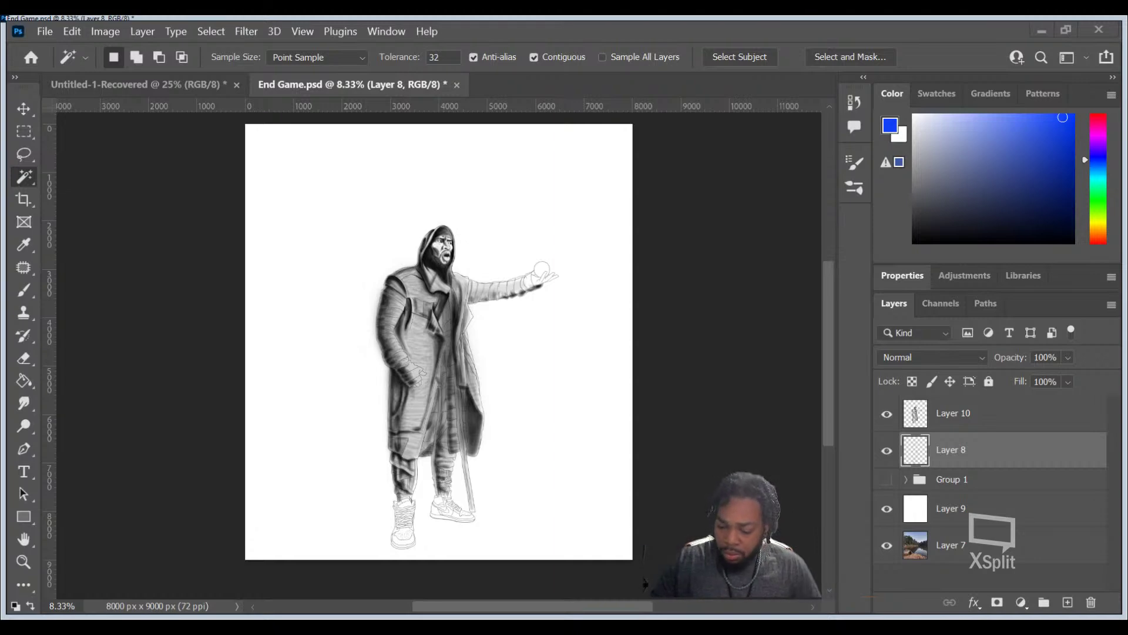
Step: Hide the white Layer 9 to view the lake photo behind the figure and show it again
{"action": "left_click", "coordinate": [888, 510]}
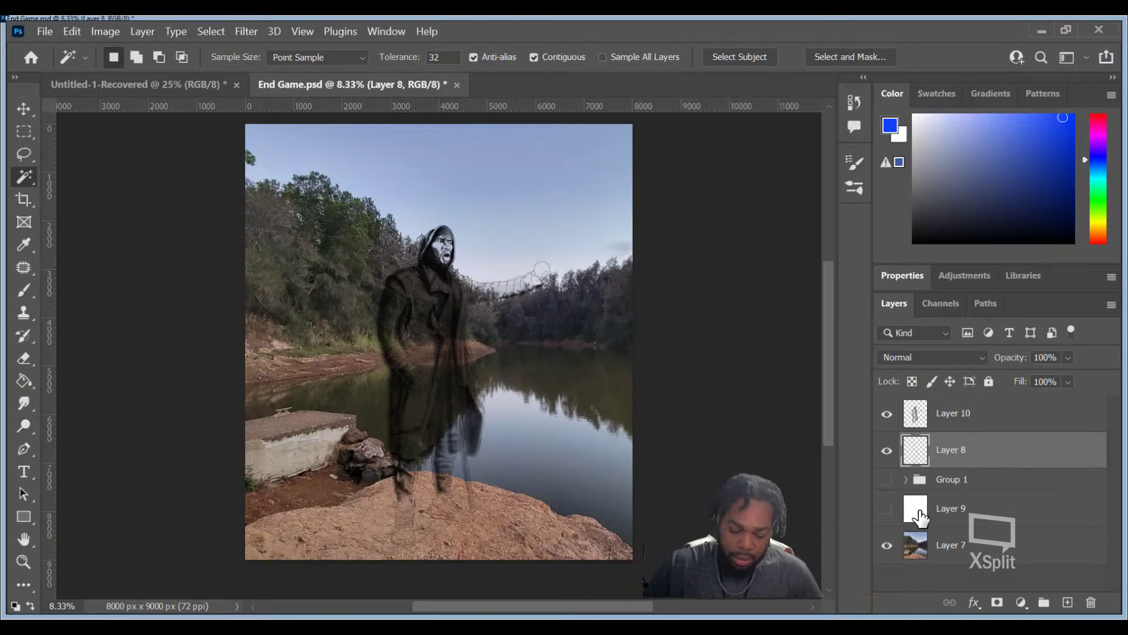
{"action": "left_click", "coordinate": [886, 507]}
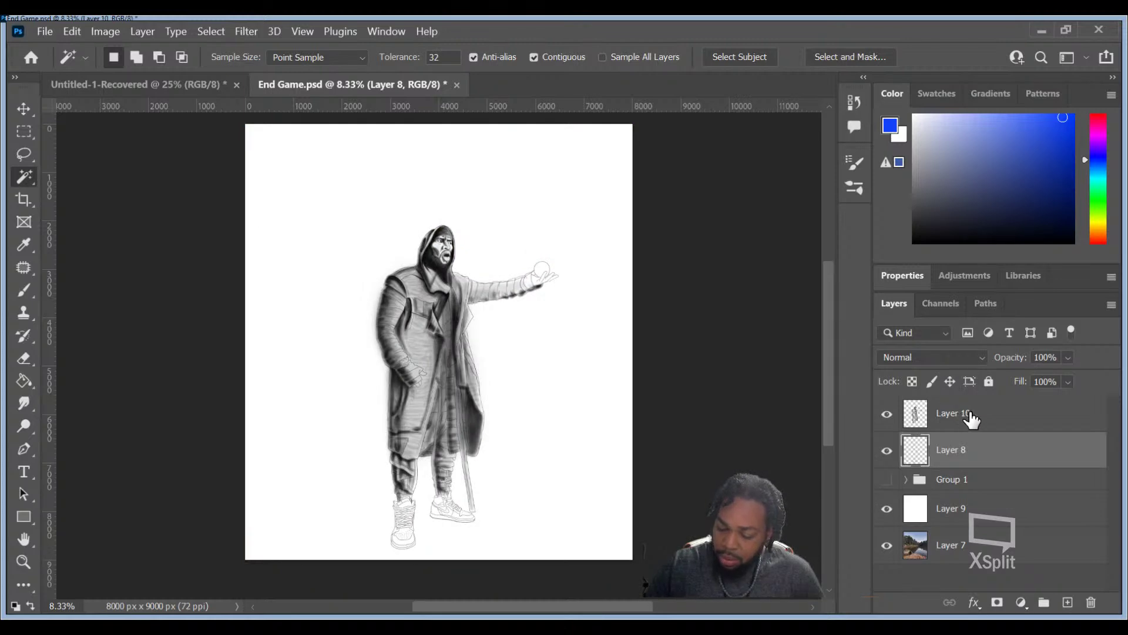
Step: Try a hard black 30 px brush stroke on the coat's shoulder on Layer 10 and undo it
{"action": "left_click", "coordinate": [966, 419]}
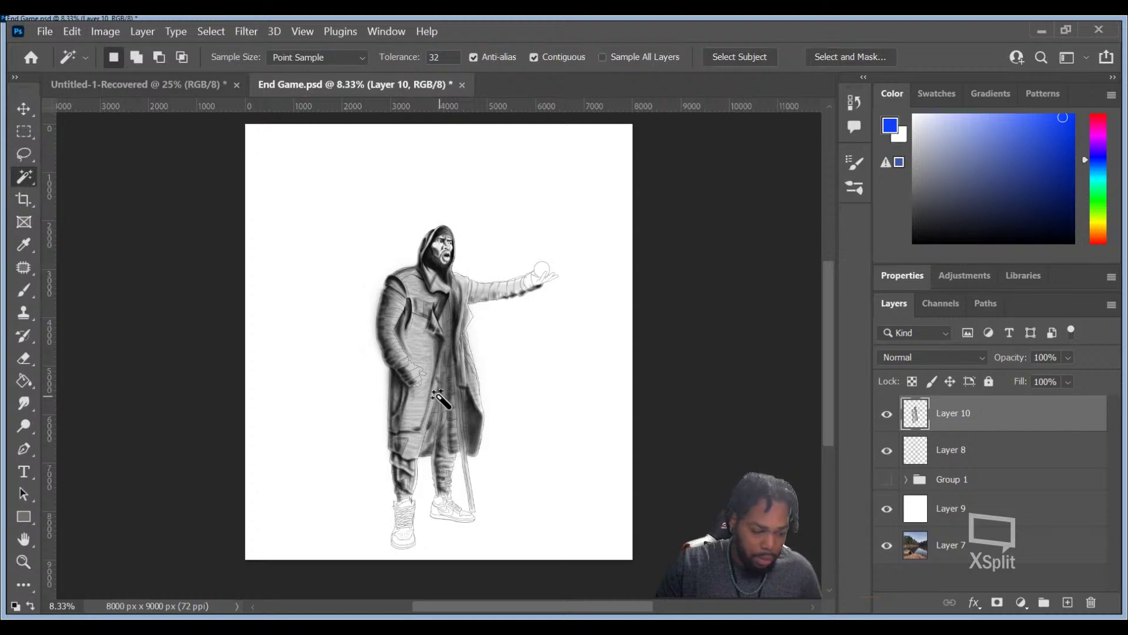
{"action": "key", "text": "z"}
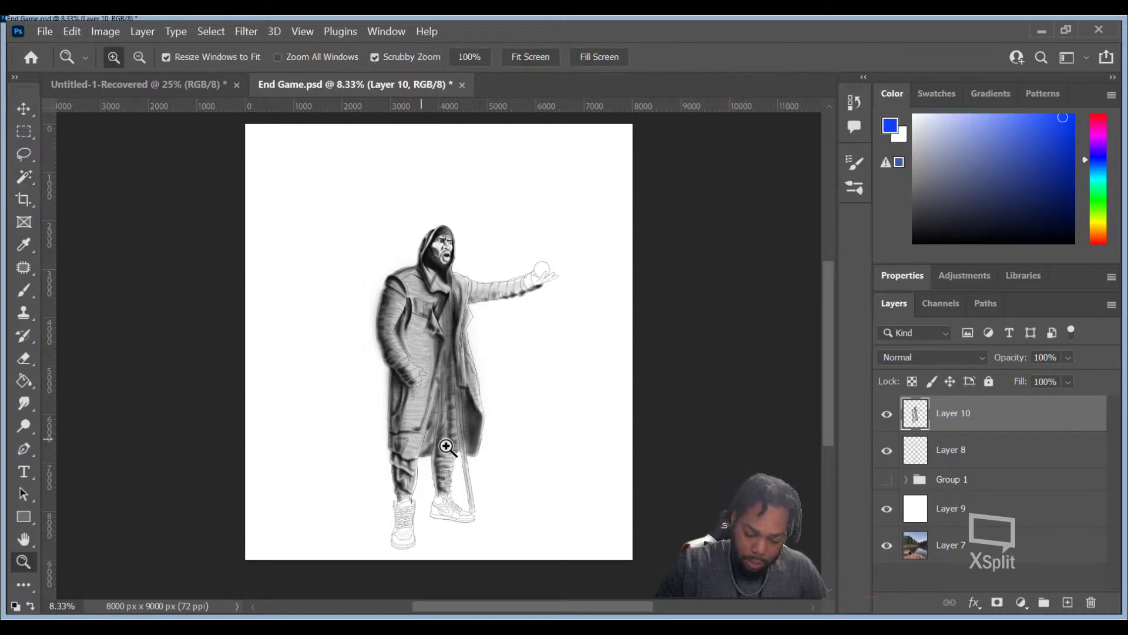
{"action": "left_click", "coordinate": [464, 285]}
{"action": "left_click", "coordinate": [463, 287]}
{"action": "left_click", "coordinate": [464, 291]}
{"action": "left_click", "coordinate": [479, 302]}
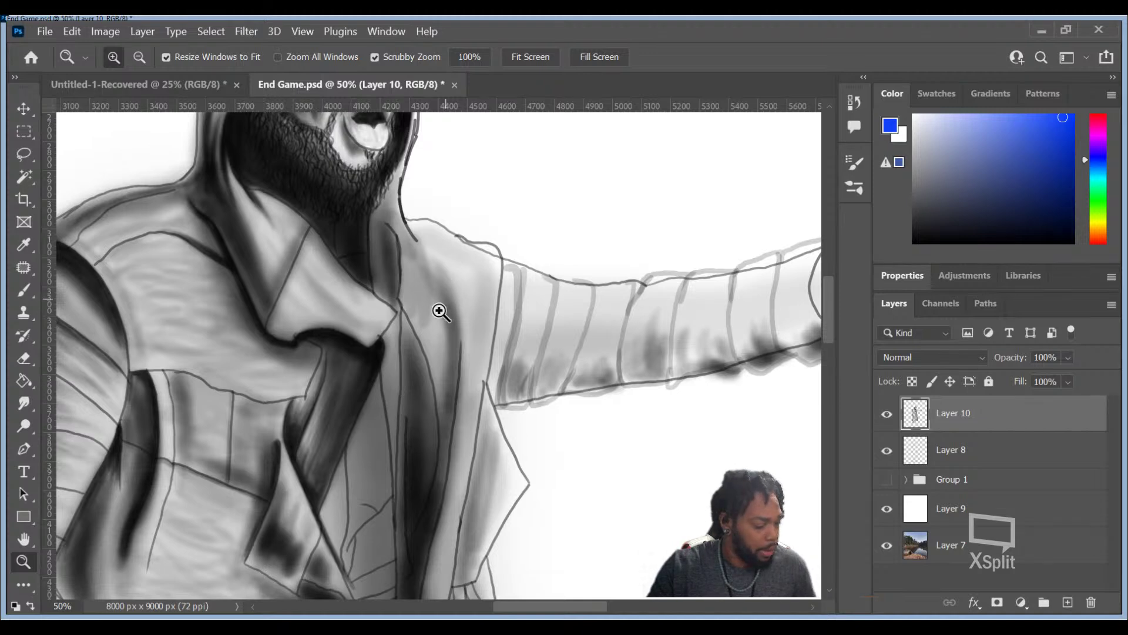
{"action": "key", "text": "b"}
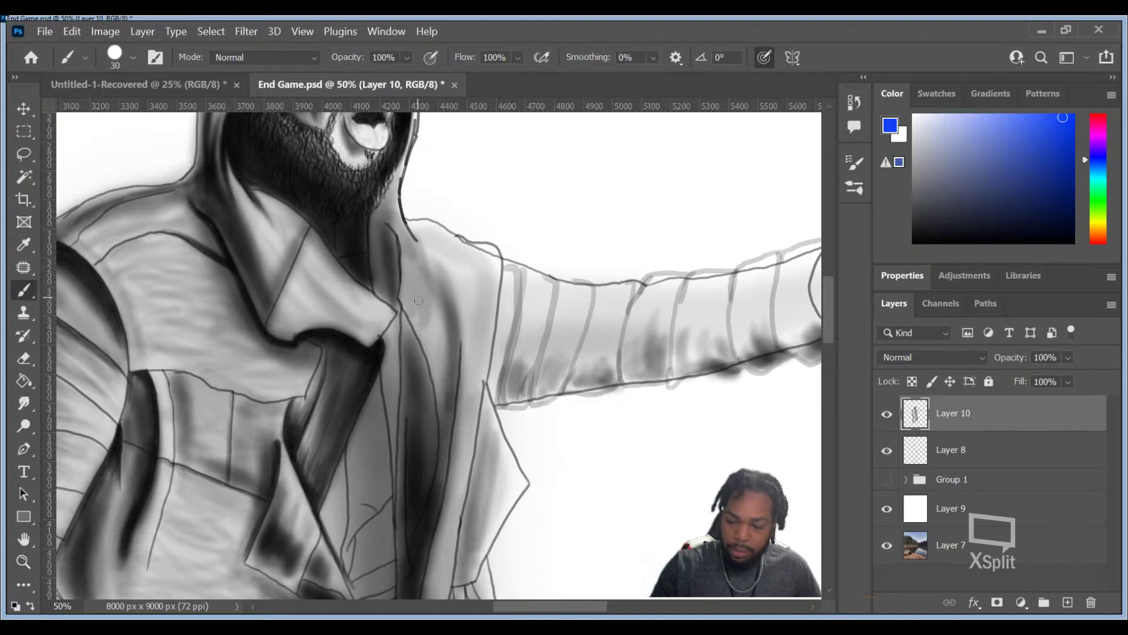
{"action": "left_click", "coordinate": [15, 604]}
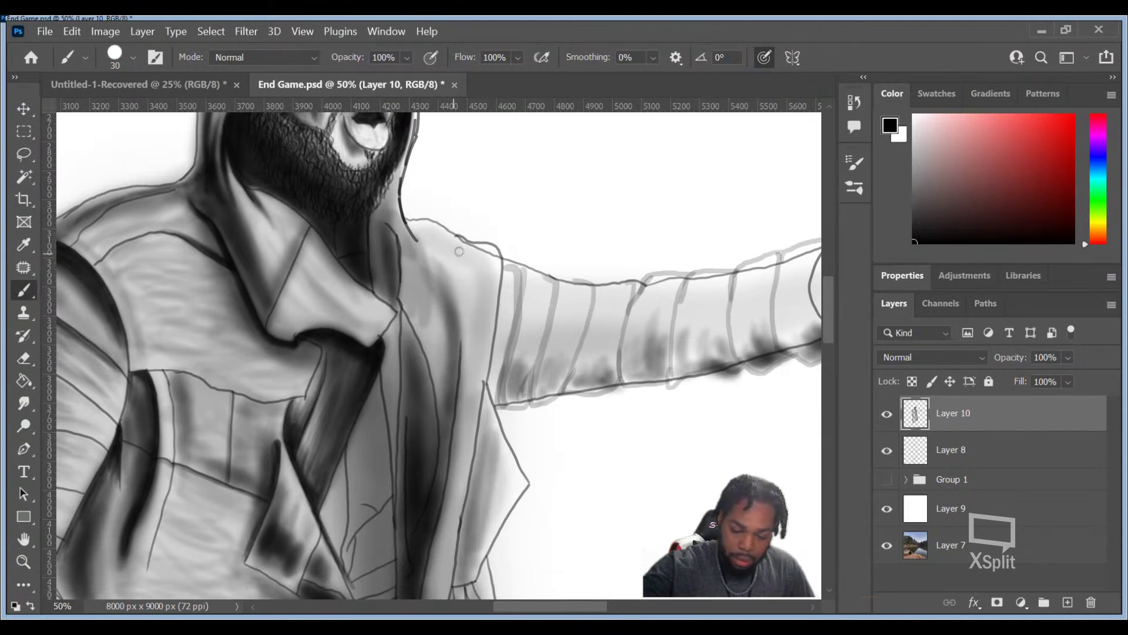
{"action": "left_click_drag", "start_coordinate": [446, 237], "coordinate": [464, 248]}
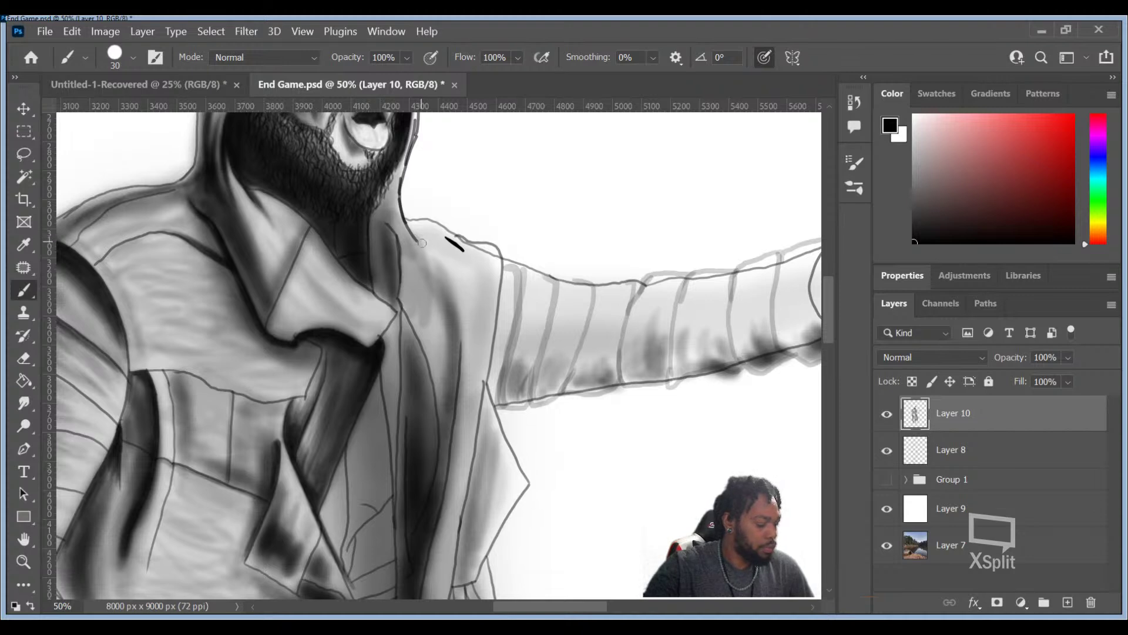
{"action": "key", "text": "ctrl+z"}
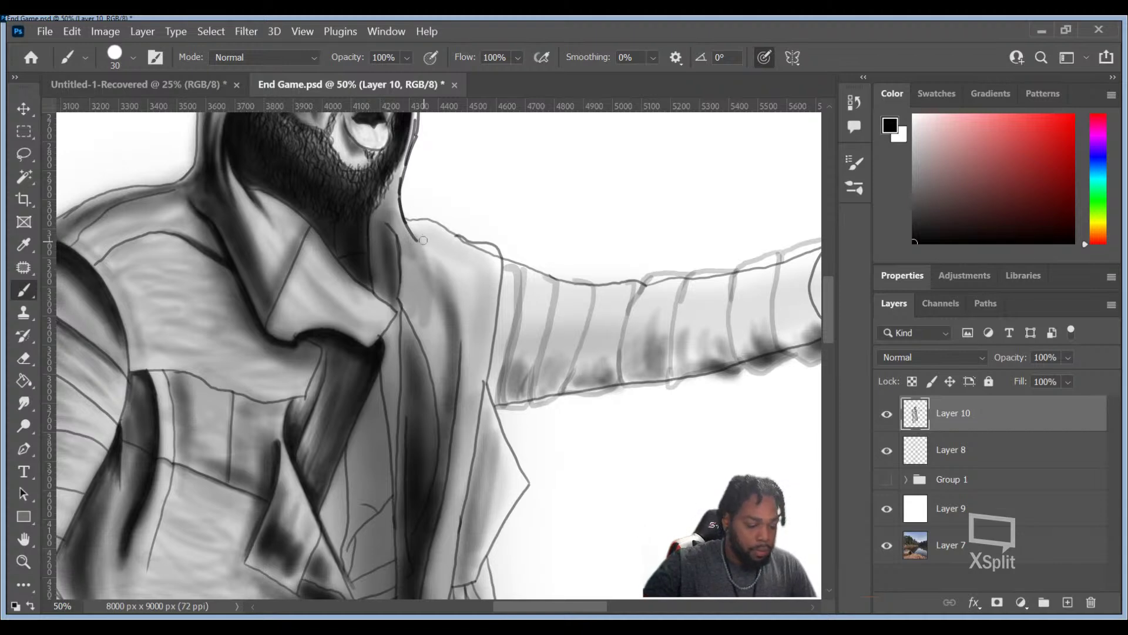
Step: Try a soft black 25 px brush stroke along the same shoulder edge of the coat
{"action": "key", "text": "bracketleft"}
{"action": "key", "text": "bracketleft"}
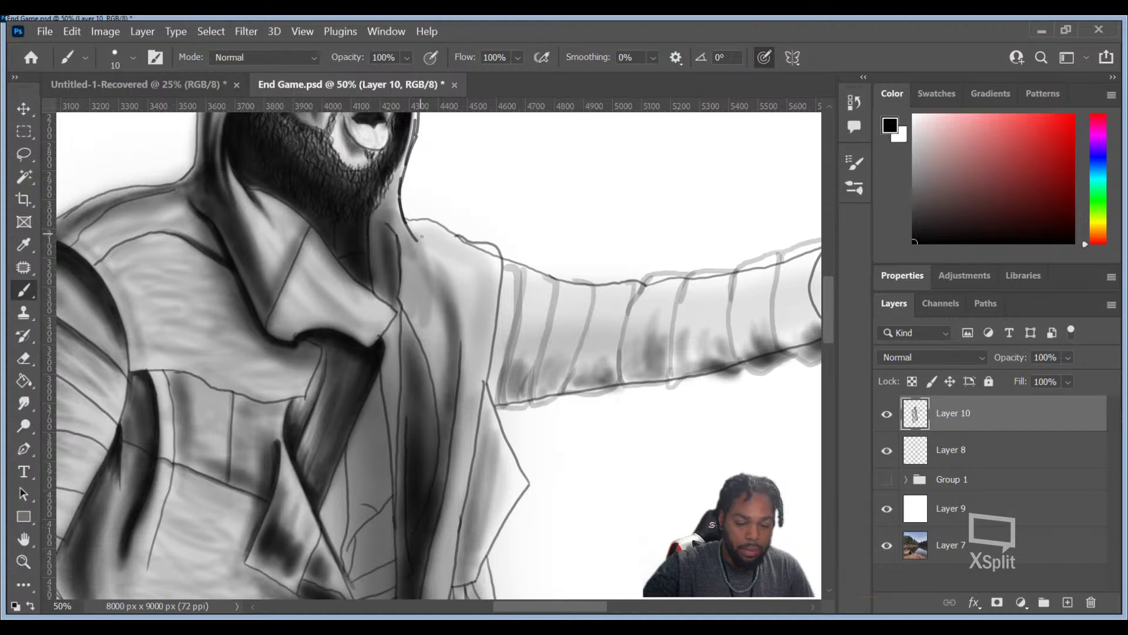
{"action": "key", "text": "bracketright"}
{"action": "key", "text": "bracketright"}
{"action": "key", "text": "bracketright"}
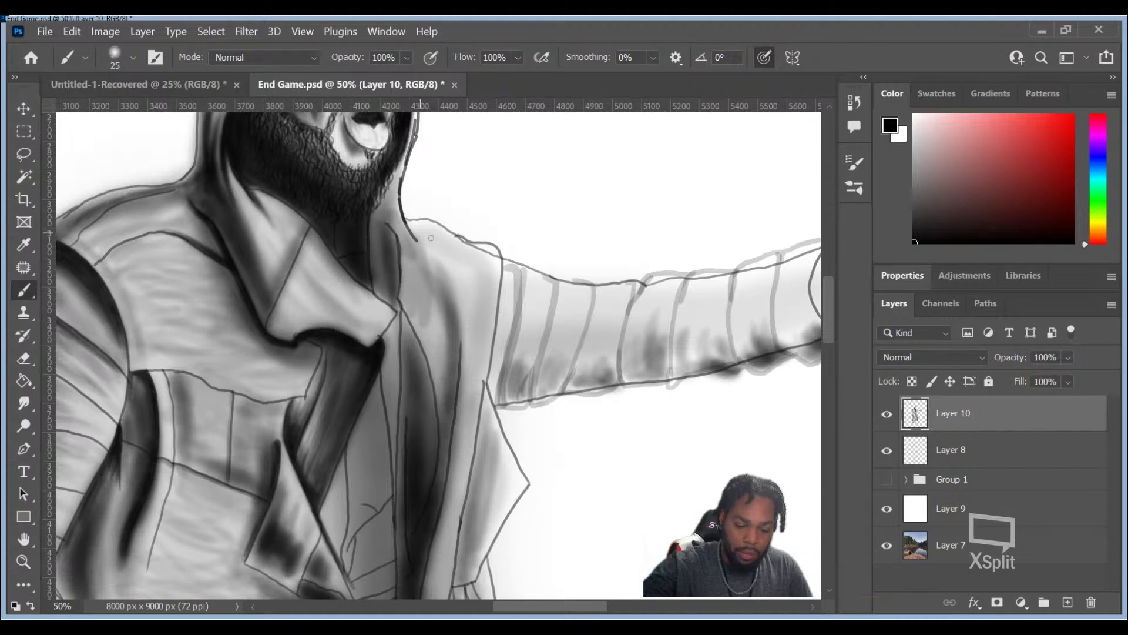
{"action": "left_click_drag", "start_coordinate": [433, 231], "coordinate": [449, 241]}
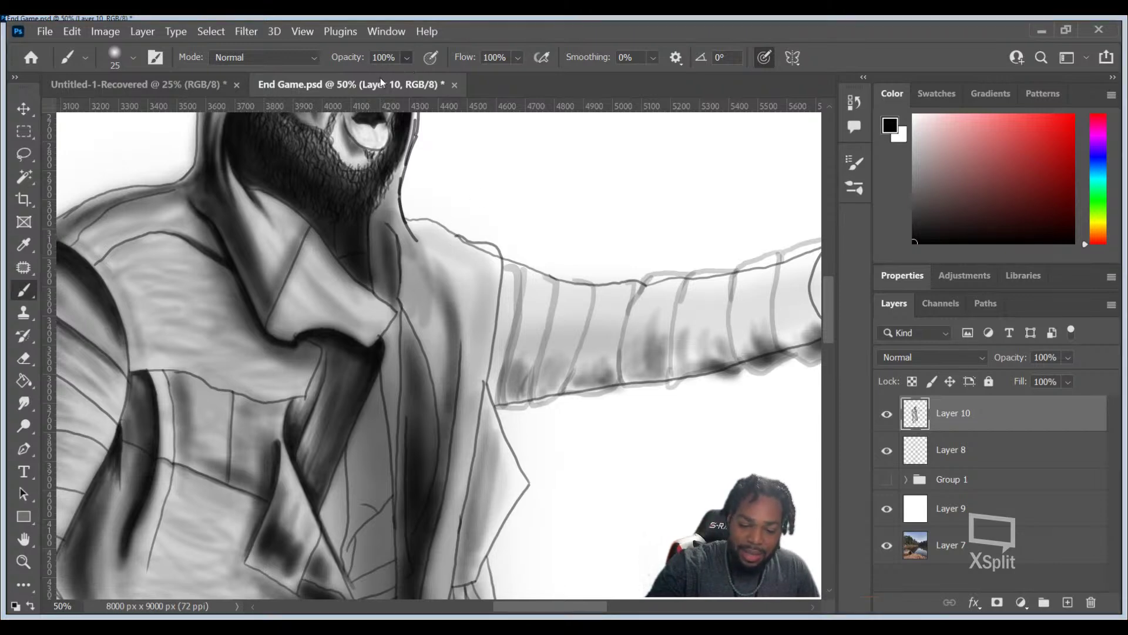
Step: Try a shoulder stroke with the brush opacity lowered to 25% and undo it
{"action": "key", "text": "3"}
{"action": "key", "text": "1"}
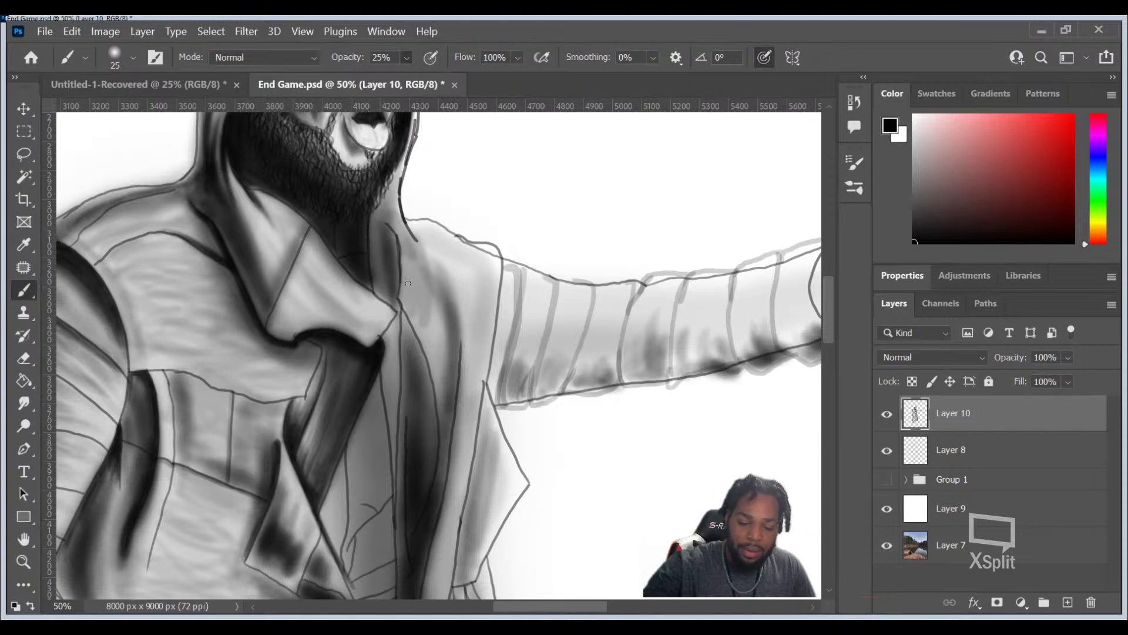
{"action": "left_click_drag", "start_coordinate": [428, 237], "coordinate": [457, 243]}
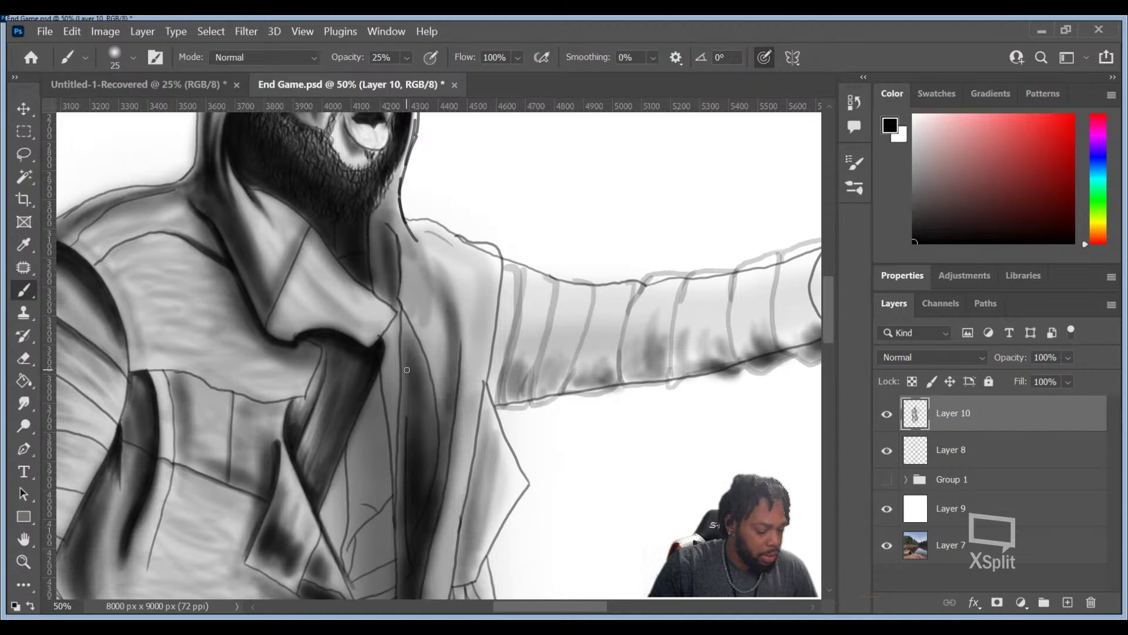
{"action": "key", "text": "ctrl+z"}
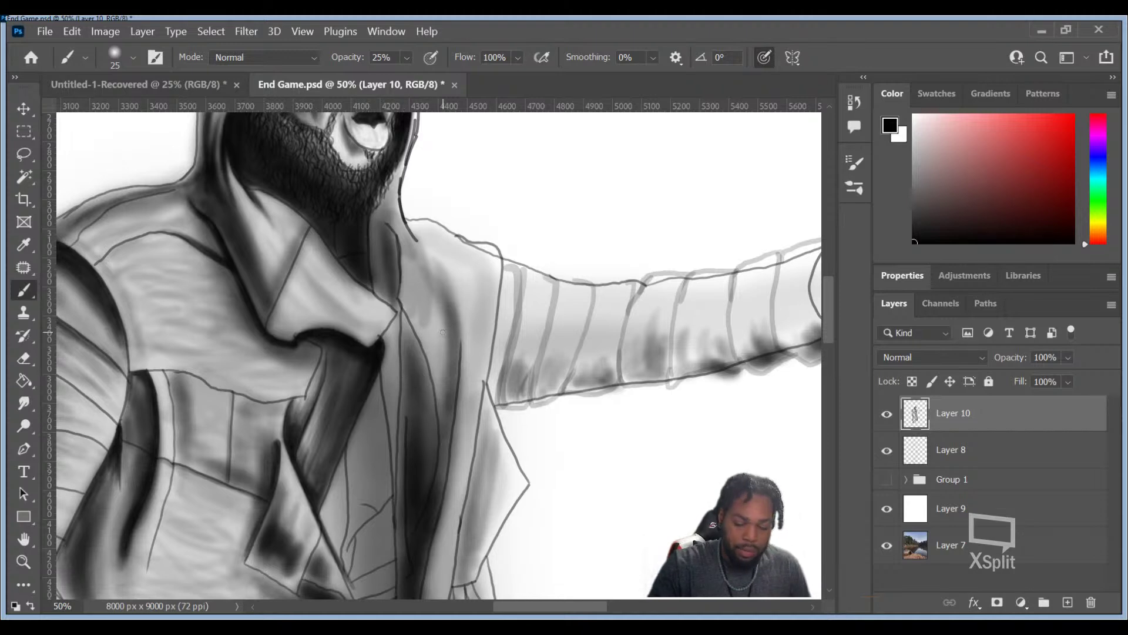
Step: Add a new empty layer directly above Group 1
{"action": "key", "text": "z"}
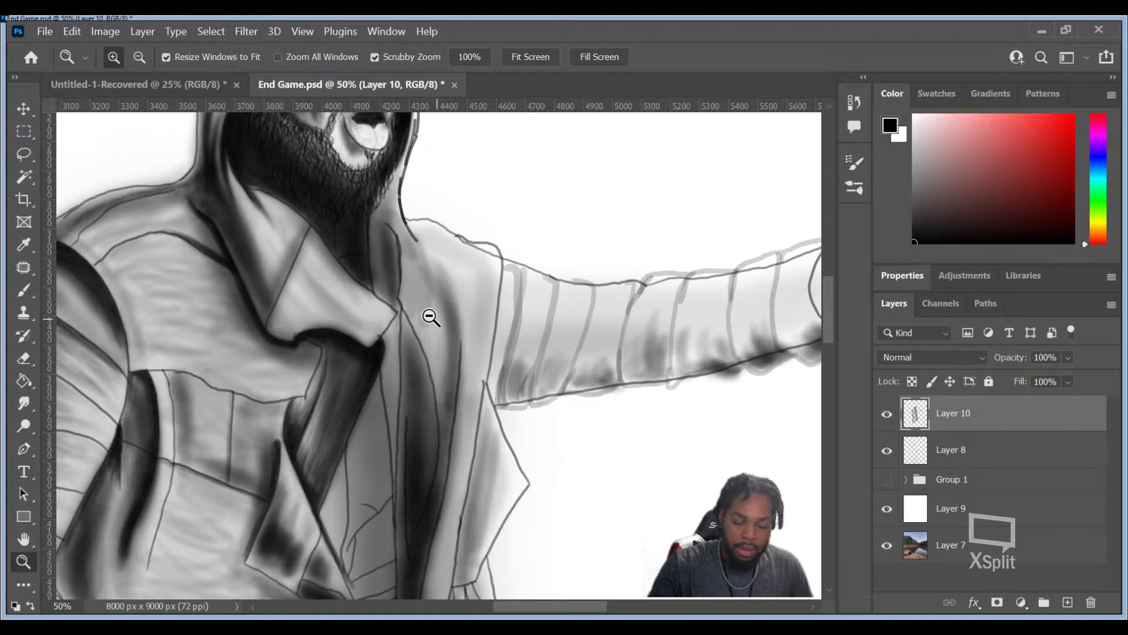
{"action": "left_click", "coordinate": [432, 316], "text": "alt"}
{"action": "left_click", "coordinate": [423, 323], "text": "alt"}
{"action": "left_click", "coordinate": [414, 342], "text": "alt"}
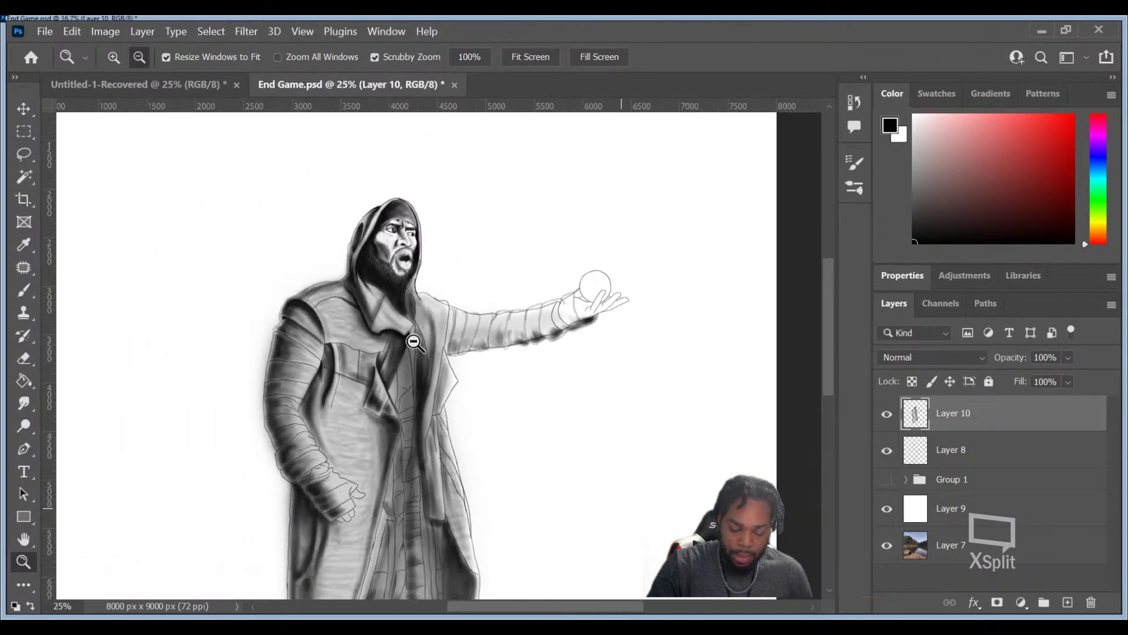
{"action": "left_click", "coordinate": [412, 332], "text": "alt"}
{"action": "left_click", "coordinate": [403, 330], "text": "alt"}
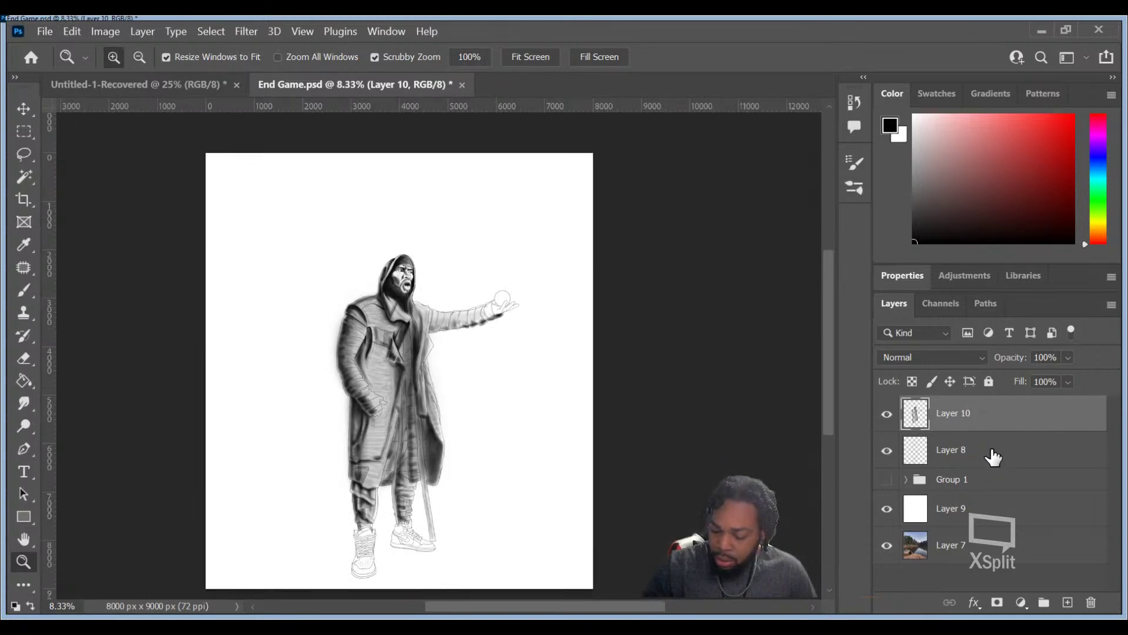
{"action": "left_click", "coordinate": [1010, 484]}
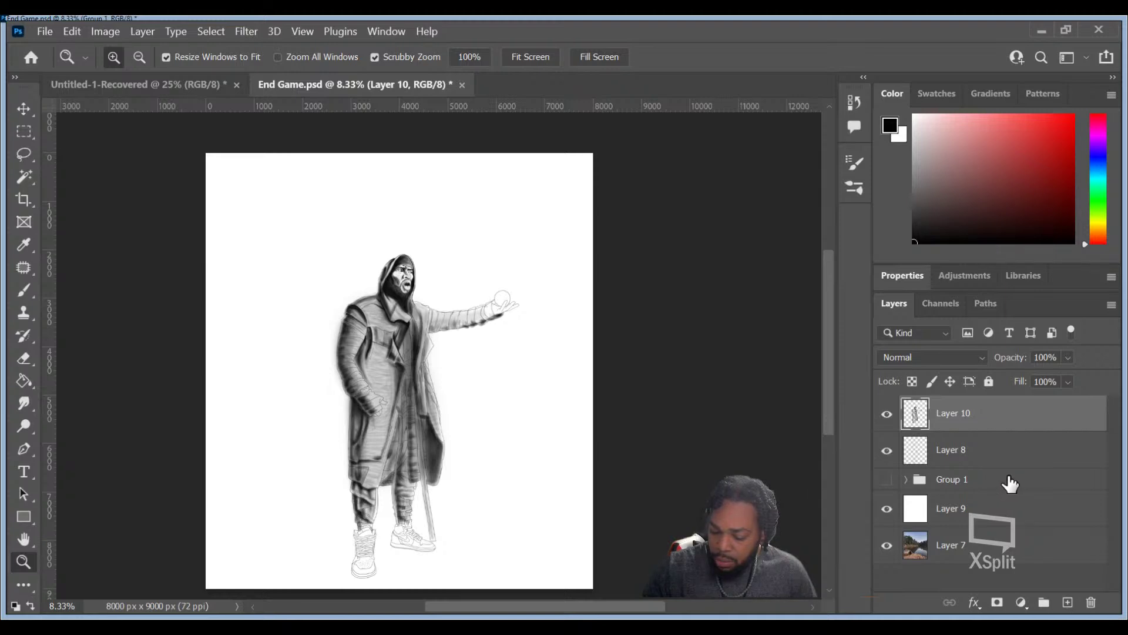
{"action": "left_click", "coordinate": [1068, 604]}
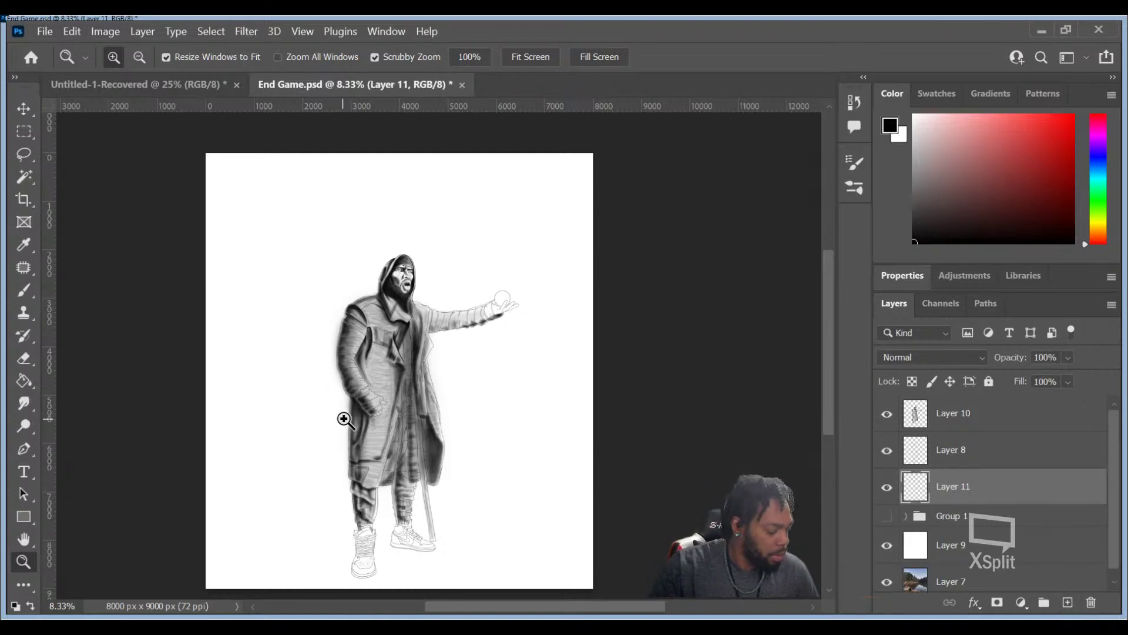
Step: Set up a hard mid-gray brush at 200 px and 100% opacity for painting the front-facing shoe
{"action": "key", "text": "b"}
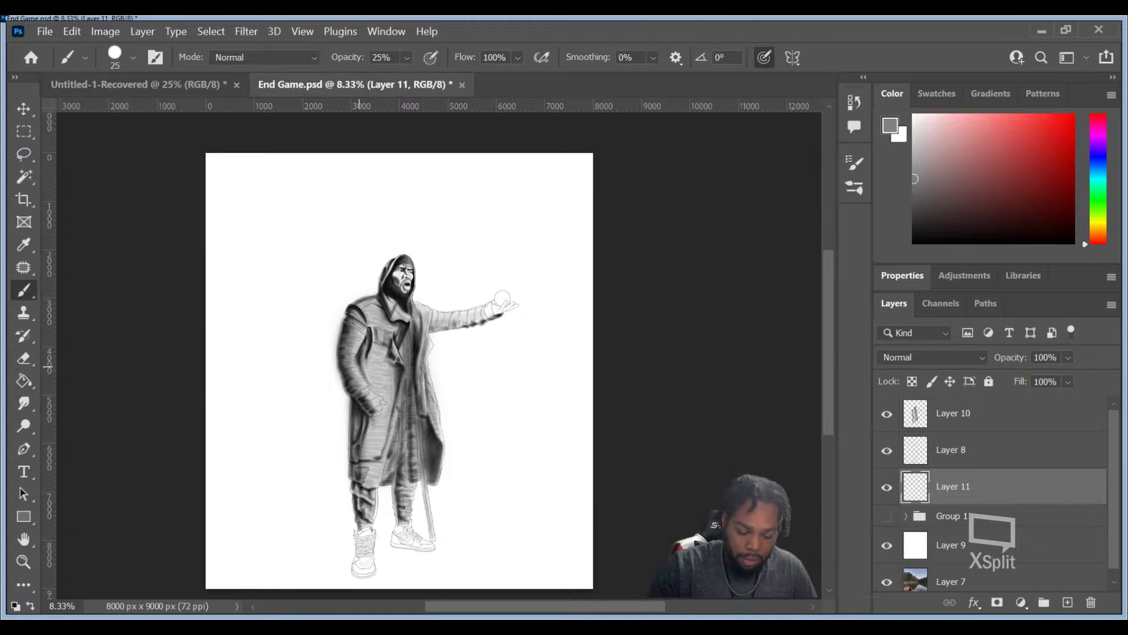
{"action": "key", "text": "z"}
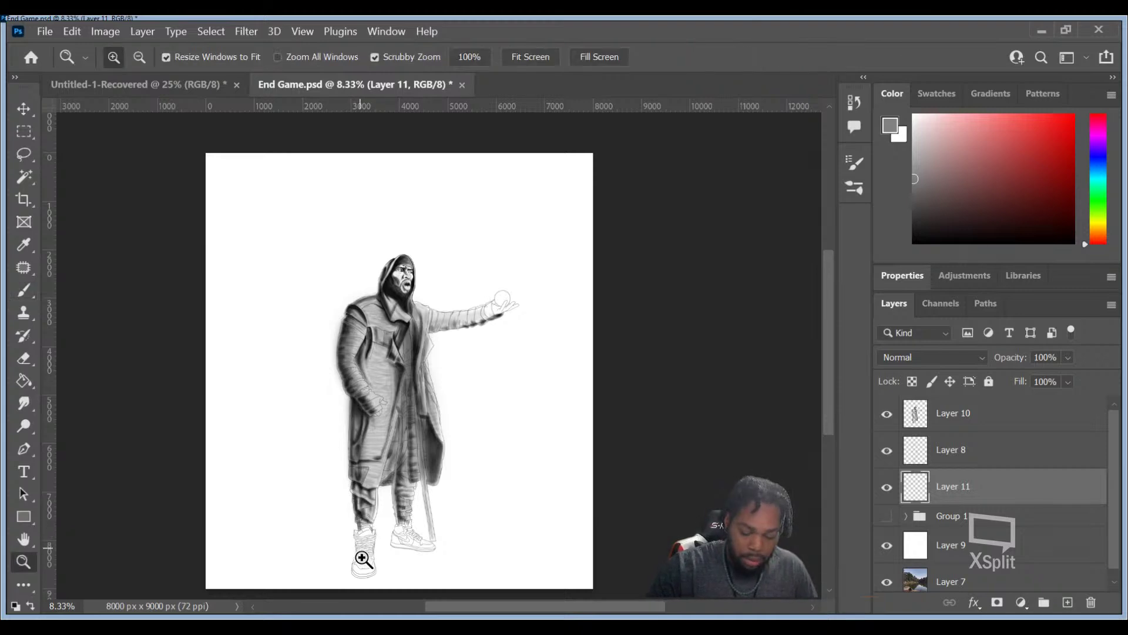
{"action": "left_click_drag", "start_coordinate": [365, 562], "coordinate": [367, 563]}
{"action": "left_click", "coordinate": [367, 563]}
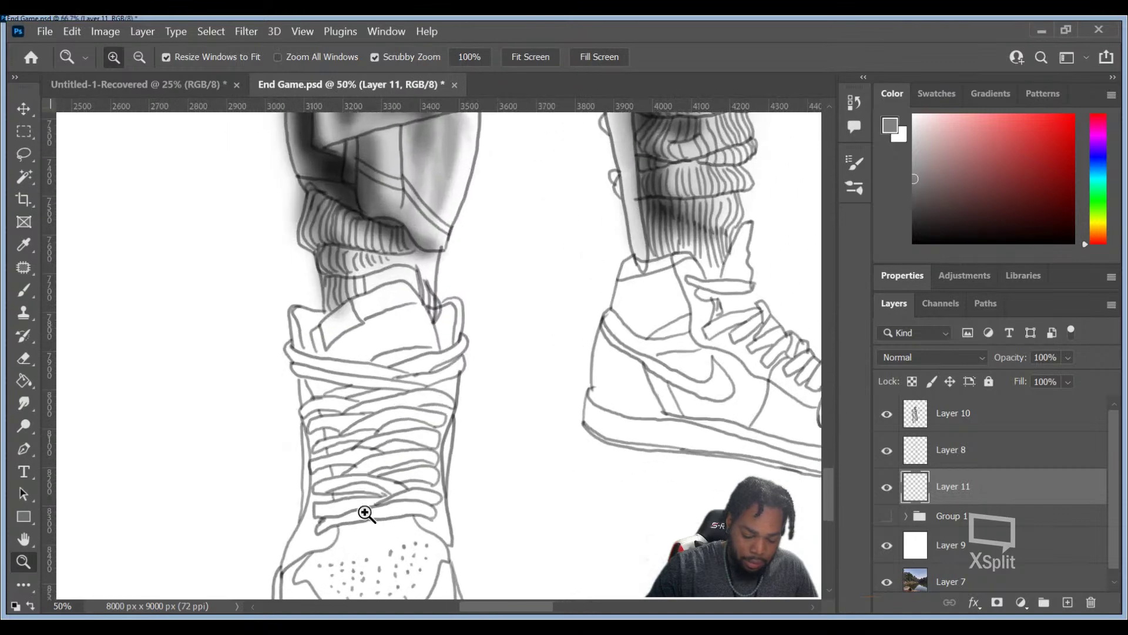
{"action": "left_click_drag", "start_coordinate": [381, 513], "coordinate": [382, 398]}
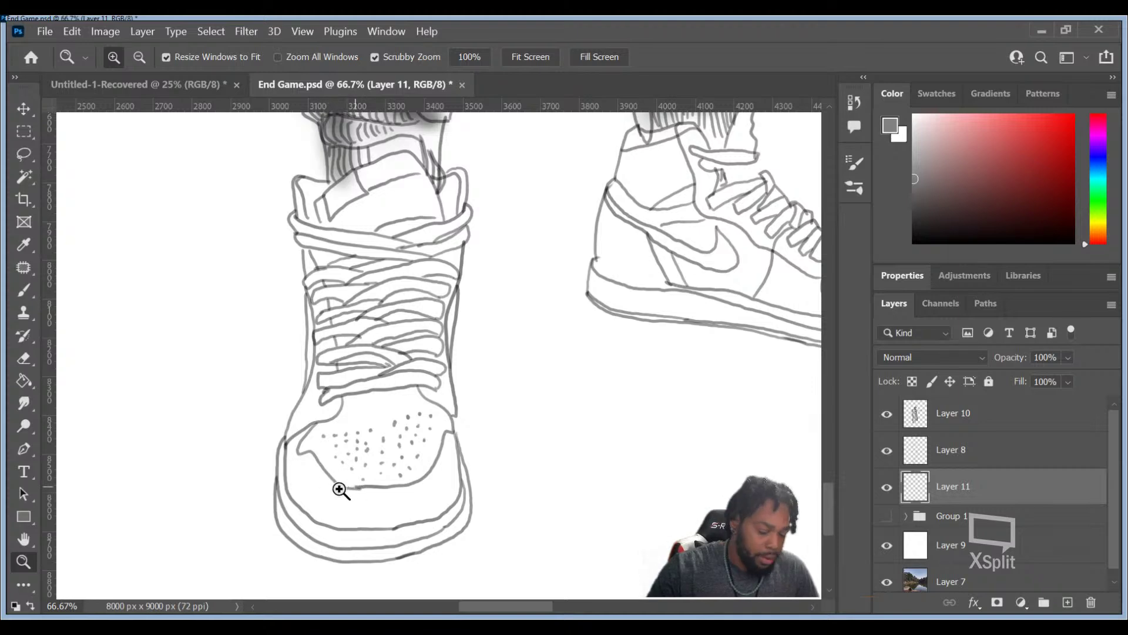
{"action": "key", "text": "b"}
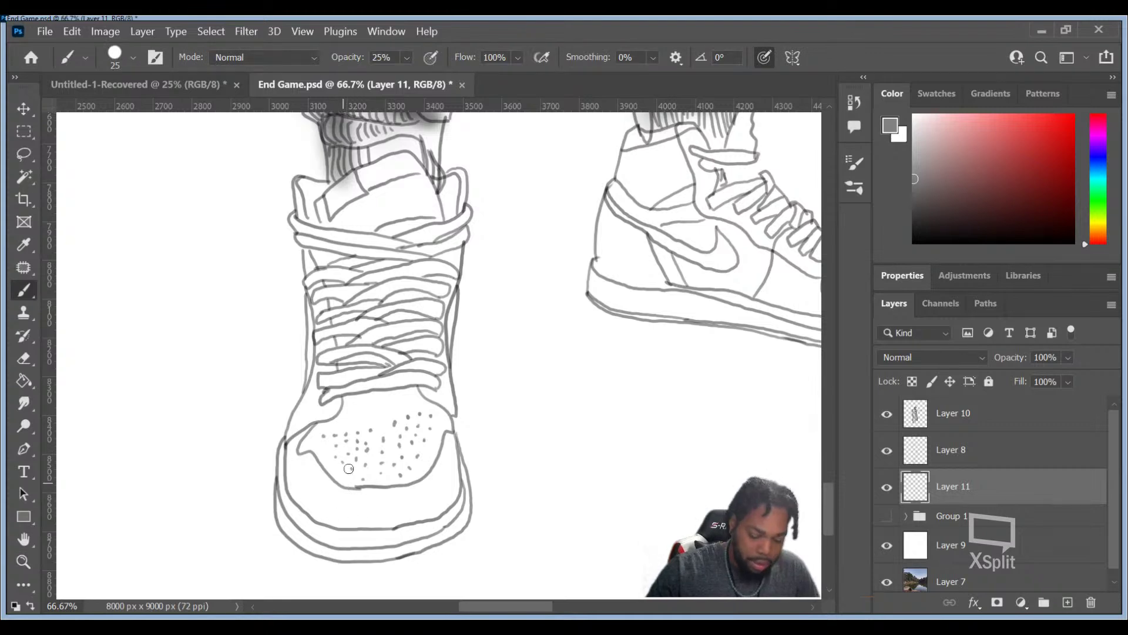
{"action": "key", "text": "bracketright"}
{"action": "key", "text": "bracketright"}
{"action": "key", "text": "bracketright"}
{"action": "key", "text": "bracketright"}
{"action": "key", "text": "bracketright"}
{"action": "key", "text": "bracketright"}
{"action": "key", "text": "bracketright"}
{"action": "key", "text": "bracketright"}
{"action": "key", "text": "bracketright"}
{"action": "key", "text": "bracketright"}
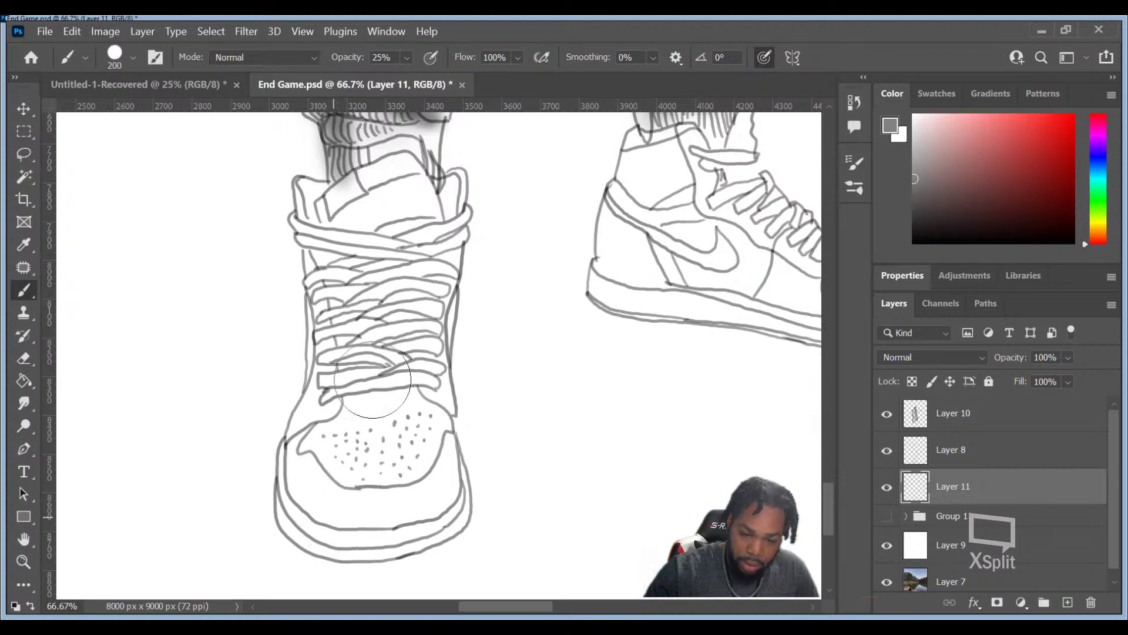
{"action": "key", "text": "0"}
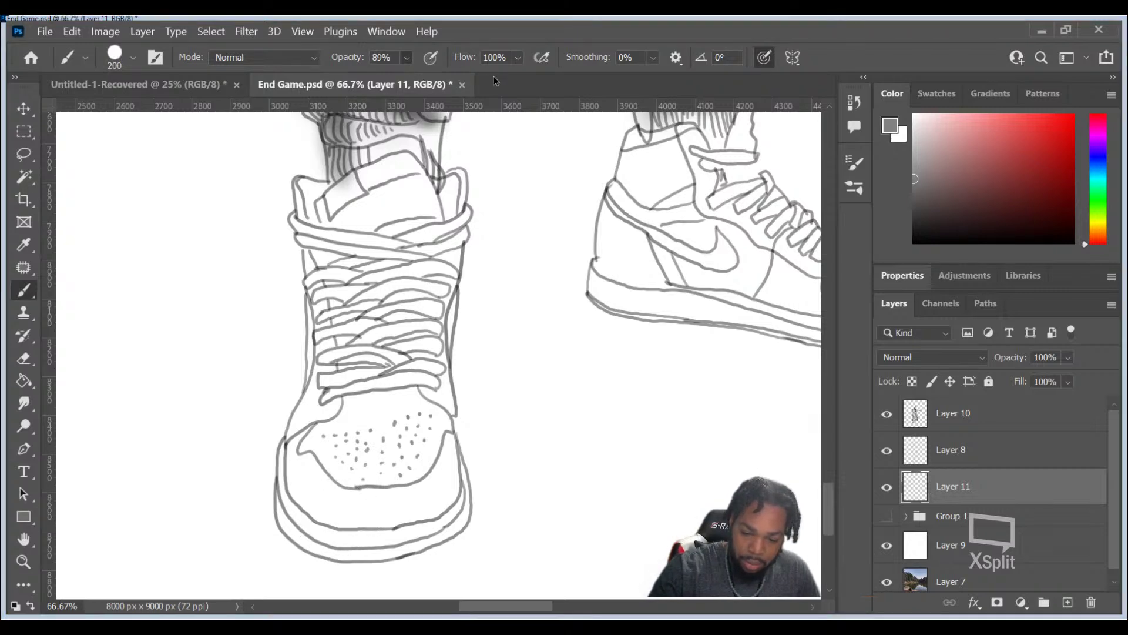
Step: Paint the front-facing shoe solid gray on Layer 11, from the toe and sole up over the laces to the tongue
{"action": "mouse_move", "coordinate": [329, 491]}
{"action": "left_mouse_down"}
{"action": "mouse_move", "coordinate": [343, 500]}
{"action": "mouse_move", "coordinate": [320, 523]}
{"action": "left_mouse_up"}
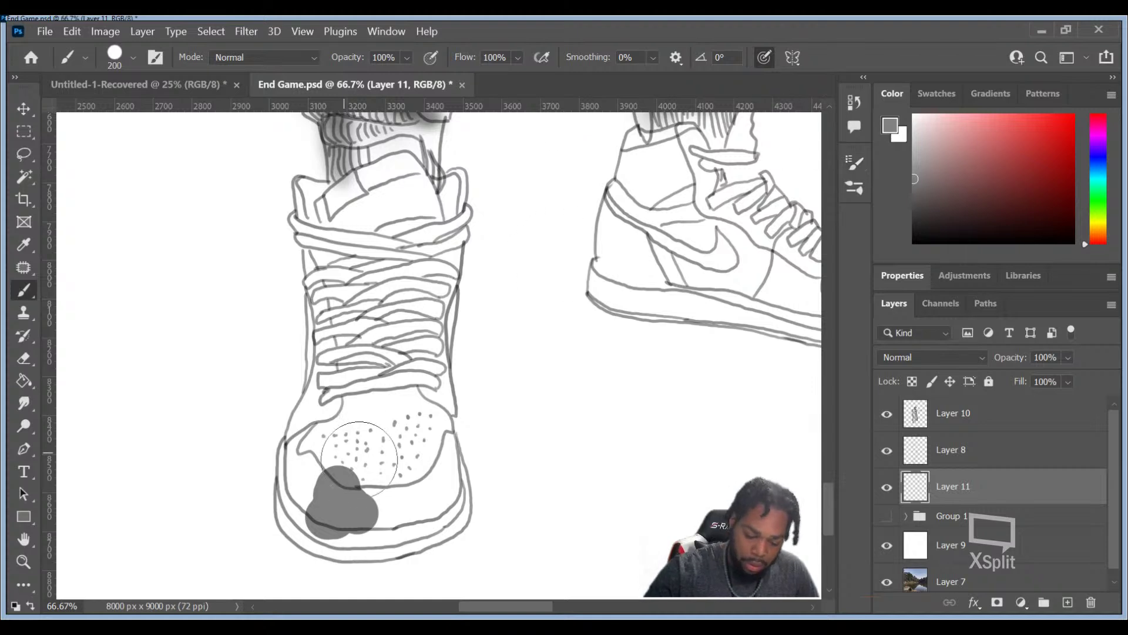
{"action": "left_click_drag", "start_coordinate": [318, 479], "coordinate": [344, 356]}
{"action": "mouse_move", "coordinate": [338, 424]}
{"action": "left_mouse_down"}
{"action": "mouse_move", "coordinate": [332, 526]}
{"action": "mouse_move", "coordinate": [291, 500]}
{"action": "mouse_move", "coordinate": [299, 423]}
{"action": "mouse_move", "coordinate": [342, 382]}
{"action": "mouse_move", "coordinate": [344, 294]}
{"action": "left_mouse_up"}
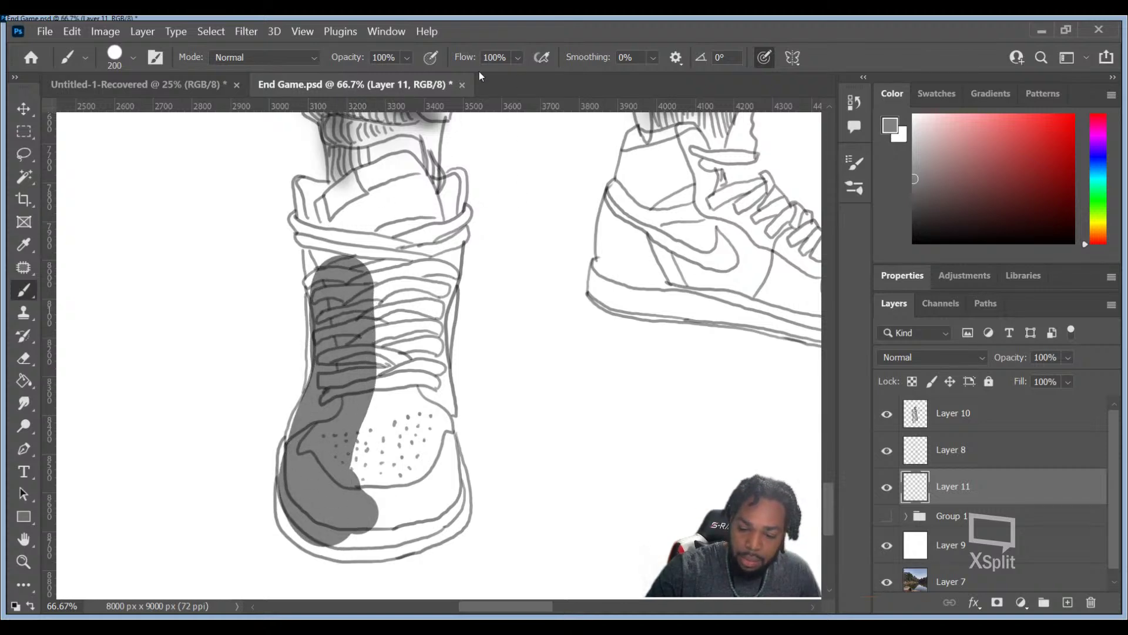
{"action": "mouse_move", "coordinate": [370, 482]}
{"action": "left_mouse_down"}
{"action": "mouse_move", "coordinate": [388, 400]}
{"action": "mouse_move", "coordinate": [367, 253]}
{"action": "mouse_move", "coordinate": [341, 338]}
{"action": "left_mouse_up"}
{"action": "mouse_move", "coordinate": [345, 292]}
{"action": "left_mouse_down"}
{"action": "mouse_move", "coordinate": [332, 235]}
{"action": "mouse_move", "coordinate": [355, 201]}
{"action": "mouse_move", "coordinate": [361, 120]}
{"action": "left_mouse_up"}
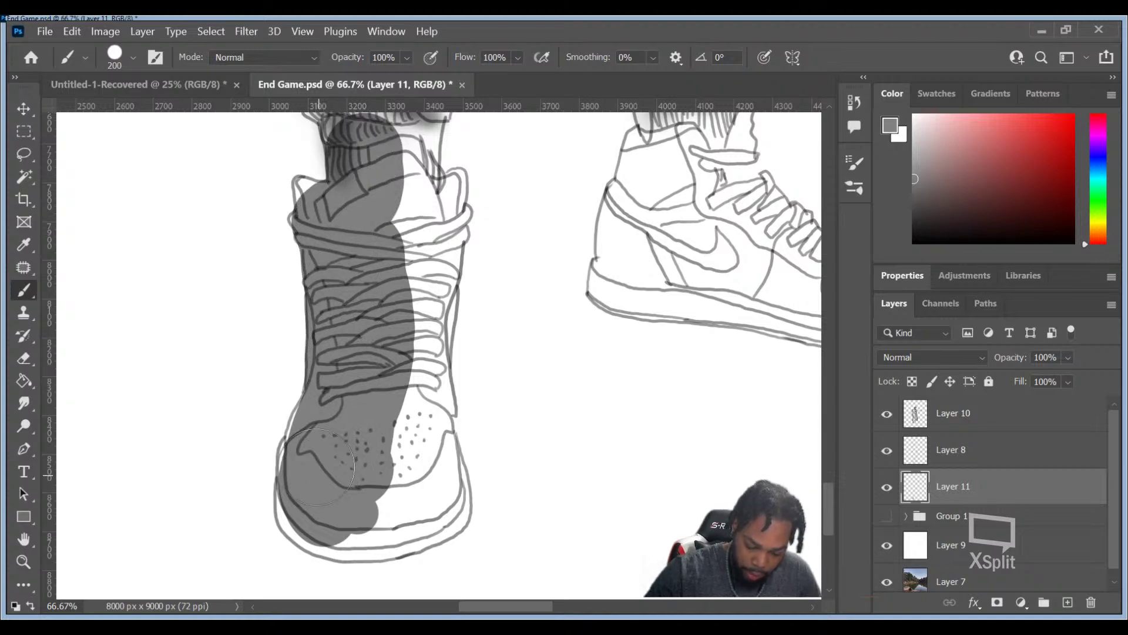
{"action": "mouse_move", "coordinate": [318, 489]}
{"action": "left_mouse_down"}
{"action": "mouse_move", "coordinate": [299, 514]}
{"action": "mouse_move", "coordinate": [330, 526]}
{"action": "mouse_move", "coordinate": [390, 516]}
{"action": "mouse_move", "coordinate": [426, 476]}
{"action": "mouse_move", "coordinate": [433, 504]}
{"action": "left_mouse_up"}
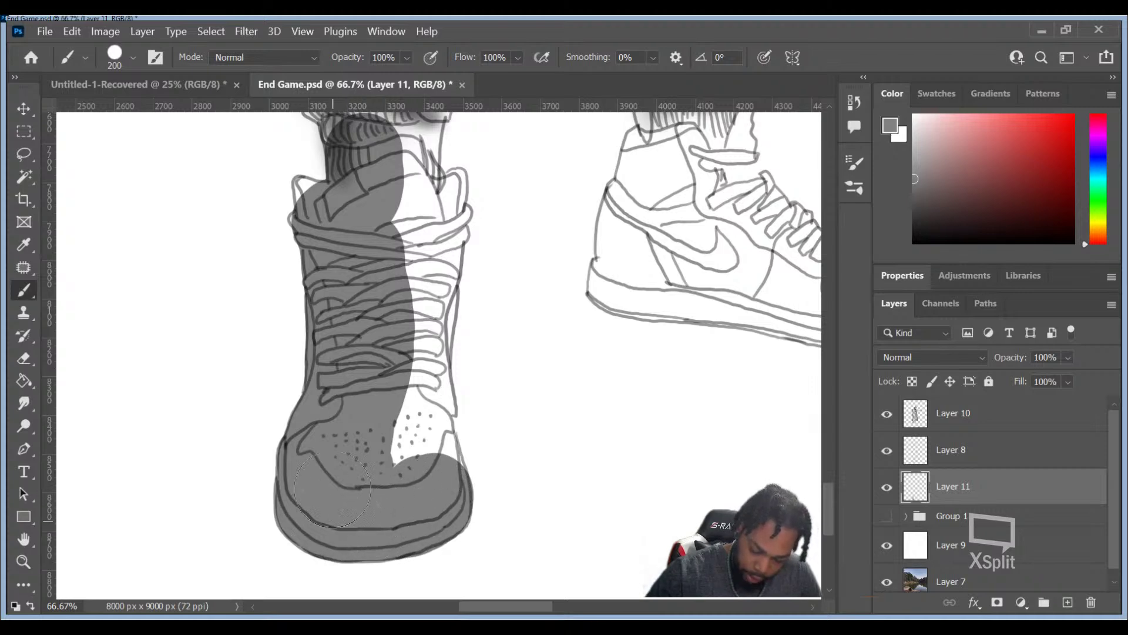
{"action": "mouse_move", "coordinate": [408, 491]}
{"action": "left_mouse_down"}
{"action": "mouse_move", "coordinate": [392, 365]}
{"action": "mouse_move", "coordinate": [421, 473]}
{"action": "left_mouse_up"}
{"action": "mouse_move", "coordinate": [415, 408]}
{"action": "left_mouse_down"}
{"action": "mouse_move", "coordinate": [441, 358]}
{"action": "mouse_move", "coordinate": [427, 205]}
{"action": "mouse_move", "coordinate": [399, 117]}
{"action": "left_mouse_up"}
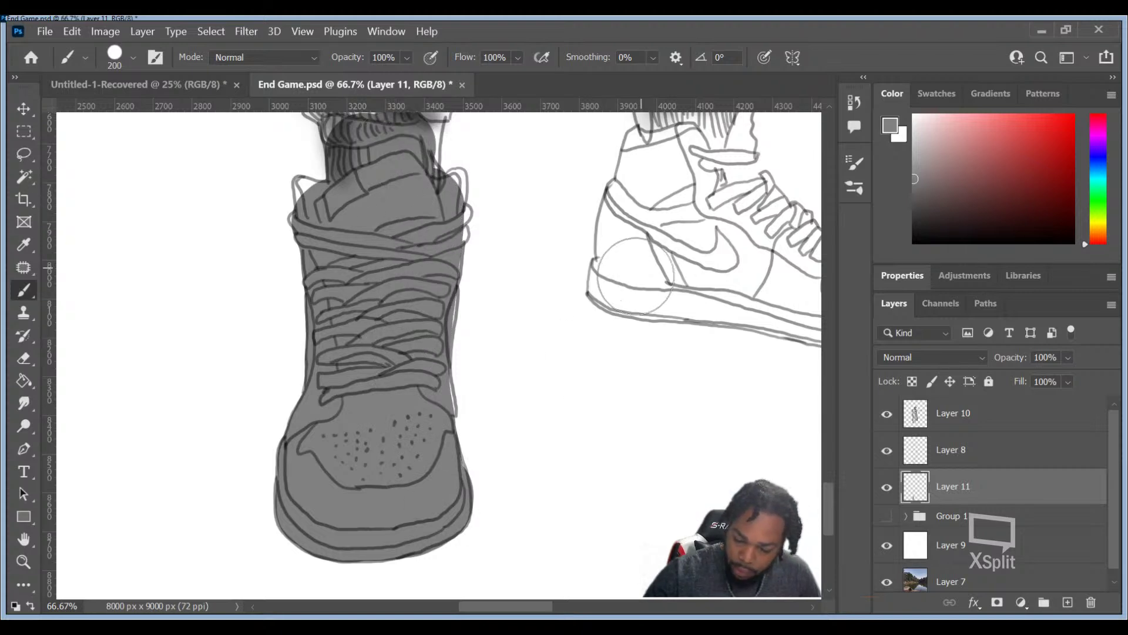
Step: Paint the side-facing shoe solid gray from heel to toe, and cover the flared collar edges of the front-facing shoe
{"action": "mouse_move", "coordinate": [634, 259]}
{"action": "left_mouse_down"}
{"action": "mouse_move", "coordinate": [656, 156]}
{"action": "mouse_move", "coordinate": [679, 141]}
{"action": "mouse_move", "coordinate": [663, 258]}
{"action": "left_mouse_up"}
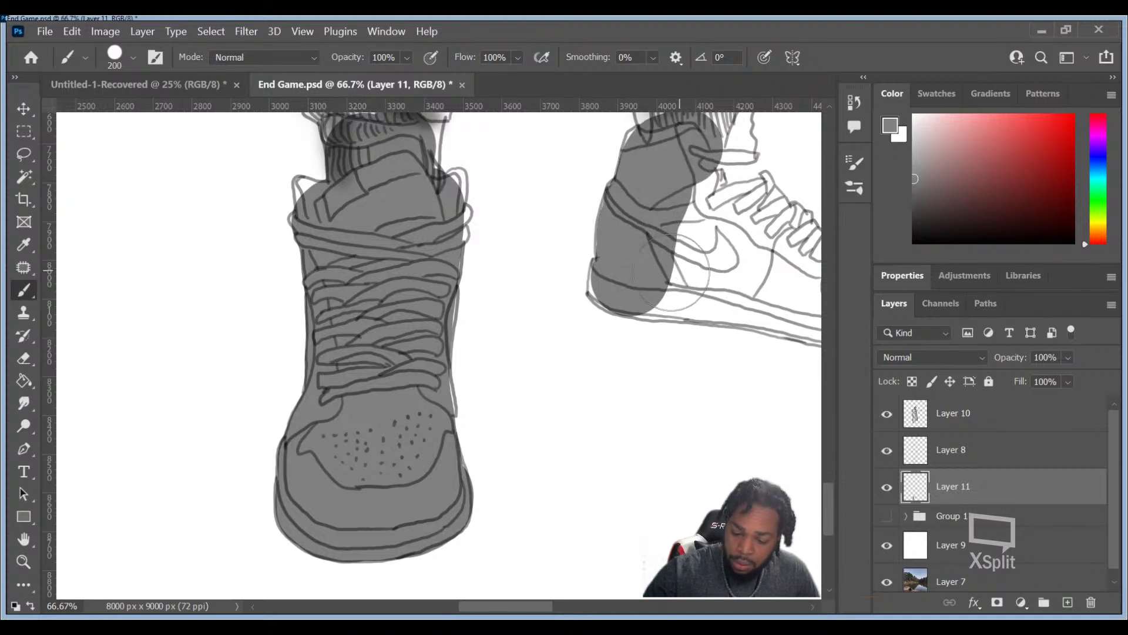
{"action": "mouse_move", "coordinate": [676, 280]}
{"action": "left_mouse_down"}
{"action": "mouse_move", "coordinate": [757, 293]}
{"action": "mouse_move", "coordinate": [704, 244]}
{"action": "mouse_move", "coordinate": [705, 209]}
{"action": "mouse_move", "coordinate": [735, 224]}
{"action": "mouse_move", "coordinate": [745, 210]}
{"action": "mouse_move", "coordinate": [718, 292]}
{"action": "left_mouse_up"}
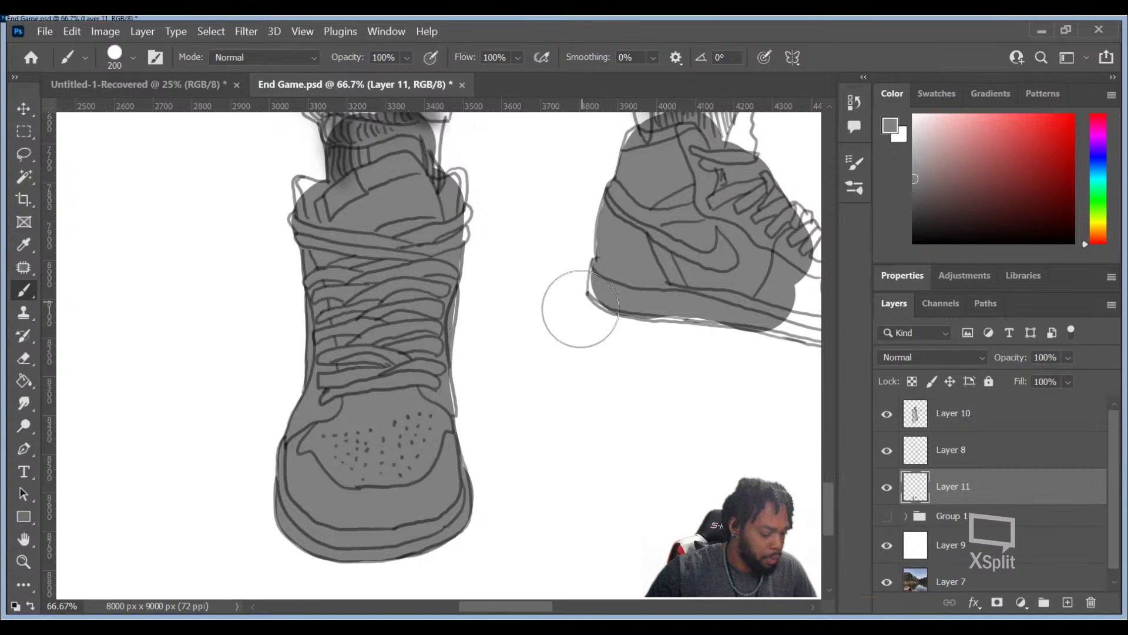
{"action": "mouse_move", "coordinate": [360, 271]}
{"action": "left_mouse_down"}
{"action": "mouse_move", "coordinate": [297, 235]}
{"action": "mouse_move", "coordinate": [291, 206]}
{"action": "mouse_move", "coordinate": [305, 215]}
{"action": "left_mouse_up"}
{"action": "mouse_move", "coordinate": [479, 234]}
{"action": "left_mouse_down"}
{"action": "mouse_move", "coordinate": [441, 198]}
{"action": "mouse_move", "coordinate": [445, 256]}
{"action": "mouse_move", "coordinate": [437, 228]}
{"action": "mouse_move", "coordinate": [426, 265]}
{"action": "left_mouse_up"}
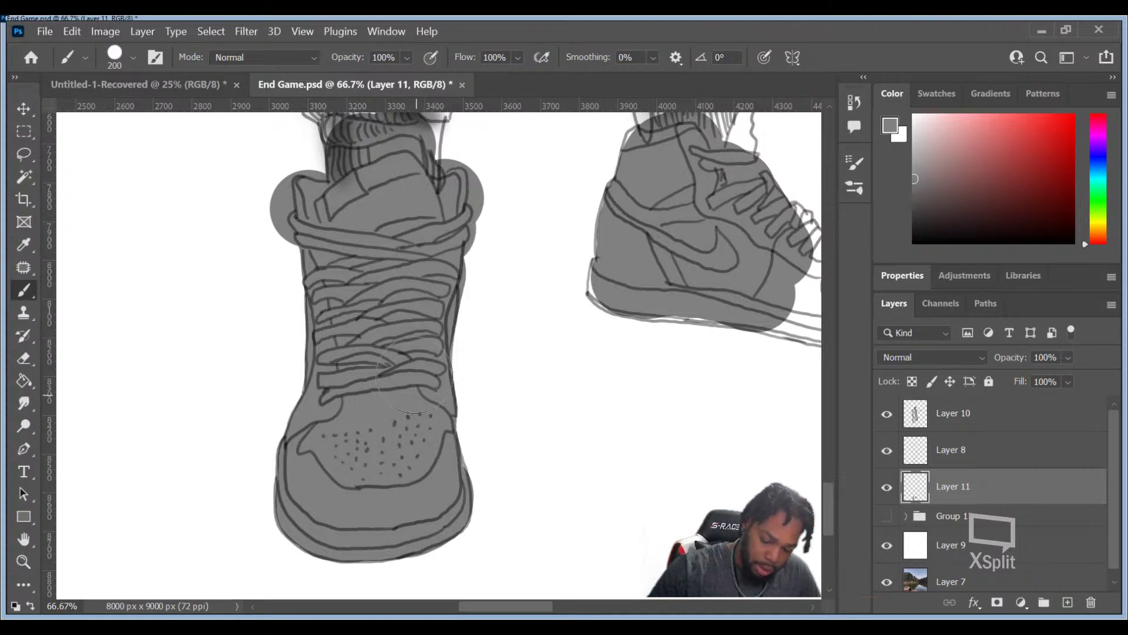
{"action": "mouse_move", "coordinate": [553, 347]}
{"action": "left_mouse_down"}
{"action": "mouse_move", "coordinate": [450, 423]}
{"action": "mouse_move", "coordinate": [260, 430]}
{"action": "mouse_move", "coordinate": [164, 481]}
{"action": "mouse_move", "coordinate": [144, 507]}
{"action": "left_mouse_up"}
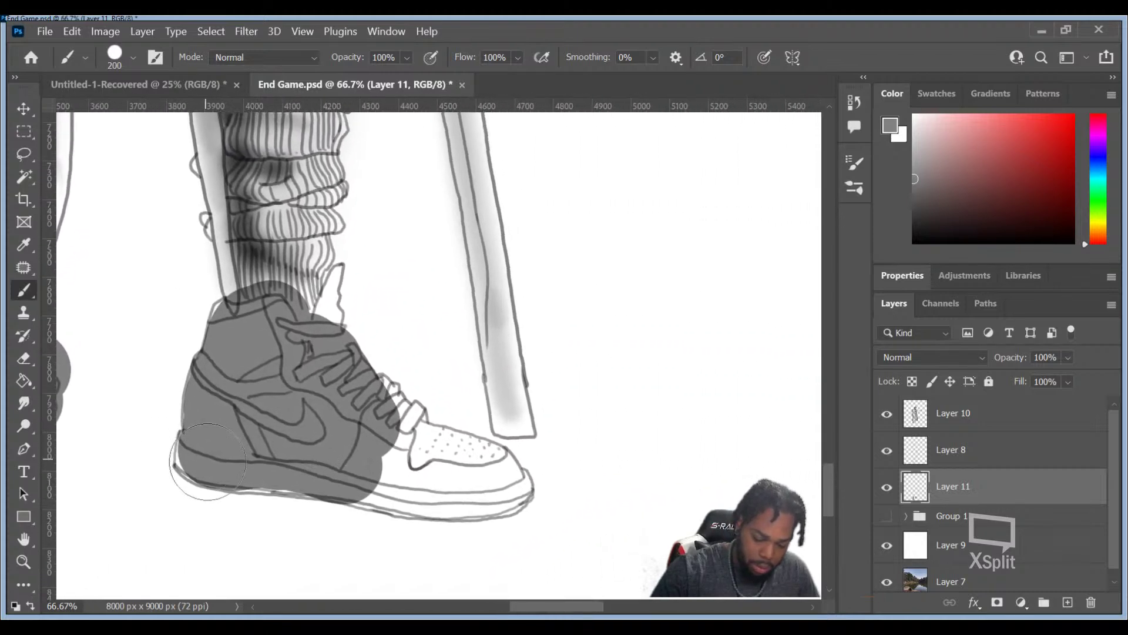
{"action": "left_click_drag", "start_coordinate": [210, 457], "coordinate": [305, 471]}
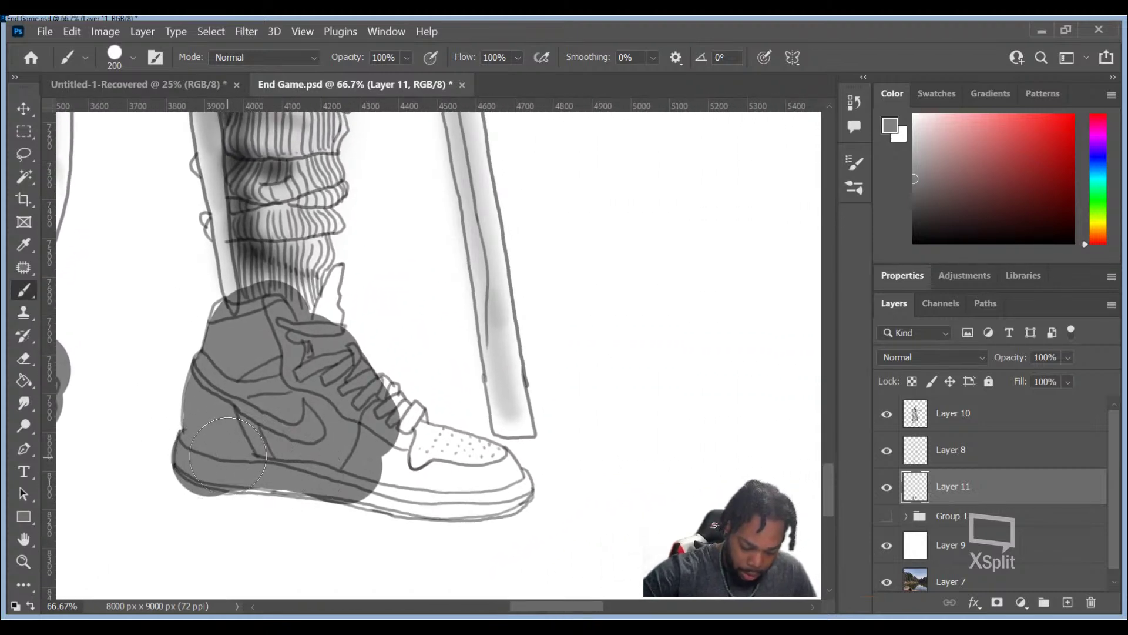
{"action": "mouse_move", "coordinate": [243, 455]}
{"action": "left_mouse_down"}
{"action": "mouse_move", "coordinate": [495, 485]}
{"action": "mouse_move", "coordinate": [446, 467]}
{"action": "mouse_move", "coordinate": [463, 458]}
{"action": "mouse_move", "coordinate": [471, 468]}
{"action": "mouse_move", "coordinate": [404, 447]}
{"action": "mouse_move", "coordinate": [335, 381]}
{"action": "left_mouse_up"}
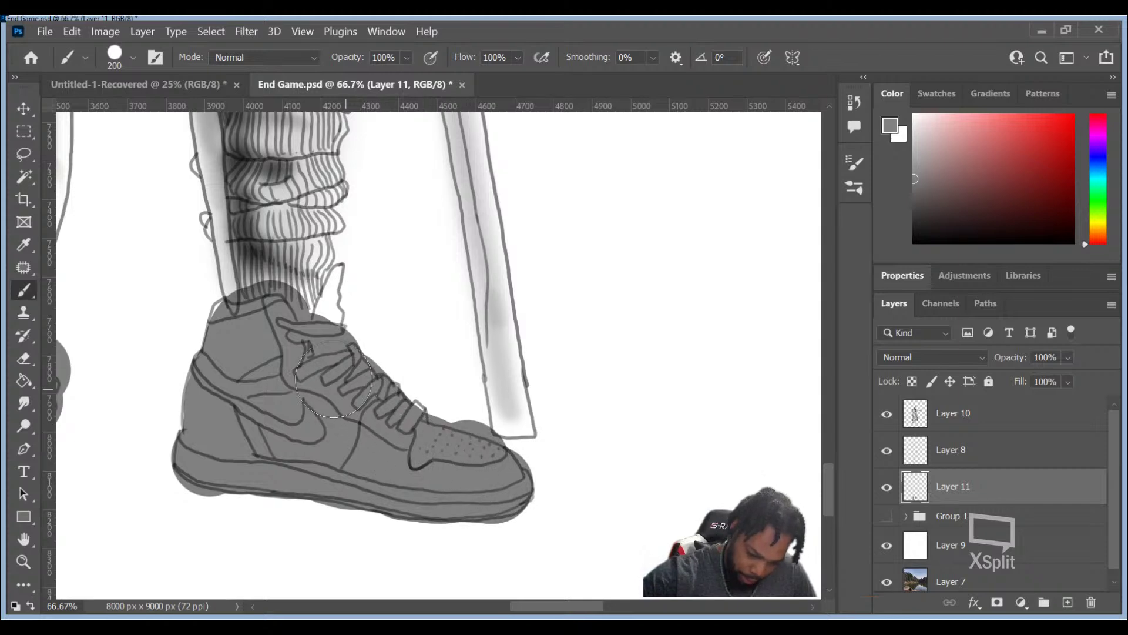
Step: Fill the ribbed cuff above the side-facing shoe with gray, and paint the hanging strap beside it with the brush reduced to 90 px
{"action": "mouse_move", "coordinate": [302, 331]}
{"action": "left_mouse_down"}
{"action": "mouse_move", "coordinate": [318, 288]}
{"action": "mouse_move", "coordinate": [297, 256]}
{"action": "mouse_move", "coordinate": [273, 292]}
{"action": "mouse_move", "coordinate": [246, 261]}
{"action": "mouse_move", "coordinate": [235, 161]}
{"action": "mouse_move", "coordinate": [243, 230]}
{"action": "mouse_move", "coordinate": [261, 247]}
{"action": "mouse_move", "coordinate": [253, 153]}
{"action": "mouse_move", "coordinate": [235, 170]}
{"action": "mouse_move", "coordinate": [297, 220]}
{"action": "mouse_move", "coordinate": [324, 215]}
{"action": "mouse_move", "coordinate": [306, 174]}
{"action": "mouse_move", "coordinate": [276, 165]}
{"action": "mouse_move", "coordinate": [288, 137]}
{"action": "left_mouse_up"}
{"action": "left_click_drag", "start_coordinate": [499, 411], "coordinate": [492, 371]}
{"action": "key", "text": "bracketleft"}
{"action": "key", "text": "bracketleft"}
{"action": "key", "text": "bracketleft"}
{"action": "key", "text": "bracketleft"}
{"action": "key", "text": "bracketleft"}
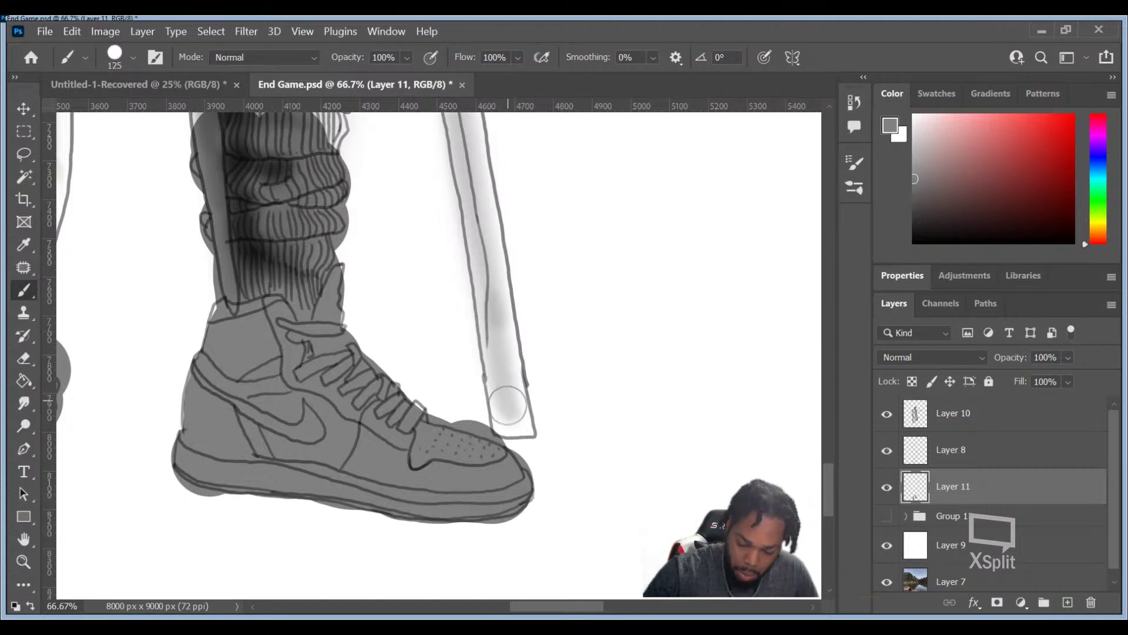
{"action": "left_click_drag", "start_coordinate": [510, 421], "coordinate": [460, 122]}
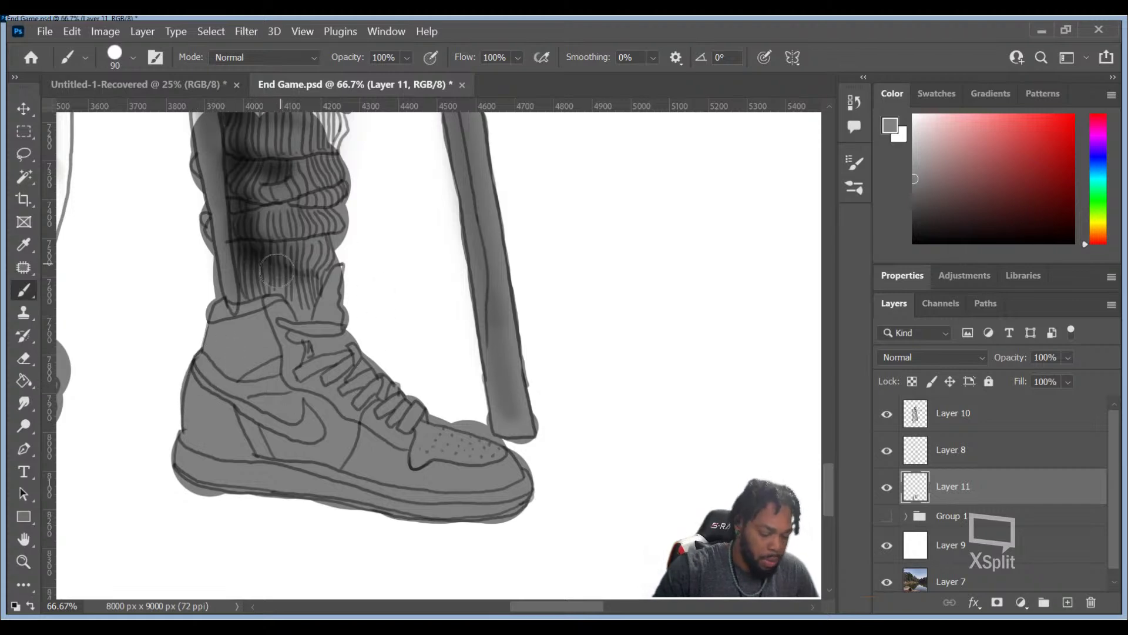
Step: Paint gray over the edge of the lower leg above the ribbed cuff, the hanging strap and the dark outer coat panel
{"action": "mouse_move", "coordinate": [272, 192]}
{"action": "left_mouse_down"}
{"action": "mouse_move", "coordinate": [350, 509]}
{"action": "mouse_move", "coordinate": [345, 499]}
{"action": "mouse_move", "coordinate": [382, 514]}
{"action": "mouse_move", "coordinate": [408, 563]}
{"action": "mouse_move", "coordinate": [432, 397]}
{"action": "mouse_move", "coordinate": [453, 420]}
{"action": "left_mouse_up"}
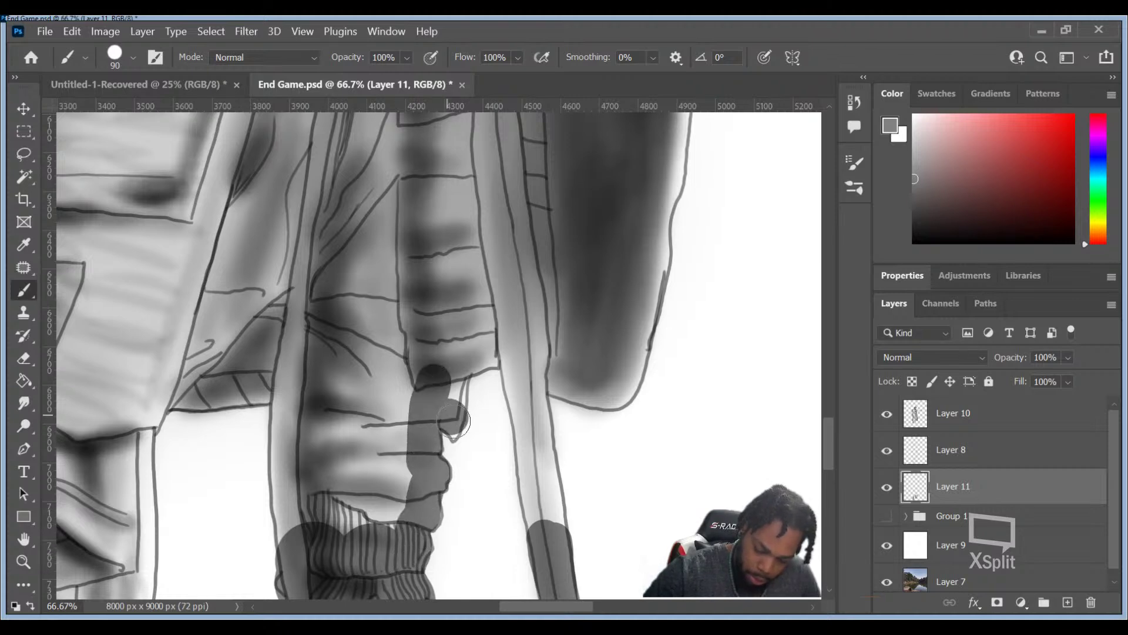
{"action": "mouse_move", "coordinate": [454, 369]}
{"action": "left_mouse_down"}
{"action": "mouse_move", "coordinate": [464, 324]}
{"action": "mouse_move", "coordinate": [460, 369]}
{"action": "mouse_move", "coordinate": [505, 353]}
{"action": "left_mouse_up"}
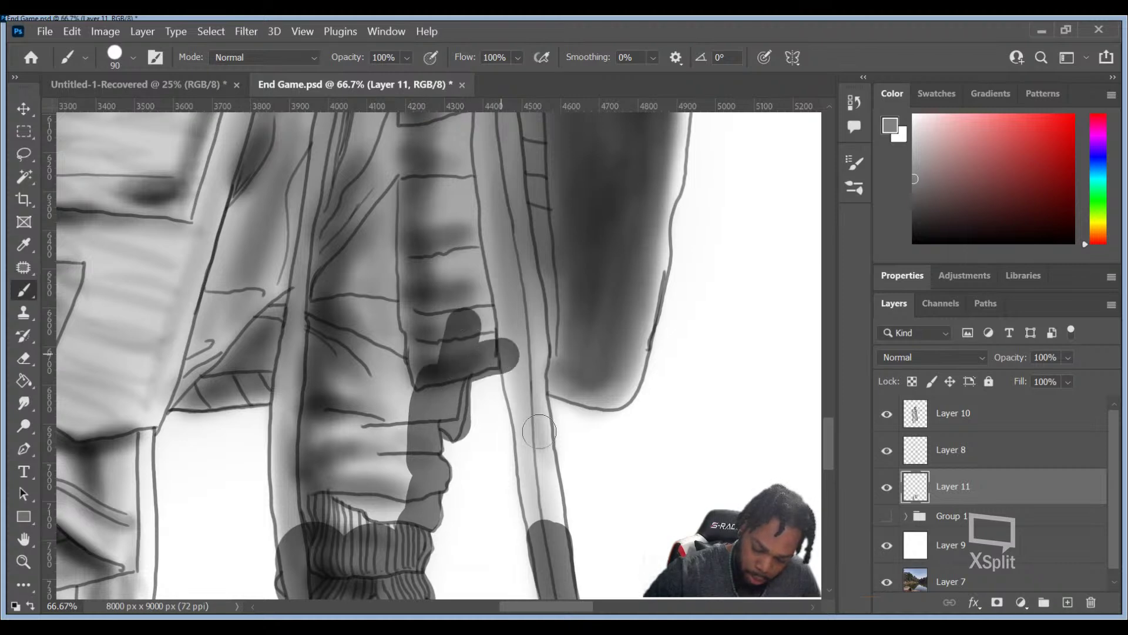
{"action": "mouse_move", "coordinate": [546, 520]}
{"action": "left_mouse_down"}
{"action": "mouse_move", "coordinate": [506, 347]}
{"action": "mouse_move", "coordinate": [504, 251]}
{"action": "left_mouse_up"}
{"action": "left_click_drag", "start_coordinate": [535, 402], "coordinate": [512, 159]}
{"action": "mouse_move", "coordinate": [546, 379]}
{"action": "left_mouse_down"}
{"action": "mouse_move", "coordinate": [612, 391]}
{"action": "mouse_move", "coordinate": [628, 368]}
{"action": "mouse_move", "coordinate": [673, 115]}
{"action": "left_mouse_up"}
{"action": "left_click", "coordinate": [599, 359]}
Step: Fill the remaining lower coat folds, the trouser leg and the inner hem between the two legs with gray
{"action": "mouse_move", "coordinate": [630, 221]}
{"action": "left_mouse_down"}
{"action": "mouse_move", "coordinate": [605, 276]}
{"action": "mouse_move", "coordinate": [587, 245]}
{"action": "mouse_move", "coordinate": [561, 303]}
{"action": "mouse_move", "coordinate": [555, 122]}
{"action": "mouse_move", "coordinate": [612, 182]}
{"action": "mouse_move", "coordinate": [549, 131]}
{"action": "mouse_move", "coordinate": [494, 155]}
{"action": "left_mouse_up"}
{"action": "mouse_move", "coordinate": [460, 196]}
{"action": "left_mouse_down"}
{"action": "mouse_move", "coordinate": [476, 240]}
{"action": "mouse_move", "coordinate": [491, 210]}
{"action": "mouse_move", "coordinate": [471, 261]}
{"action": "mouse_move", "coordinate": [464, 333]}
{"action": "mouse_move", "coordinate": [495, 324]}
{"action": "mouse_move", "coordinate": [404, 406]}
{"action": "mouse_move", "coordinate": [405, 464]}
{"action": "left_mouse_up"}
{"action": "mouse_move", "coordinate": [374, 517]}
{"action": "left_mouse_down"}
{"action": "mouse_move", "coordinate": [430, 253]}
{"action": "mouse_move", "coordinate": [417, 342]}
{"action": "mouse_move", "coordinate": [336, 409]}
{"action": "mouse_move", "coordinate": [351, 402]}
{"action": "mouse_move", "coordinate": [435, 171]}
{"action": "mouse_move", "coordinate": [305, 412]}
{"action": "mouse_move", "coordinate": [300, 552]}
{"action": "mouse_move", "coordinate": [291, 382]}
{"action": "mouse_move", "coordinate": [332, 129]}
{"action": "mouse_move", "coordinate": [399, 149]}
{"action": "mouse_move", "coordinate": [435, 127]}
{"action": "mouse_move", "coordinate": [499, 121]}
{"action": "mouse_move", "coordinate": [352, 165]}
{"action": "mouse_move", "coordinate": [282, 255]}
{"action": "left_mouse_up"}
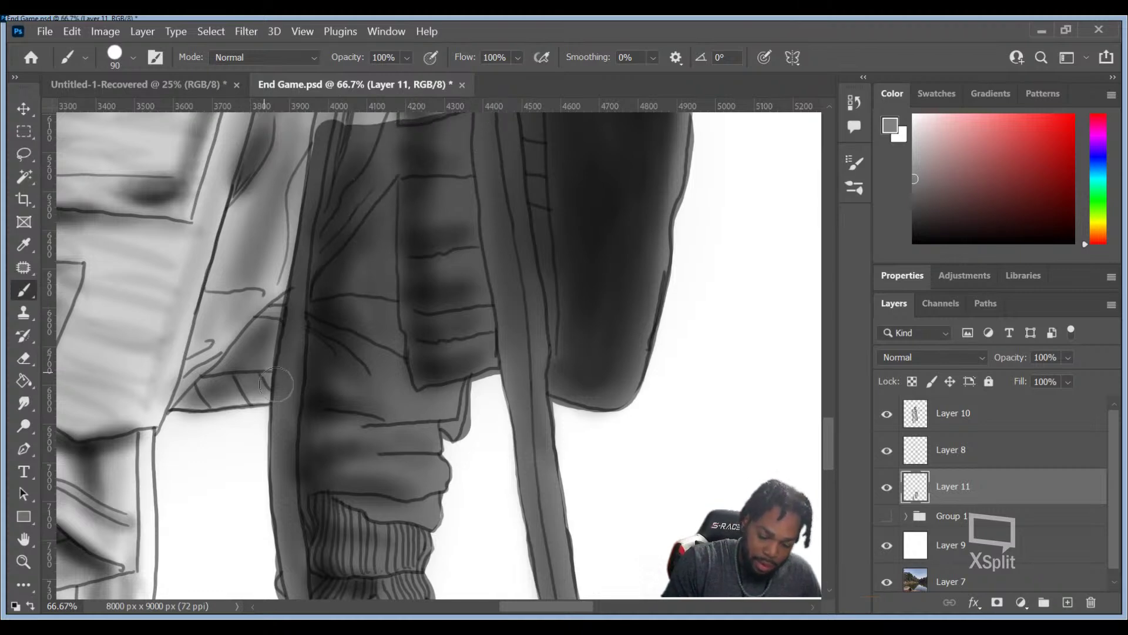
{"action": "mouse_move", "coordinate": [271, 388]}
{"action": "left_mouse_down"}
{"action": "mouse_move", "coordinate": [170, 391]}
{"action": "mouse_move", "coordinate": [237, 386]}
{"action": "mouse_move", "coordinate": [281, 355]}
{"action": "mouse_move", "coordinate": [184, 368]}
{"action": "mouse_move", "coordinate": [247, 348]}
{"action": "mouse_move", "coordinate": [269, 301]}
{"action": "mouse_move", "coordinate": [271, 324]}
{"action": "mouse_move", "coordinate": [291, 295]}
{"action": "mouse_move", "coordinate": [249, 231]}
{"action": "mouse_move", "coordinate": [193, 341]}
{"action": "mouse_move", "coordinate": [222, 248]}
{"action": "mouse_move", "coordinate": [277, 165]}
{"action": "mouse_move", "coordinate": [301, 227]}
{"action": "mouse_move", "coordinate": [303, 180]}
{"action": "mouse_move", "coordinate": [316, 170]}
{"action": "mouse_move", "coordinate": [289, 141]}
{"action": "left_mouse_up"}
{"action": "left_click_drag", "start_coordinate": [263, 143], "coordinate": [295, 132]}
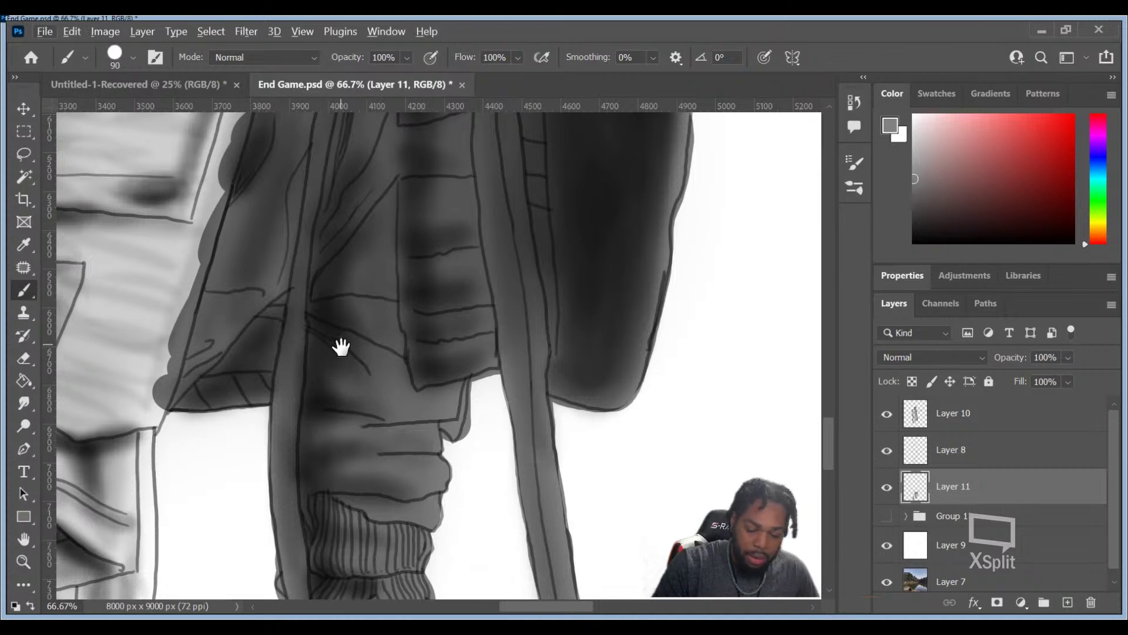
Step: Fill the wrapped lower leg above the front-facing shoe with gray, from the ribbed cuff up to the coat hem
{"action": "mouse_move", "coordinate": [232, 424]}
{"action": "left_mouse_down"}
{"action": "mouse_move", "coordinate": [491, 295]}
{"action": "mouse_move", "coordinate": [479, 222]}
{"action": "mouse_move", "coordinate": [494, 150]}
{"action": "left_mouse_up"}
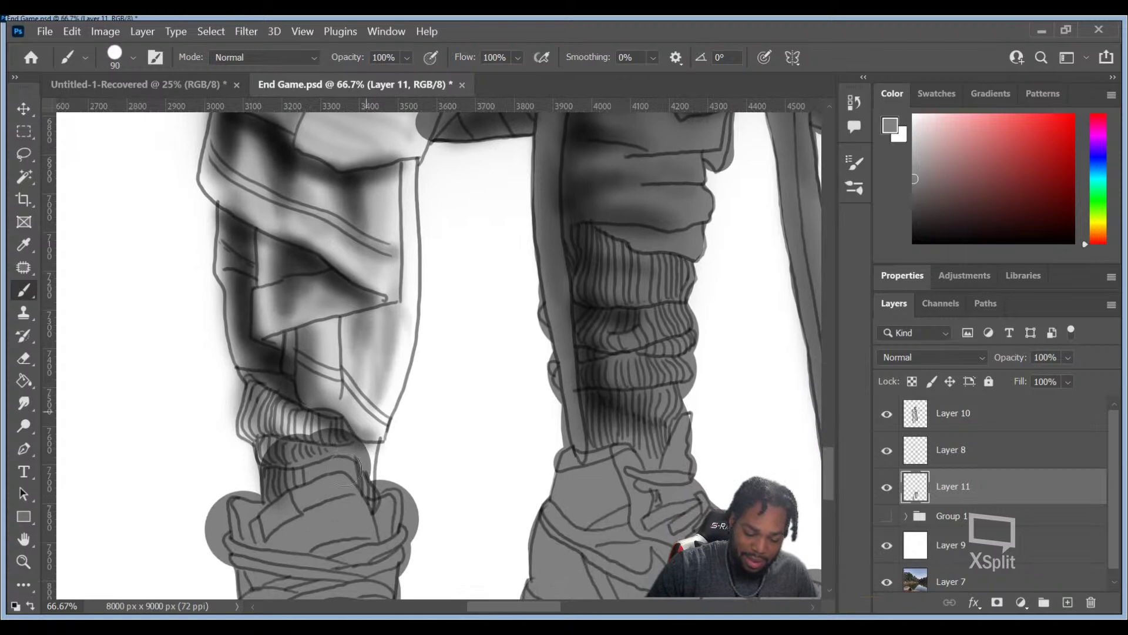
{"action": "mouse_move", "coordinate": [362, 406]}
{"action": "left_mouse_down"}
{"action": "mouse_move", "coordinate": [354, 489]}
{"action": "mouse_move", "coordinate": [367, 409]}
{"action": "mouse_move", "coordinate": [373, 425]}
{"action": "mouse_move", "coordinate": [404, 319]}
{"action": "mouse_move", "coordinate": [404, 176]}
{"action": "mouse_move", "coordinate": [420, 121]}
{"action": "left_mouse_up"}
{"action": "mouse_move", "coordinate": [345, 375]}
{"action": "left_mouse_down"}
{"action": "mouse_move", "coordinate": [354, 399]}
{"action": "mouse_move", "coordinate": [382, 126]}
{"action": "left_mouse_up"}
{"action": "mouse_move", "coordinate": [355, 239]}
{"action": "left_mouse_down"}
{"action": "mouse_move", "coordinate": [324, 340]}
{"action": "mouse_move", "coordinate": [345, 288]}
{"action": "left_mouse_up"}
{"action": "mouse_move", "coordinate": [304, 350]}
{"action": "left_mouse_down"}
{"action": "mouse_move", "coordinate": [276, 457]}
{"action": "mouse_move", "coordinate": [254, 426]}
{"action": "mouse_move", "coordinate": [272, 297]}
{"action": "mouse_move", "coordinate": [277, 317]}
{"action": "mouse_move", "coordinate": [290, 297]}
{"action": "mouse_move", "coordinate": [298, 323]}
{"action": "mouse_move", "coordinate": [328, 217]}
{"action": "mouse_move", "coordinate": [276, 237]}
{"action": "mouse_move", "coordinate": [251, 273]}
{"action": "mouse_move", "coordinate": [258, 374]}
{"action": "left_mouse_up"}
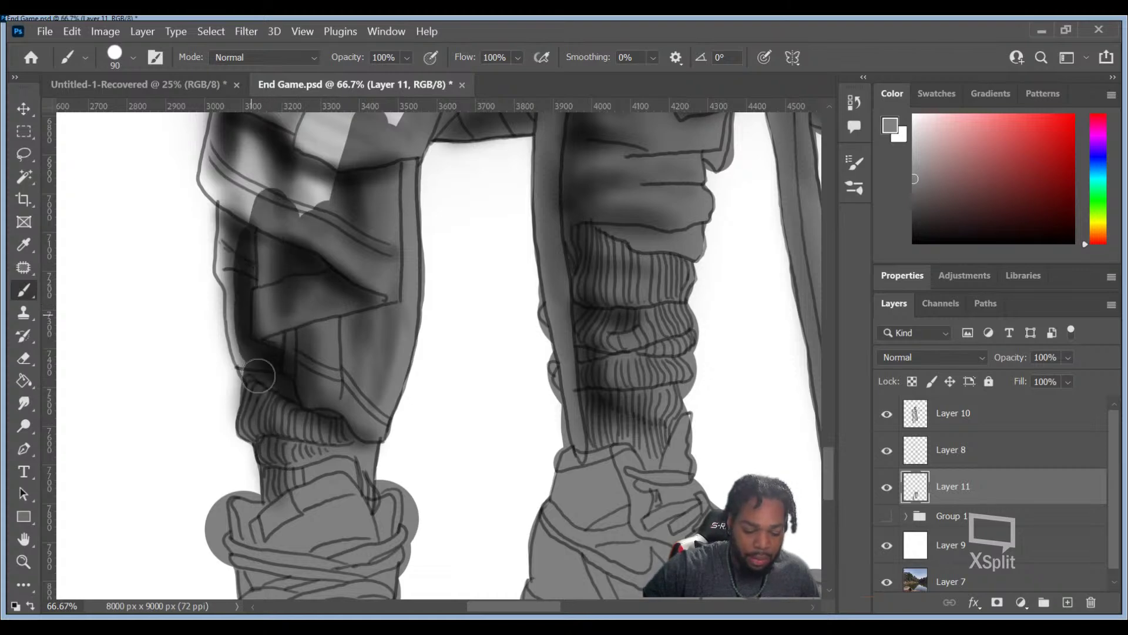
{"action": "left_click_drag", "start_coordinate": [239, 331], "coordinate": [215, 175]}
{"action": "mouse_move", "coordinate": [276, 213]}
{"action": "left_mouse_down"}
{"action": "mouse_move", "coordinate": [302, 209]}
{"action": "mouse_move", "coordinate": [267, 196]}
{"action": "mouse_move", "coordinate": [247, 145]}
{"action": "mouse_move", "coordinate": [218, 153]}
{"action": "left_mouse_up"}
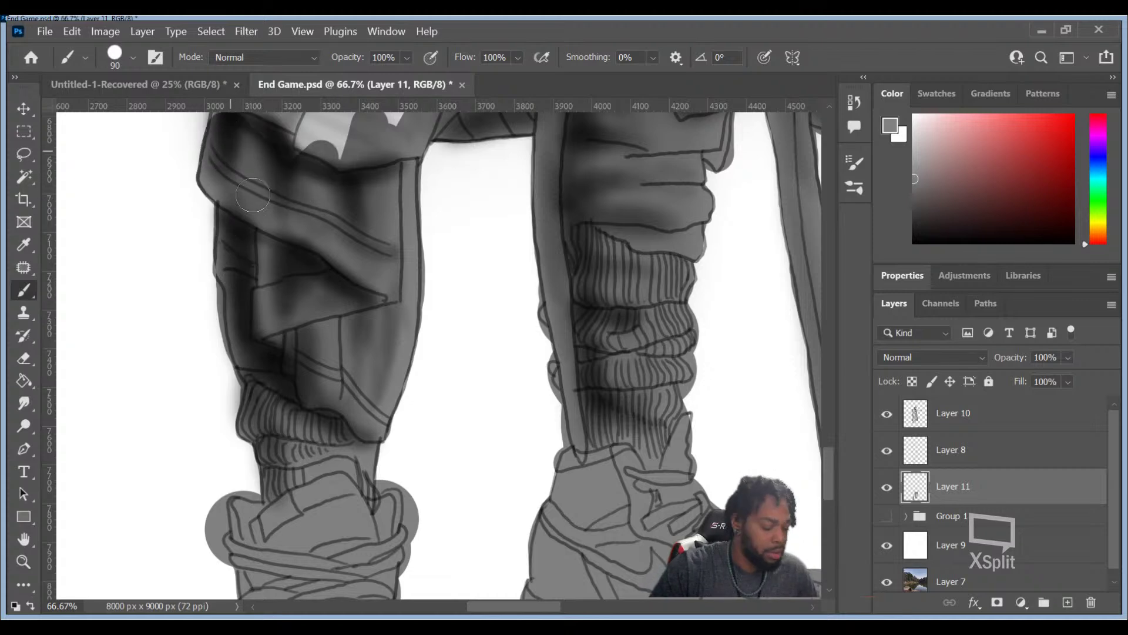
Step: Paint the lower front coat panel and its pocket flap gray, out to the figure's outer edge
{"action": "left_click_drag", "start_coordinate": [389, 199], "coordinate": [335, 497]}
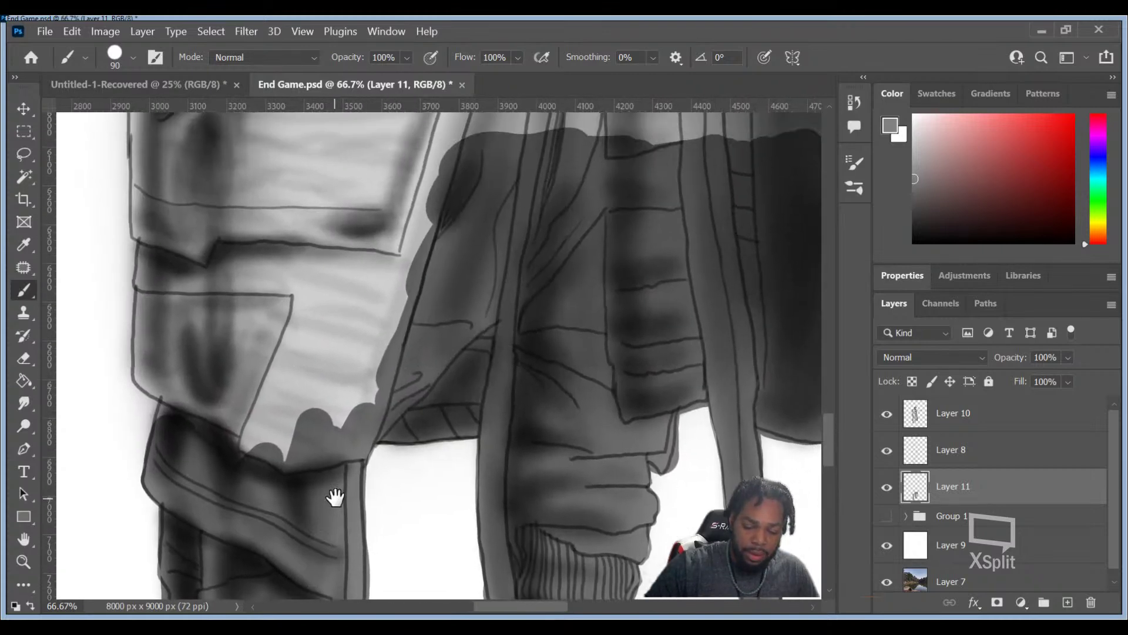
{"action": "mouse_move", "coordinate": [354, 383]}
{"action": "left_mouse_down"}
{"action": "mouse_move", "coordinate": [371, 365]}
{"action": "mouse_move", "coordinate": [358, 381]}
{"action": "mouse_move", "coordinate": [428, 191]}
{"action": "mouse_move", "coordinate": [304, 447]}
{"action": "mouse_move", "coordinate": [403, 178]}
{"action": "mouse_move", "coordinate": [295, 389]}
{"action": "mouse_move", "coordinate": [367, 175]}
{"action": "mouse_move", "coordinate": [236, 470]}
{"action": "mouse_move", "coordinate": [334, 178]}
{"action": "mouse_move", "coordinate": [243, 415]}
{"action": "mouse_move", "coordinate": [236, 340]}
{"action": "mouse_move", "coordinate": [203, 401]}
{"action": "mouse_move", "coordinate": [208, 347]}
{"action": "mouse_move", "coordinate": [181, 428]}
{"action": "mouse_move", "coordinate": [185, 366]}
{"action": "mouse_move", "coordinate": [174, 427]}
{"action": "left_mouse_up"}
{"action": "mouse_move", "coordinate": [217, 238]}
{"action": "left_mouse_down"}
{"action": "mouse_move", "coordinate": [288, 156]}
{"action": "mouse_move", "coordinate": [256, 219]}
{"action": "mouse_move", "coordinate": [292, 221]}
{"action": "mouse_move", "coordinate": [312, 207]}
{"action": "left_mouse_up"}
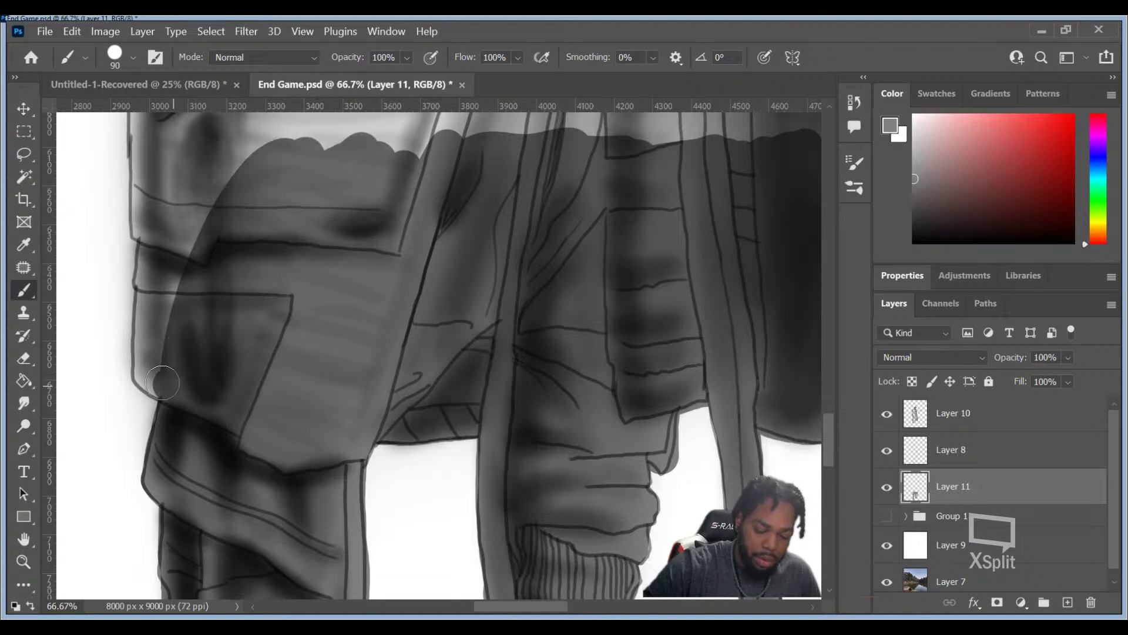
{"action": "mouse_move", "coordinate": [150, 347]}
{"action": "left_mouse_down"}
{"action": "mouse_move", "coordinate": [185, 190]}
{"action": "mouse_move", "coordinate": [171, 305]}
{"action": "mouse_move", "coordinate": [190, 238]}
{"action": "mouse_move", "coordinate": [245, 142]}
{"action": "mouse_move", "coordinate": [177, 220]}
{"action": "mouse_move", "coordinate": [153, 283]}
{"action": "mouse_move", "coordinate": [165, 182]}
{"action": "mouse_move", "coordinate": [154, 224]}
{"action": "left_mouse_up"}
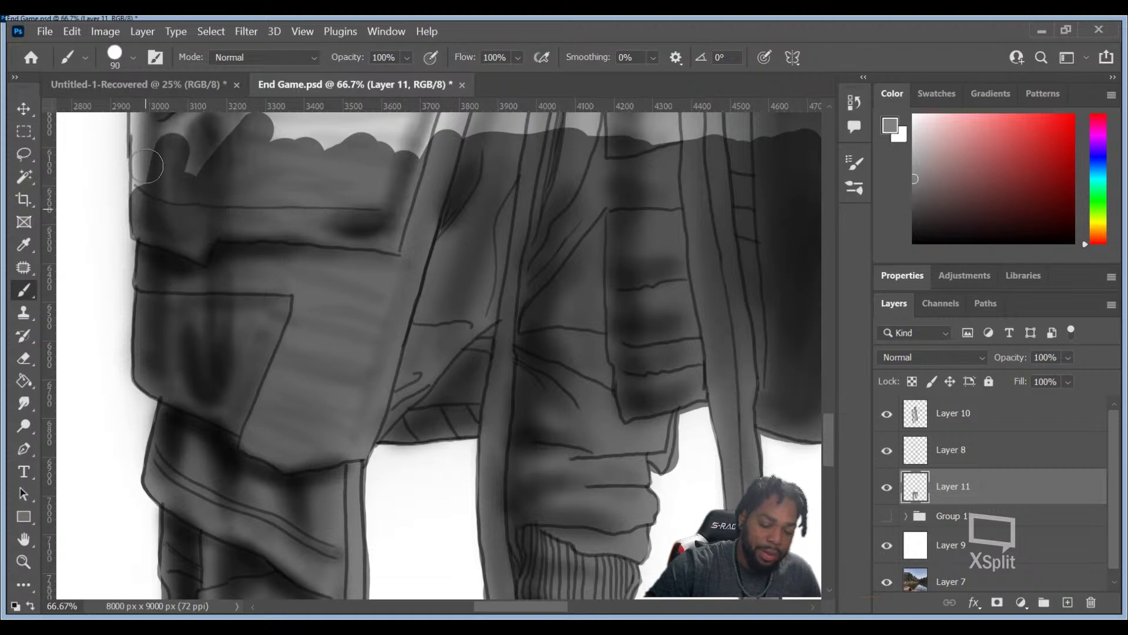
{"action": "left_click_drag", "start_coordinate": [147, 171], "coordinate": [146, 125]}
Step: Extend the gray fill up the coat's outer edge beside the hand and across the middle of the coat
{"action": "left_click_drag", "start_coordinate": [416, 181], "coordinate": [388, 459]}
{"action": "mouse_move", "coordinate": [171, 477]}
{"action": "left_mouse_down"}
{"action": "mouse_move", "coordinate": [151, 362]}
{"action": "mouse_move", "coordinate": [139, 448]}
{"action": "mouse_move", "coordinate": [141, 287]}
{"action": "mouse_move", "coordinate": [123, 415]}
{"action": "left_mouse_up"}
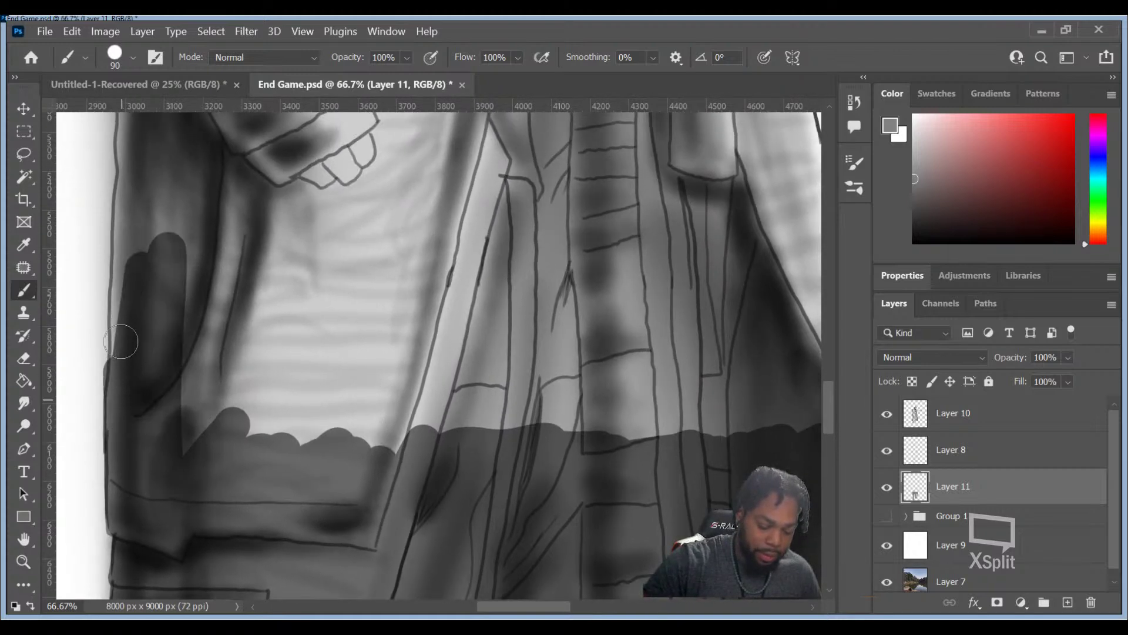
{"action": "left_click_drag", "start_coordinate": [129, 280], "coordinate": [129, 207]}
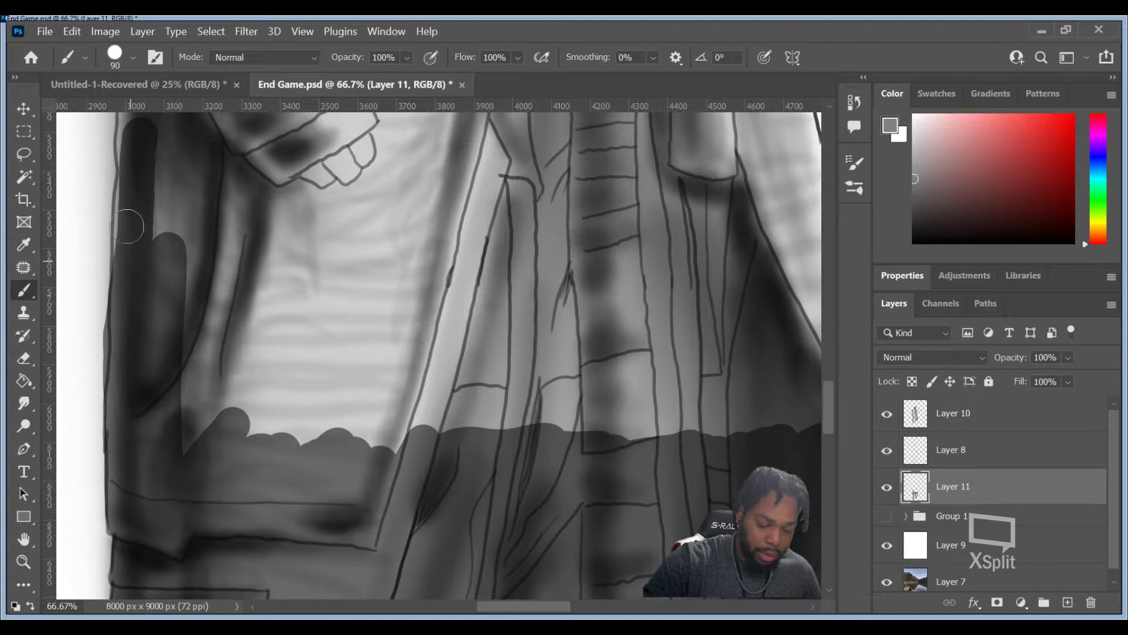
{"action": "mouse_move", "coordinate": [150, 262]}
{"action": "left_mouse_down"}
{"action": "mouse_move", "coordinate": [179, 257]}
{"action": "mouse_move", "coordinate": [197, 126]}
{"action": "mouse_move", "coordinate": [189, 204]}
{"action": "mouse_move", "coordinate": [218, 178]}
{"action": "mouse_move", "coordinate": [206, 444]}
{"action": "mouse_move", "coordinate": [197, 215]}
{"action": "mouse_move", "coordinate": [179, 473]}
{"action": "mouse_move", "coordinate": [232, 198]}
{"action": "mouse_move", "coordinate": [279, 150]}
{"action": "mouse_move", "coordinate": [243, 252]}
{"action": "mouse_move", "coordinate": [243, 147]}
{"action": "mouse_move", "coordinate": [235, 423]}
{"action": "mouse_move", "coordinate": [268, 158]}
{"action": "mouse_move", "coordinate": [295, 226]}
{"action": "mouse_move", "coordinate": [265, 405]}
{"action": "mouse_move", "coordinate": [299, 121]}
{"action": "mouse_move", "coordinate": [289, 357]}
{"action": "mouse_move", "coordinate": [343, 115]}
{"action": "mouse_move", "coordinate": [307, 420]}
{"action": "mouse_move", "coordinate": [373, 172]}
{"action": "mouse_move", "coordinate": [370, 228]}
{"action": "mouse_move", "coordinate": [355, 213]}
{"action": "mouse_move", "coordinate": [363, 167]}
{"action": "mouse_move", "coordinate": [326, 455]}
{"action": "mouse_move", "coordinate": [402, 175]}
{"action": "mouse_move", "coordinate": [420, 208]}
{"action": "mouse_move", "coordinate": [357, 461]}
{"action": "mouse_move", "coordinate": [444, 115]}
{"action": "mouse_move", "coordinate": [432, 259]}
{"action": "mouse_move", "coordinate": [383, 442]}
{"action": "mouse_move", "coordinate": [496, 100]}
{"action": "mouse_move", "coordinate": [453, 331]}
{"action": "mouse_move", "coordinate": [412, 447]}
{"action": "mouse_move", "coordinate": [501, 126]}
{"action": "mouse_move", "coordinate": [460, 358]}
{"action": "mouse_move", "coordinate": [543, 99]}
{"action": "mouse_move", "coordinate": [465, 443]}
{"action": "mouse_move", "coordinate": [522, 229]}
{"action": "mouse_move", "coordinate": [543, 209]}
{"action": "mouse_move", "coordinate": [498, 449]}
{"action": "mouse_move", "coordinate": [599, 102]}
{"action": "mouse_move", "coordinate": [546, 386]}
{"action": "mouse_move", "coordinate": [628, 103]}
{"action": "mouse_move", "coordinate": [563, 421]}
{"action": "mouse_move", "coordinate": [620, 198]}
{"action": "mouse_move", "coordinate": [608, 419]}
{"action": "mouse_move", "coordinate": [675, 118]}
{"action": "mouse_move", "coordinate": [626, 433]}
{"action": "mouse_move", "coordinate": [684, 143]}
{"action": "mouse_move", "coordinate": [671, 289]}
{"action": "mouse_move", "coordinate": [684, 315]}
{"action": "mouse_move", "coordinate": [721, 145]}
{"action": "mouse_move", "coordinate": [691, 459]}
{"action": "mouse_move", "coordinate": [735, 171]}
{"action": "mouse_move", "coordinate": [734, 406]}
{"action": "mouse_move", "coordinate": [767, 123]}
{"action": "mouse_move", "coordinate": [753, 369]}
{"action": "mouse_move", "coordinate": [786, 107]}
{"action": "mouse_move", "coordinate": [774, 463]}
{"action": "left_mouse_up"}
Step: Paint the coat's opposite outer edge gray and close the unpainted gap along its curved side fold
{"action": "mouse_move", "coordinate": [728, 367]}
{"action": "left_mouse_down"}
{"action": "mouse_move", "coordinate": [522, 386]}
{"action": "mouse_move", "coordinate": [464, 415]}
{"action": "left_mouse_up"}
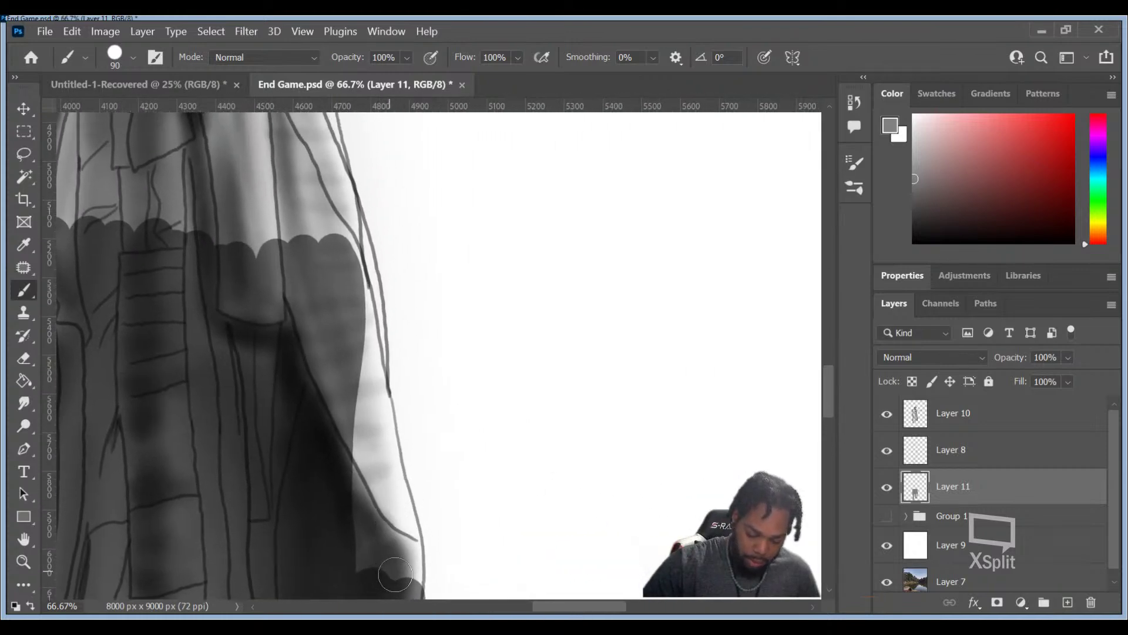
{"action": "left_click_drag", "start_coordinate": [402, 541], "coordinate": [408, 575]}
{"action": "mouse_move", "coordinate": [388, 472]}
{"action": "left_mouse_down"}
{"action": "mouse_move", "coordinate": [365, 263]}
{"action": "mouse_move", "coordinate": [325, 124]}
{"action": "left_mouse_up"}
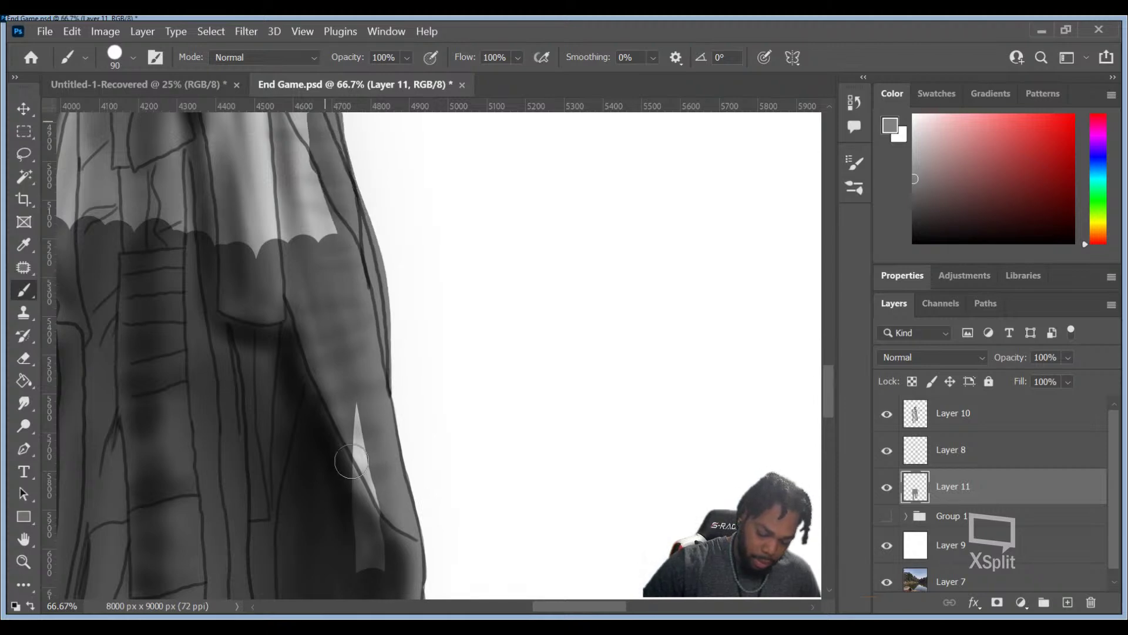
{"action": "left_click_drag", "start_coordinate": [362, 412], "coordinate": [366, 569]}
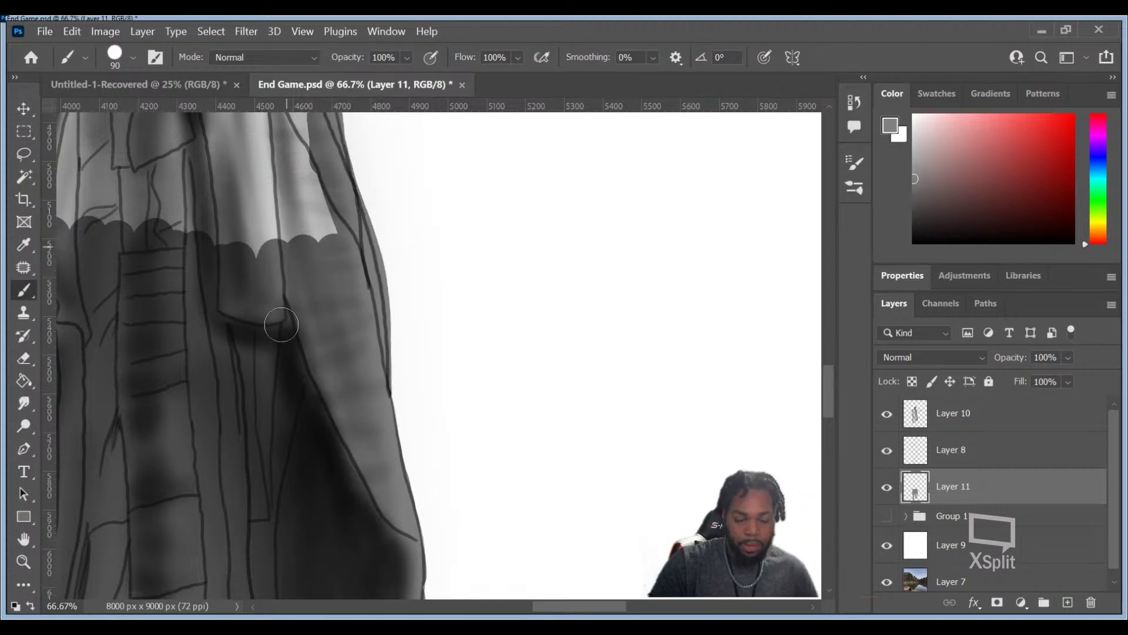
Step: Fill the hanging coat panels and straps beside the torso with gray, and carry the fill across the torso above the hand
{"action": "mouse_move", "coordinate": [261, 298]}
{"action": "left_mouse_down"}
{"action": "mouse_move", "coordinate": [433, 383]}
{"action": "mouse_move", "coordinate": [554, 486]}
{"action": "mouse_move", "coordinate": [551, 464]}
{"action": "left_mouse_up"}
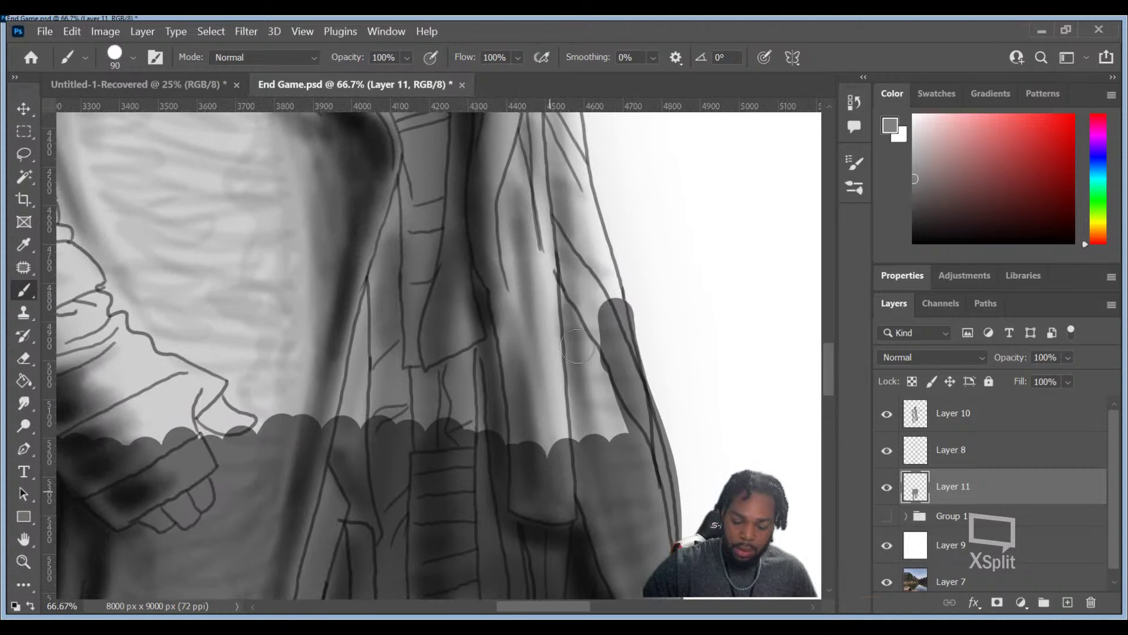
{"action": "mouse_move", "coordinate": [620, 451]}
{"action": "left_mouse_down"}
{"action": "mouse_move", "coordinate": [554, 170]}
{"action": "mouse_move", "coordinate": [589, 282]}
{"action": "mouse_move", "coordinate": [584, 232]}
{"action": "mouse_move", "coordinate": [614, 306]}
{"action": "left_mouse_up"}
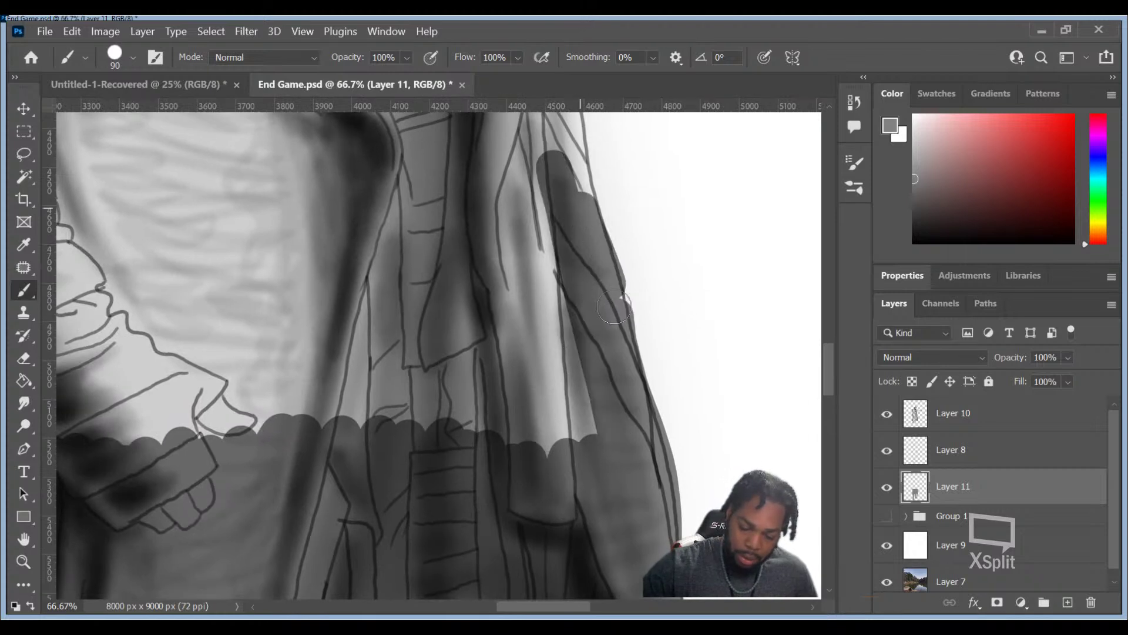
{"action": "mouse_move", "coordinate": [574, 188]}
{"action": "left_mouse_down"}
{"action": "mouse_move", "coordinate": [564, 126]}
{"action": "mouse_move", "coordinate": [568, 182]}
{"action": "mouse_move", "coordinate": [542, 135]}
{"action": "mouse_move", "coordinate": [549, 366]}
{"action": "mouse_move", "coordinate": [568, 410]}
{"action": "mouse_move", "coordinate": [547, 261]}
{"action": "mouse_move", "coordinate": [593, 445]}
{"action": "left_mouse_up"}
{"action": "mouse_move", "coordinate": [515, 122]}
{"action": "left_mouse_down"}
{"action": "mouse_move", "coordinate": [509, 224]}
{"action": "mouse_move", "coordinate": [541, 455]}
{"action": "mouse_move", "coordinate": [508, 251]}
{"action": "mouse_move", "coordinate": [503, 113]}
{"action": "mouse_move", "coordinate": [473, 290]}
{"action": "mouse_move", "coordinate": [498, 430]}
{"action": "mouse_move", "coordinate": [476, 209]}
{"action": "mouse_move", "coordinate": [511, 409]}
{"action": "left_mouse_up"}
{"action": "mouse_move", "coordinate": [456, 122]}
{"action": "left_mouse_down"}
{"action": "mouse_move", "coordinate": [452, 431]}
{"action": "mouse_move", "coordinate": [444, 159]}
{"action": "mouse_move", "coordinate": [464, 430]}
{"action": "left_mouse_up"}
{"action": "mouse_move", "coordinate": [434, 136]}
{"action": "left_mouse_down"}
{"action": "mouse_move", "coordinate": [400, 338]}
{"action": "mouse_move", "coordinate": [412, 421]}
{"action": "mouse_move", "coordinate": [428, 142]}
{"action": "mouse_move", "coordinate": [415, 116]}
{"action": "mouse_move", "coordinate": [379, 167]}
{"action": "mouse_move", "coordinate": [364, 398]}
{"action": "mouse_move", "coordinate": [393, 169]}
{"action": "left_mouse_up"}
{"action": "mouse_move", "coordinate": [352, 412]}
{"action": "left_mouse_down"}
{"action": "mouse_move", "coordinate": [371, 112]}
{"action": "mouse_move", "coordinate": [328, 150]}
{"action": "mouse_move", "coordinate": [298, 225]}
{"action": "mouse_move", "coordinate": [305, 147]}
{"action": "mouse_move", "coordinate": [274, 153]}
{"action": "mouse_move", "coordinate": [258, 418]}
{"action": "mouse_move", "coordinate": [233, 282]}
{"action": "mouse_move", "coordinate": [222, 435]}
{"action": "mouse_move", "coordinate": [253, 124]}
{"action": "mouse_move", "coordinate": [212, 317]}
{"action": "mouse_move", "coordinate": [173, 309]}
{"action": "mouse_move", "coordinate": [188, 118]}
{"action": "mouse_move", "coordinate": [88, 435]}
{"action": "left_mouse_up"}
Step: Paint the wrapped forearm of the lowered arm gray up past the elbow, and extend the fill across the torso
{"action": "mouse_move", "coordinate": [172, 314]}
{"action": "left_mouse_down"}
{"action": "mouse_move", "coordinate": [320, 368]}
{"action": "mouse_move", "coordinate": [415, 335]}
{"action": "left_mouse_up"}
{"action": "mouse_move", "coordinate": [223, 455]}
{"action": "left_mouse_down"}
{"action": "mouse_move", "coordinate": [233, 382]}
{"action": "mouse_move", "coordinate": [227, 441]}
{"action": "mouse_move", "coordinate": [263, 449]}
{"action": "mouse_move", "coordinate": [259, 469]}
{"action": "mouse_move", "coordinate": [302, 369]}
{"action": "mouse_move", "coordinate": [306, 327]}
{"action": "mouse_move", "coordinate": [315, 466]}
{"action": "mouse_move", "coordinate": [365, 233]}
{"action": "mouse_move", "coordinate": [323, 422]}
{"action": "mouse_move", "coordinate": [404, 130]}
{"action": "mouse_move", "coordinate": [281, 321]}
{"action": "mouse_move", "coordinate": [315, 264]}
{"action": "mouse_move", "coordinate": [292, 243]}
{"action": "mouse_move", "coordinate": [206, 302]}
{"action": "mouse_move", "coordinate": [223, 386]}
{"action": "mouse_move", "coordinate": [188, 362]}
{"action": "mouse_move", "coordinate": [187, 330]}
{"action": "left_mouse_up"}
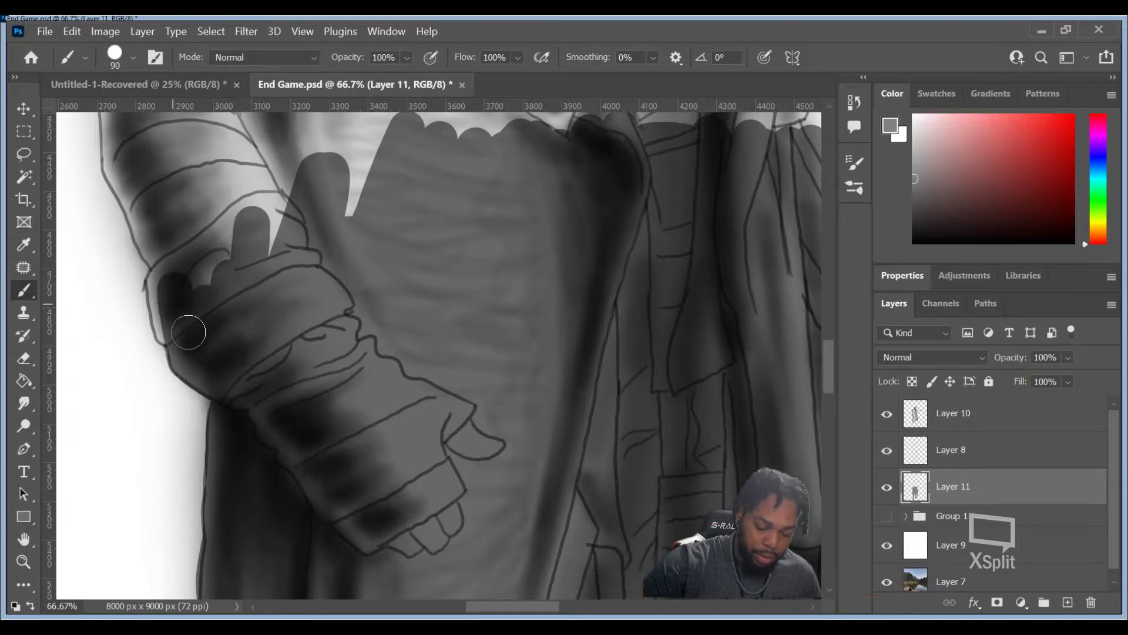
{"action": "mouse_move", "coordinate": [166, 281]}
{"action": "left_mouse_down"}
{"action": "mouse_move", "coordinate": [170, 236]}
{"action": "mouse_move", "coordinate": [167, 263]}
{"action": "mouse_move", "coordinate": [155, 247]}
{"action": "mouse_move", "coordinate": [117, 118]}
{"action": "left_mouse_up"}
{"action": "mouse_move", "coordinate": [206, 277]}
{"action": "left_mouse_down"}
{"action": "mouse_move", "coordinate": [253, 224]}
{"action": "mouse_move", "coordinate": [358, 147]}
{"action": "mouse_move", "coordinate": [405, 159]}
{"action": "left_mouse_up"}
{"action": "mouse_move", "coordinate": [277, 171]}
{"action": "left_mouse_down"}
{"action": "mouse_move", "coordinate": [257, 137]}
{"action": "mouse_move", "coordinate": [243, 140]}
{"action": "mouse_move", "coordinate": [225, 119]}
{"action": "mouse_move", "coordinate": [137, 167]}
{"action": "mouse_move", "coordinate": [135, 133]}
{"action": "mouse_move", "coordinate": [410, 160]}
{"action": "mouse_move", "coordinate": [280, 126]}
{"action": "mouse_move", "coordinate": [399, 125]}
{"action": "mouse_move", "coordinate": [250, 119]}
{"action": "mouse_move", "coordinate": [506, 118]}
{"action": "mouse_move", "coordinate": [415, 133]}
{"action": "mouse_move", "coordinate": [629, 120]}
{"action": "mouse_move", "coordinate": [623, 129]}
{"action": "mouse_move", "coordinate": [773, 123]}
{"action": "left_mouse_up"}
Step: Fill the wrapped upper arm of the lowered arm, the chest panels and the collar folds below the neck with gray
{"action": "mouse_move", "coordinate": [424, 214]}
{"action": "left_mouse_down"}
{"action": "mouse_move", "coordinate": [451, 456]}
{"action": "mouse_move", "coordinate": [353, 411]}
{"action": "mouse_move", "coordinate": [264, 404]}
{"action": "left_mouse_up"}
{"action": "mouse_move", "coordinate": [286, 312]}
{"action": "left_mouse_down"}
{"action": "mouse_move", "coordinate": [262, 176]}
{"action": "mouse_move", "coordinate": [365, 141]}
{"action": "mouse_move", "coordinate": [232, 411]}
{"action": "mouse_move", "coordinate": [208, 348]}
{"action": "mouse_move", "coordinate": [171, 428]}
{"action": "mouse_move", "coordinate": [151, 352]}
{"action": "mouse_move", "coordinate": [188, 170]}
{"action": "mouse_move", "coordinate": [169, 251]}
{"action": "left_mouse_up"}
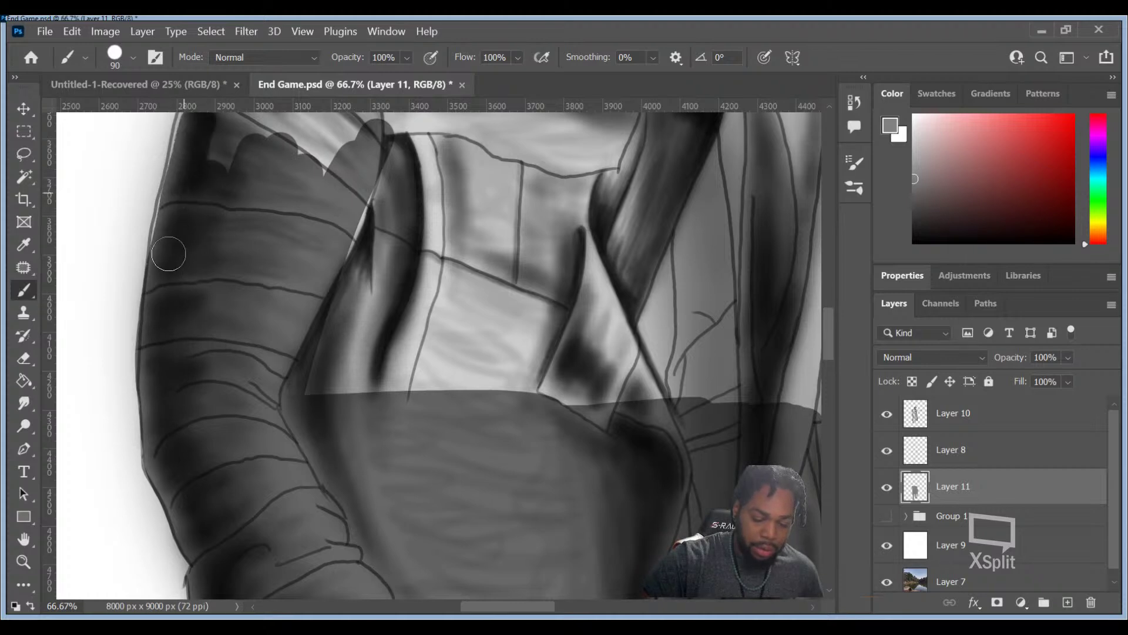
{"action": "mouse_move", "coordinate": [216, 185]}
{"action": "left_mouse_down"}
{"action": "mouse_move", "coordinate": [264, 147]}
{"action": "mouse_move", "coordinate": [353, 135]}
{"action": "mouse_move", "coordinate": [390, 176]}
{"action": "mouse_move", "coordinate": [318, 410]}
{"action": "mouse_move", "coordinate": [405, 159]}
{"action": "mouse_move", "coordinate": [359, 341]}
{"action": "mouse_move", "coordinate": [429, 124]}
{"action": "left_mouse_up"}
{"action": "mouse_move", "coordinate": [454, 175]}
{"action": "left_mouse_down"}
{"action": "mouse_move", "coordinate": [421, 376]}
{"action": "mouse_move", "coordinate": [488, 382]}
{"action": "mouse_move", "coordinate": [504, 254]}
{"action": "mouse_move", "coordinate": [529, 382]}
{"action": "mouse_move", "coordinate": [588, 130]}
{"action": "mouse_move", "coordinate": [552, 388]}
{"action": "mouse_move", "coordinate": [637, 176]}
{"action": "mouse_move", "coordinate": [631, 400]}
{"action": "mouse_move", "coordinate": [678, 154]}
{"action": "mouse_move", "coordinate": [682, 394]}
{"action": "mouse_move", "coordinate": [724, 298]}
{"action": "mouse_move", "coordinate": [714, 352]}
{"action": "mouse_move", "coordinate": [735, 370]}
{"action": "mouse_move", "coordinate": [768, 295]}
{"action": "mouse_move", "coordinate": [757, 340]}
{"action": "mouse_move", "coordinate": [795, 194]}
{"action": "left_mouse_up"}
{"action": "mouse_move", "coordinate": [487, 127]}
{"action": "left_mouse_down"}
{"action": "mouse_move", "coordinate": [670, 139]}
{"action": "mouse_move", "coordinate": [523, 126]}
{"action": "mouse_move", "coordinate": [614, 121]}
{"action": "mouse_move", "coordinate": [687, 132]}
{"action": "left_mouse_up"}
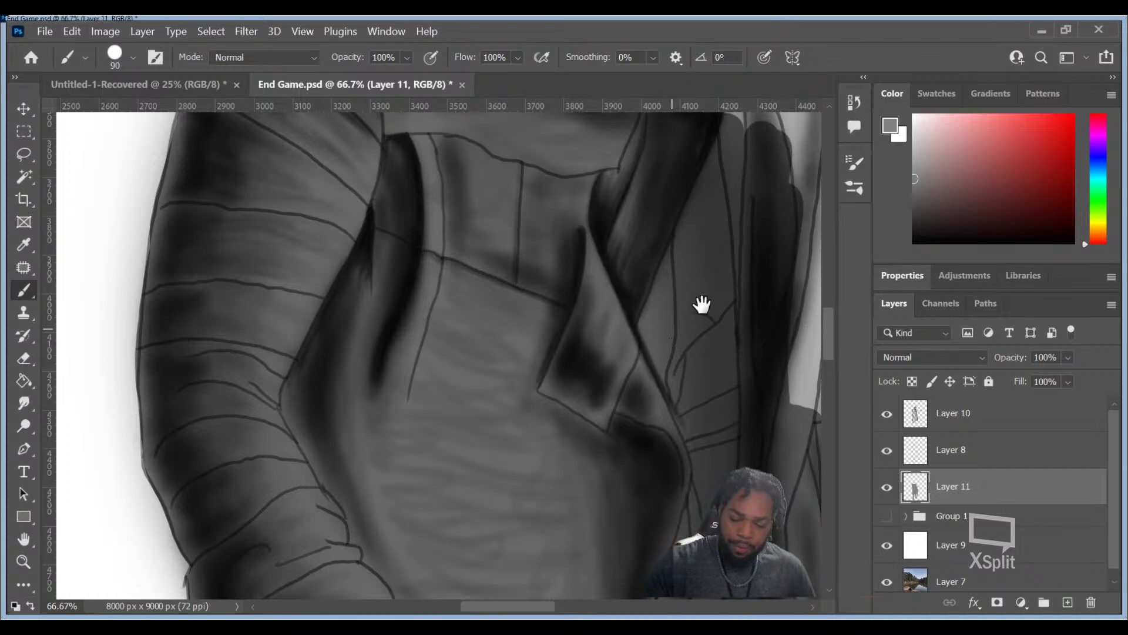
Step: Paint the pointed coat flap and the long folds beneath the outstretched arm gray
{"action": "left_click_drag", "start_coordinate": [705, 331], "coordinate": [504, 330]}
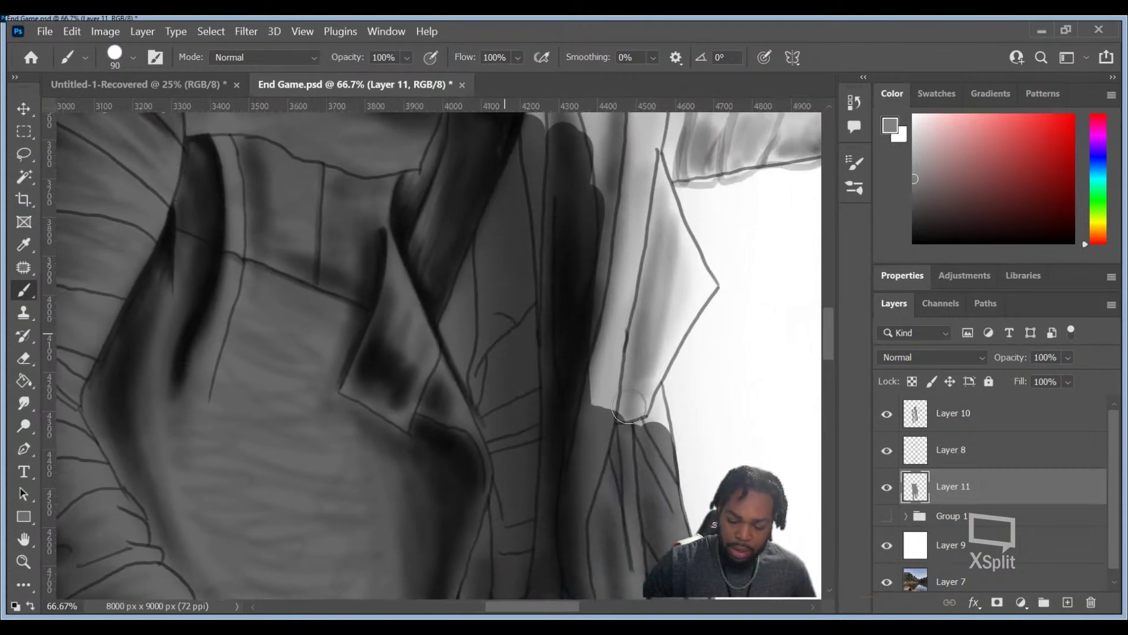
{"action": "mouse_move", "coordinate": [636, 386]}
{"action": "left_mouse_down"}
{"action": "mouse_move", "coordinate": [655, 438]}
{"action": "mouse_move", "coordinate": [623, 341]}
{"action": "mouse_move", "coordinate": [655, 276]}
{"action": "mouse_move", "coordinate": [680, 314]}
{"action": "left_mouse_up"}
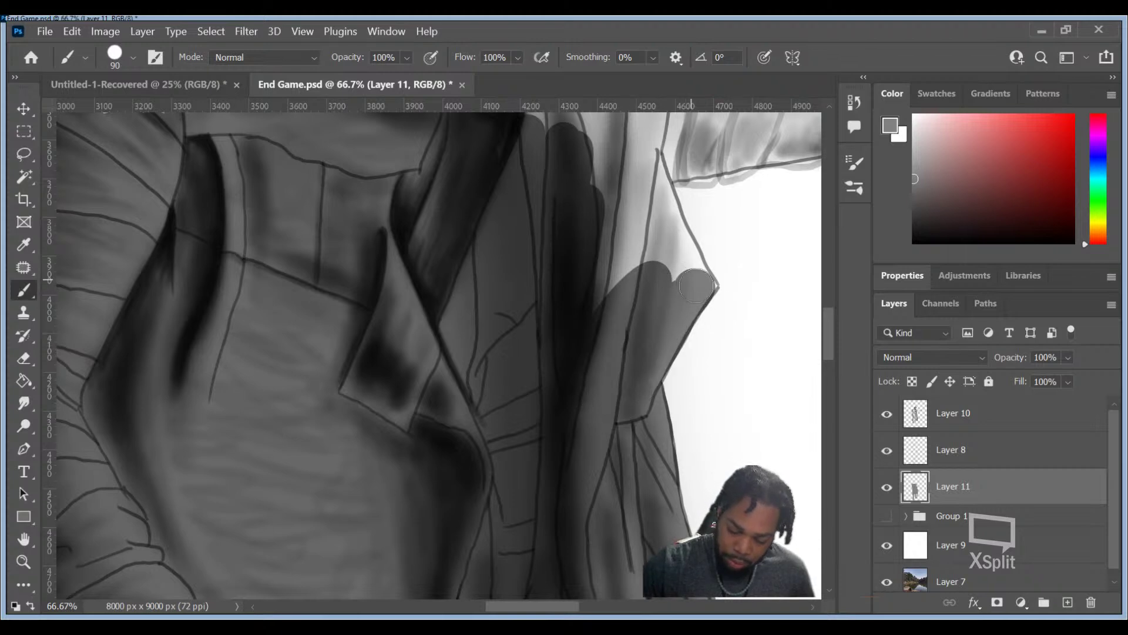
{"action": "mouse_move", "coordinate": [673, 241]}
{"action": "left_mouse_down"}
{"action": "mouse_move", "coordinate": [652, 170]}
{"action": "mouse_move", "coordinate": [667, 240]}
{"action": "mouse_move", "coordinate": [614, 153]}
{"action": "mouse_move", "coordinate": [576, 350]}
{"action": "left_mouse_up"}
{"action": "left_click_drag", "start_coordinate": [579, 140], "coordinate": [516, 137]}
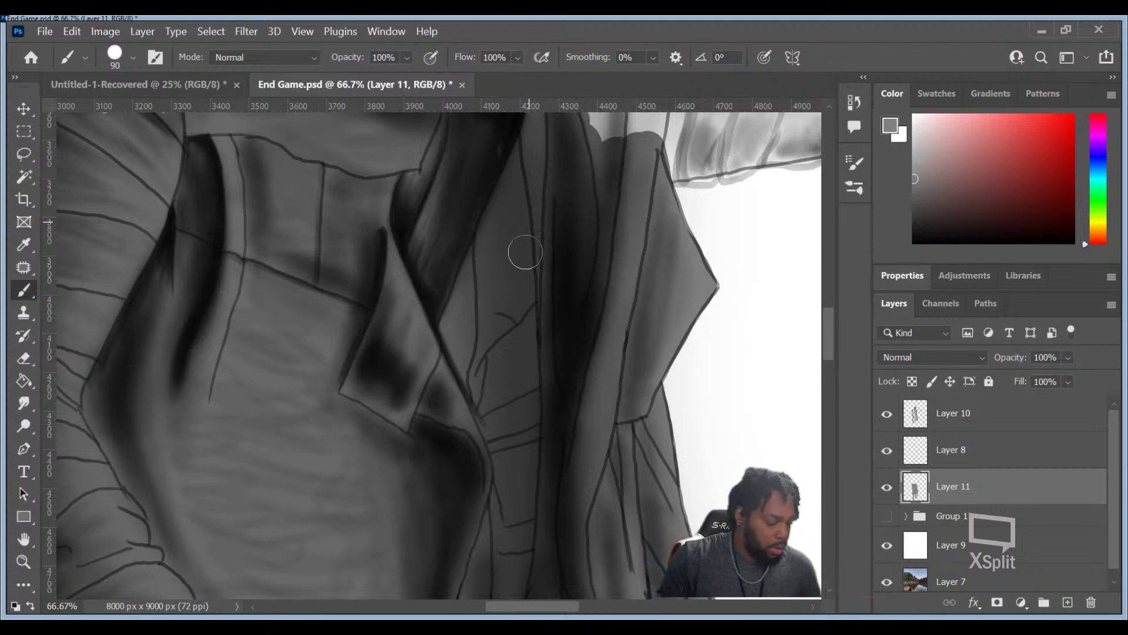
Step: Paint the upper sleeve of the outstretched arm gray, from the armpit out toward the elbow
{"action": "mouse_move", "coordinate": [598, 197]}
{"action": "left_mouse_down"}
{"action": "mouse_move", "coordinate": [537, 307]}
{"action": "mouse_move", "coordinate": [428, 386]}
{"action": "mouse_move", "coordinate": [426, 369]}
{"action": "mouse_move", "coordinate": [532, 338]}
{"action": "mouse_move", "coordinate": [600, 344]}
{"action": "mouse_move", "coordinate": [495, 366]}
{"action": "left_mouse_up"}
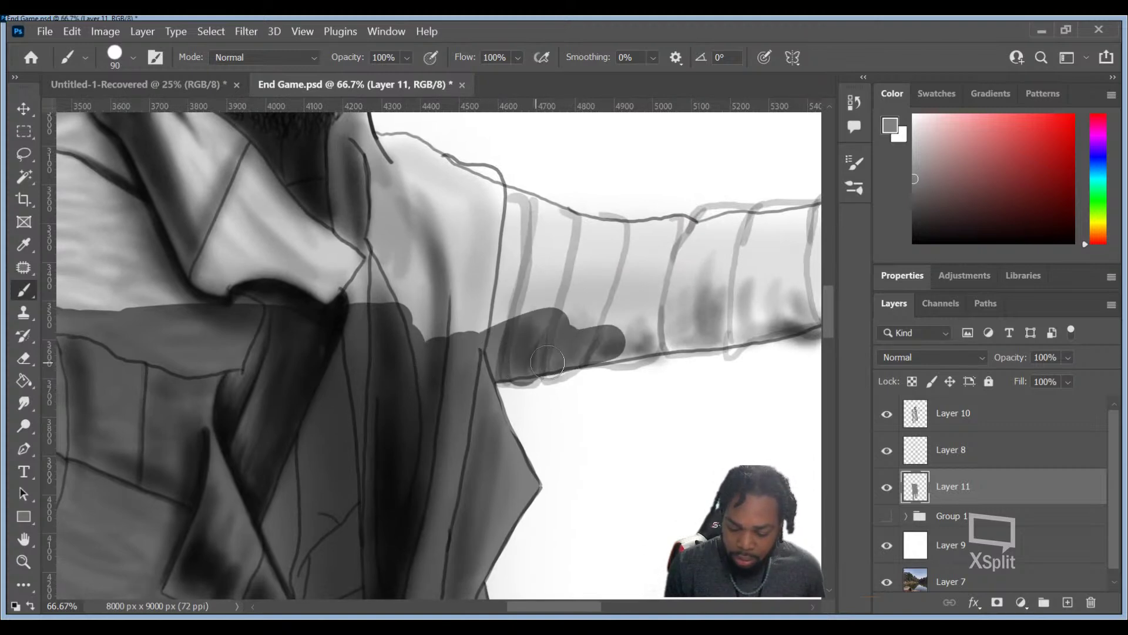
{"action": "left_click_drag", "start_coordinate": [614, 332], "coordinate": [566, 354]}
{"action": "mouse_move", "coordinate": [635, 348]}
{"action": "left_mouse_down"}
{"action": "mouse_move", "coordinate": [684, 320]}
{"action": "mouse_move", "coordinate": [673, 340]}
{"action": "mouse_move", "coordinate": [758, 328]}
{"action": "left_mouse_up"}
{"action": "mouse_move", "coordinate": [438, 330]}
{"action": "left_mouse_down"}
{"action": "mouse_move", "coordinate": [681, 276]}
{"action": "mouse_move", "coordinate": [464, 325]}
{"action": "left_mouse_up"}
{"action": "mouse_move", "coordinate": [580, 329]}
{"action": "left_mouse_down"}
{"action": "mouse_move", "coordinate": [603, 256]}
{"action": "mouse_move", "coordinate": [648, 243]}
{"action": "left_mouse_up"}
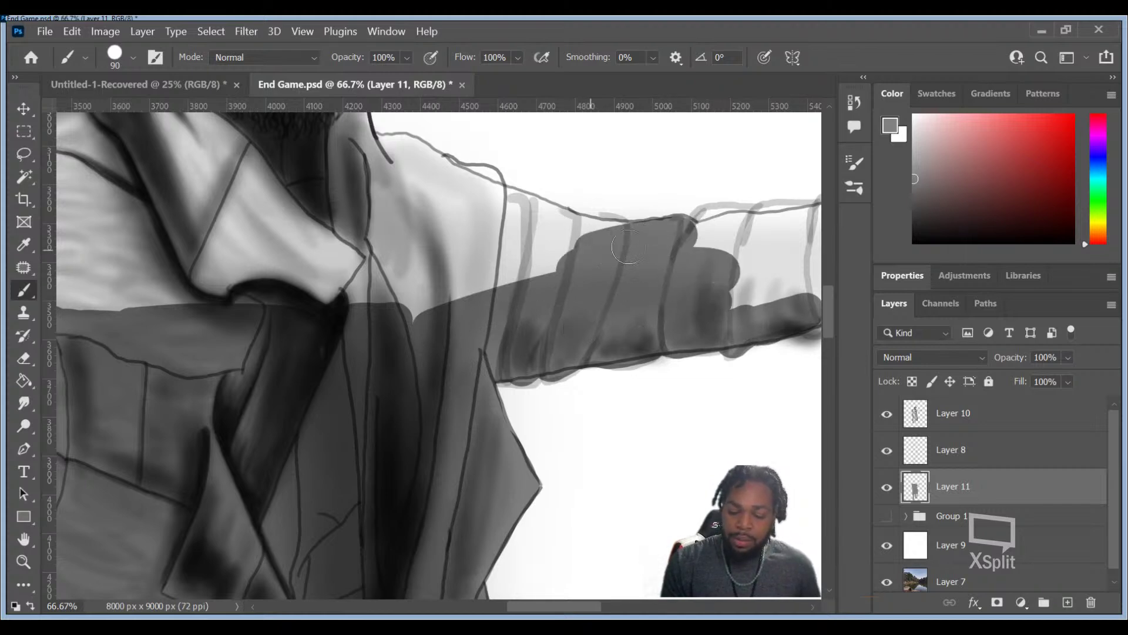
{"action": "mouse_move", "coordinate": [753, 297]}
{"action": "left_mouse_down"}
{"action": "mouse_move", "coordinate": [529, 337]}
{"action": "mouse_move", "coordinate": [634, 358]}
{"action": "mouse_move", "coordinate": [625, 348]}
{"action": "left_mouse_up"}
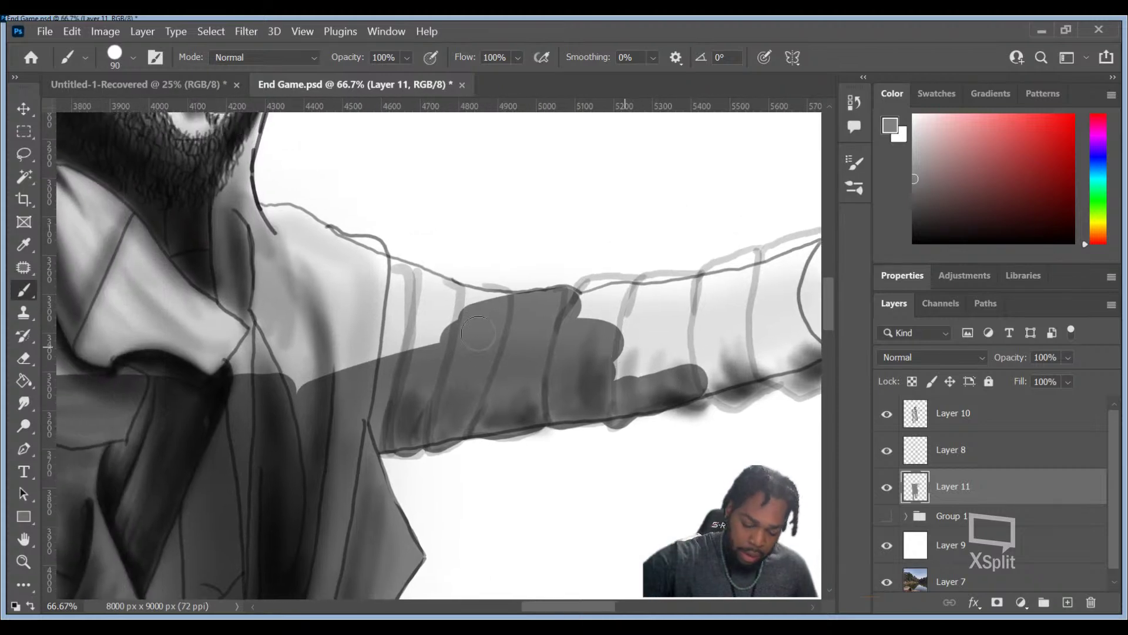
Step: Fill the outstretched arm's shoulder, the neck side of the hood and the folded collar with gray
{"action": "mouse_move", "coordinate": [480, 322]}
{"action": "left_mouse_down"}
{"action": "mouse_move", "coordinate": [509, 313]}
{"action": "mouse_move", "coordinate": [389, 272]}
{"action": "mouse_move", "coordinate": [377, 320]}
{"action": "mouse_move", "coordinate": [362, 264]}
{"action": "mouse_move", "coordinate": [342, 253]}
{"action": "left_mouse_up"}
{"action": "mouse_move", "coordinate": [283, 221]}
{"action": "left_mouse_down"}
{"action": "mouse_move", "coordinate": [294, 227]}
{"action": "mouse_move", "coordinate": [238, 249]}
{"action": "mouse_move", "coordinate": [242, 220]}
{"action": "left_mouse_up"}
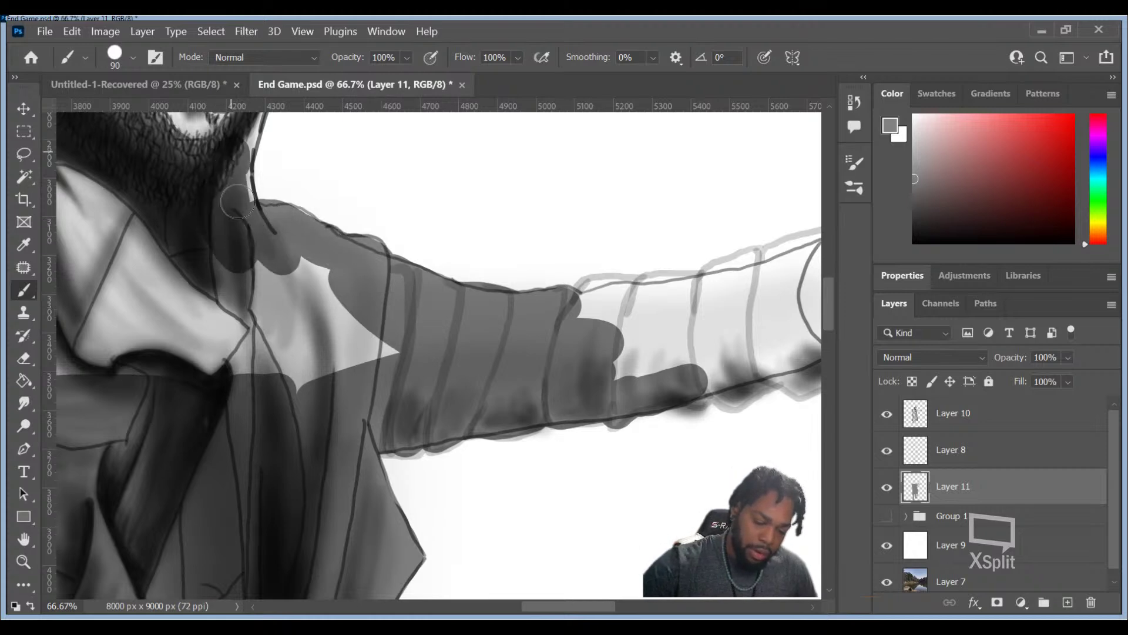
{"action": "mouse_move", "coordinate": [211, 304]}
{"action": "left_mouse_down"}
{"action": "mouse_move", "coordinate": [223, 261]}
{"action": "mouse_move", "coordinate": [264, 353]}
{"action": "mouse_move", "coordinate": [327, 396]}
{"action": "mouse_move", "coordinate": [359, 398]}
{"action": "left_mouse_up"}
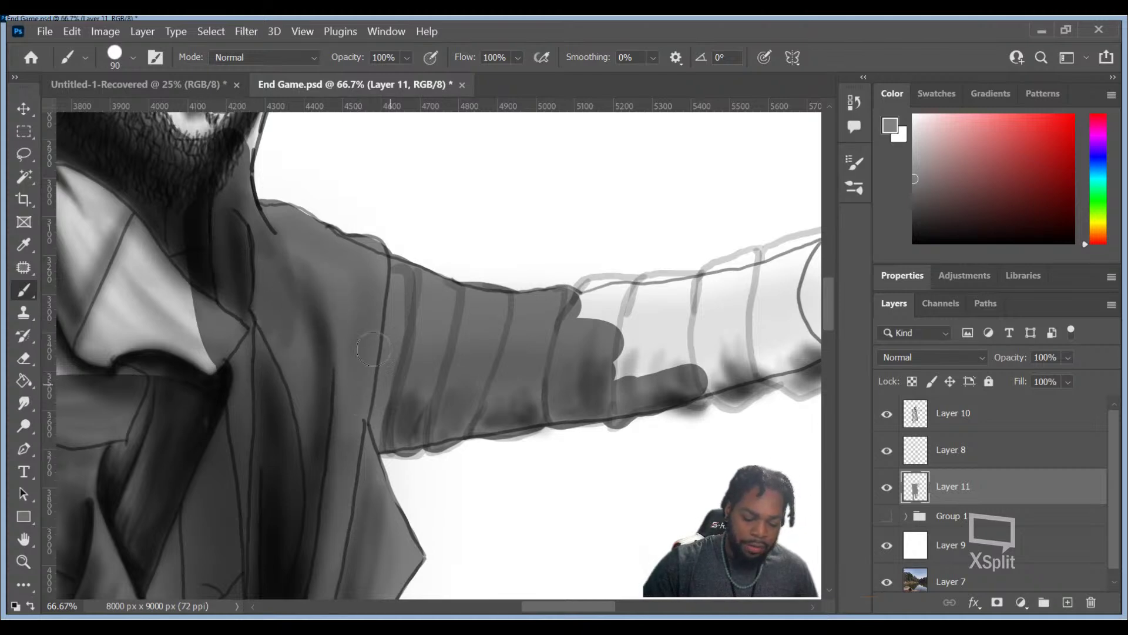
{"action": "mouse_move", "coordinate": [219, 397]}
{"action": "left_mouse_down"}
{"action": "mouse_move", "coordinate": [158, 193]}
{"action": "mouse_move", "coordinate": [134, 288]}
{"action": "mouse_move", "coordinate": [150, 367]}
{"action": "mouse_move", "coordinate": [127, 338]}
{"action": "mouse_move", "coordinate": [86, 190]}
{"action": "mouse_move", "coordinate": [98, 399]}
{"action": "mouse_move", "coordinate": [72, 225]}
{"action": "mouse_move", "coordinate": [95, 472]}
{"action": "left_mouse_up"}
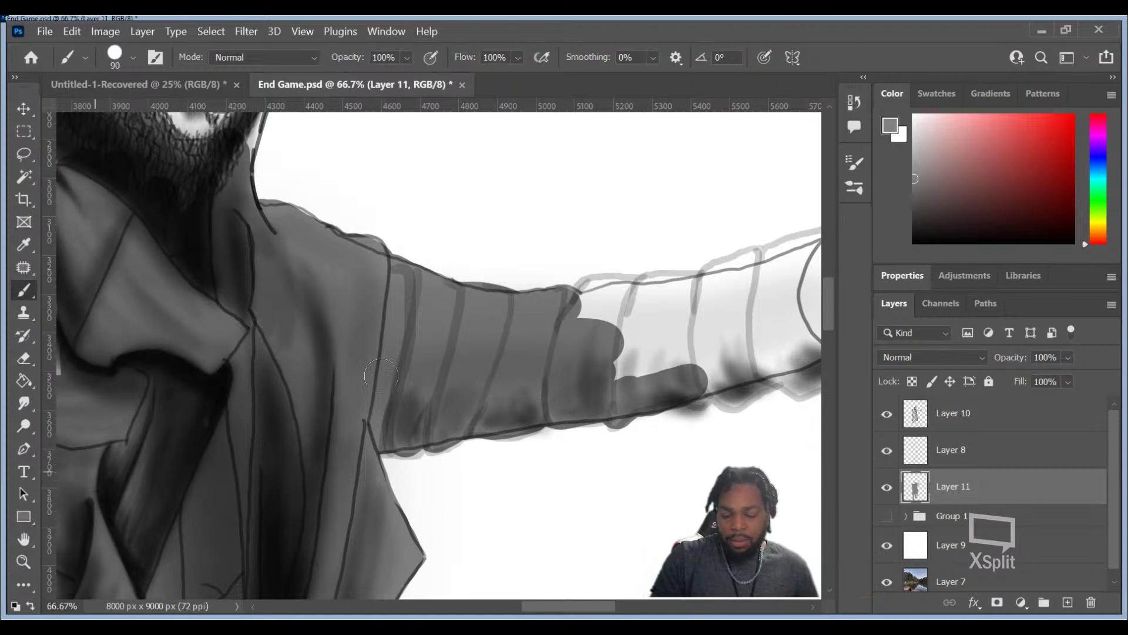
Step: Paint the wrapped forearm of the outstretched arm gray, along with its hand, fingers and the sphere above the palm
{"action": "mouse_move", "coordinate": [635, 360]}
{"action": "left_mouse_down"}
{"action": "mouse_move", "coordinate": [727, 337]}
{"action": "mouse_move", "coordinate": [666, 318]}
{"action": "mouse_move", "coordinate": [572, 315]}
{"action": "mouse_move", "coordinate": [605, 296]}
{"action": "mouse_move", "coordinate": [633, 295]}
{"action": "mouse_move", "coordinate": [651, 313]}
{"action": "mouse_move", "coordinate": [644, 302]}
{"action": "mouse_move", "coordinate": [665, 293]}
{"action": "mouse_move", "coordinate": [706, 296]}
{"action": "mouse_move", "coordinate": [654, 297]}
{"action": "mouse_move", "coordinate": [681, 314]}
{"action": "mouse_move", "coordinate": [677, 325]}
{"action": "mouse_move", "coordinate": [715, 282]}
{"action": "mouse_move", "coordinate": [765, 266]}
{"action": "mouse_move", "coordinate": [748, 309]}
{"action": "mouse_move", "coordinate": [714, 315]}
{"action": "mouse_move", "coordinate": [814, 252]}
{"action": "mouse_move", "coordinate": [746, 285]}
{"action": "mouse_move", "coordinate": [709, 347]}
{"action": "mouse_move", "coordinate": [714, 367]}
{"action": "mouse_move", "coordinate": [702, 366]}
{"action": "mouse_move", "coordinate": [738, 392]}
{"action": "mouse_move", "coordinate": [793, 362]}
{"action": "mouse_move", "coordinate": [725, 383]}
{"action": "mouse_move", "coordinate": [698, 390]}
{"action": "left_mouse_up"}
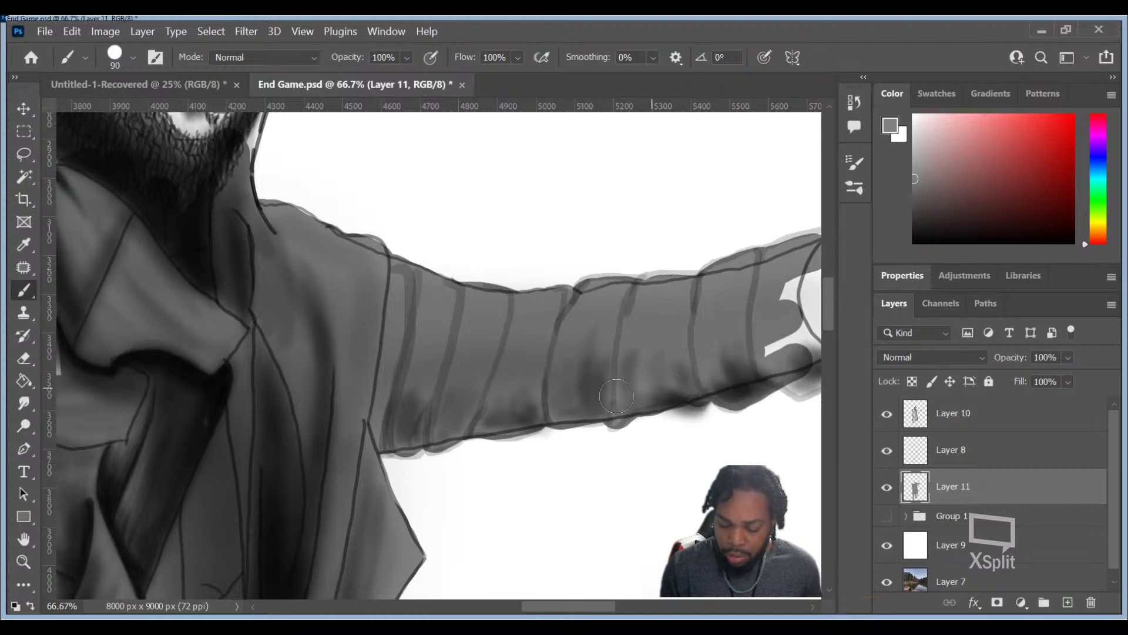
{"action": "mouse_move", "coordinate": [793, 377]}
{"action": "left_mouse_down"}
{"action": "mouse_move", "coordinate": [808, 376]}
{"action": "mouse_move", "coordinate": [782, 341]}
{"action": "mouse_move", "coordinate": [805, 294]}
{"action": "mouse_move", "coordinate": [814, 321]}
{"action": "left_mouse_up"}
{"action": "left_click_drag", "start_coordinate": [653, 353], "coordinate": [379, 433]}
{"action": "mouse_move", "coordinate": [539, 448]}
{"action": "left_mouse_down"}
{"action": "mouse_move", "coordinate": [599, 399]}
{"action": "mouse_move", "coordinate": [540, 454]}
{"action": "mouse_move", "coordinate": [591, 407]}
{"action": "mouse_move", "coordinate": [661, 394]}
{"action": "mouse_move", "coordinate": [696, 359]}
{"action": "mouse_move", "coordinate": [629, 385]}
{"action": "mouse_move", "coordinate": [633, 368]}
{"action": "mouse_move", "coordinate": [618, 368]}
{"action": "mouse_move", "coordinate": [632, 335]}
{"action": "mouse_move", "coordinate": [571, 338]}
{"action": "mouse_move", "coordinate": [540, 368]}
{"action": "mouse_move", "coordinate": [555, 332]}
{"action": "mouse_move", "coordinate": [496, 343]}
{"action": "mouse_move", "coordinate": [563, 322]}
{"action": "mouse_move", "coordinate": [646, 271]}
{"action": "mouse_move", "coordinate": [647, 290]}
{"action": "mouse_move", "coordinate": [661, 286]}
{"action": "mouse_move", "coordinate": [612, 339]}
{"action": "mouse_move", "coordinate": [626, 318]}
{"action": "mouse_move", "coordinate": [672, 343]}
{"action": "mouse_move", "coordinate": [695, 335]}
{"action": "mouse_move", "coordinate": [632, 364]}
{"action": "mouse_move", "coordinate": [749, 332]}
{"action": "mouse_move", "coordinate": [710, 344]}
{"action": "mouse_move", "coordinate": [730, 340]}
{"action": "mouse_move", "coordinate": [785, 302]}
{"action": "left_mouse_up"}
{"action": "mouse_move", "coordinate": [696, 309]}
{"action": "left_mouse_down"}
{"action": "mouse_move", "coordinate": [744, 283]}
{"action": "mouse_move", "coordinate": [725, 311]}
{"action": "mouse_move", "coordinate": [735, 260]}
{"action": "mouse_move", "coordinate": [712, 281]}
{"action": "mouse_move", "coordinate": [687, 280]}
{"action": "mouse_move", "coordinate": [679, 304]}
{"action": "mouse_move", "coordinate": [651, 277]}
{"action": "mouse_move", "coordinate": [655, 242]}
{"action": "mouse_move", "coordinate": [703, 212]}
{"action": "mouse_move", "coordinate": [730, 224]}
{"action": "mouse_move", "coordinate": [735, 255]}
{"action": "mouse_move", "coordinate": [739, 235]}
{"action": "mouse_move", "coordinate": [740, 264]}
{"action": "mouse_move", "coordinate": [698, 245]}
{"action": "mouse_move", "coordinate": [676, 258]}
{"action": "left_mouse_up"}
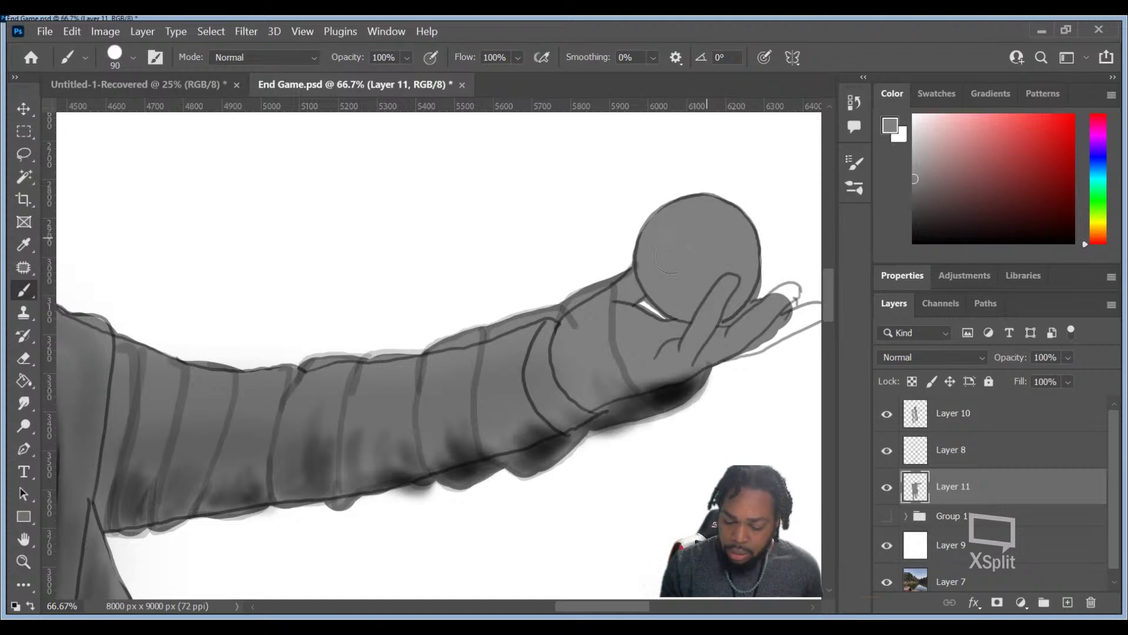
{"action": "left_click_drag", "start_coordinate": [676, 353], "coordinate": [520, 385]}
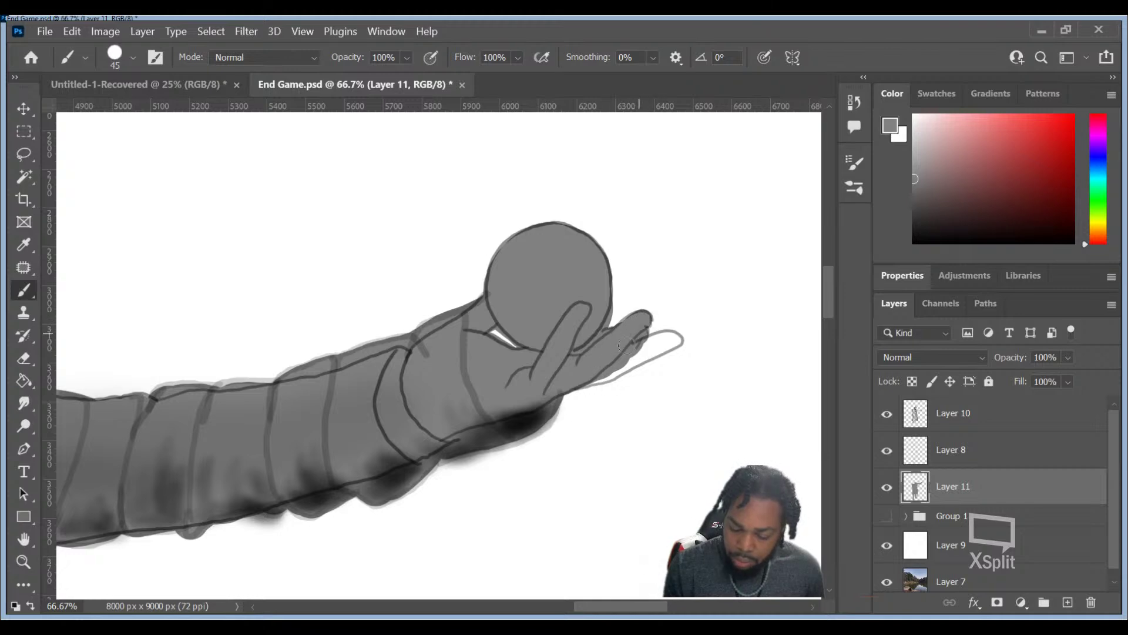
{"action": "mouse_move", "coordinate": [641, 351]}
{"action": "left_mouse_down"}
{"action": "mouse_move", "coordinate": [672, 340]}
{"action": "mouse_move", "coordinate": [570, 381]}
{"action": "left_mouse_up"}
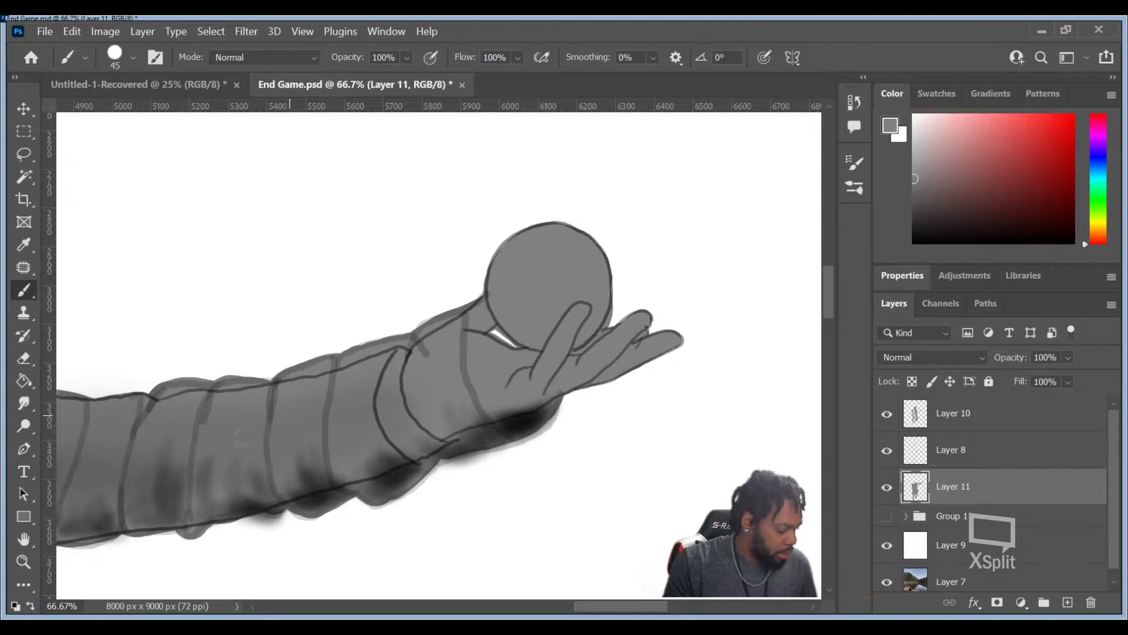
Step: Trace gray along the lowered arm's shoulder outline and up around the hood, filling the hood's rim and inner edge
{"action": "left_click_drag", "start_coordinate": [318, 438], "coordinate": [664, 390]}
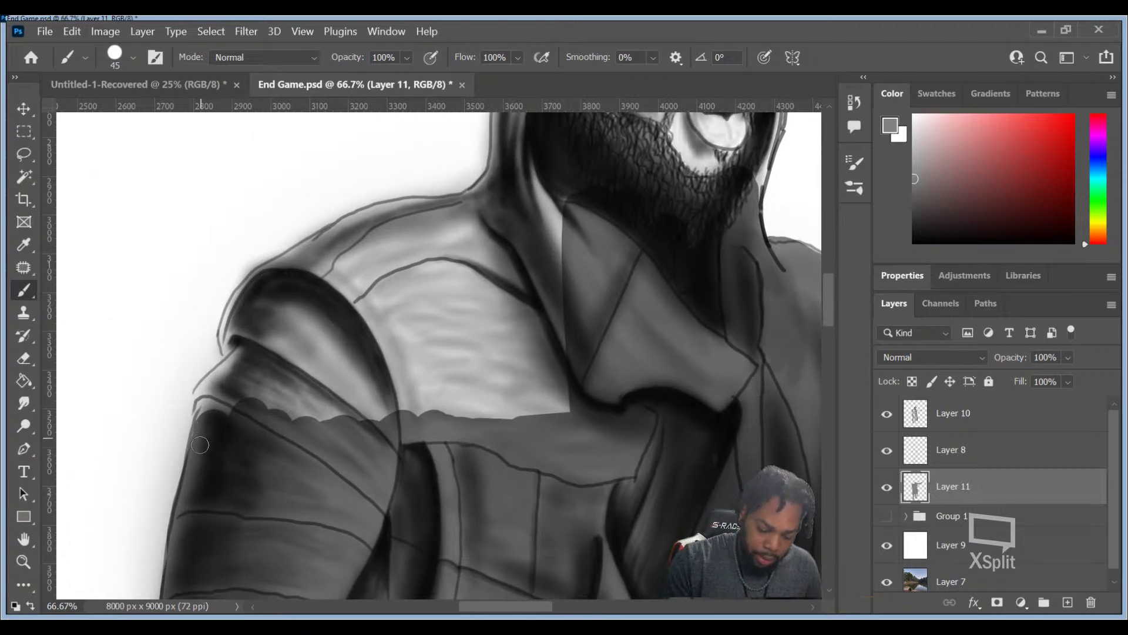
{"action": "mouse_move", "coordinate": [201, 419]}
{"action": "left_mouse_down"}
{"action": "mouse_move", "coordinate": [252, 331]}
{"action": "mouse_move", "coordinate": [232, 356]}
{"action": "mouse_move", "coordinate": [237, 309]}
{"action": "mouse_move", "coordinate": [260, 279]}
{"action": "mouse_move", "coordinate": [366, 217]}
{"action": "mouse_move", "coordinate": [461, 202]}
{"action": "mouse_move", "coordinate": [503, 158]}
{"action": "left_mouse_up"}
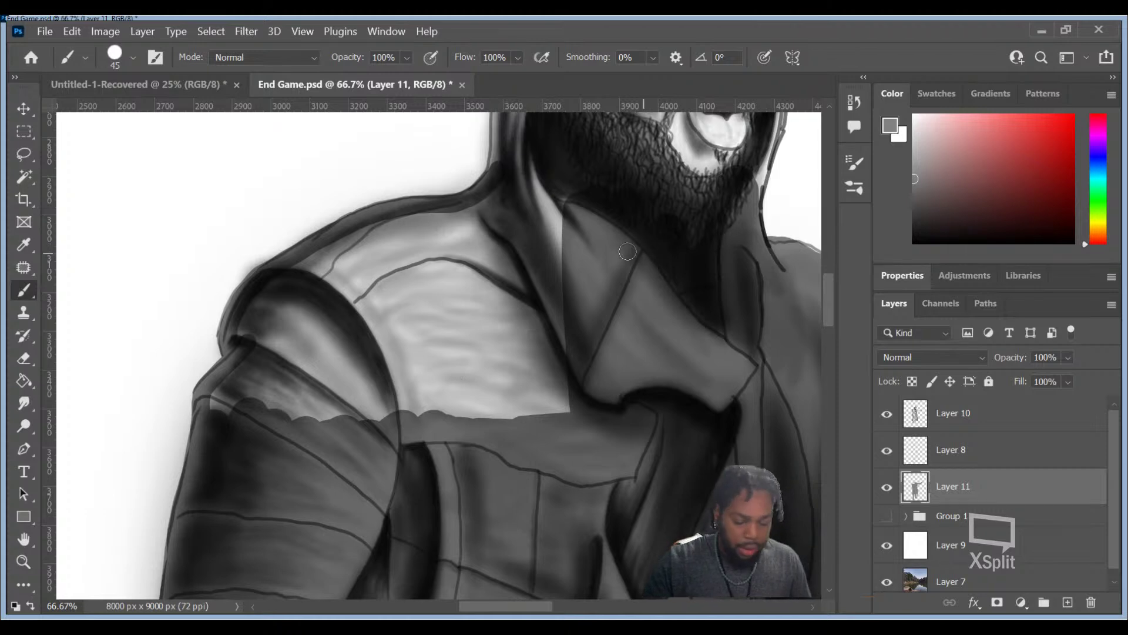
{"action": "mouse_move", "coordinate": [695, 222]}
{"action": "left_mouse_down"}
{"action": "mouse_move", "coordinate": [580, 453]}
{"action": "mouse_move", "coordinate": [545, 480]}
{"action": "left_mouse_up"}
{"action": "mouse_move", "coordinate": [348, 446]}
{"action": "left_mouse_down"}
{"action": "mouse_move", "coordinate": [359, 328]}
{"action": "mouse_move", "coordinate": [389, 261]}
{"action": "mouse_move", "coordinate": [445, 190]}
{"action": "mouse_move", "coordinate": [492, 170]}
{"action": "mouse_move", "coordinate": [408, 230]}
{"action": "mouse_move", "coordinate": [424, 203]}
{"action": "mouse_move", "coordinate": [556, 140]}
{"action": "left_mouse_up"}
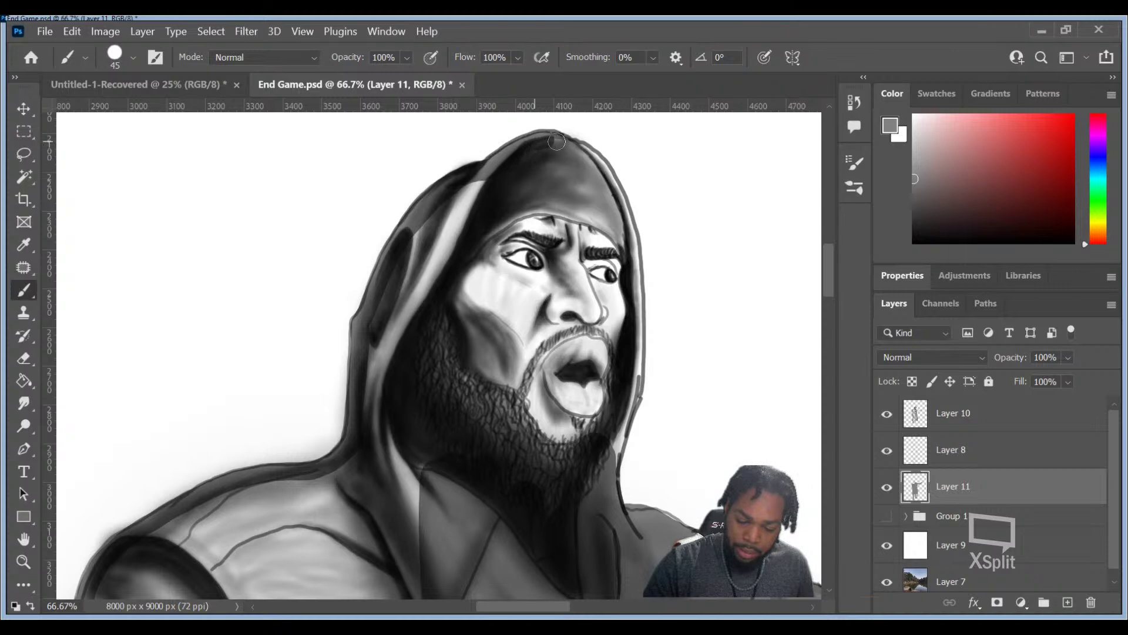
{"action": "mouse_move", "coordinate": [613, 444]}
{"action": "left_mouse_down"}
{"action": "mouse_move", "coordinate": [635, 339]}
{"action": "mouse_move", "coordinate": [631, 398]}
{"action": "mouse_move", "coordinate": [634, 366]}
{"action": "left_mouse_up"}
{"action": "mouse_move", "coordinate": [634, 312]}
{"action": "left_mouse_down"}
{"action": "mouse_move", "coordinate": [624, 214]}
{"action": "mouse_move", "coordinate": [595, 159]}
{"action": "mouse_move", "coordinate": [570, 147]}
{"action": "mouse_move", "coordinate": [617, 258]}
{"action": "mouse_move", "coordinate": [556, 177]}
{"action": "mouse_move", "coordinate": [505, 194]}
{"action": "mouse_move", "coordinate": [489, 176]}
{"action": "mouse_move", "coordinate": [406, 273]}
{"action": "mouse_move", "coordinate": [485, 235]}
{"action": "mouse_move", "coordinate": [476, 267]}
{"action": "left_mouse_up"}
{"action": "left_click_drag", "start_coordinate": [606, 464], "coordinate": [608, 492]}
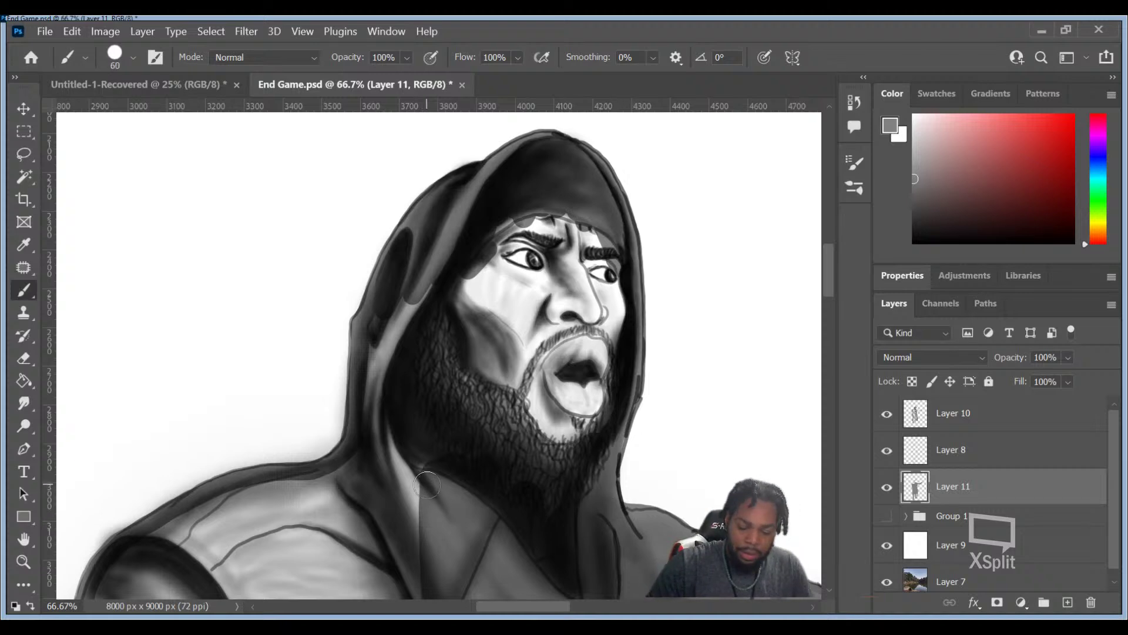
Step: Enlarge the brush to 175 and fill the face, beard, remaining hood, shoulder and chest with gray
{"action": "key", "text": "bracketright"}
{"action": "key", "text": "bracketright"}
{"action": "key", "text": "bracketright"}
{"action": "key", "text": "bracketright"}
{"action": "key", "text": "bracketright"}
{"action": "key", "text": "bracketright"}
{"action": "key", "text": "bracketright"}
{"action": "mouse_move", "coordinate": [405, 509]}
{"action": "left_mouse_down"}
{"action": "mouse_move", "coordinate": [395, 378]}
{"action": "mouse_move", "coordinate": [422, 302]}
{"action": "mouse_move", "coordinate": [479, 256]}
{"action": "mouse_move", "coordinate": [532, 245]}
{"action": "mouse_move", "coordinate": [529, 406]}
{"action": "mouse_move", "coordinate": [582, 247]}
{"action": "mouse_move", "coordinate": [611, 352]}
{"action": "mouse_move", "coordinate": [599, 286]}
{"action": "mouse_move", "coordinate": [573, 423]}
{"action": "mouse_move", "coordinate": [535, 453]}
{"action": "mouse_move", "coordinate": [520, 411]}
{"action": "left_mouse_up"}
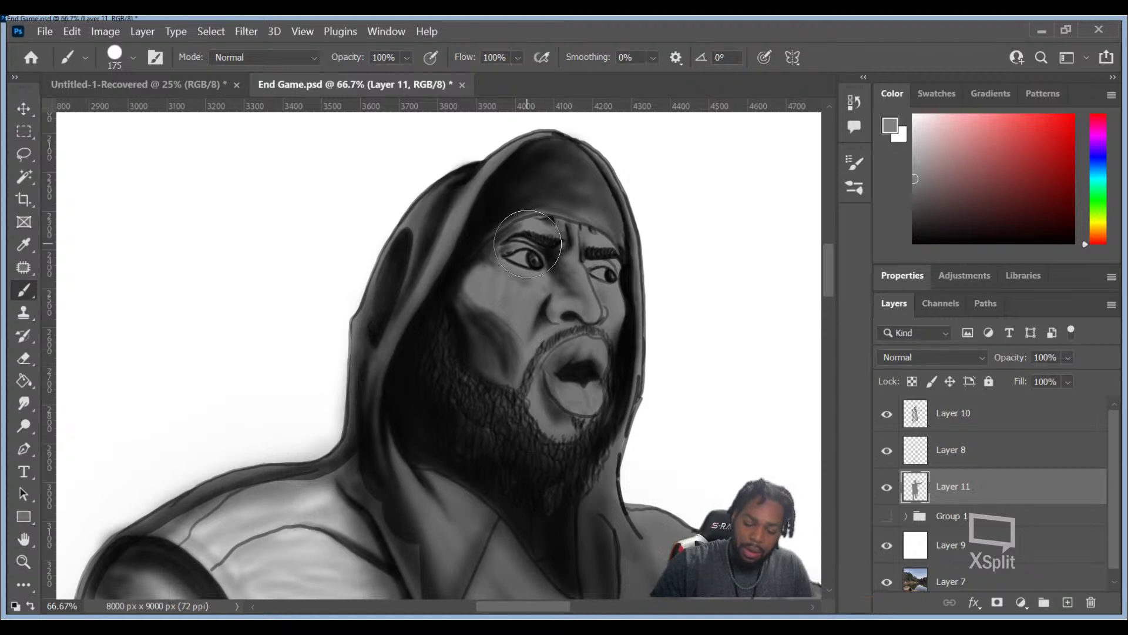
{"action": "mouse_move", "coordinate": [489, 414]}
{"action": "left_mouse_down"}
{"action": "mouse_move", "coordinate": [556, 283]}
{"action": "mouse_move", "coordinate": [560, 203]}
{"action": "left_mouse_up"}
{"action": "mouse_move", "coordinate": [464, 461]}
{"action": "left_mouse_down"}
{"action": "mouse_move", "coordinate": [471, 353]}
{"action": "mouse_move", "coordinate": [439, 389]}
{"action": "mouse_move", "coordinate": [414, 294]}
{"action": "mouse_move", "coordinate": [365, 282]}
{"action": "mouse_move", "coordinate": [329, 329]}
{"action": "mouse_move", "coordinate": [288, 309]}
{"action": "mouse_move", "coordinate": [211, 353]}
{"action": "mouse_move", "coordinate": [176, 412]}
{"action": "mouse_move", "coordinate": [164, 471]}
{"action": "mouse_move", "coordinate": [224, 480]}
{"action": "mouse_move", "coordinate": [290, 382]}
{"action": "left_mouse_up"}
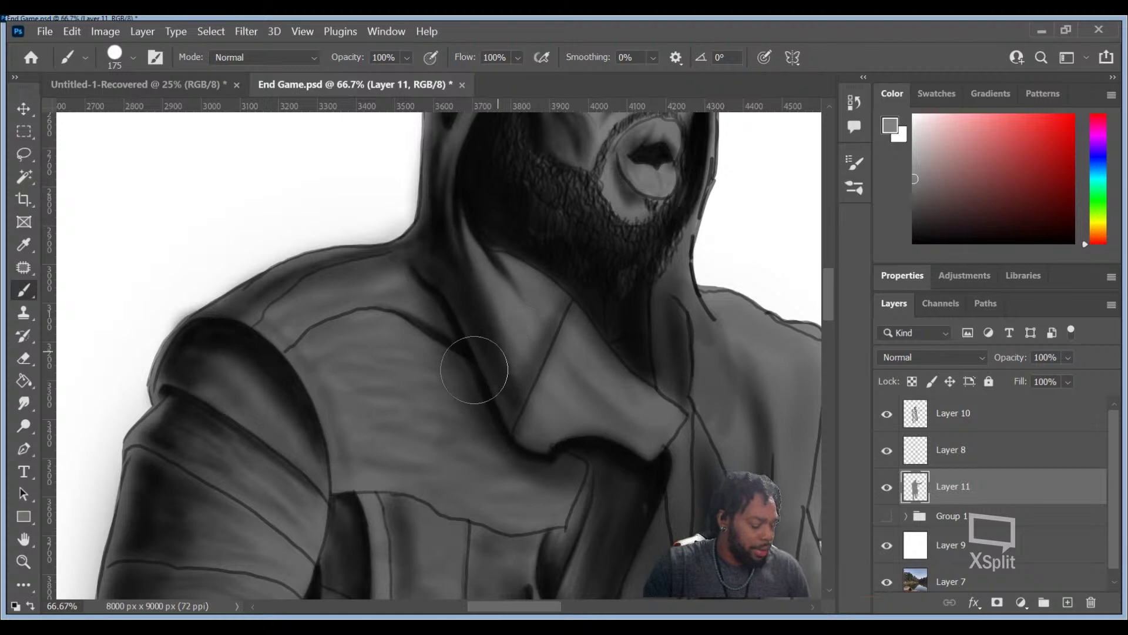
Step: Reduce the brush to 80 and examine the whole figure from hood to shoes for gaps and spilled gray
{"action": "key", "text": "bracketleft"}
{"action": "key", "text": "bracketleft"}
{"action": "key", "text": "bracketleft"}
{"action": "key", "text": "bracketleft"}
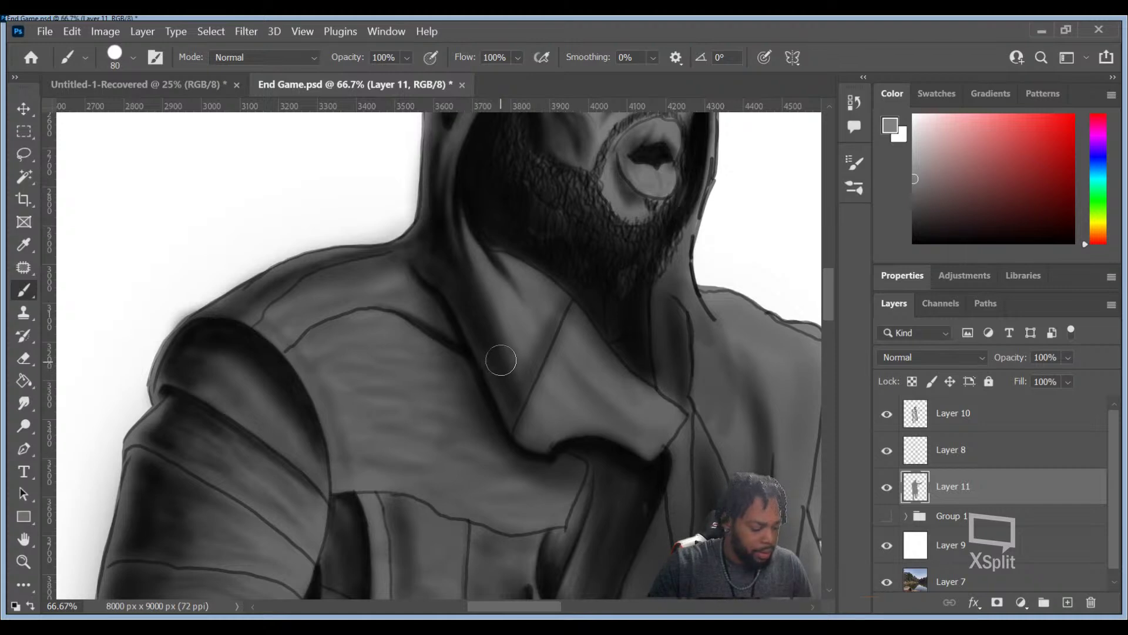
{"action": "key", "text": "alt"}
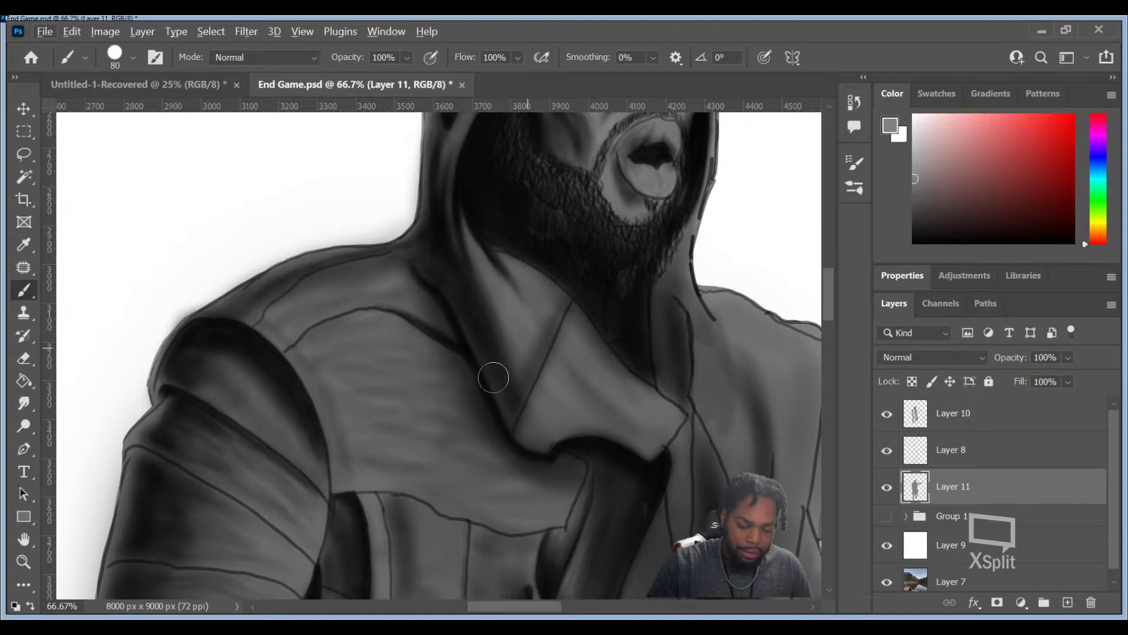
{"action": "key", "text": "z"}
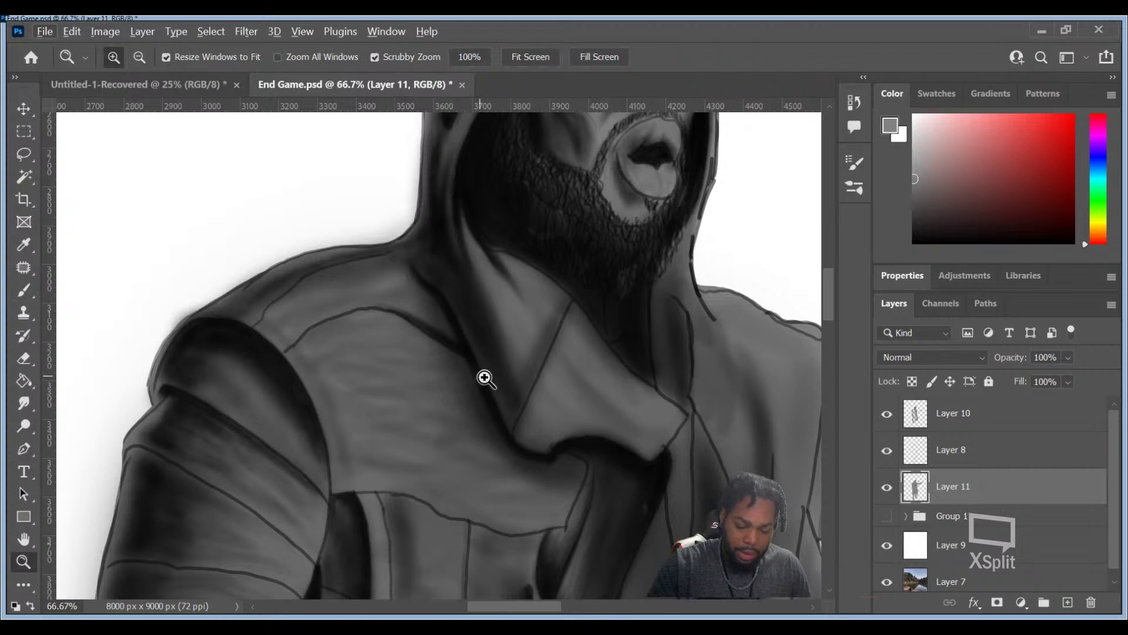
{"action": "left_click", "coordinate": [534, 347], "text": "alt"}
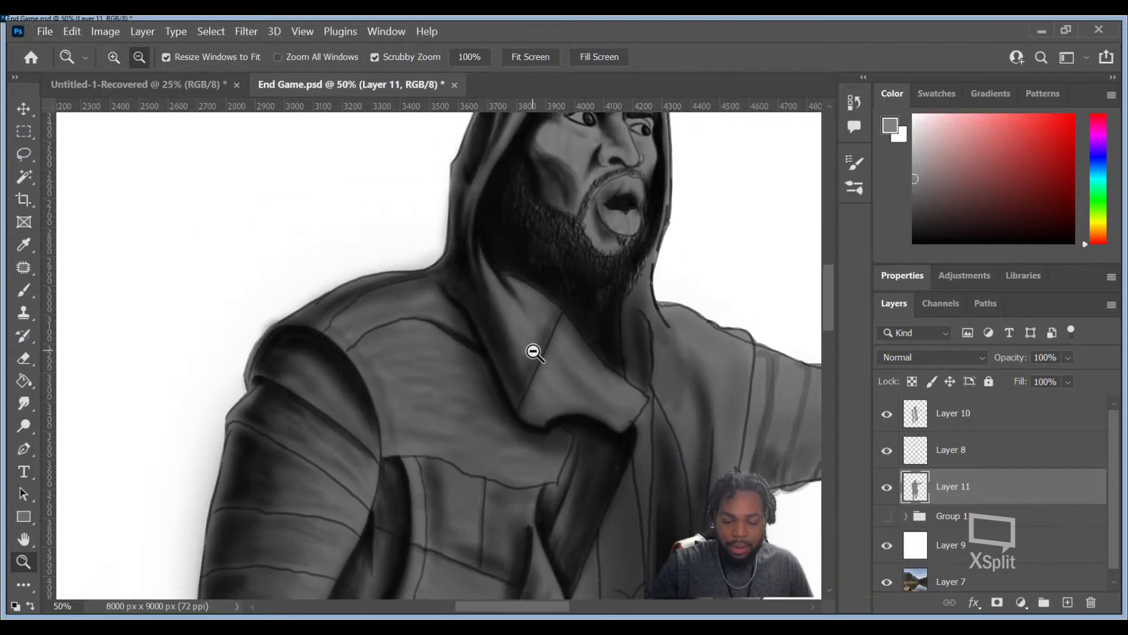
{"action": "left_click", "coordinate": [534, 372], "text": "alt"}
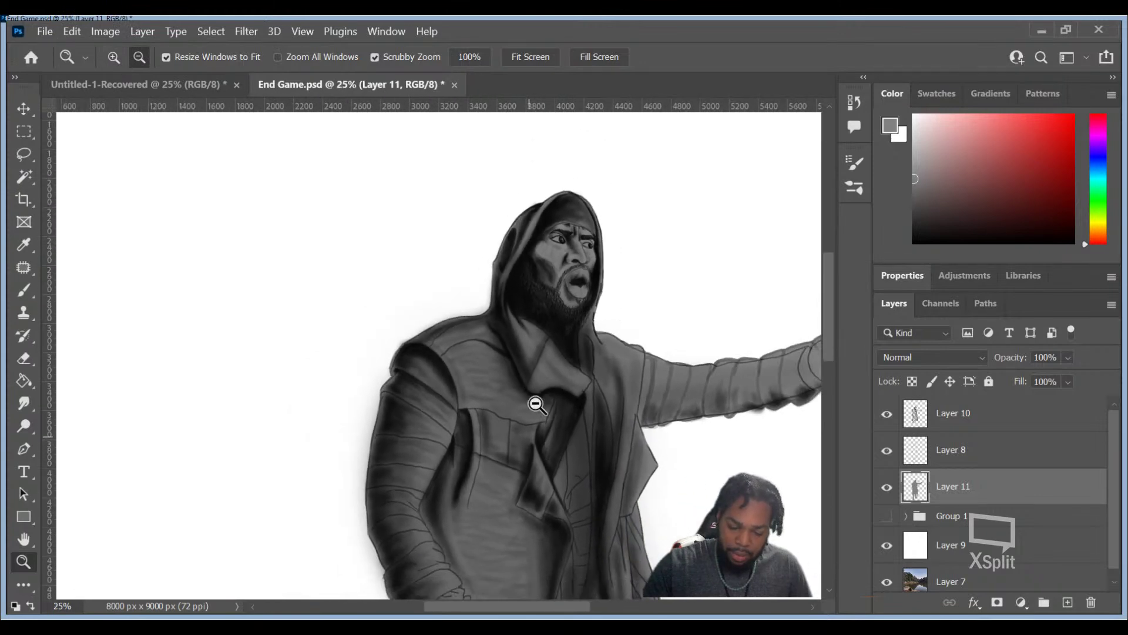
{"action": "left_click", "coordinate": [517, 388], "text": "alt"}
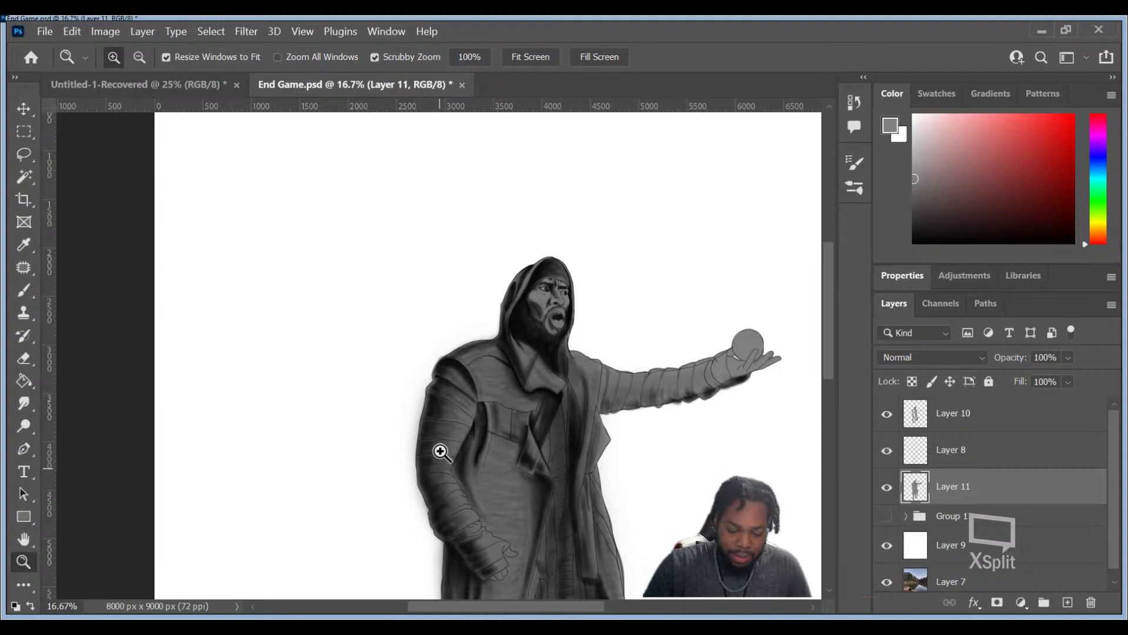
{"action": "left_click_drag", "start_coordinate": [534, 453], "coordinate": [492, 171]}
{"action": "left_click_drag", "start_coordinate": [466, 465], "coordinate": [491, 416]}
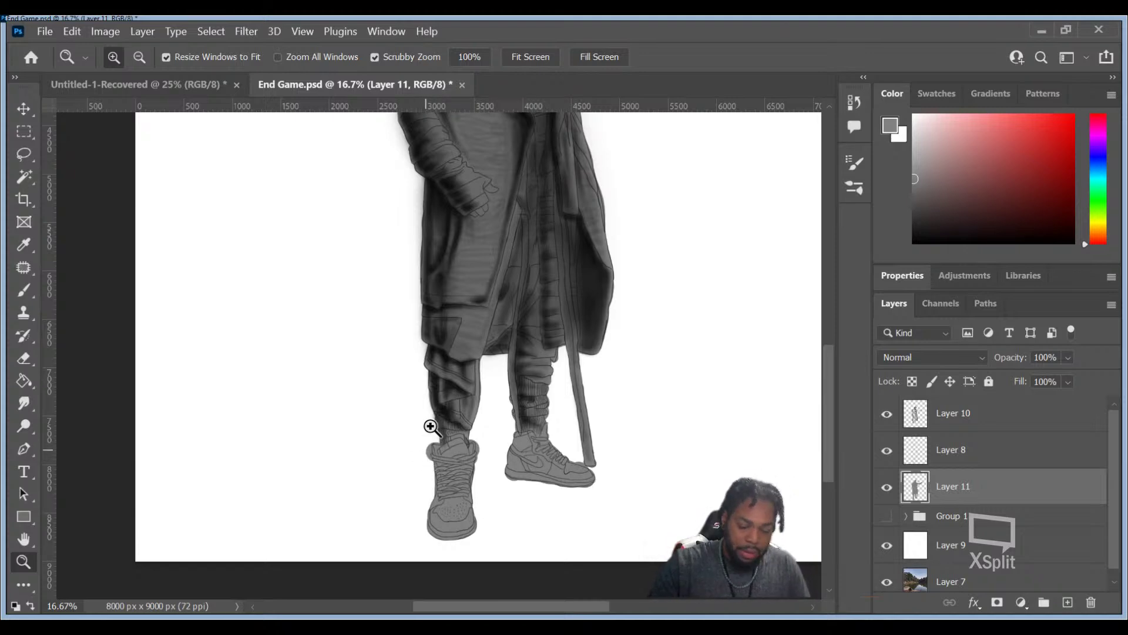
Step: Erase the gray spilling outside both sides of the front-facing shoe's ankle collar, using a much smaller eraser for the fine edges
{"action": "left_click", "coordinate": [437, 485]}
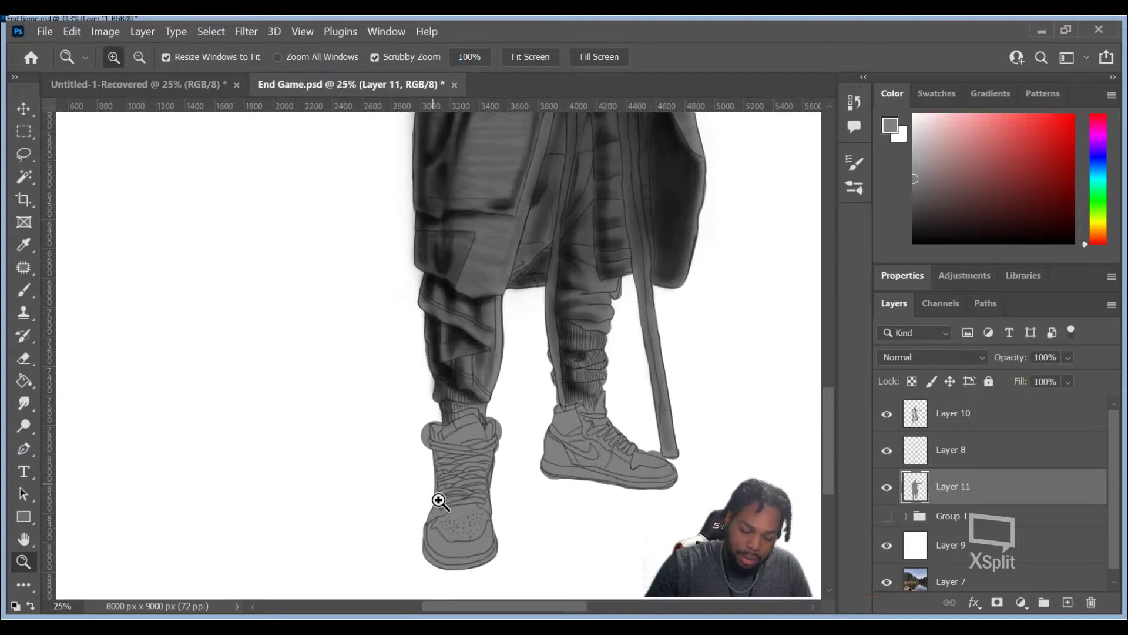
{"action": "left_click", "coordinate": [436, 495]}
{"action": "left_click", "coordinate": [436, 494]}
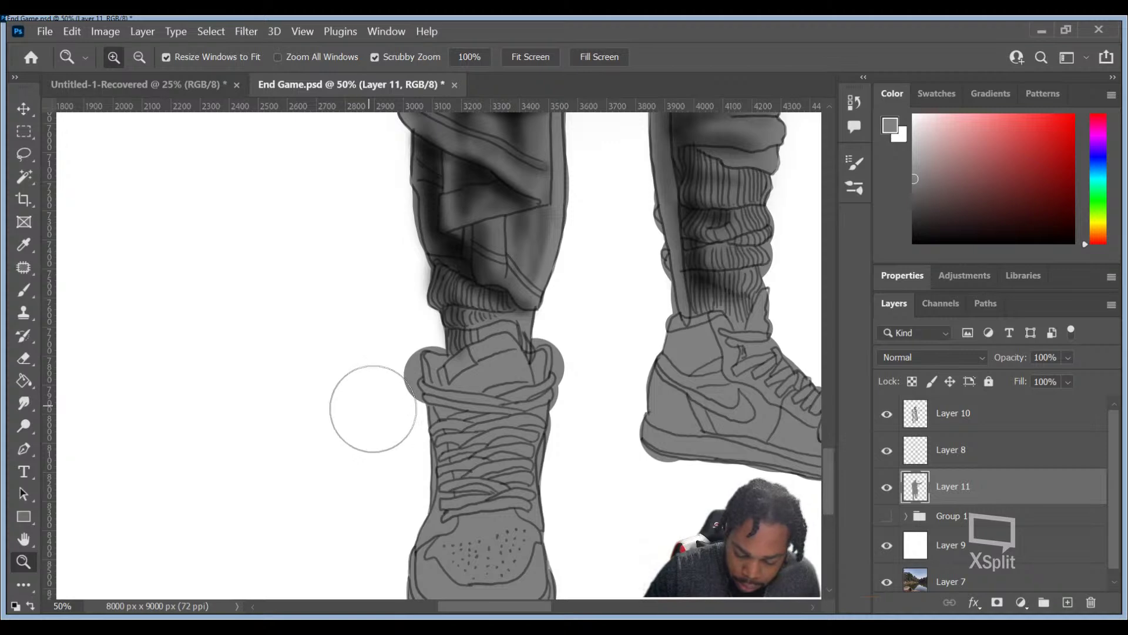
{"action": "mouse_move", "coordinate": [380, 412]}
{"action": "left_mouse_down"}
{"action": "mouse_move", "coordinate": [373, 358]}
{"action": "mouse_move", "coordinate": [363, 381]}
{"action": "left_mouse_up"}
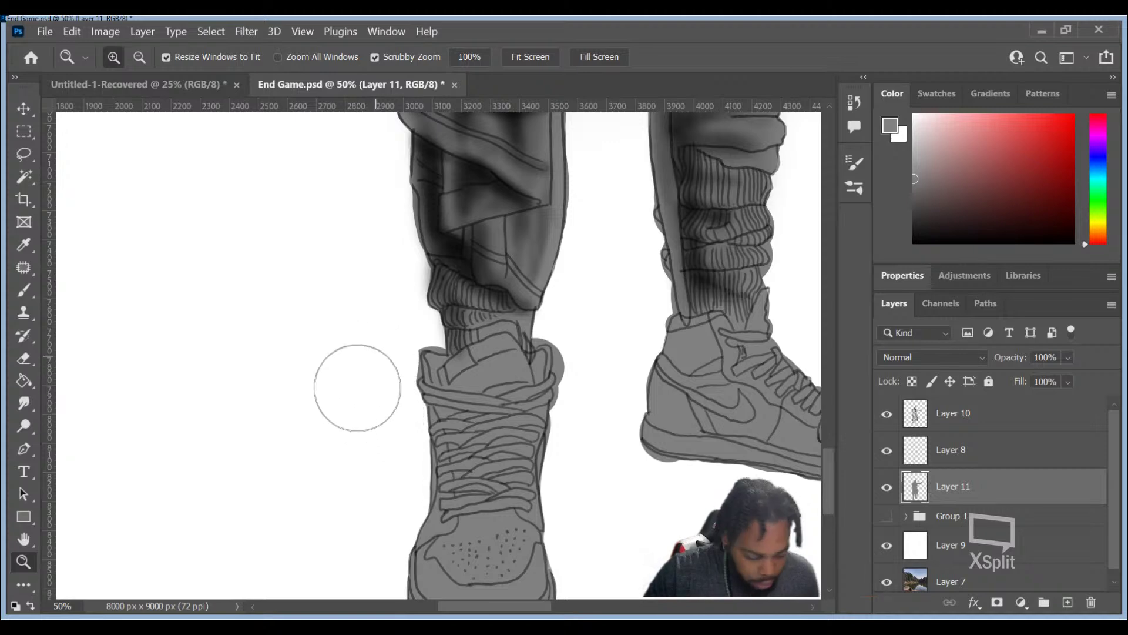
{"action": "key", "text": "bracketleft"}
{"action": "key", "text": "bracketleft"}
{"action": "key", "text": "bracketleft"}
{"action": "key", "text": "bracketleft"}
{"action": "key", "text": "bracketleft"}
{"action": "key", "text": "bracketleft"}
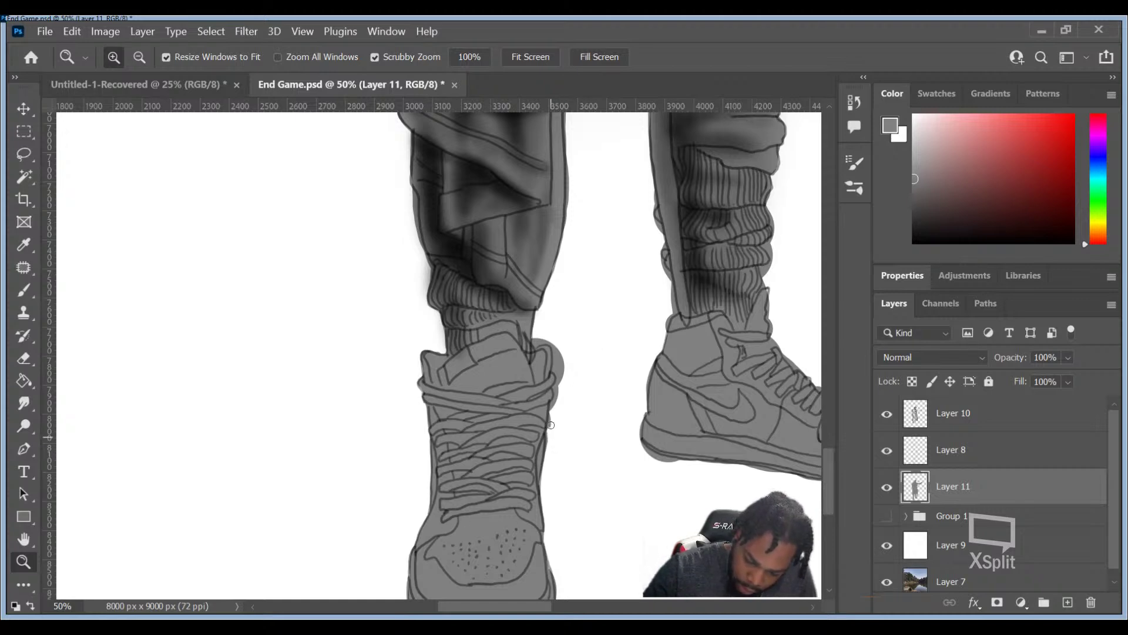
{"action": "mouse_move", "coordinate": [557, 388]}
{"action": "left_mouse_down"}
{"action": "mouse_move", "coordinate": [539, 331]}
{"action": "mouse_move", "coordinate": [555, 329]}
{"action": "mouse_move", "coordinate": [562, 373]}
{"action": "left_mouse_up"}
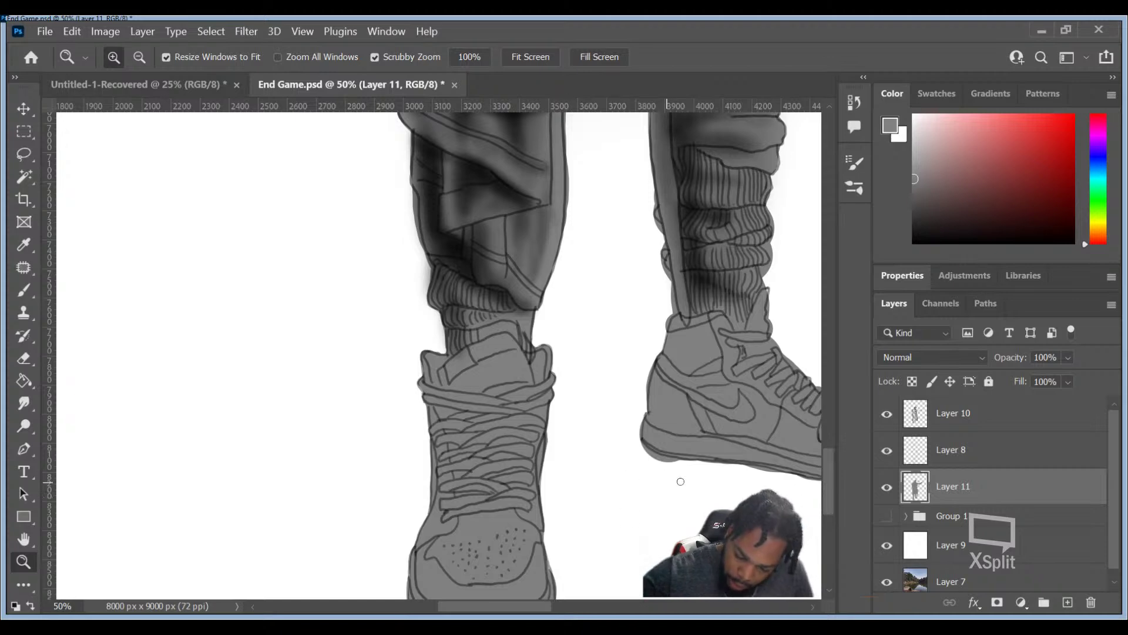
Step: Erase the gray spill around the side-view shoe's sole and the outer edge of the lower leg, and return to the brush
{"action": "mouse_move", "coordinate": [686, 469]}
{"action": "left_mouse_down"}
{"action": "mouse_move", "coordinate": [649, 456]}
{"action": "mouse_move", "coordinate": [688, 465]}
{"action": "mouse_move", "coordinate": [639, 445]}
{"action": "left_mouse_up"}
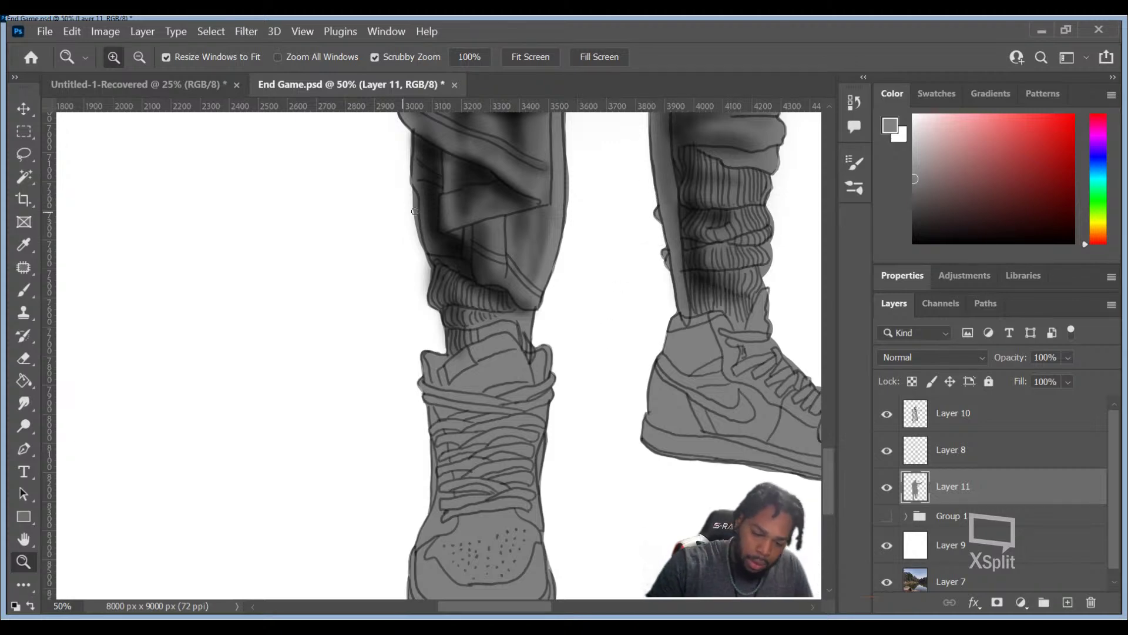
{"action": "left_click_drag", "start_coordinate": [413, 193], "coordinate": [428, 277]}
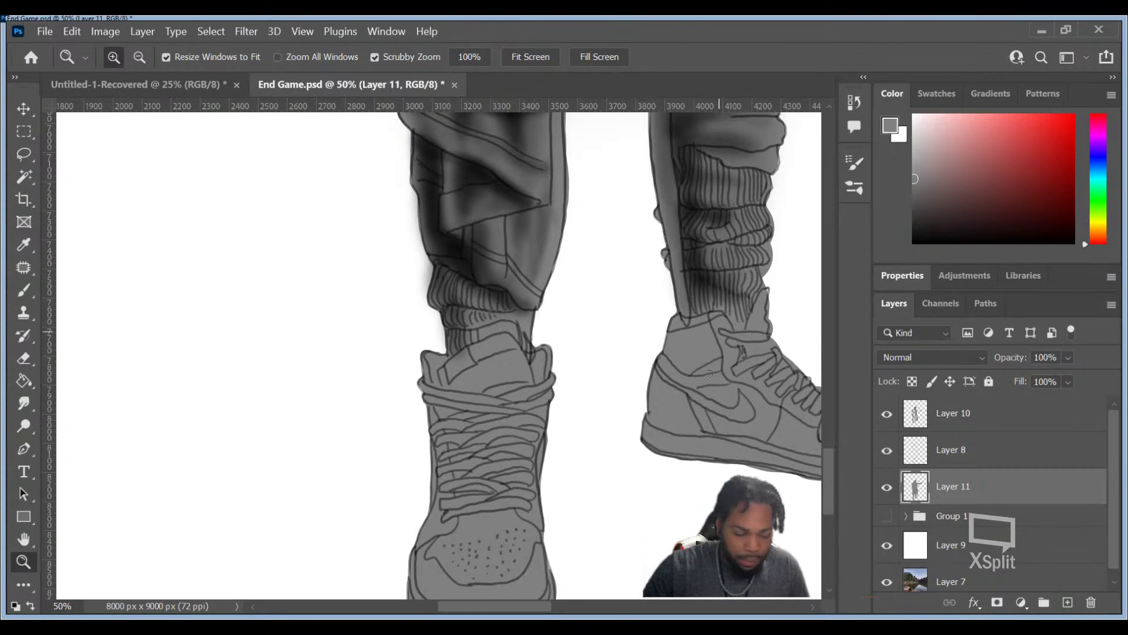
{"action": "left_click_drag", "start_coordinate": [698, 360], "coordinate": [509, 421]}
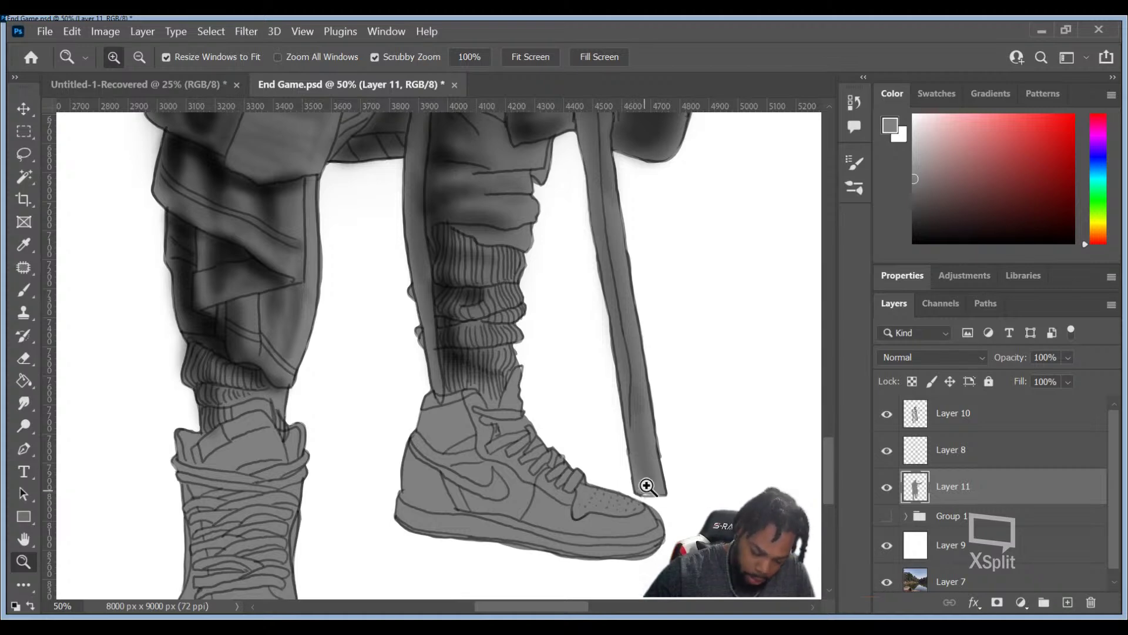
{"action": "key", "text": "b"}
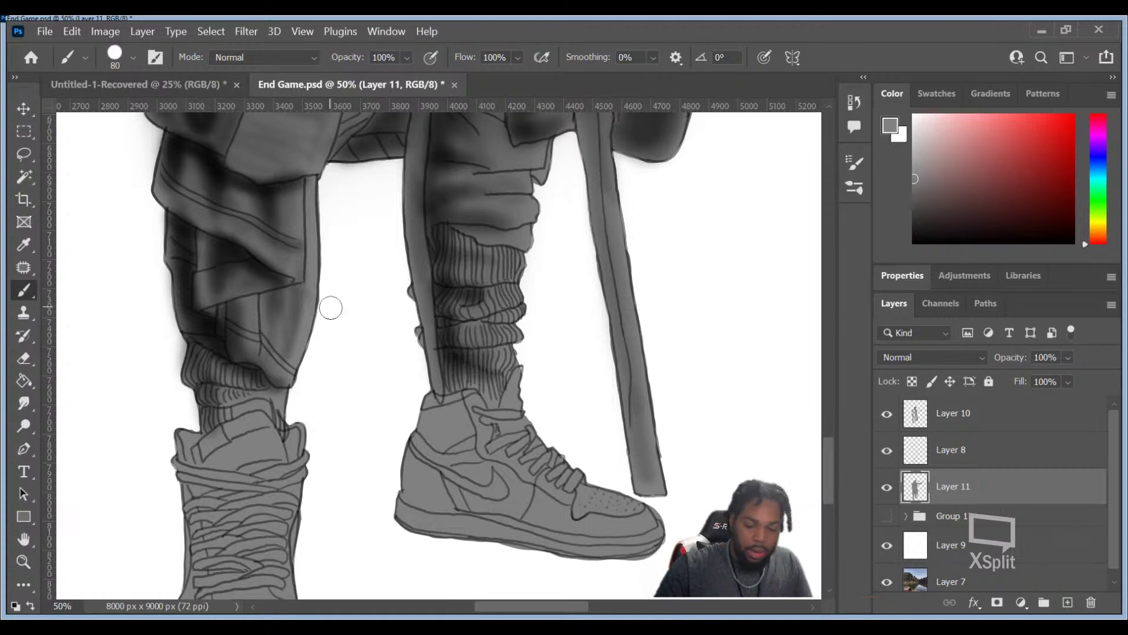
Step: Check the gray base along the coat's hem and side, the torso and the lowered arm
{"action": "mouse_move", "coordinate": [434, 255]}
{"action": "left_mouse_down"}
{"action": "mouse_move", "coordinate": [466, 484]}
{"action": "mouse_move", "coordinate": [442, 536]}
{"action": "mouse_move", "coordinate": [411, 529]}
{"action": "left_mouse_up"}
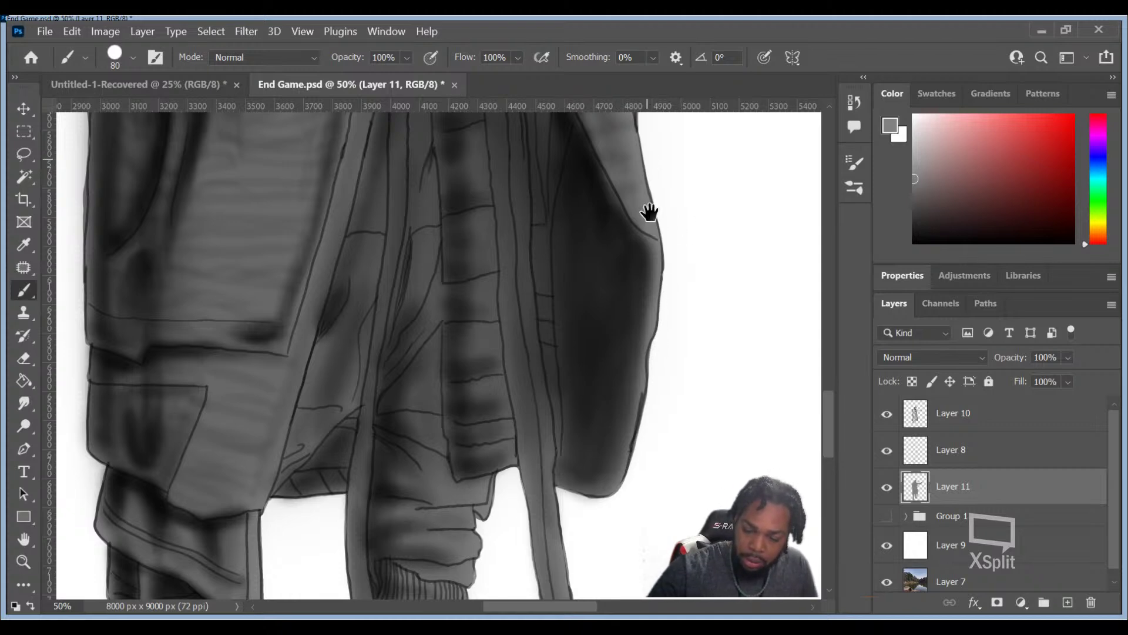
{"action": "left_click_drag", "start_coordinate": [650, 192], "coordinate": [618, 456]}
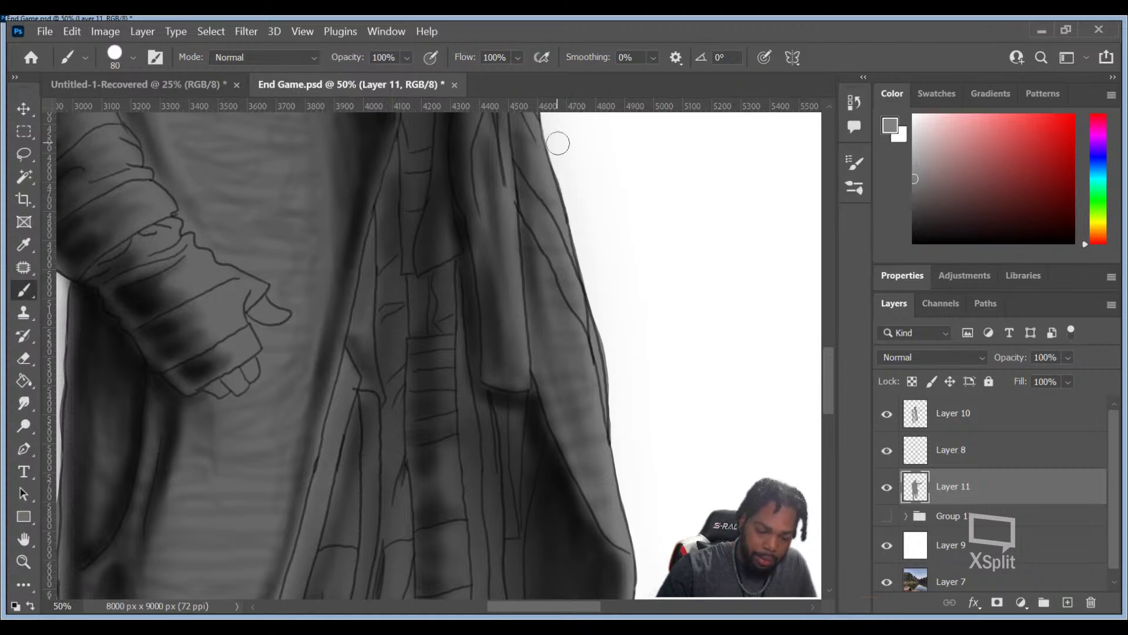
{"action": "left_click_drag", "start_coordinate": [176, 234], "coordinate": [305, 460]}
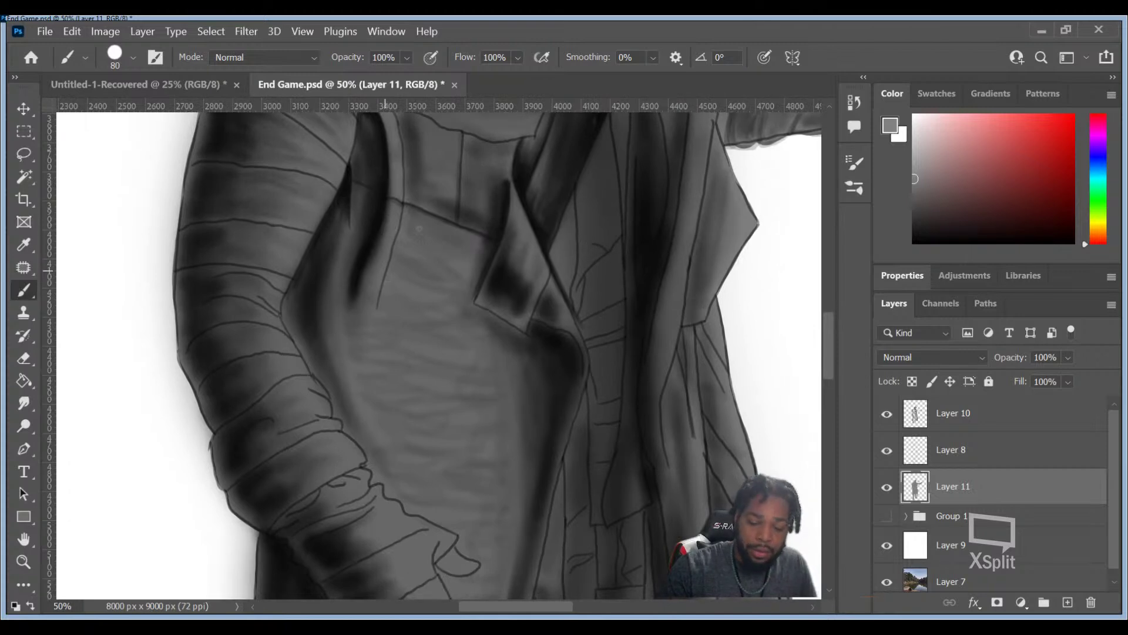
{"action": "left_click_drag", "start_coordinate": [421, 171], "coordinate": [355, 403]}
{"action": "left_click_drag", "start_coordinate": [378, 279], "coordinate": [343, 396]}
{"action": "left_click_drag", "start_coordinate": [584, 457], "coordinate": [458, 410]}
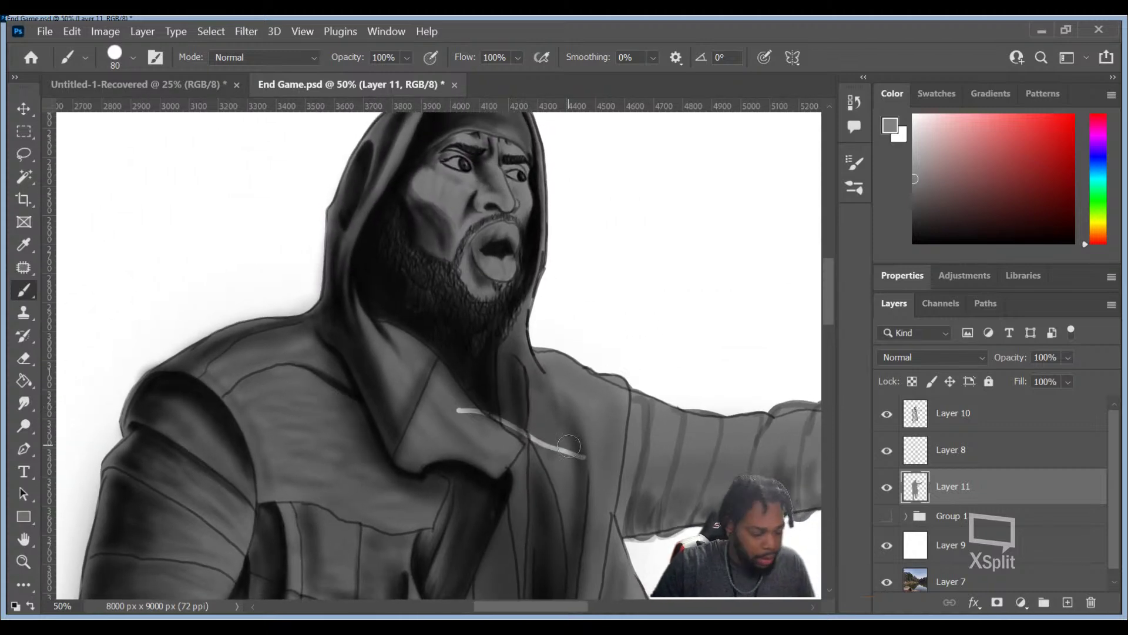
{"action": "key", "text": "ctrl+z"}
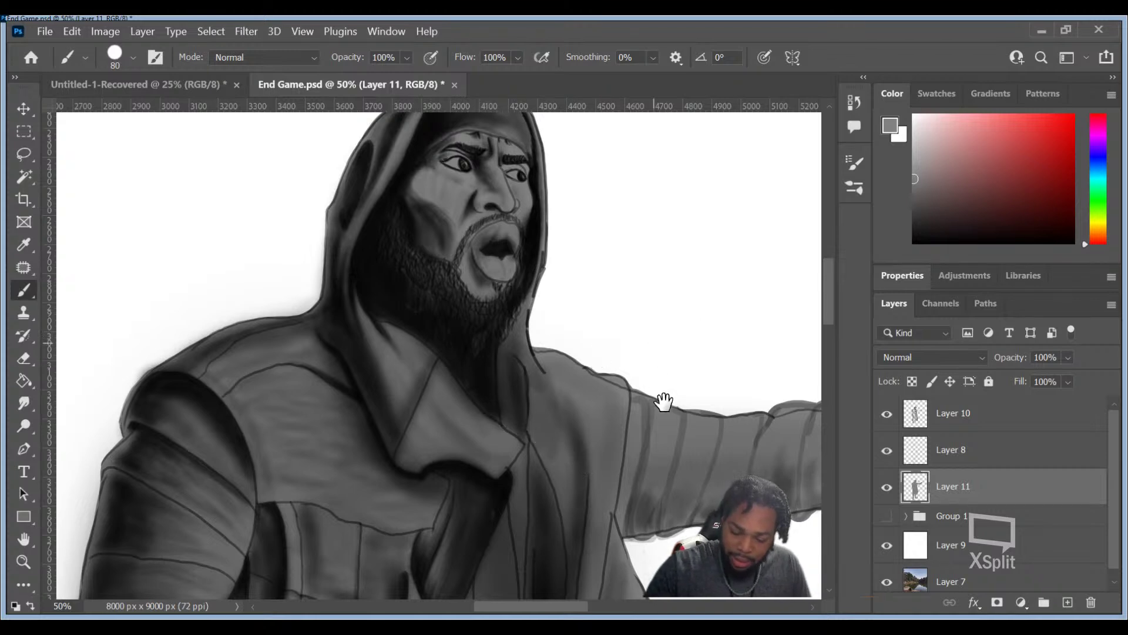
{"action": "left_click_drag", "start_coordinate": [671, 426], "coordinate": [513, 353]}
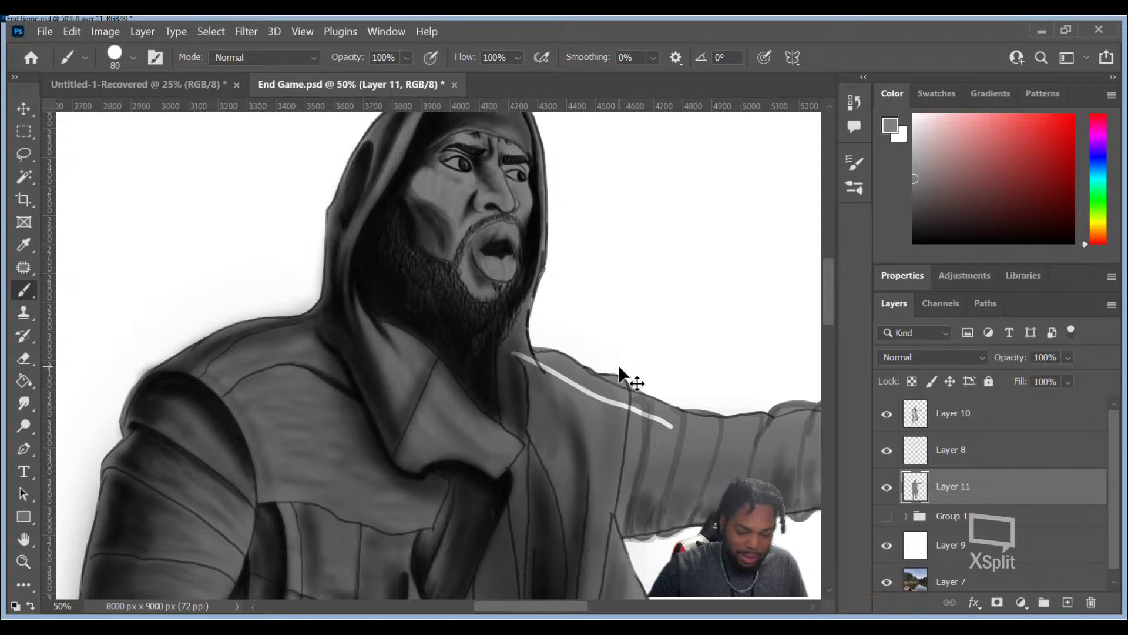
{"action": "key", "text": "ctrl+z"}
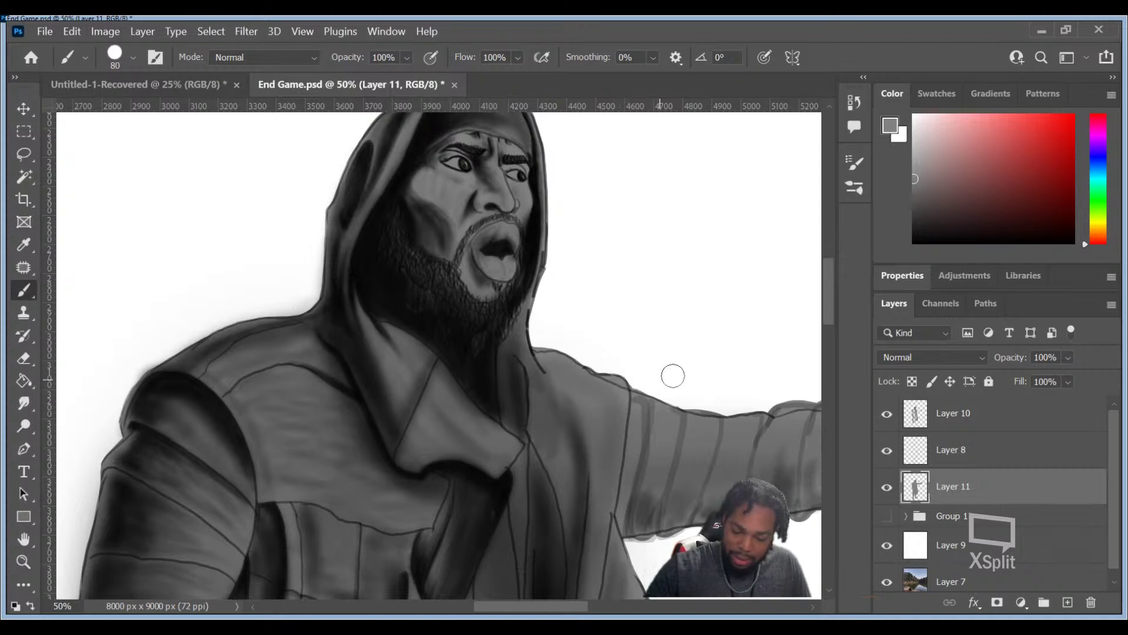
Step: Make Layer 10 active and erase the soft shading spilling outside the outstretched arm's outline
{"action": "left_click_drag", "start_coordinate": [677, 378], "coordinate": [504, 339]}
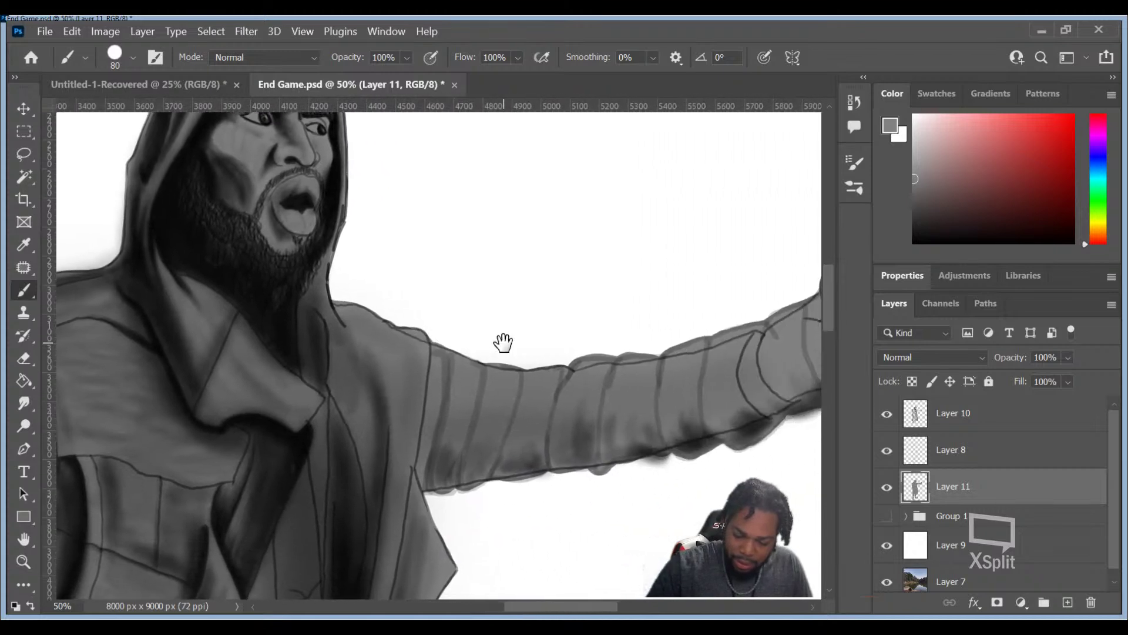
{"action": "left_click_drag", "start_coordinate": [652, 468], "coordinate": [548, 455]}
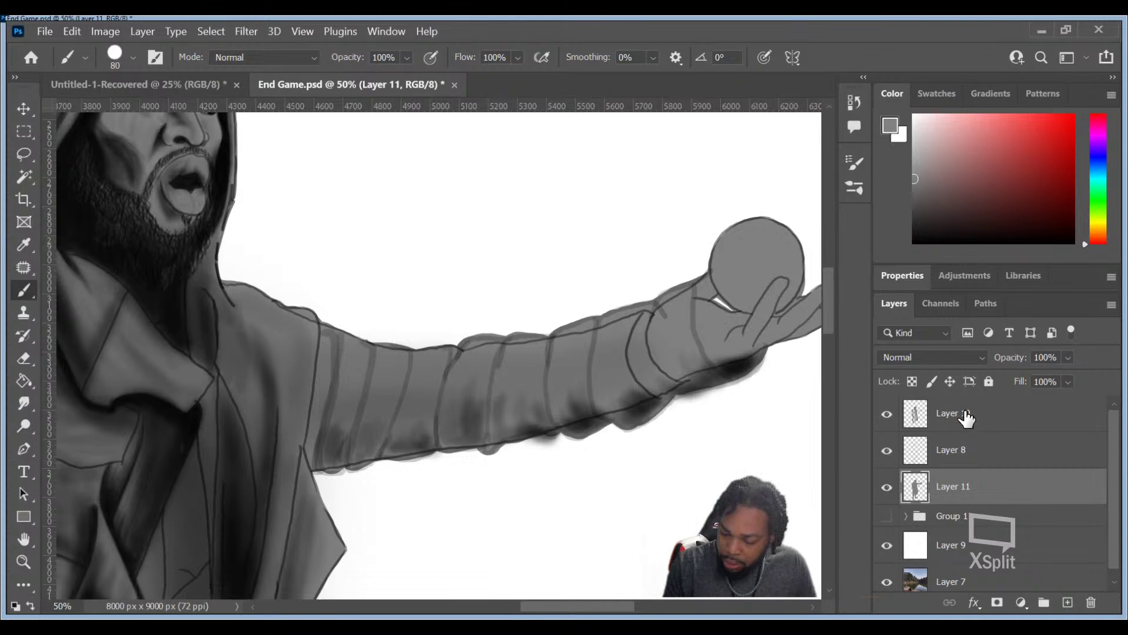
{"action": "left_click", "coordinate": [987, 417]}
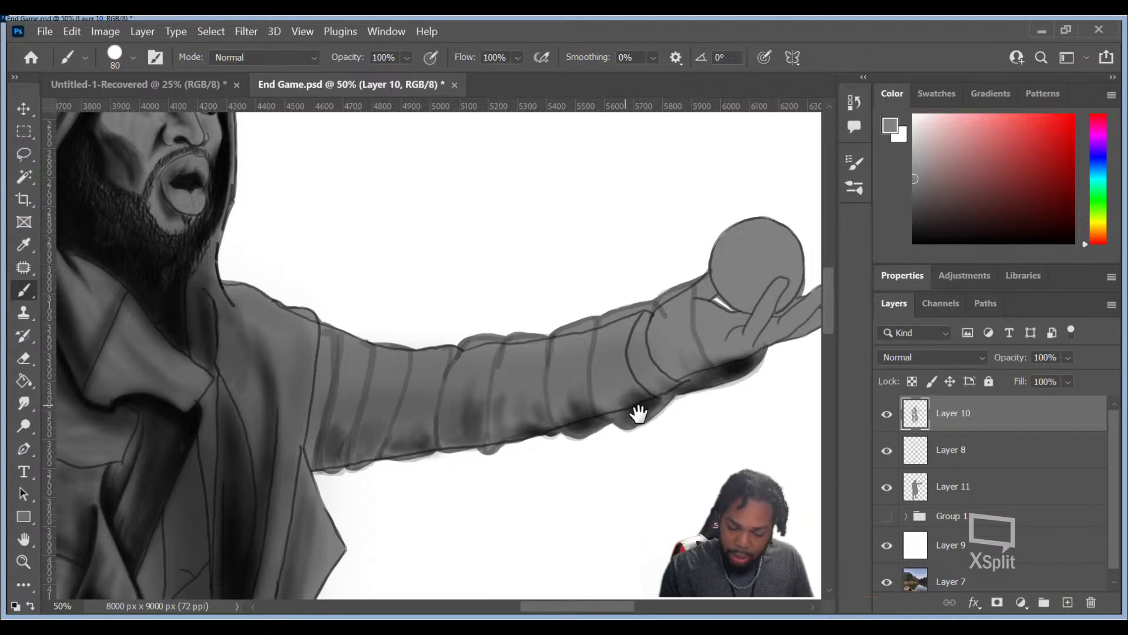
{"action": "left_click_drag", "start_coordinate": [642, 405], "coordinate": [816, 378]}
{"action": "left_click_drag", "start_coordinate": [352, 315], "coordinate": [319, 472]}
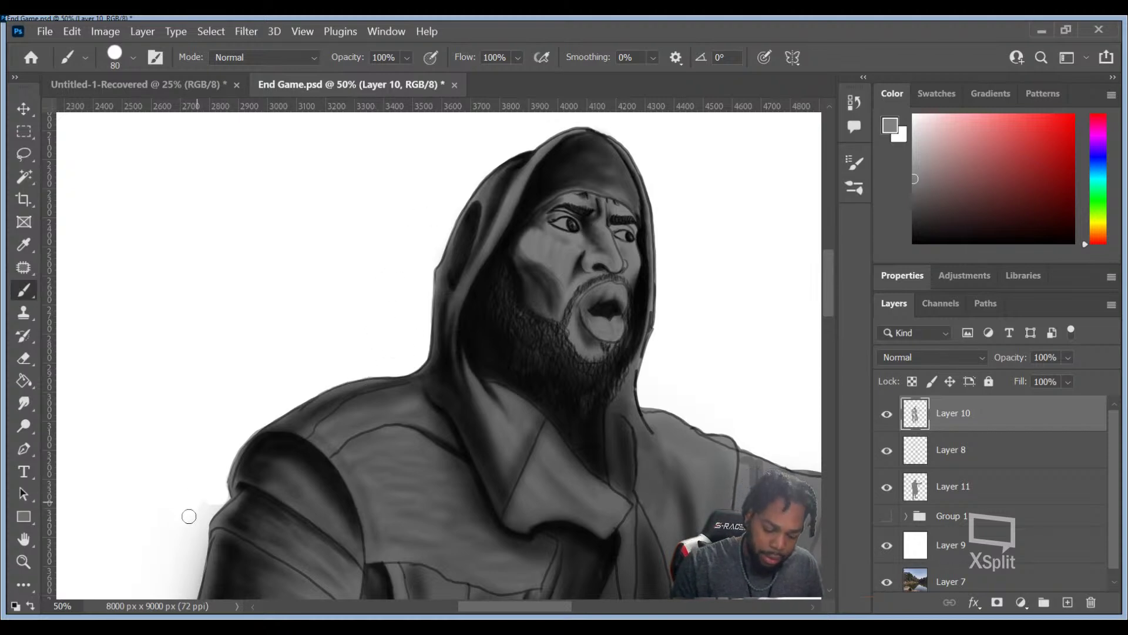
Step: Erase the soft shading spilling past the outer edge of the lowered arm, from the shoulder down to the forearm
{"action": "mouse_move", "coordinate": [218, 500]}
{"action": "left_mouse_down"}
{"action": "mouse_move", "coordinate": [190, 534]}
{"action": "mouse_move", "coordinate": [188, 555]}
{"action": "mouse_move", "coordinate": [200, 525]}
{"action": "mouse_move", "coordinate": [194, 576]}
{"action": "mouse_move", "coordinate": [197, 557]}
{"action": "mouse_move", "coordinate": [188, 574]}
{"action": "mouse_move", "coordinate": [164, 553]}
{"action": "left_mouse_up"}
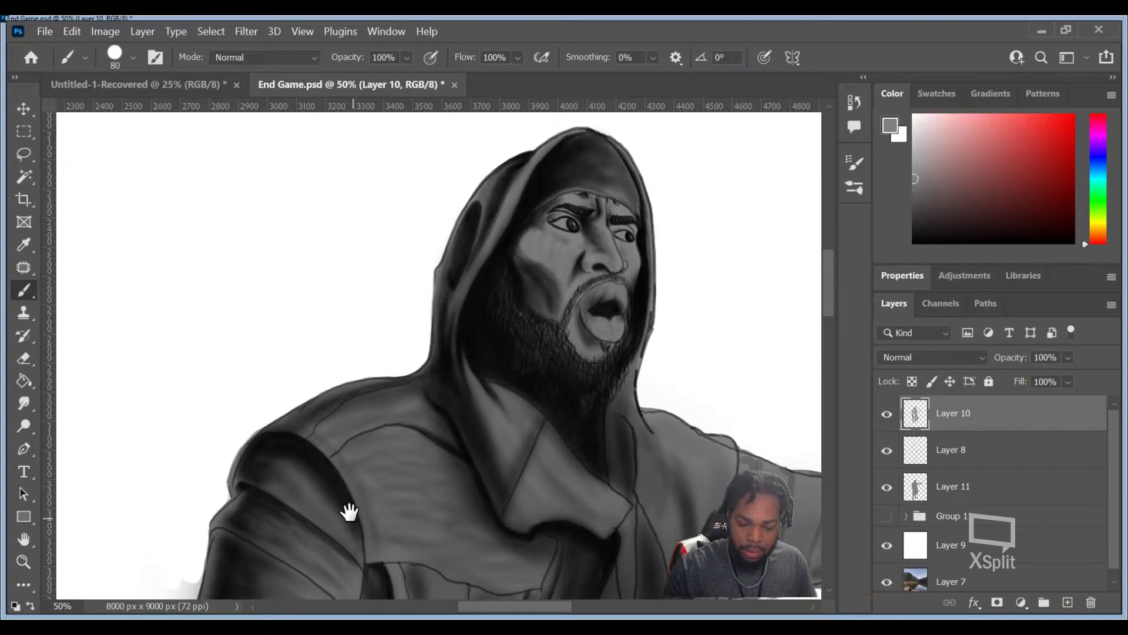
{"action": "left_click_drag", "start_coordinate": [402, 482], "coordinate": [521, 173]}
{"action": "left_click_drag", "start_coordinate": [435, 325], "coordinate": [427, 348]}
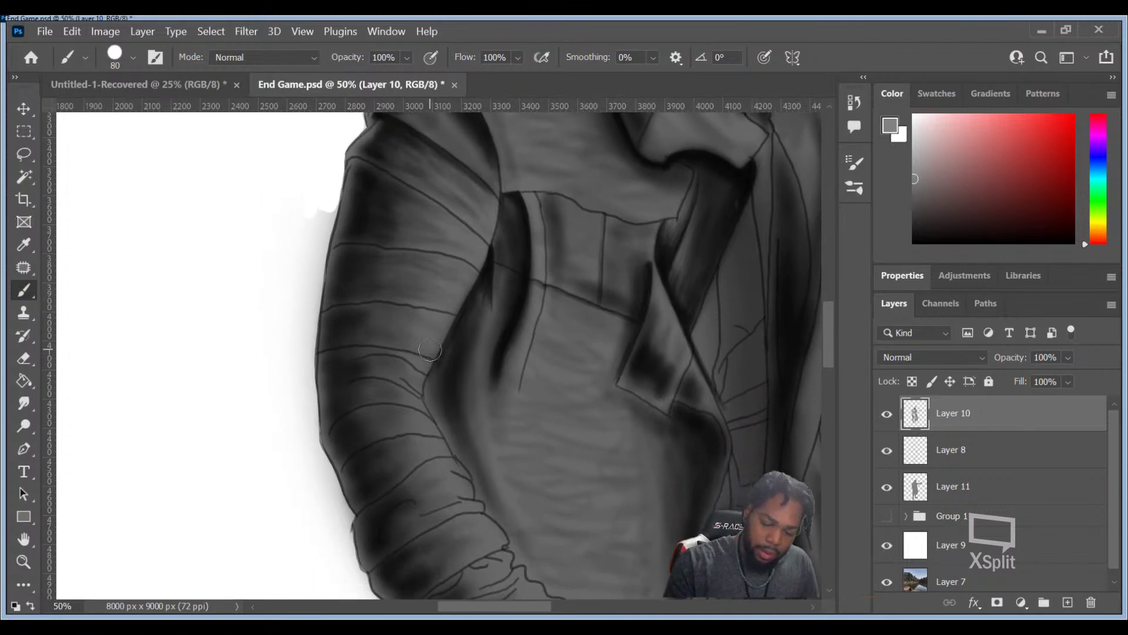
{"action": "mouse_move", "coordinate": [299, 201]}
{"action": "left_mouse_down"}
{"action": "mouse_move", "coordinate": [307, 288]}
{"action": "mouse_move", "coordinate": [330, 197]}
{"action": "mouse_move", "coordinate": [319, 243]}
{"action": "left_mouse_up"}
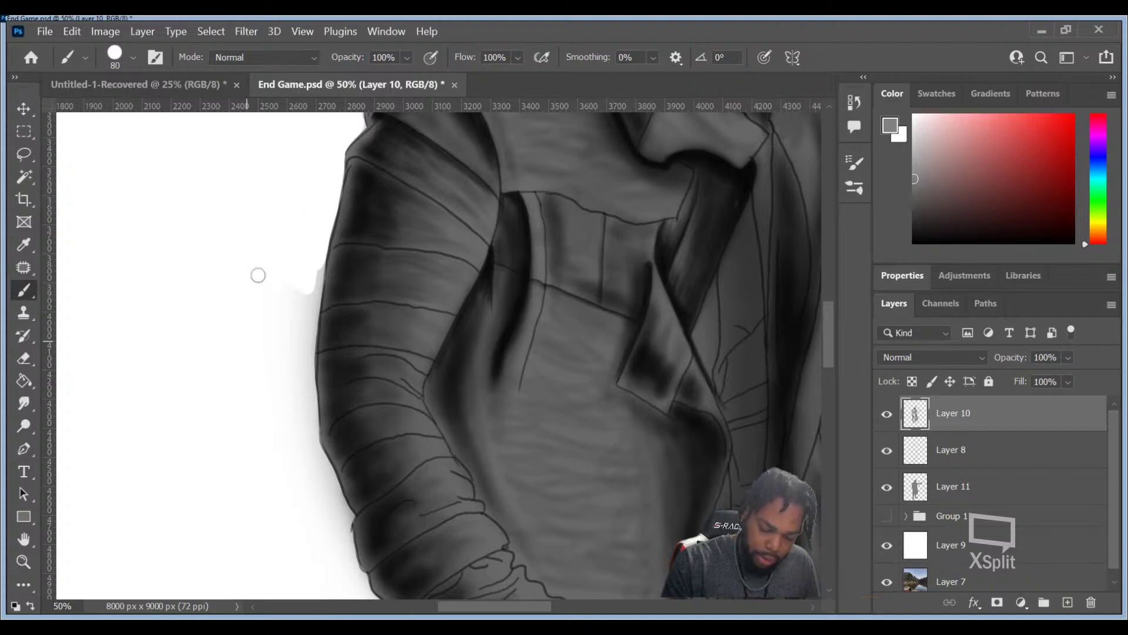
{"action": "mouse_move", "coordinate": [295, 345]}
{"action": "left_mouse_down"}
{"action": "mouse_move", "coordinate": [318, 255]}
{"action": "mouse_move", "coordinate": [303, 396]}
{"action": "mouse_move", "coordinate": [320, 218]}
{"action": "mouse_move", "coordinate": [290, 433]}
{"action": "mouse_move", "coordinate": [298, 346]}
{"action": "mouse_move", "coordinate": [311, 454]}
{"action": "mouse_move", "coordinate": [309, 389]}
{"action": "mouse_move", "coordinate": [304, 427]}
{"action": "left_mouse_up"}
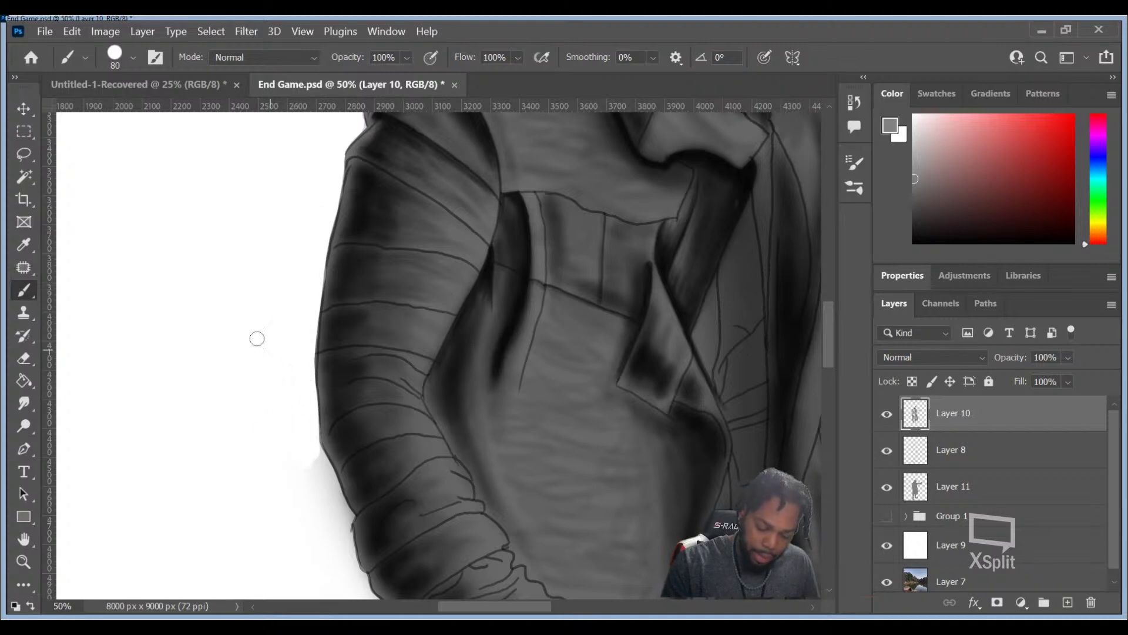
{"action": "mouse_move", "coordinate": [320, 509]}
{"action": "left_mouse_down"}
{"action": "mouse_move", "coordinate": [327, 478]}
{"action": "mouse_move", "coordinate": [308, 443]}
{"action": "mouse_move", "coordinate": [336, 497]}
{"action": "mouse_move", "coordinate": [329, 559]}
{"action": "mouse_move", "coordinate": [309, 564]}
{"action": "left_mouse_up"}
{"action": "mouse_move", "coordinate": [314, 513]}
{"action": "left_mouse_down"}
{"action": "mouse_move", "coordinate": [330, 556]}
{"action": "mouse_move", "coordinate": [338, 527]}
{"action": "mouse_move", "coordinate": [345, 567]}
{"action": "mouse_move", "coordinate": [343, 524]}
{"action": "mouse_move", "coordinate": [356, 578]}
{"action": "left_mouse_up"}
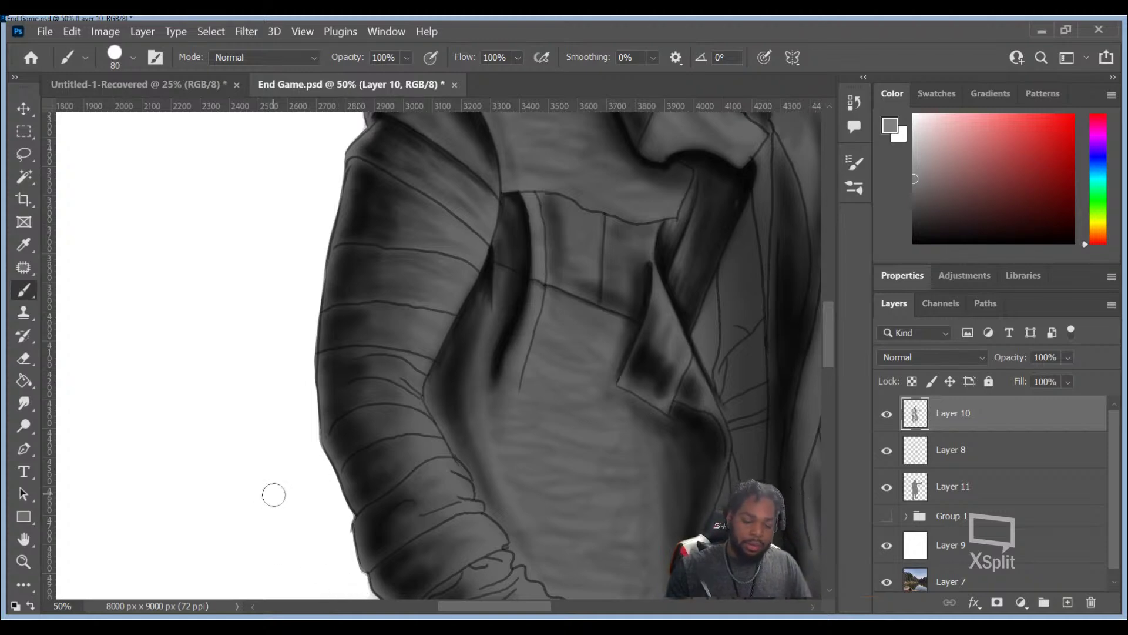
Step: Erase the shading haze outside the coat's side, from beneath the wrapped forearm downward
{"action": "left_click_drag", "start_coordinate": [433, 506], "coordinate": [428, 196]}
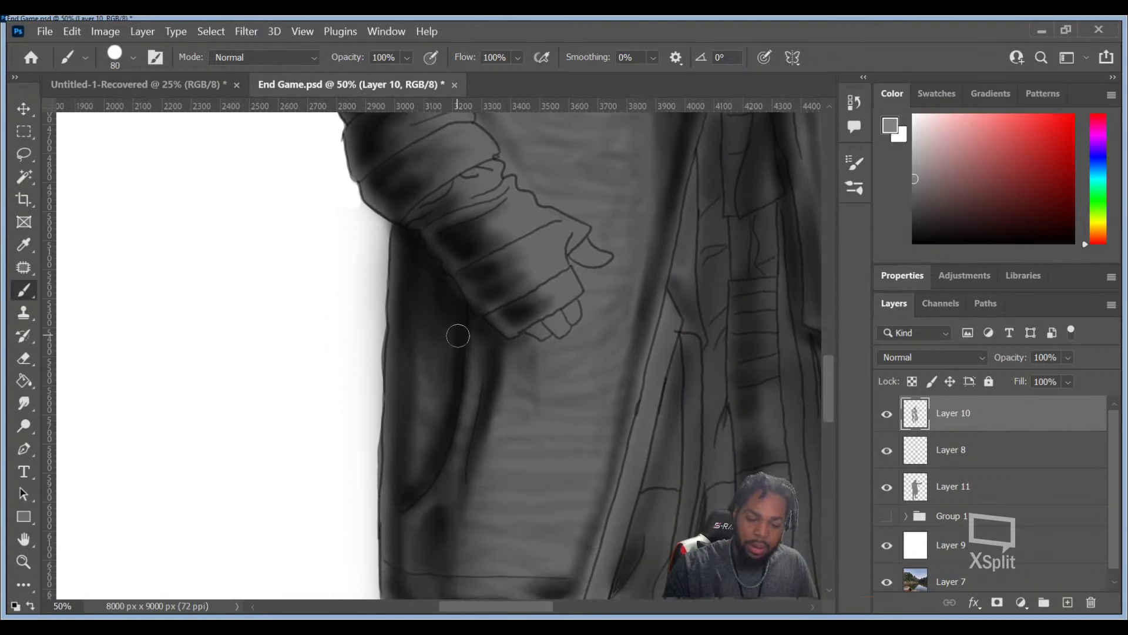
{"action": "mouse_move", "coordinate": [365, 234]}
{"action": "left_mouse_down"}
{"action": "mouse_move", "coordinate": [353, 202]}
{"action": "mouse_move", "coordinate": [382, 225]}
{"action": "mouse_move", "coordinate": [364, 270]}
{"action": "mouse_move", "coordinate": [376, 238]}
{"action": "mouse_move", "coordinate": [375, 286]}
{"action": "mouse_move", "coordinate": [380, 229]}
{"action": "mouse_move", "coordinate": [368, 595]}
{"action": "mouse_move", "coordinate": [374, 373]}
{"action": "mouse_move", "coordinate": [366, 588]}
{"action": "mouse_move", "coordinate": [355, 561]}
{"action": "mouse_move", "coordinate": [368, 264]}
{"action": "mouse_move", "coordinate": [374, 369]}
{"action": "mouse_move", "coordinate": [364, 277]}
{"action": "left_mouse_up"}
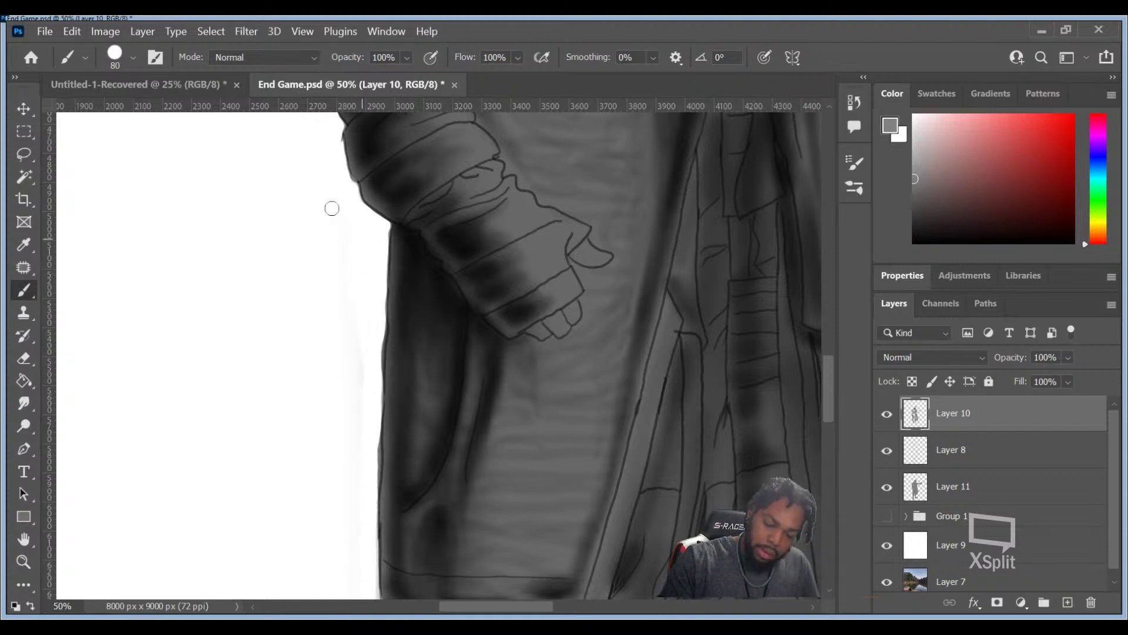
{"action": "left_click_drag", "start_coordinate": [352, 334], "coordinate": [349, 566]}
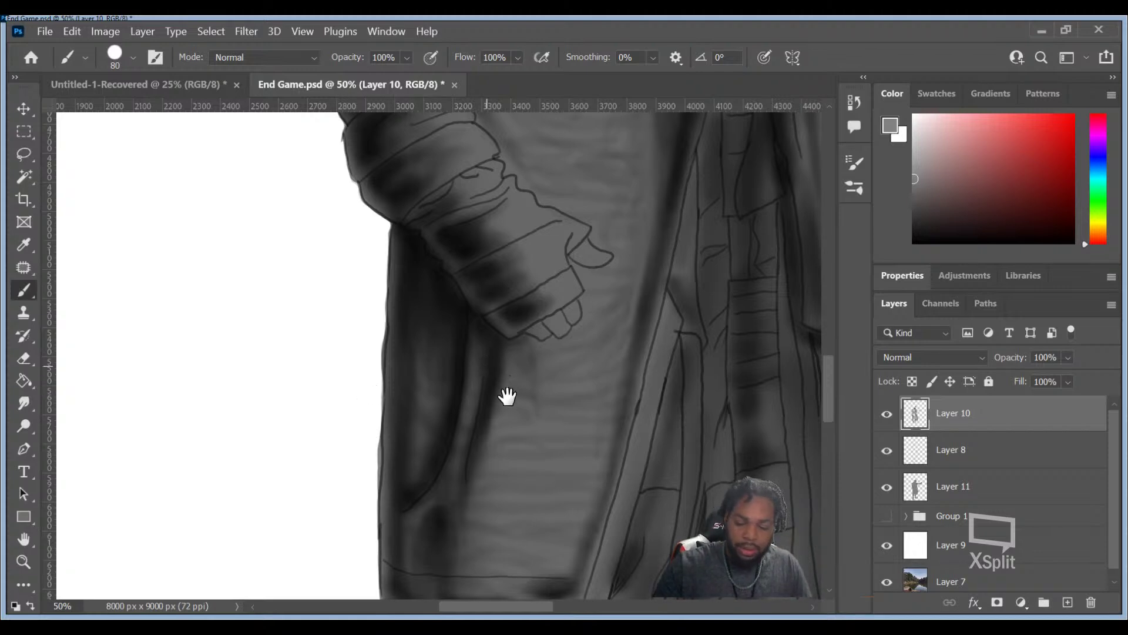
Step: Erase the shading spill outside the coat's lower hem and along the outer edge of the front-facing leg
{"action": "left_click_drag", "start_coordinate": [503, 383], "coordinate": [503, 202]}
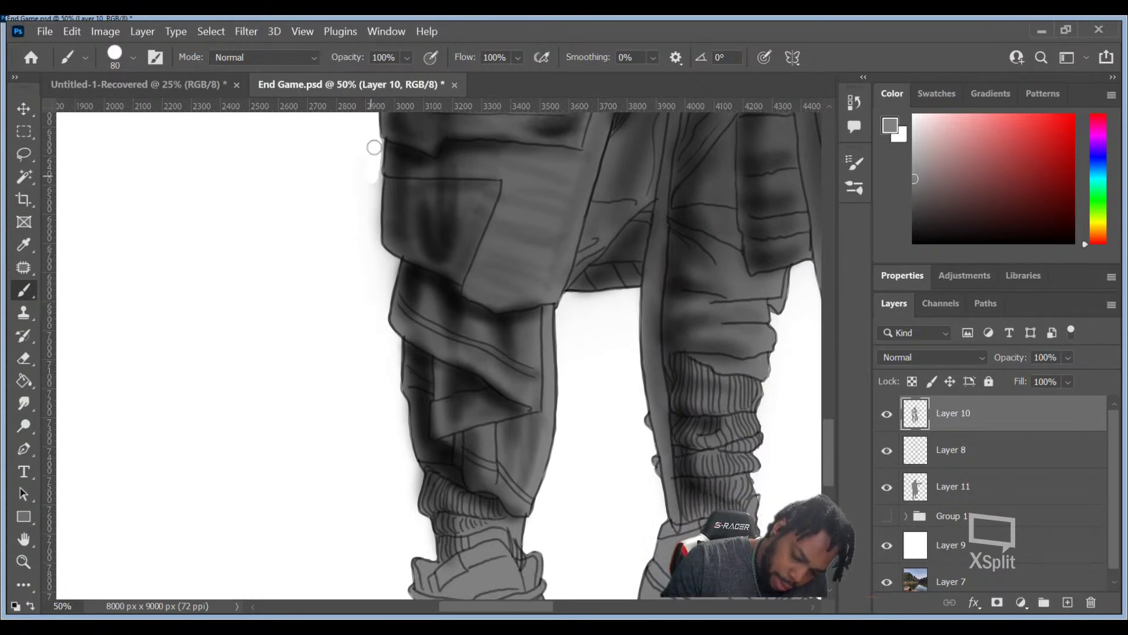
{"action": "mouse_move", "coordinate": [375, 172]}
{"action": "left_mouse_down"}
{"action": "mouse_move", "coordinate": [371, 243]}
{"action": "mouse_move", "coordinate": [374, 252]}
{"action": "mouse_move", "coordinate": [371, 224]}
{"action": "mouse_move", "coordinate": [392, 262]}
{"action": "mouse_move", "coordinate": [364, 325]}
{"action": "mouse_move", "coordinate": [388, 265]}
{"action": "mouse_move", "coordinate": [380, 323]}
{"action": "left_mouse_up"}
{"action": "left_click_drag", "start_coordinate": [390, 266], "coordinate": [379, 327]}
{"action": "mouse_move", "coordinate": [358, 227]}
{"action": "left_mouse_down"}
{"action": "mouse_move", "coordinate": [361, 325]}
{"action": "mouse_move", "coordinate": [364, 151]}
{"action": "mouse_move", "coordinate": [366, 234]}
{"action": "mouse_move", "coordinate": [353, 124]}
{"action": "mouse_move", "coordinate": [366, 137]}
{"action": "mouse_move", "coordinate": [346, 163]}
{"action": "mouse_move", "coordinate": [360, 354]}
{"action": "left_mouse_up"}
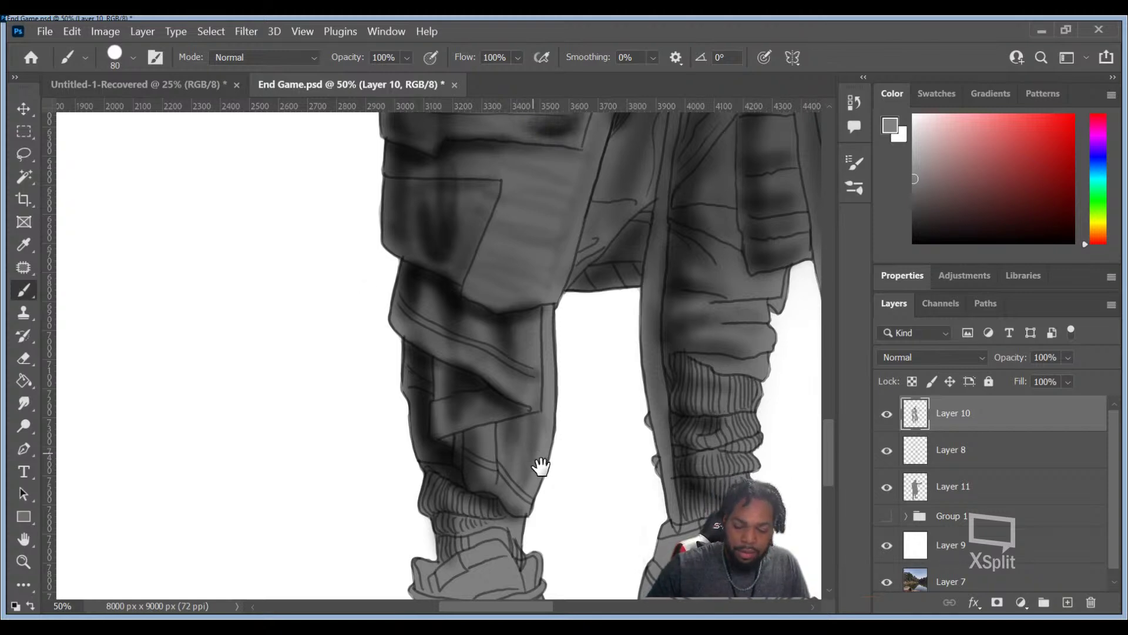
Step: Reduce the brush to 70 and erase the shading spill between the legs and around the coat tail and hanging strap
{"action": "left_click_drag", "start_coordinate": [531, 433], "coordinate": [446, 198]}
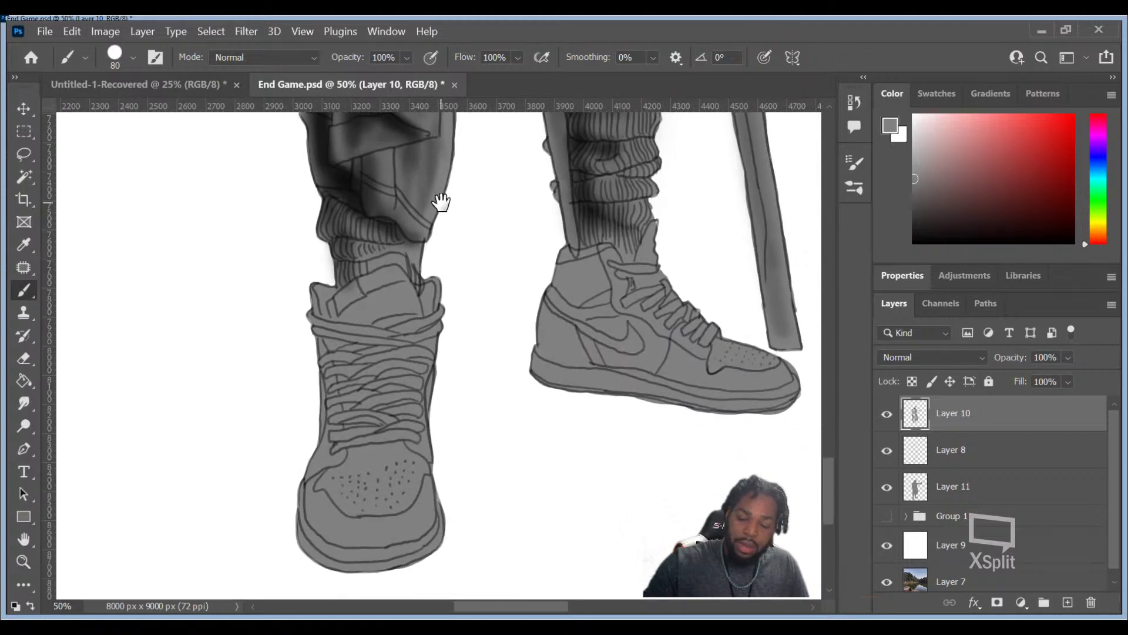
{"action": "mouse_move", "coordinate": [611, 267]}
{"action": "left_mouse_down"}
{"action": "mouse_move", "coordinate": [524, 444]}
{"action": "mouse_move", "coordinate": [527, 479]}
{"action": "mouse_move", "coordinate": [504, 512]}
{"action": "left_mouse_up"}
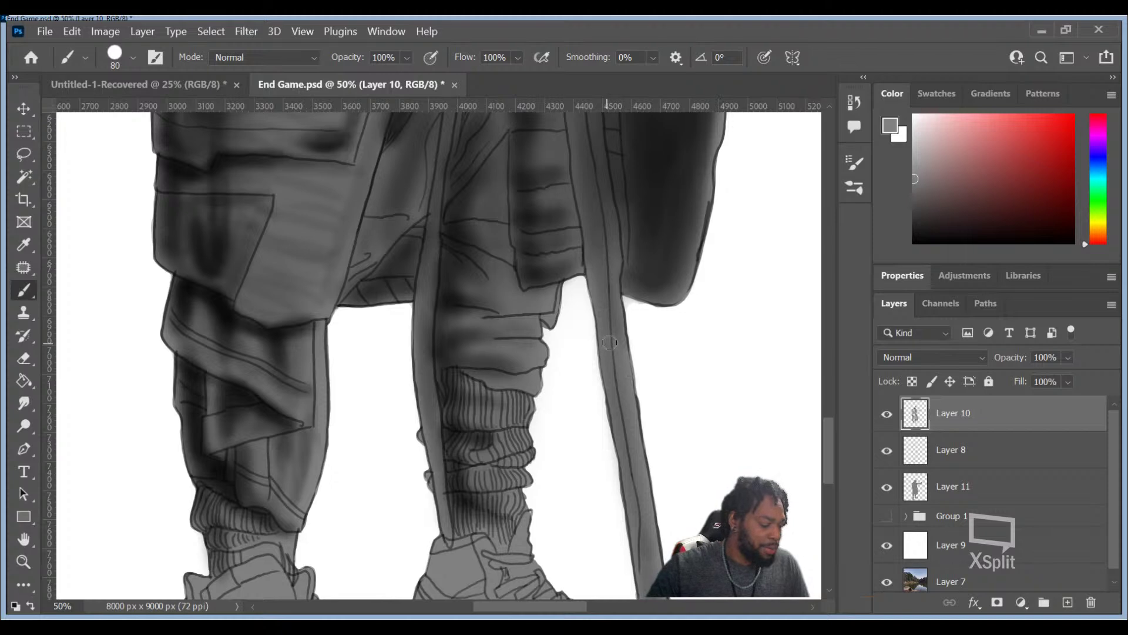
{"action": "key", "text": "bracketleft"}
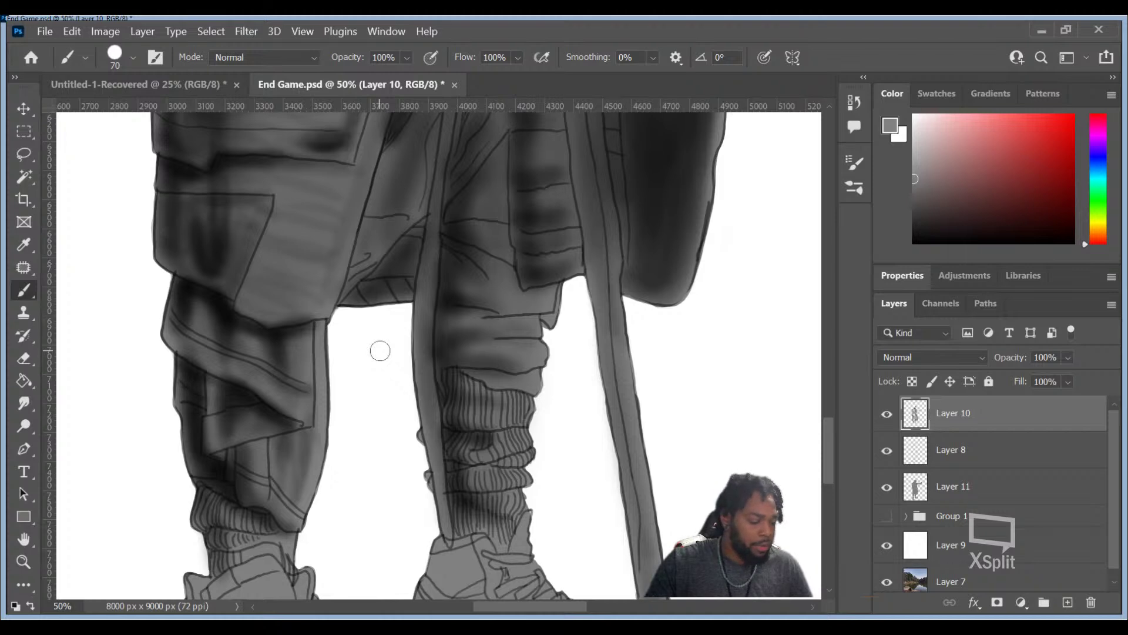
Step: Set up the brush for shading the hooded upper body, with pressure-controlled size, 24% opacity and size 25
{"action": "left_click_drag", "start_coordinate": [555, 345], "coordinate": [488, 535]}
{"action": "mouse_move", "coordinate": [552, 307]}
{"action": "left_mouse_down"}
{"action": "mouse_move", "coordinate": [575, 453]}
{"action": "mouse_move", "coordinate": [597, 491]}
{"action": "mouse_move", "coordinate": [685, 521]}
{"action": "left_mouse_up"}
{"action": "mouse_move", "coordinate": [610, 310]}
{"action": "left_mouse_down"}
{"action": "mouse_move", "coordinate": [581, 388]}
{"action": "mouse_move", "coordinate": [581, 476]}
{"action": "left_mouse_up"}
{"action": "mouse_move", "coordinate": [582, 307]}
{"action": "left_mouse_down"}
{"action": "mouse_move", "coordinate": [569, 405]}
{"action": "mouse_move", "coordinate": [608, 416]}
{"action": "mouse_move", "coordinate": [549, 527]}
{"action": "left_mouse_up"}
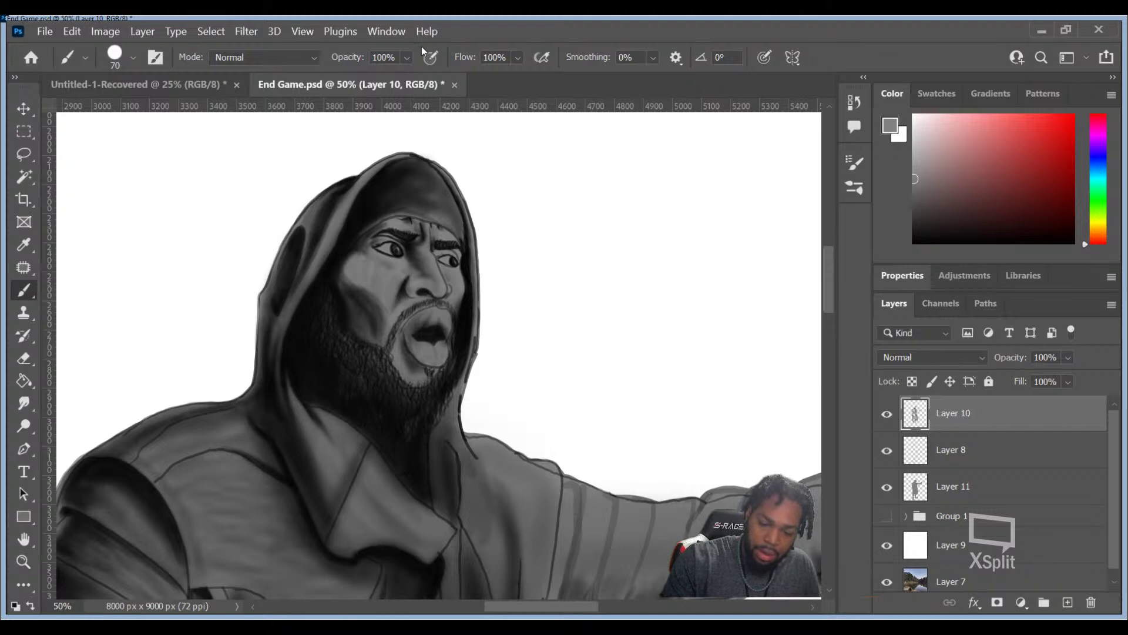
{"action": "left_click", "coordinate": [764, 58]}
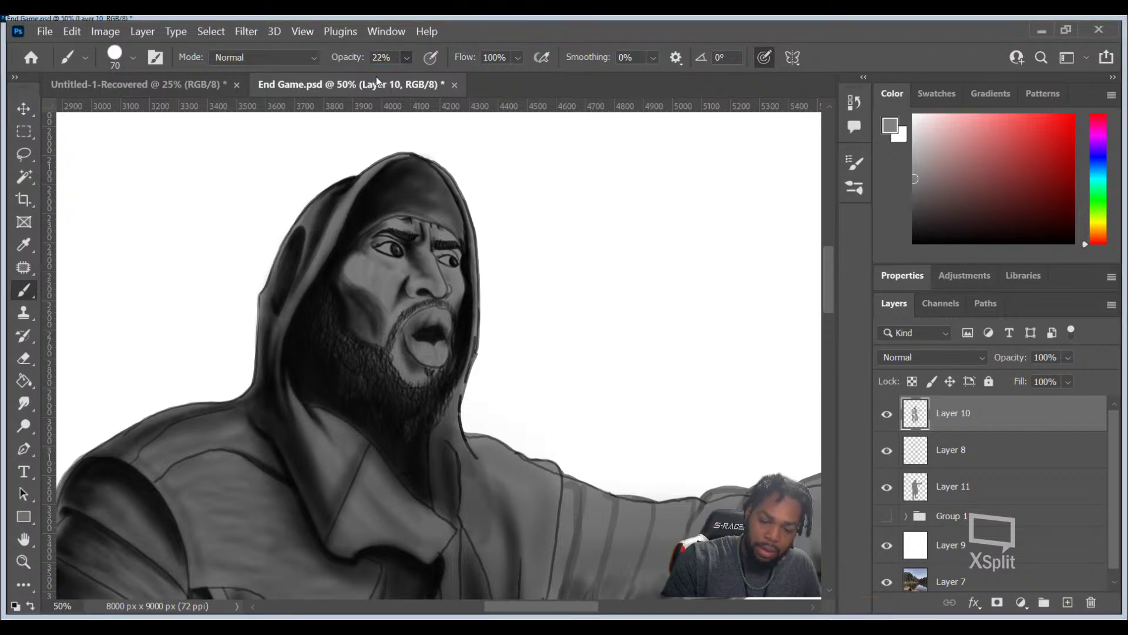
{"action": "left_click_drag", "start_coordinate": [409, 58], "coordinate": [410, 56]}
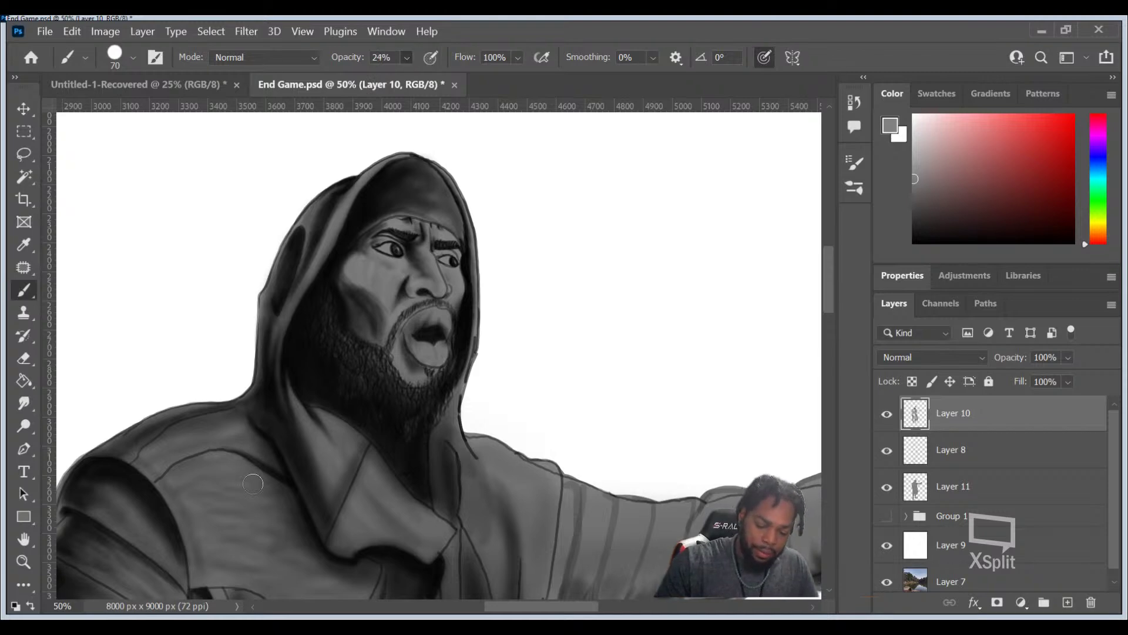
{"action": "key", "text": "bracketleft"}
{"action": "key", "text": "bracketleft"}
{"action": "key", "text": "bracketleft"}
{"action": "key", "text": "bracketleft"}
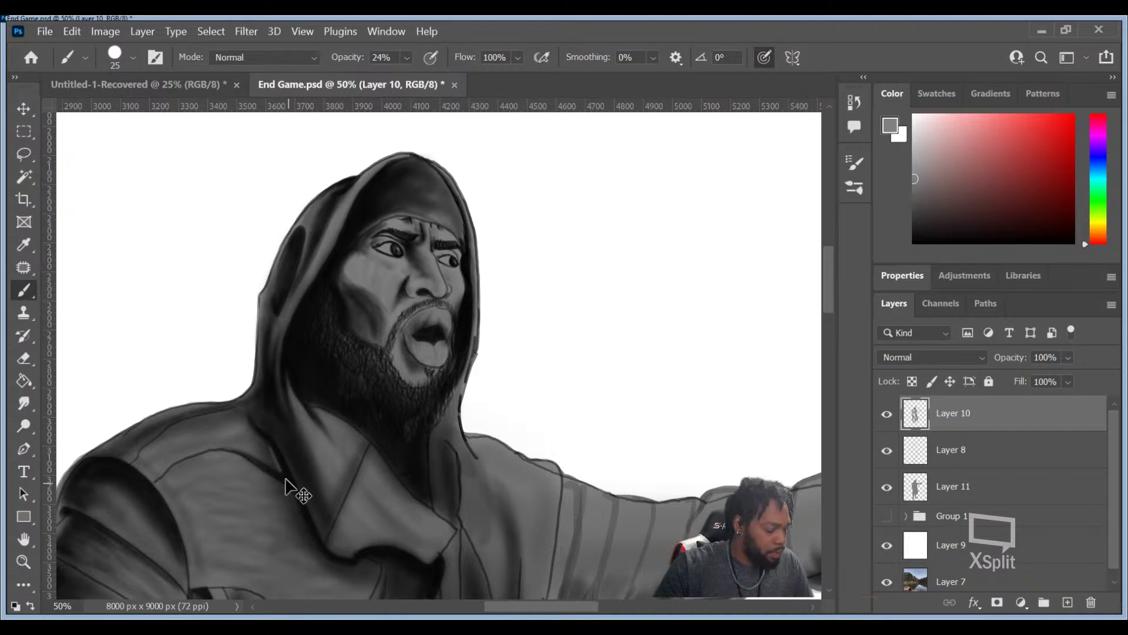
Step: Sample a near-black from the shadow beside the hood's collar, enlarge the brush to 50 and soften its edge
{"action": "key", "text": "alt"}
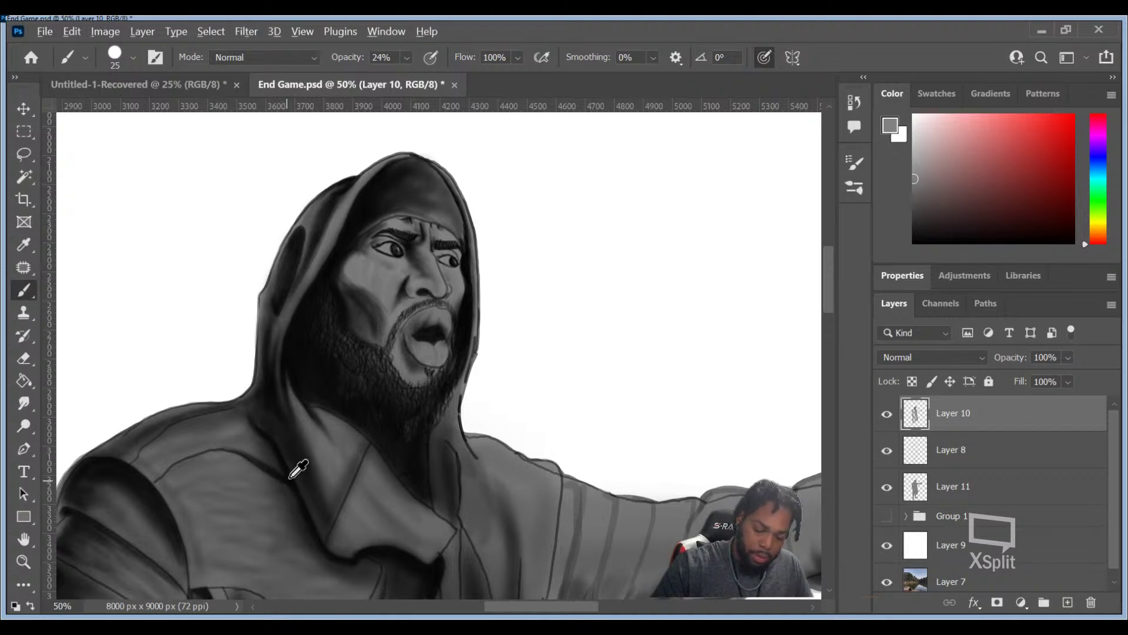
{"action": "left_click", "coordinate": [290, 476], "text": "alt"}
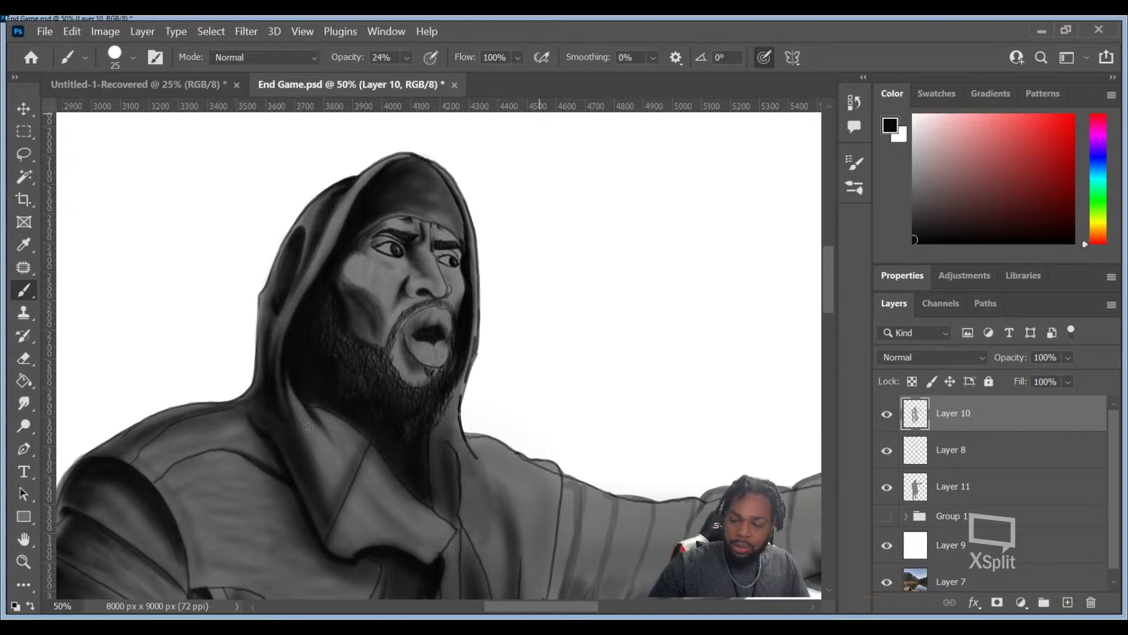
{"action": "left_click", "coordinate": [914, 201]}
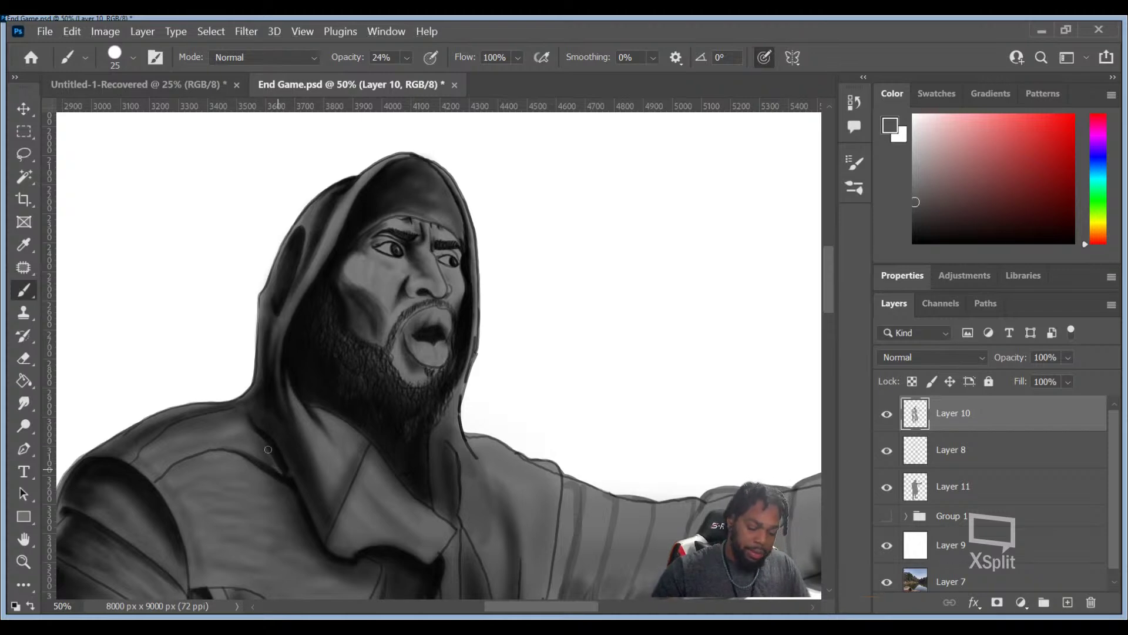
{"action": "left_click", "coordinate": [286, 465], "text": "alt"}
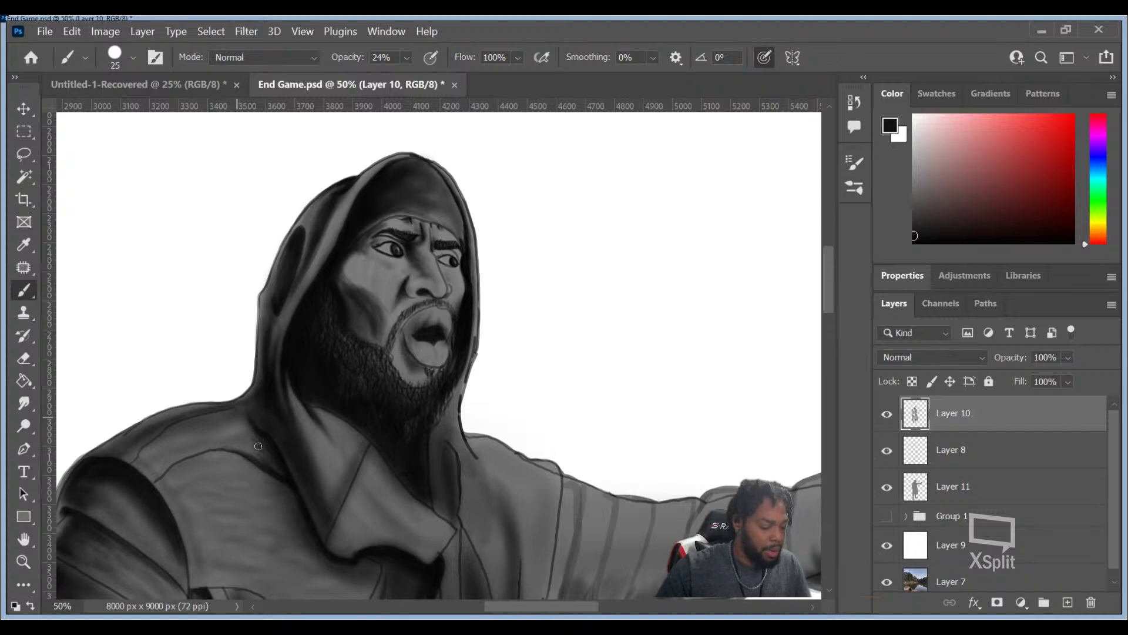
{"action": "key", "text": "bracketright"}
{"action": "key", "text": "bracketright"}
{"action": "key", "text": "bracketright"}
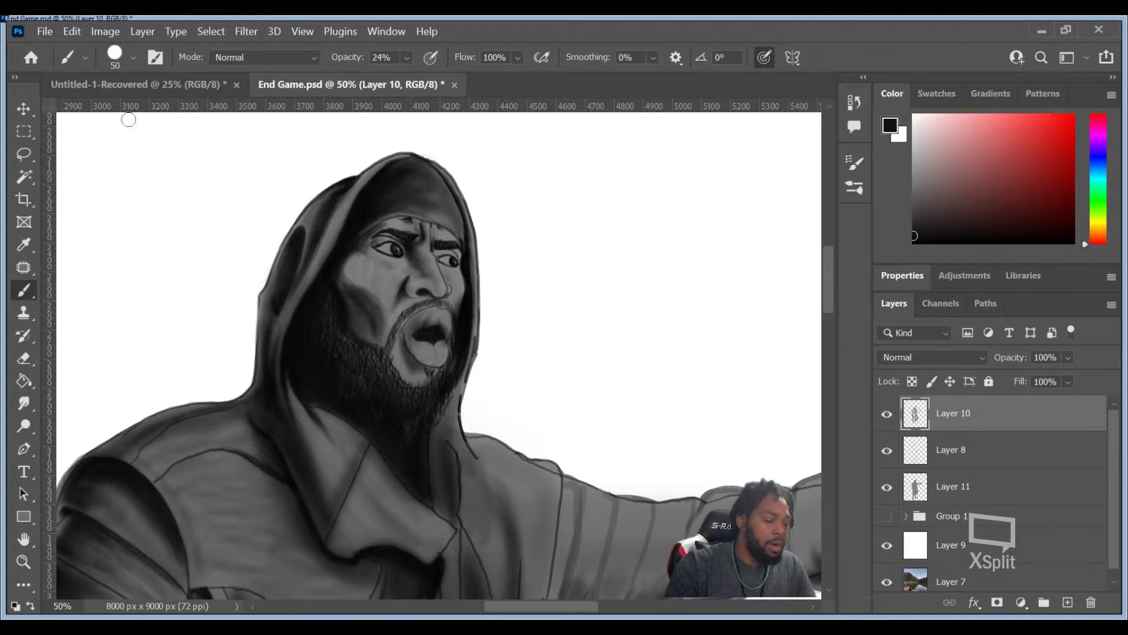
{"action": "key", "text": "shift+bracketleft"}
{"action": "key", "text": "shift+bracketleft"}
{"action": "key", "text": "shift+bracketleft"}
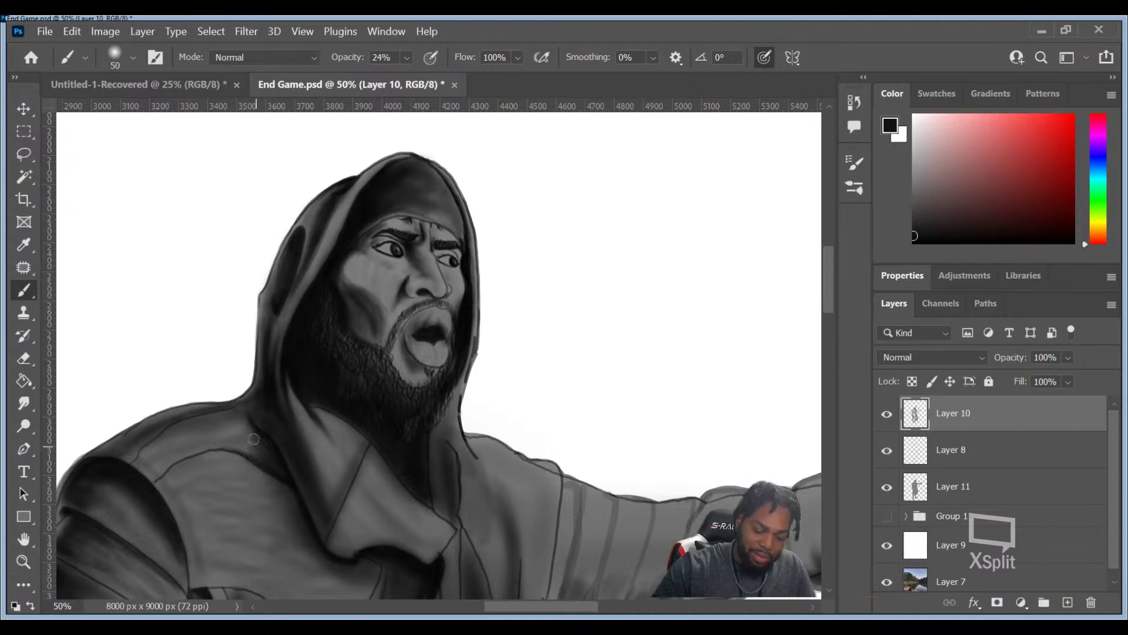
Step: Darken the shadows along the hood and collar folds using pressure-controlled opacity, reducing the brush to 30 for the area beneath the beard
{"action": "left_click_drag", "start_coordinate": [262, 440], "coordinate": [269, 450]}
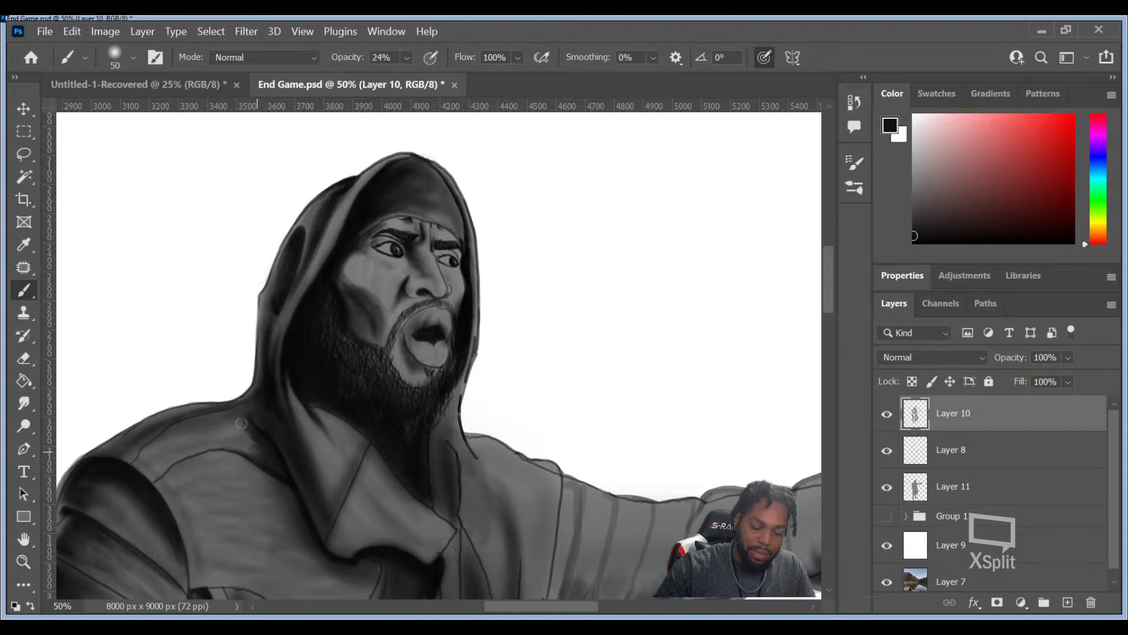
{"action": "left_click", "coordinate": [431, 57]}
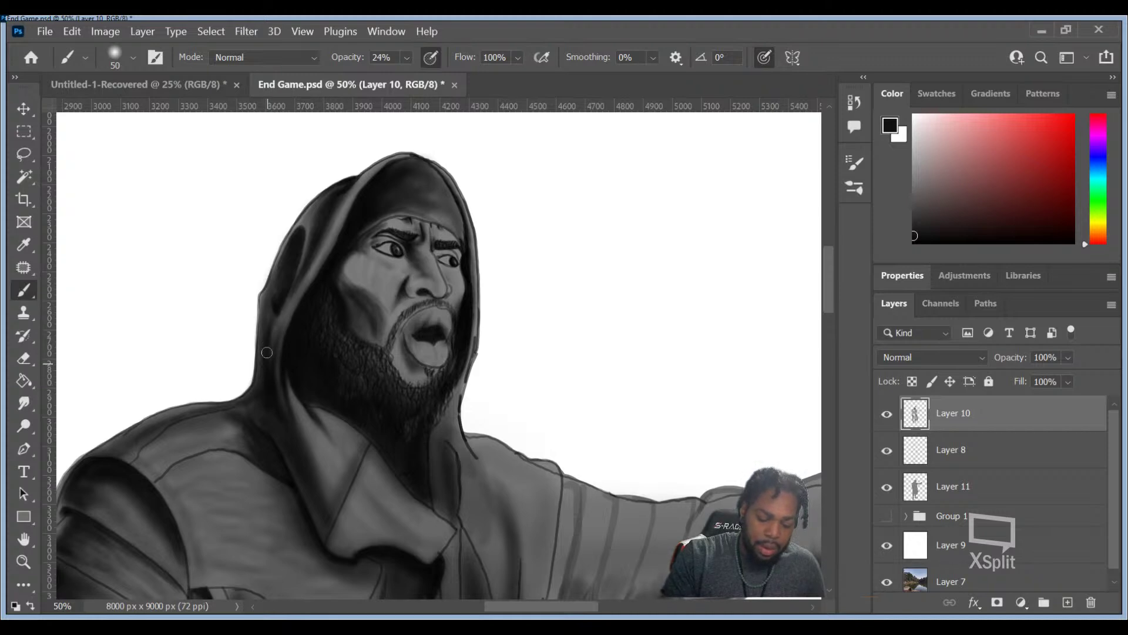
{"action": "mouse_move", "coordinate": [280, 264]}
{"action": "left_mouse_down"}
{"action": "mouse_move", "coordinate": [338, 394]}
{"action": "mouse_move", "coordinate": [300, 415]}
{"action": "left_mouse_up"}
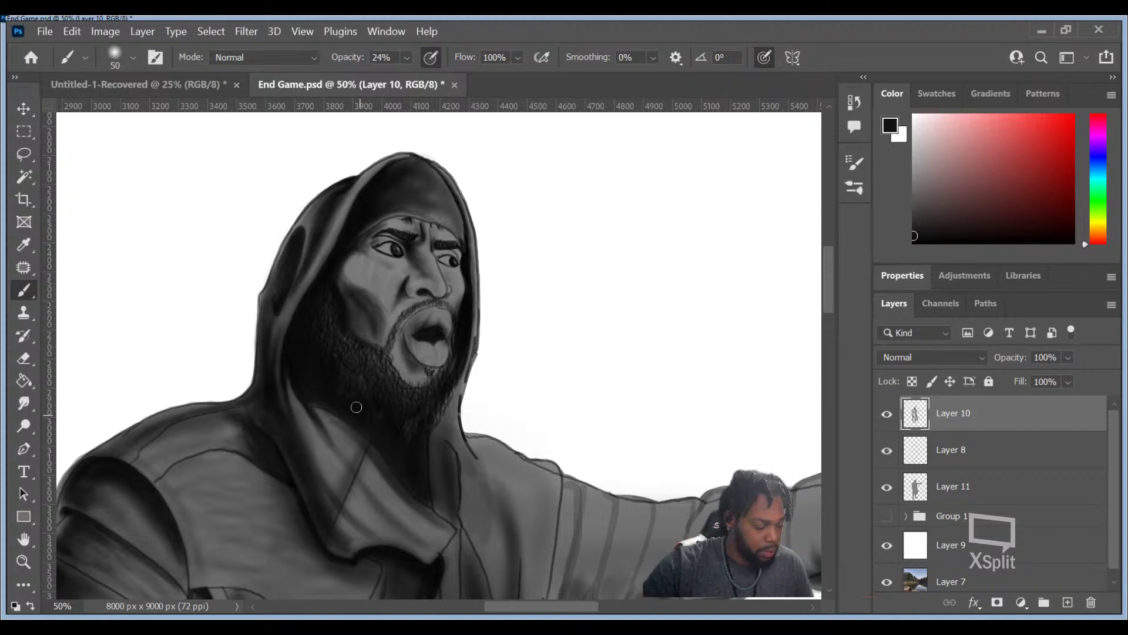
{"action": "key", "text": "bracketleft"}
{"action": "key", "text": "bracketleft"}
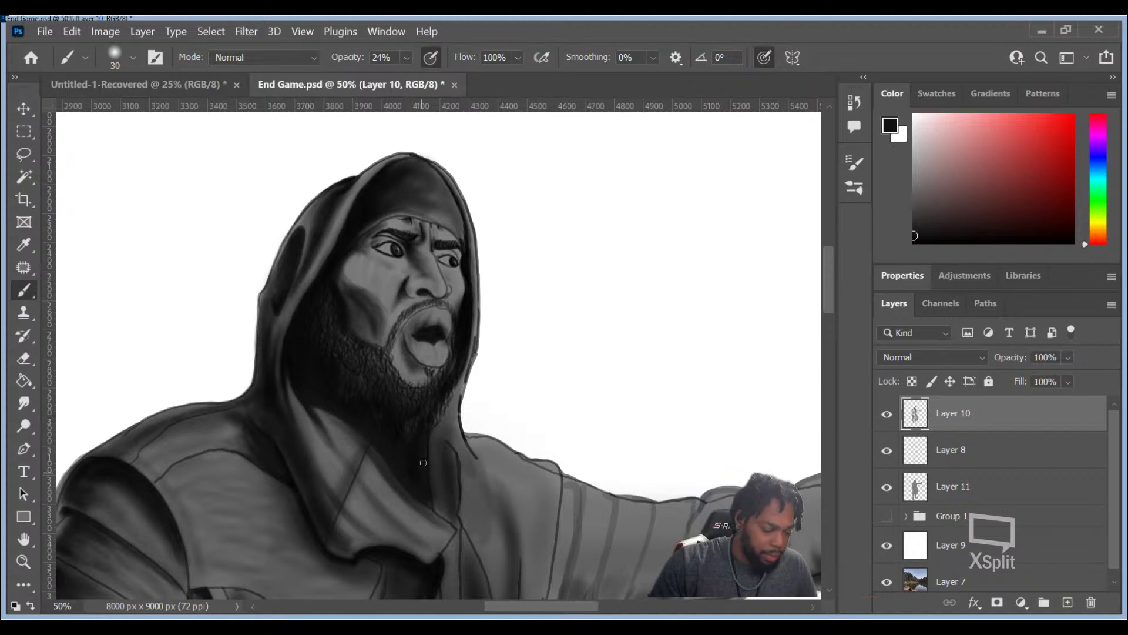
Step: Darken the shadows beneath the beard and around the lips at brush size 20, and shade the cheek at sizes 50 to 90
{"action": "key", "text": "bracketleft"}
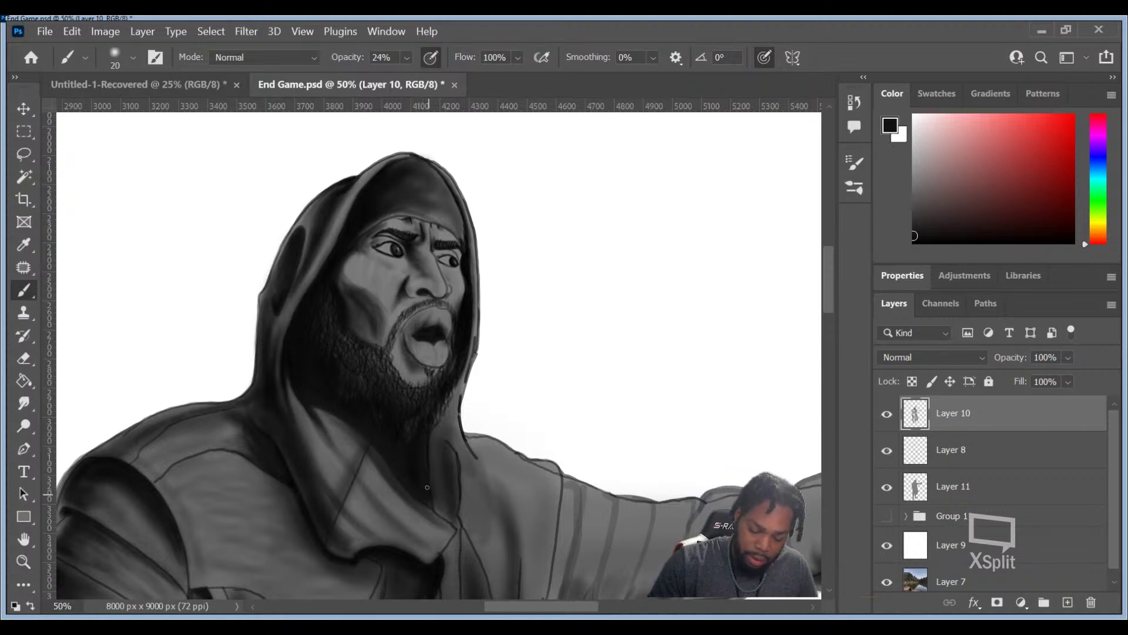
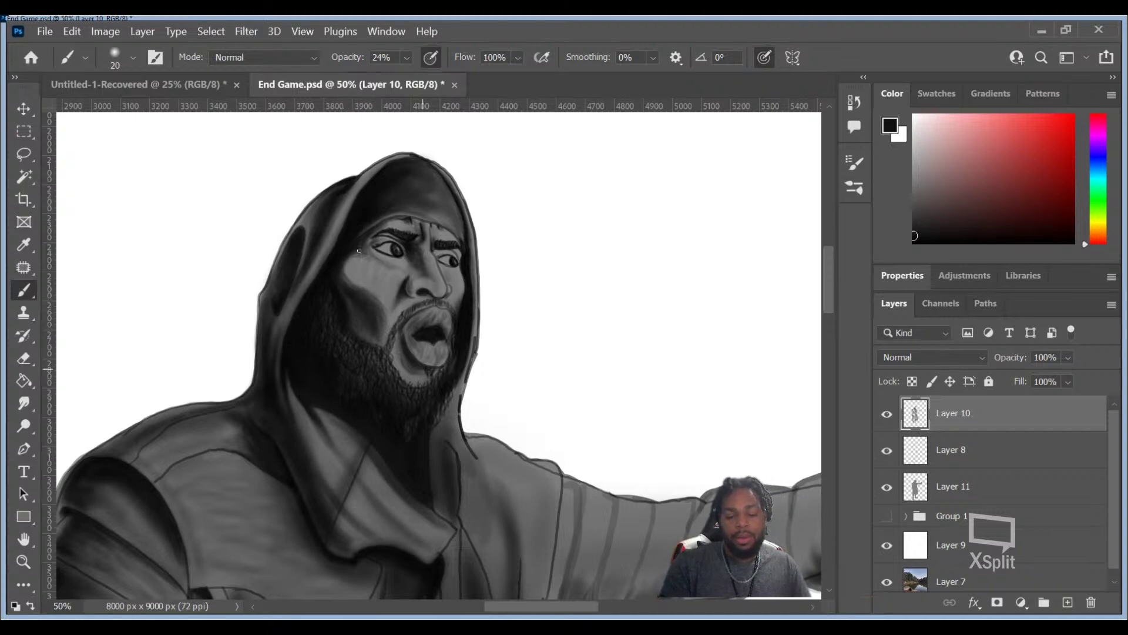
{"action": "key", "text": "bracketright"}
{"action": "key", "text": "bracketright"}
{"action": "key", "text": "bracketright"}
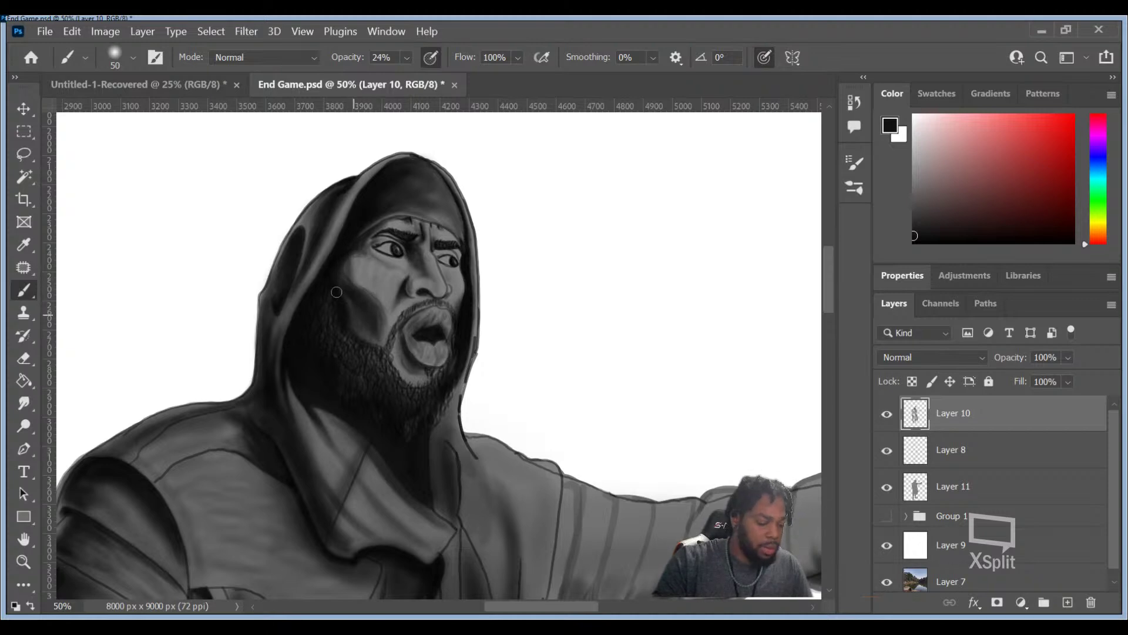
{"action": "key", "text": "bracketright"}
{"action": "key", "text": "bracketright"}
{"action": "key", "text": "bracketright"}
{"action": "key", "text": "bracketright"}
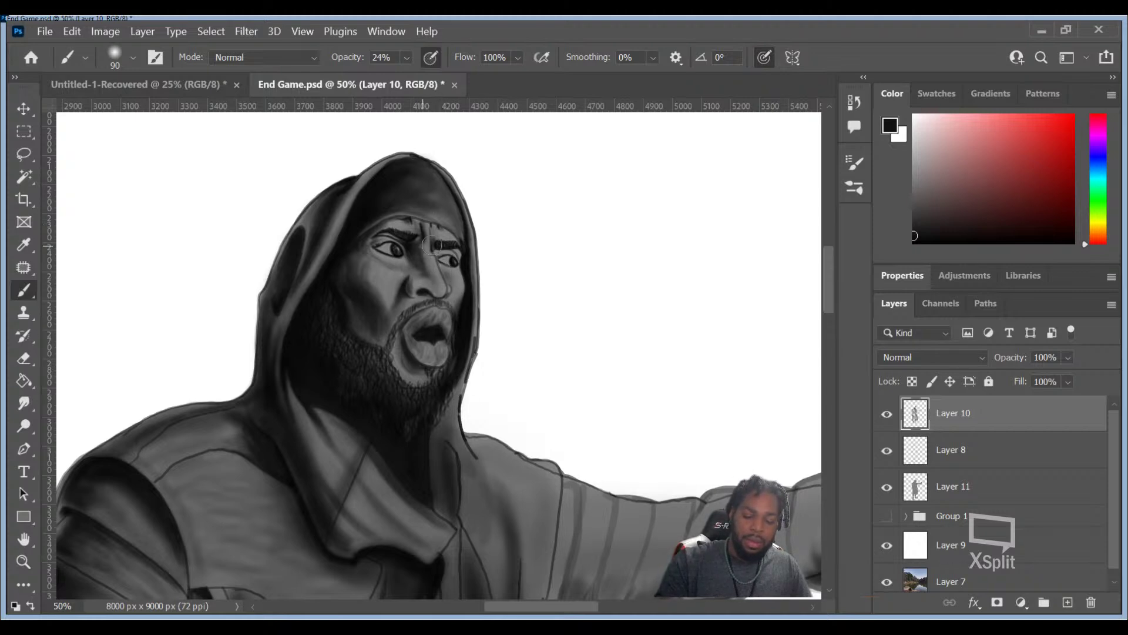
Step: Reduce the brush to 60 and on to 35 for shading around the brow and inside the top of the hood
{"action": "key", "text": "bracketleft"}
{"action": "key", "text": "bracketleft"}
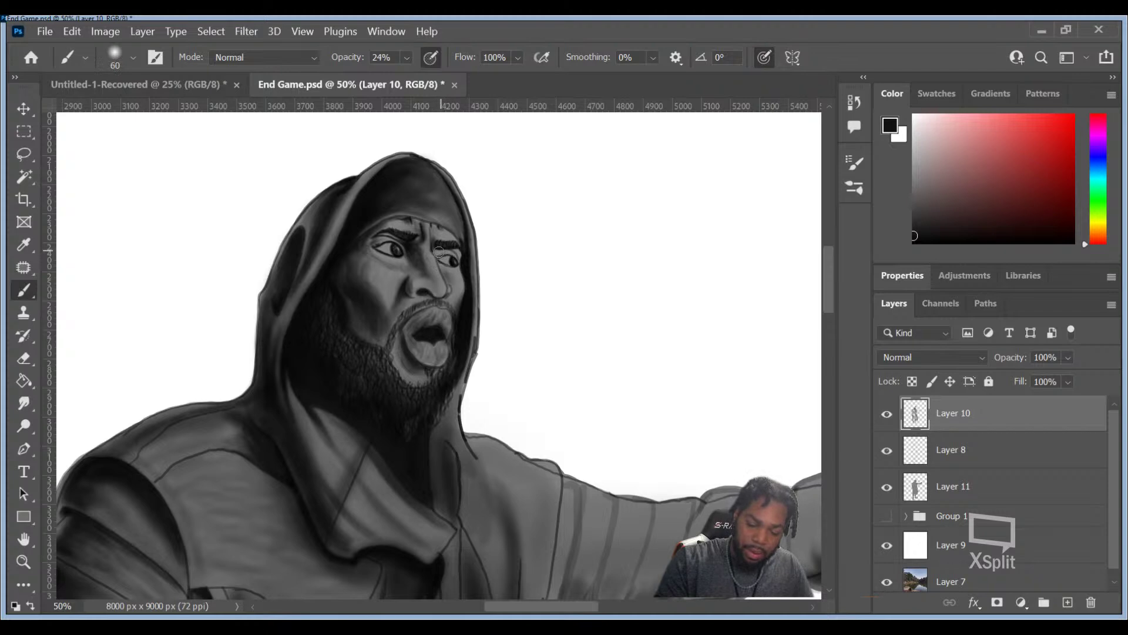
{"action": "key", "text": "bracketleft"}
{"action": "key", "text": "bracketleft"}
{"action": "key", "text": "bracketleft"}
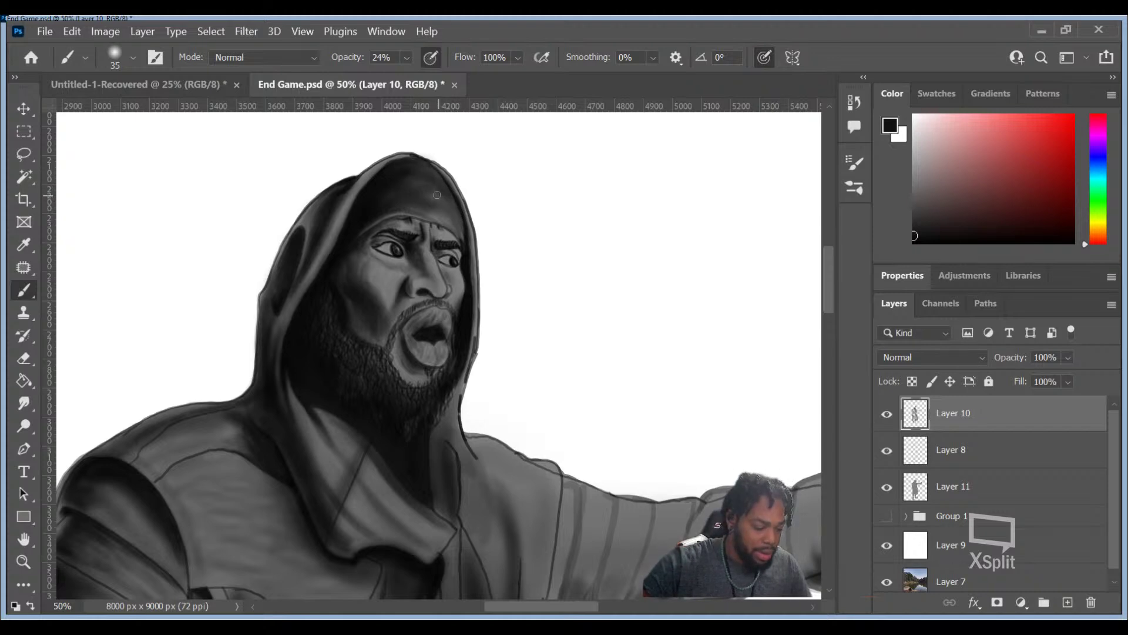
Step: Harden the brush edge and reduce its size to 15 and finally 9 for fine detail on the hood's inner edge and beard
{"action": "key", "text": "shift+bracketright"}
{"action": "key", "text": "shift+bracketright"}
{"action": "key", "text": "shift+bracketright"}
{"action": "key", "text": "shift+bracketright"}
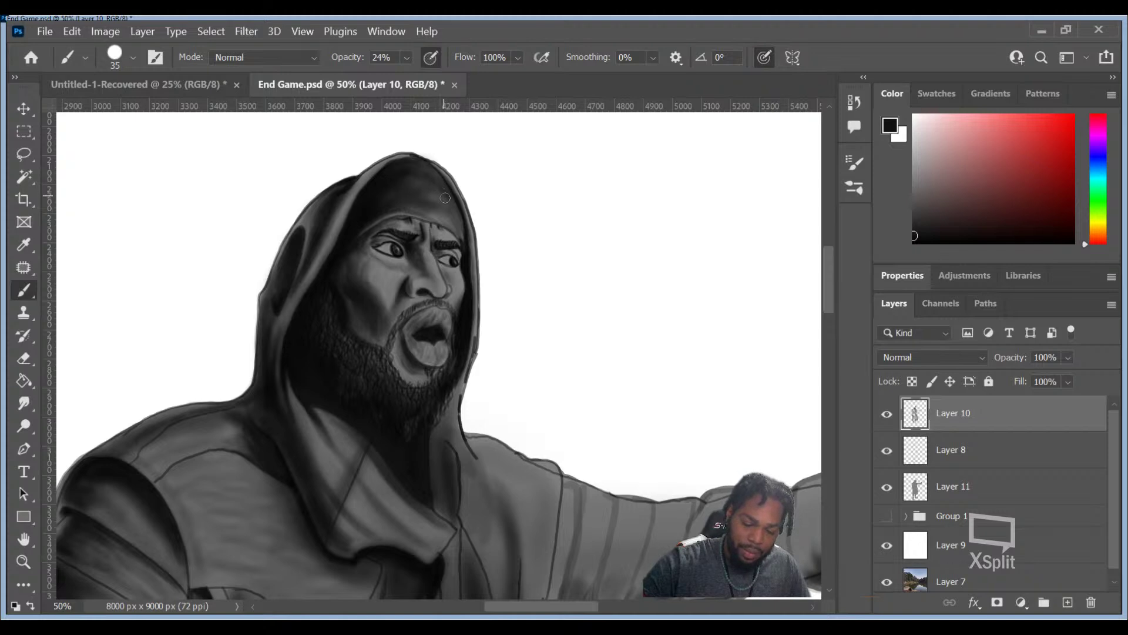
{"action": "key", "text": "bracketleft"}
{"action": "key", "text": "bracketleft"}
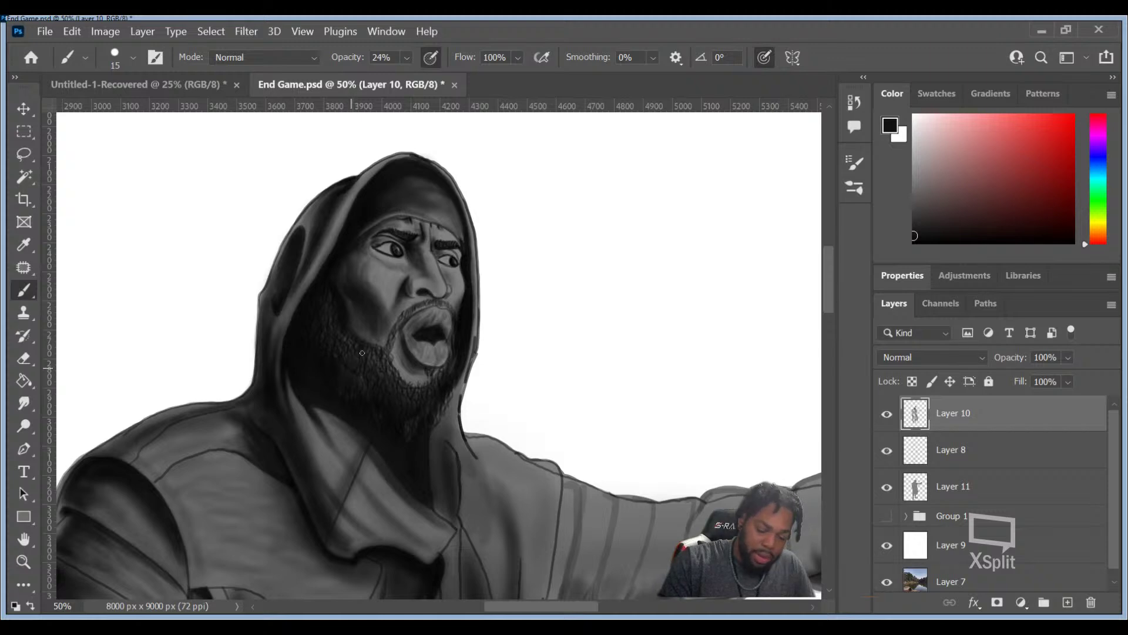
{"action": "key", "text": "bracketleft"}
{"action": "key", "text": "bracketleft"}
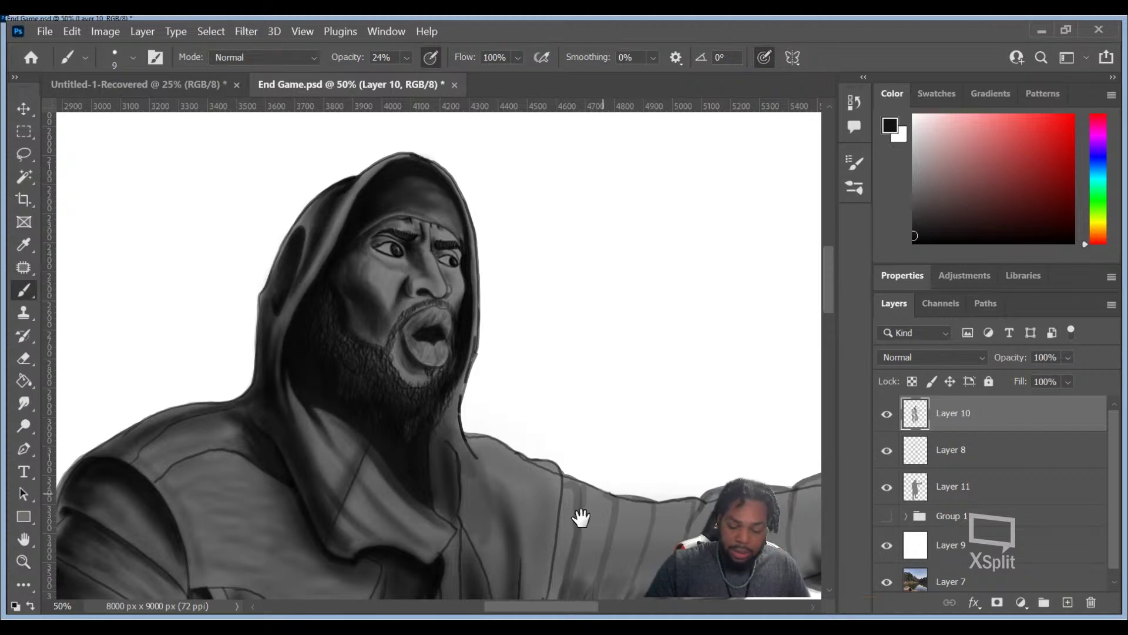
Step: Set up a soft-edged brush at size 30 for shading the outstretched sleeve on Layer 10
{"action": "left_click_drag", "start_coordinate": [565, 453], "coordinate": [539, 330]}
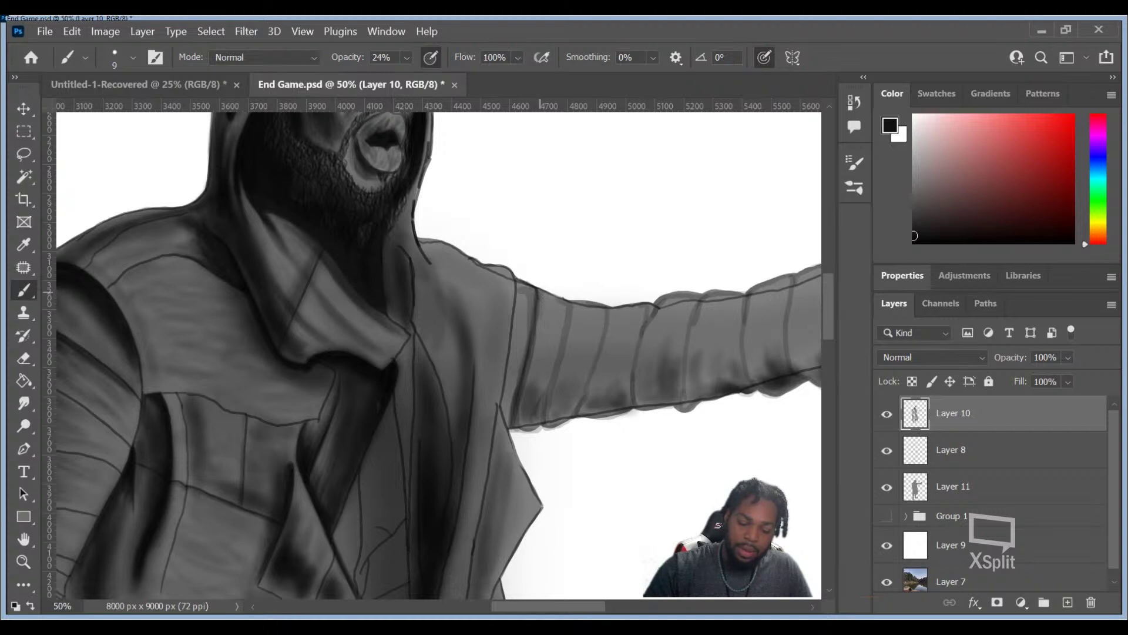
{"action": "key", "text": "bracketright"}
{"action": "key", "text": "bracketright"}
{"action": "key", "text": "bracketright"}
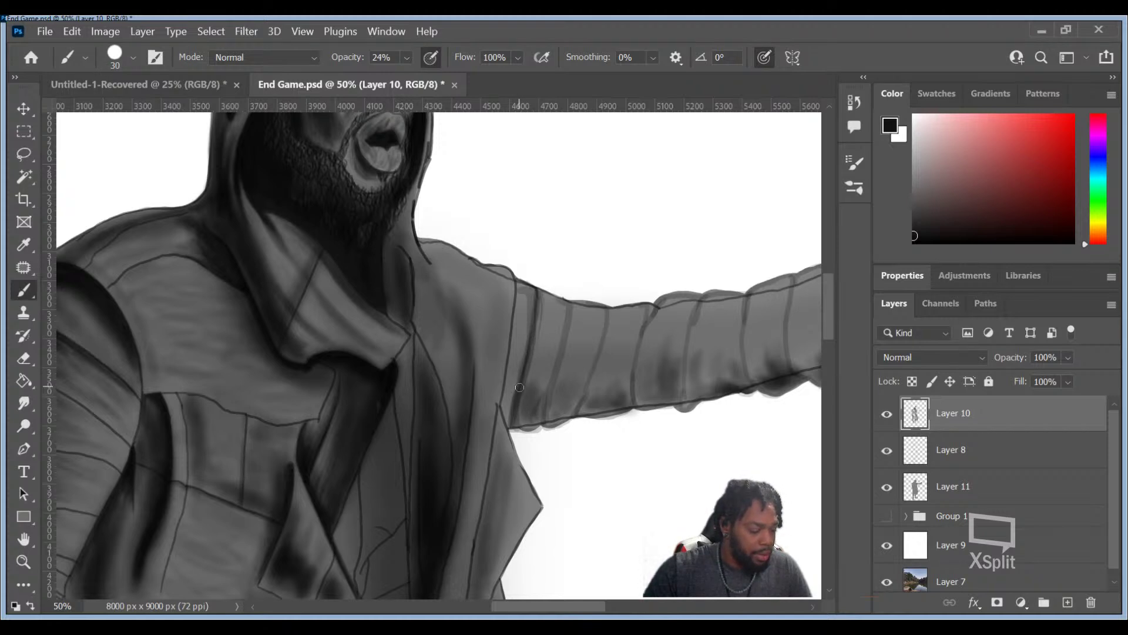
{"action": "key", "text": "shift+bracketleft"}
{"action": "key", "text": "shift+bracketleft"}
{"action": "key", "text": "shift+bracketleft"}
{"action": "key", "text": "shift+bracketleft"}
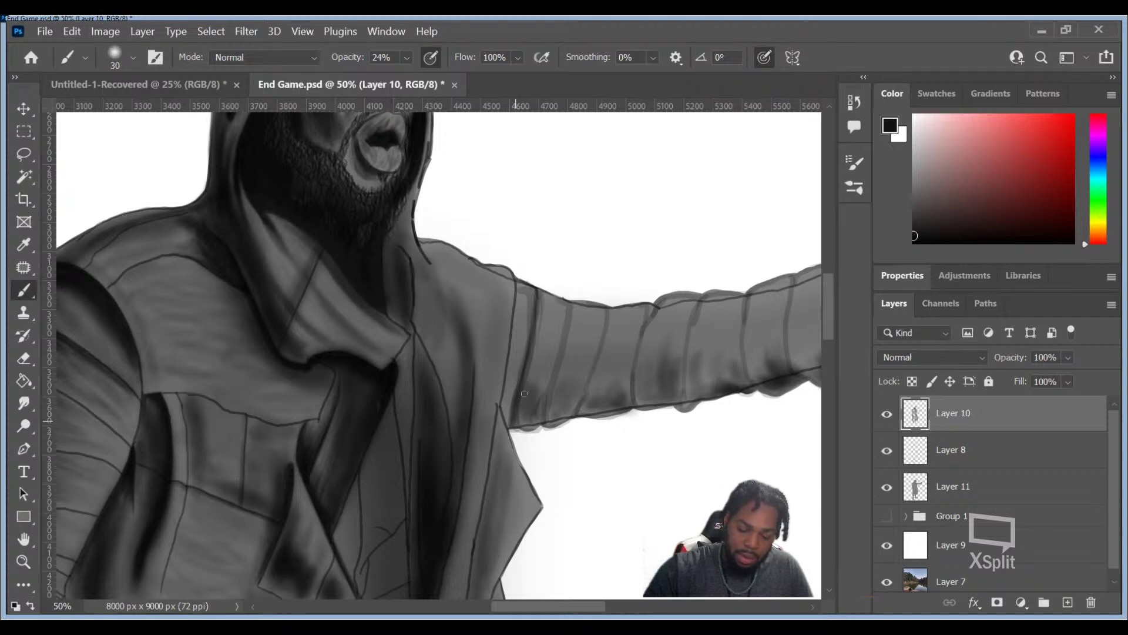
Step: Darken the folds along the outstretched upper sleeve and the seam where it joins the coat's shoulder
{"action": "left_click_drag", "start_coordinate": [533, 358], "coordinate": [540, 292]}
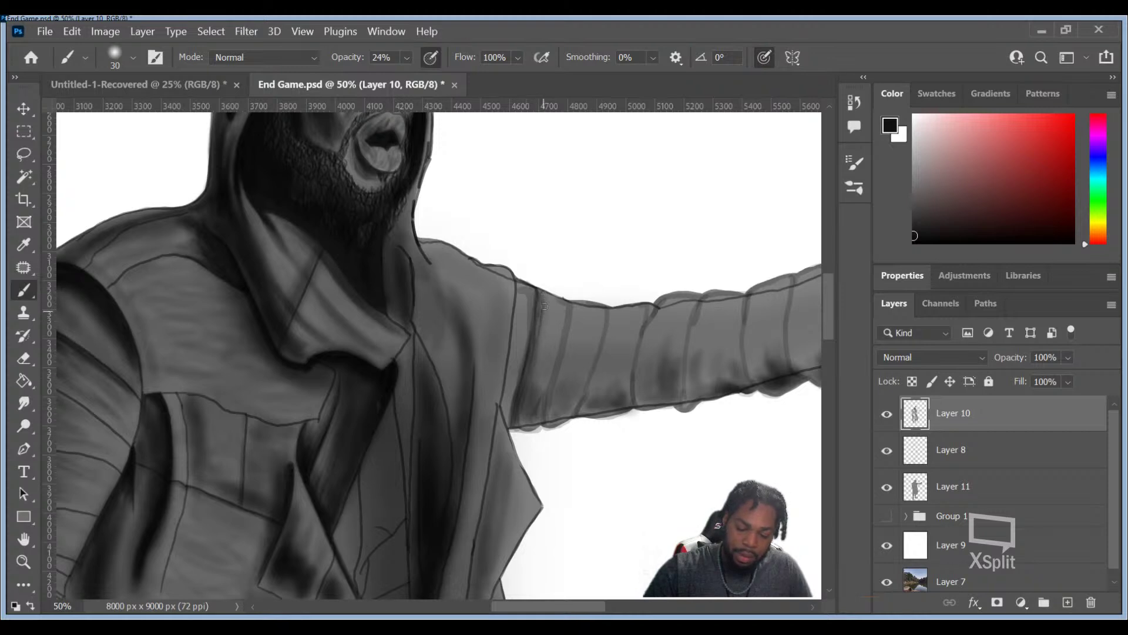
{"action": "left_click_drag", "start_coordinate": [554, 402], "coordinate": [577, 303]}
{"action": "left_click_drag", "start_coordinate": [563, 355], "coordinate": [572, 315]}
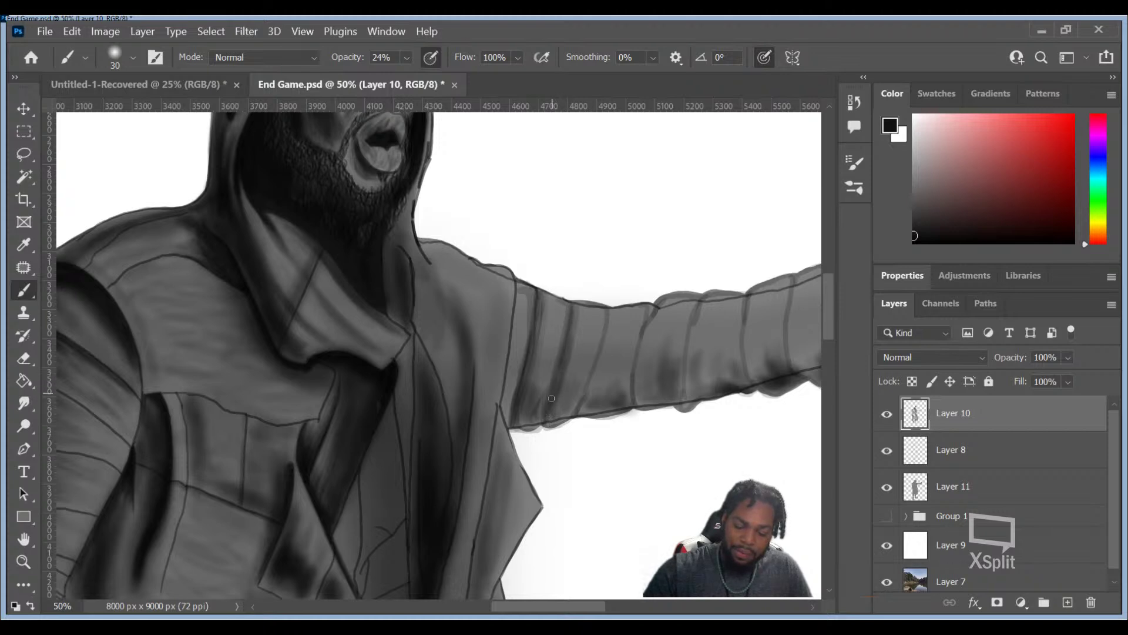
{"action": "mouse_move", "coordinate": [585, 402]}
{"action": "left_mouse_down"}
{"action": "mouse_move", "coordinate": [593, 375]}
{"action": "mouse_move", "coordinate": [586, 415]}
{"action": "mouse_move", "coordinate": [610, 322]}
{"action": "left_mouse_up"}
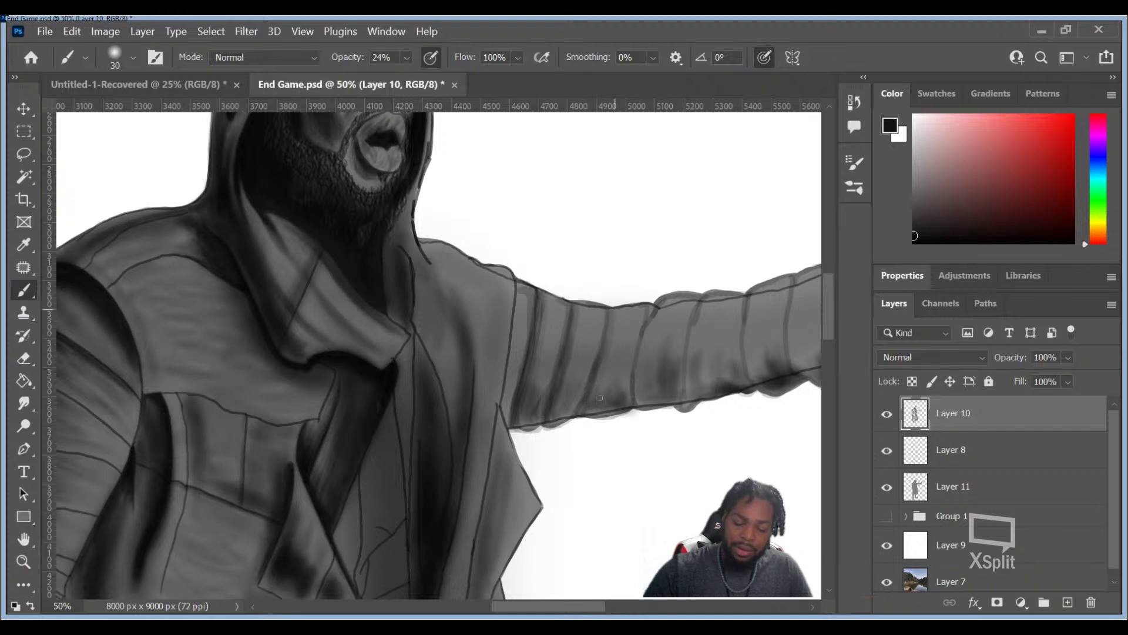
{"action": "mouse_move", "coordinate": [597, 376]}
{"action": "left_mouse_down"}
{"action": "mouse_move", "coordinate": [612, 308]}
{"action": "mouse_move", "coordinate": [592, 395]}
{"action": "mouse_move", "coordinate": [606, 375]}
{"action": "mouse_move", "coordinate": [590, 406]}
{"action": "mouse_move", "coordinate": [617, 309]}
{"action": "left_mouse_up"}
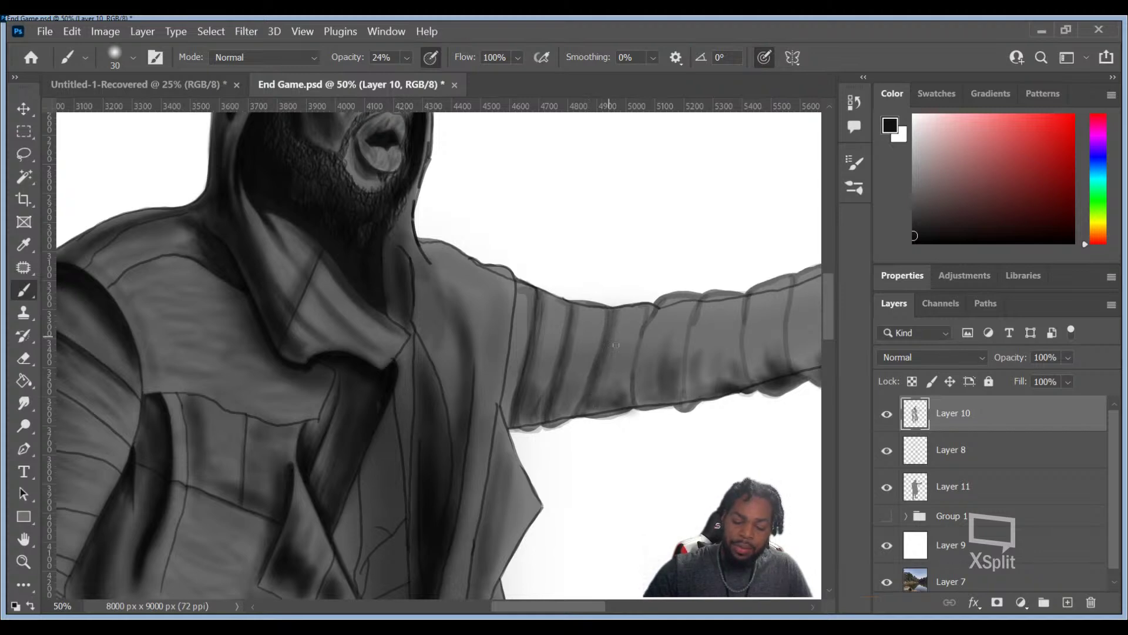
{"action": "left_click_drag", "start_coordinate": [611, 355], "coordinate": [620, 307]}
{"action": "left_click_drag", "start_coordinate": [637, 387], "coordinate": [651, 320]}
{"action": "left_click_drag", "start_coordinate": [638, 361], "coordinate": [663, 306]}
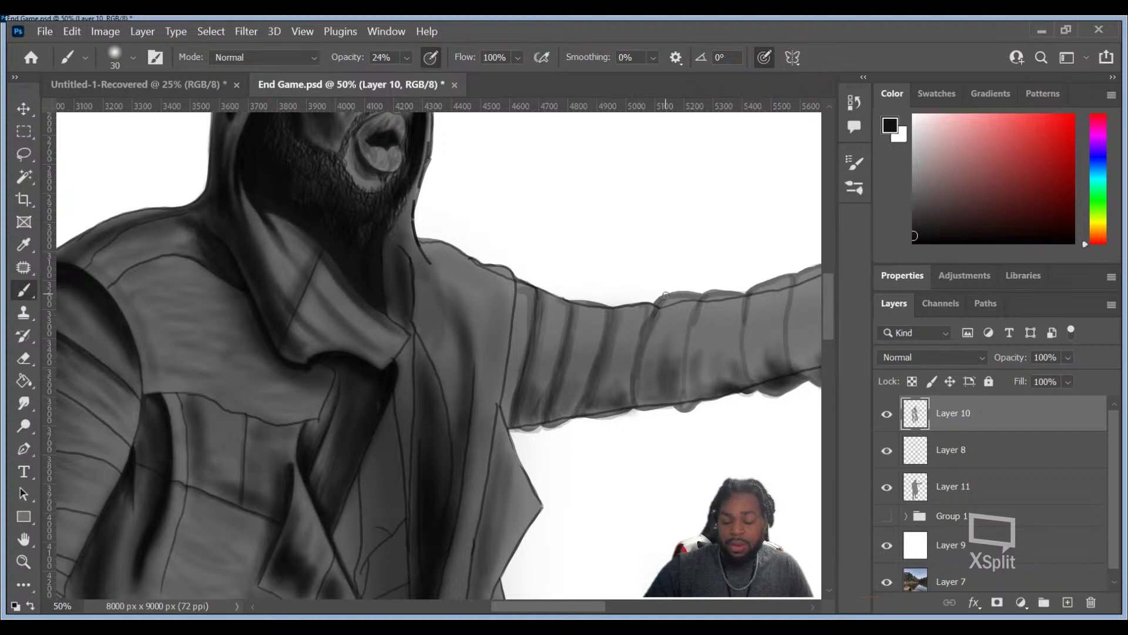
{"action": "mouse_move", "coordinate": [642, 395]}
{"action": "left_mouse_down"}
{"action": "mouse_move", "coordinate": [643, 364]}
{"action": "mouse_move", "coordinate": [642, 405]}
{"action": "mouse_move", "coordinate": [656, 313]}
{"action": "mouse_move", "coordinate": [643, 337]}
{"action": "mouse_move", "coordinate": [661, 299]}
{"action": "mouse_move", "coordinate": [637, 369]}
{"action": "left_mouse_up"}
{"action": "mouse_move", "coordinate": [645, 331]}
{"action": "left_mouse_down"}
{"action": "mouse_move", "coordinate": [634, 405]}
{"action": "mouse_move", "coordinate": [638, 387]}
{"action": "mouse_move", "coordinate": [647, 401]}
{"action": "left_mouse_up"}
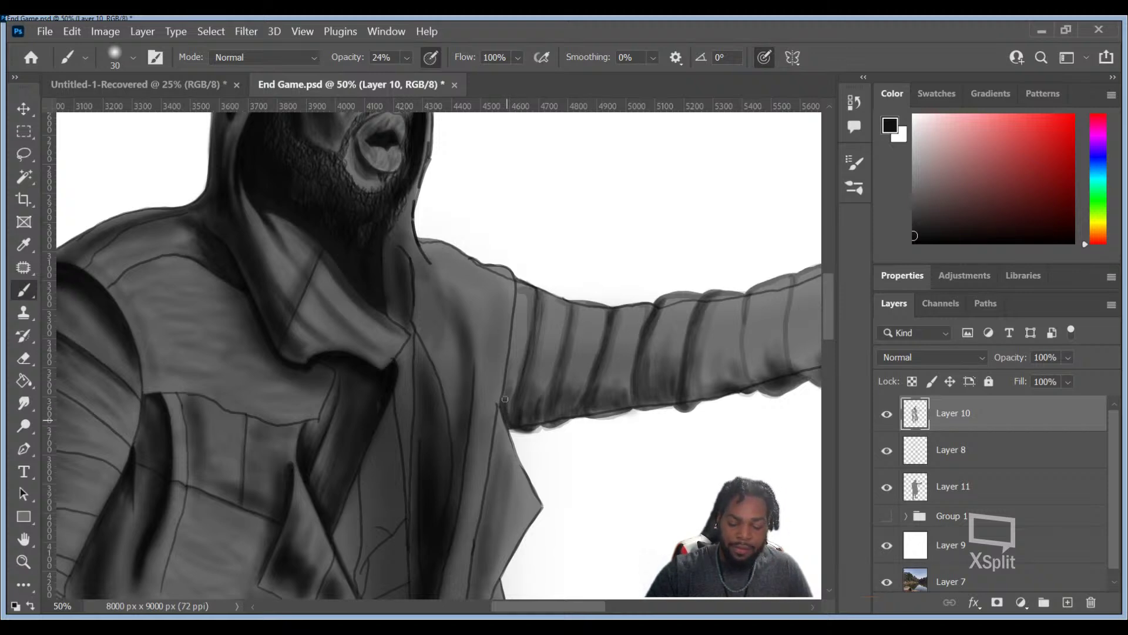
{"action": "left_click_drag", "start_coordinate": [514, 345], "coordinate": [522, 279]}
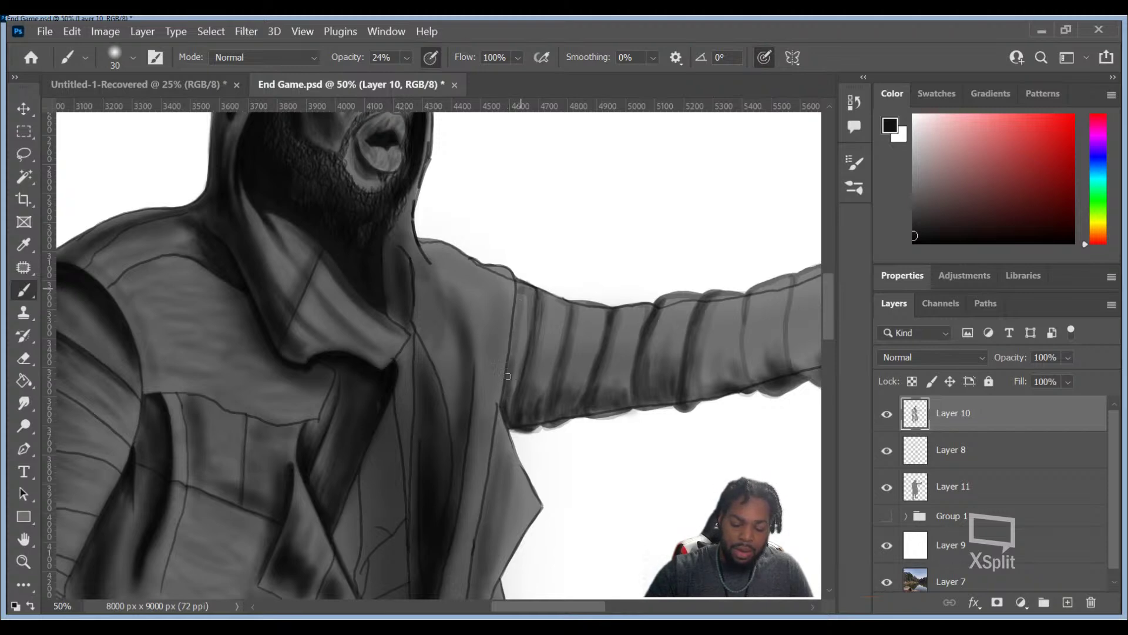
{"action": "mouse_move", "coordinate": [513, 374]}
{"action": "left_mouse_down"}
{"action": "mouse_move", "coordinate": [522, 292]}
{"action": "mouse_move", "coordinate": [510, 415]}
{"action": "left_mouse_up"}
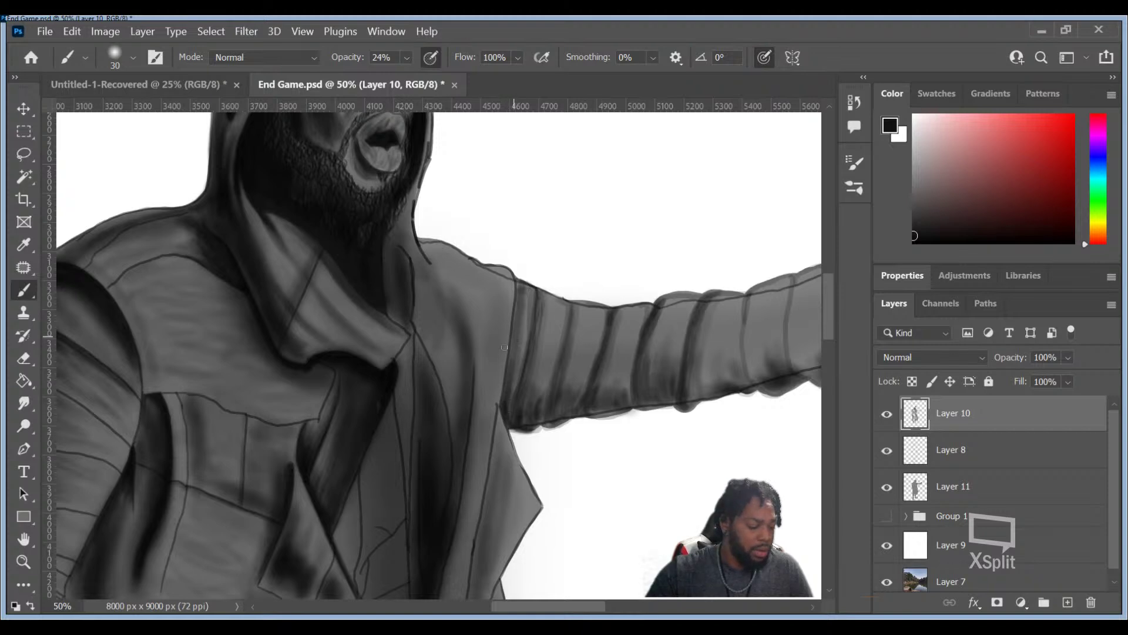
Step: Set the brush to size 10 and 52% opacity, and strengthen the upper sleeve's outlines and fold lines on Layer 8
{"action": "key", "text": "bracketleft"}
{"action": "key", "text": "bracketleft"}
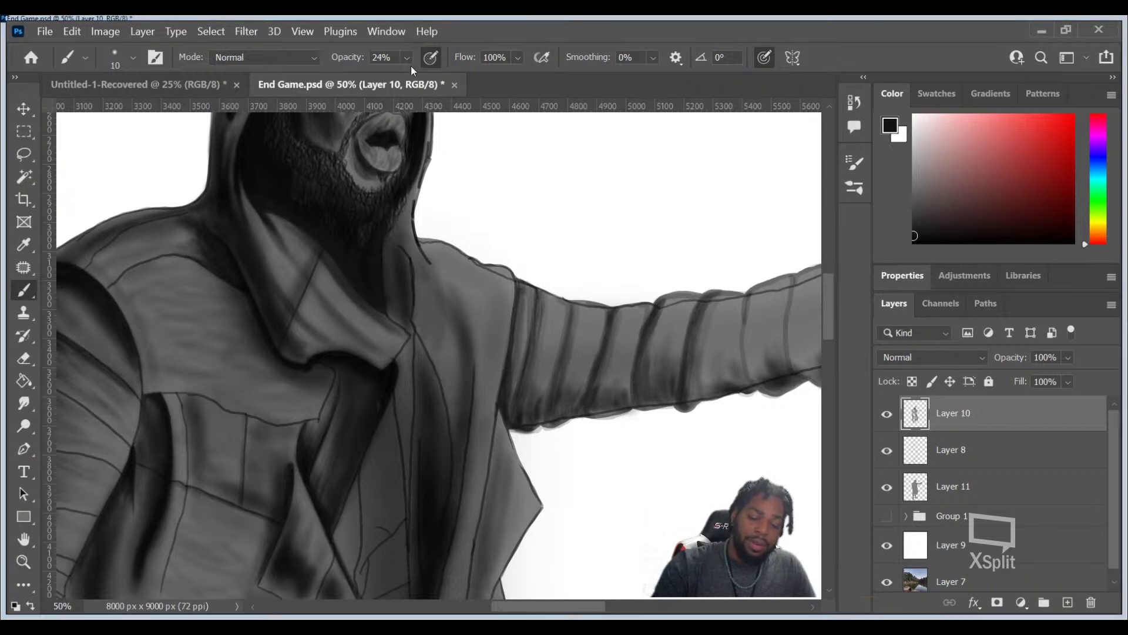
{"action": "key", "text": "5"}
{"action": "key", "text": "2"}
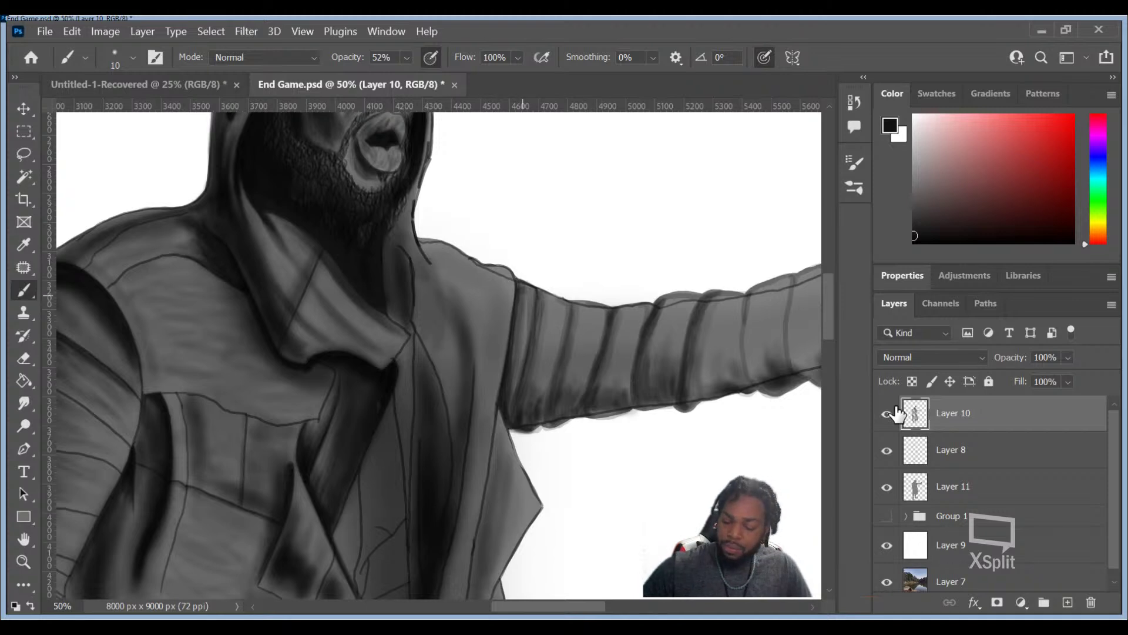
{"action": "left_click", "coordinate": [946, 441]}
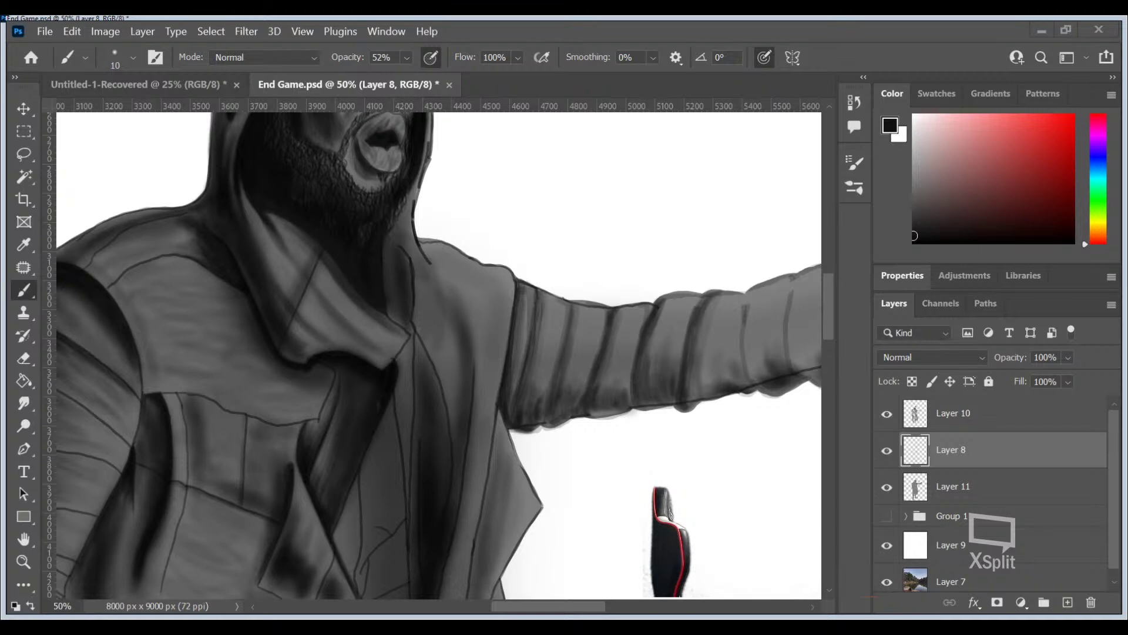
{"action": "left_click_drag", "start_coordinate": [670, 515], "coordinate": [661, 558]}
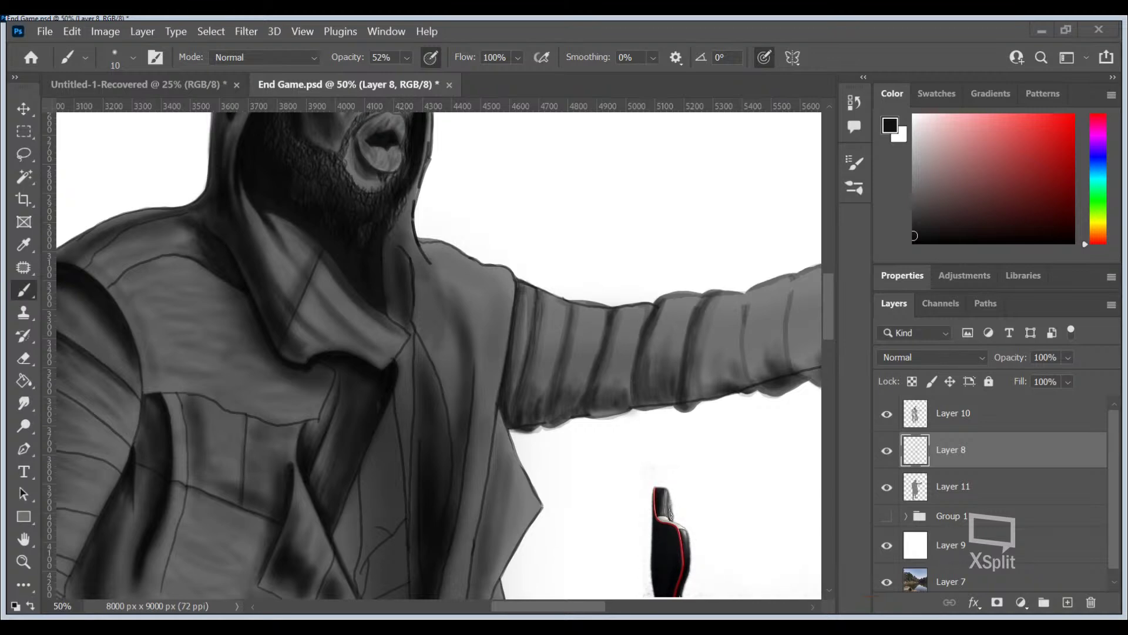
{"action": "left_click_drag", "start_coordinate": [647, 580], "coordinate": [645, 595]}
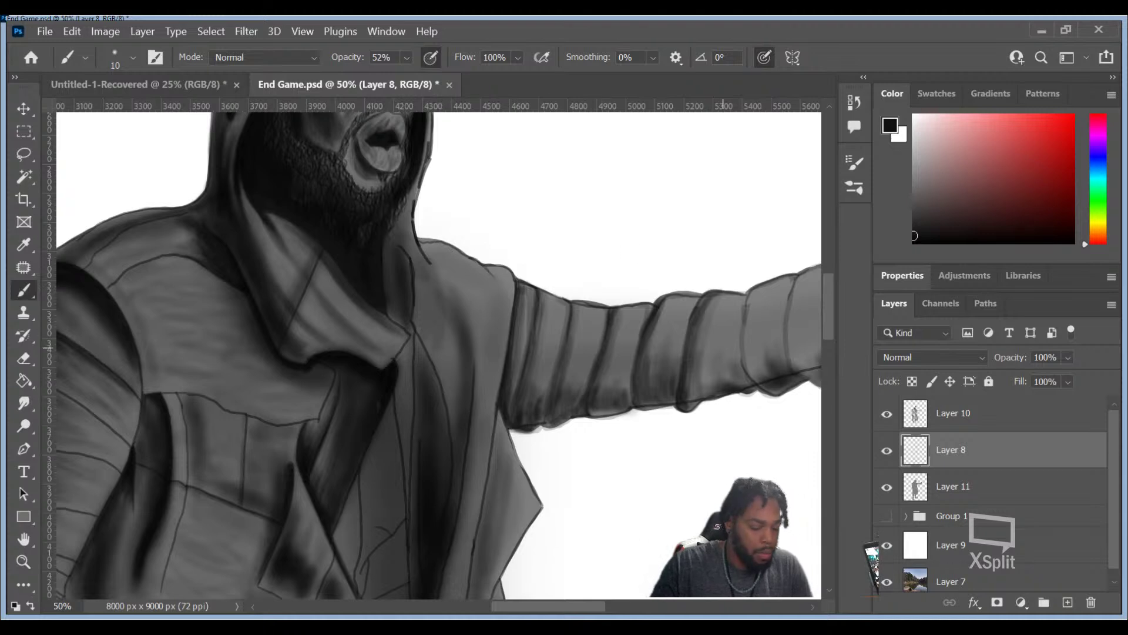
Step: Redraw the forearm's outlines and fold lines on Layer 8, including the sleeve's underside and the cuff edge at the wrist
{"action": "left_click_drag", "start_coordinate": [733, 320], "coordinate": [496, 305]}
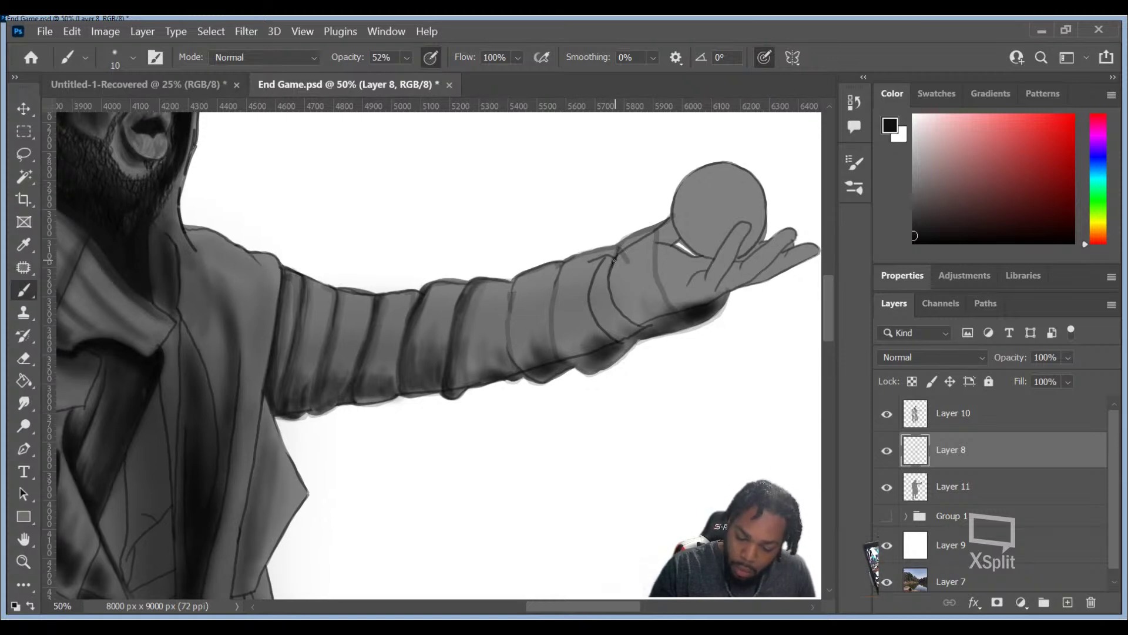
{"action": "left_click_drag", "start_coordinate": [615, 256], "coordinate": [669, 215]}
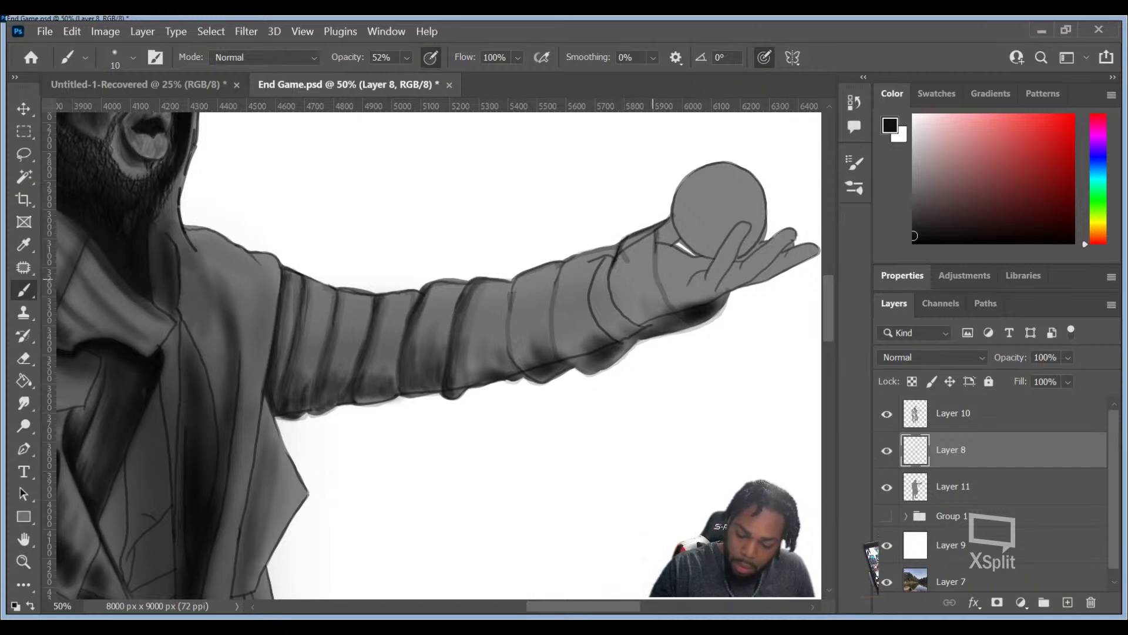
{"action": "mouse_move", "coordinate": [684, 325]}
{"action": "left_mouse_down"}
{"action": "mouse_move", "coordinate": [722, 305]}
{"action": "mouse_move", "coordinate": [712, 322]}
{"action": "left_mouse_up"}
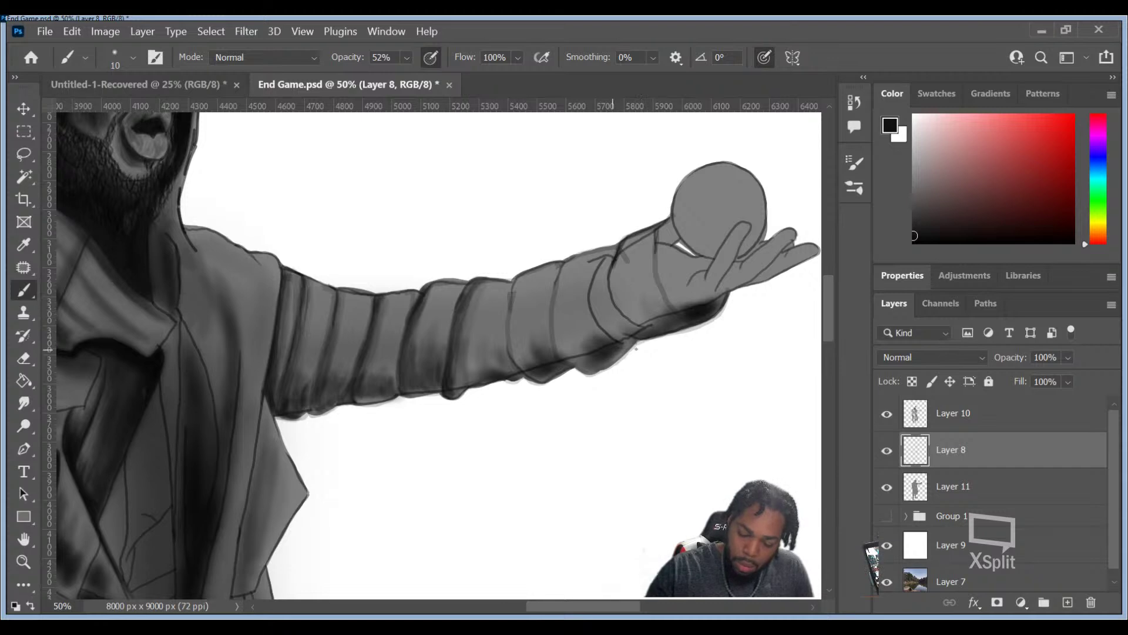
{"action": "mouse_move", "coordinate": [636, 352]}
{"action": "left_mouse_down"}
{"action": "mouse_move", "coordinate": [607, 366]}
{"action": "mouse_move", "coordinate": [561, 356]}
{"action": "mouse_move", "coordinate": [570, 365]}
{"action": "mouse_move", "coordinate": [559, 270]}
{"action": "left_mouse_up"}
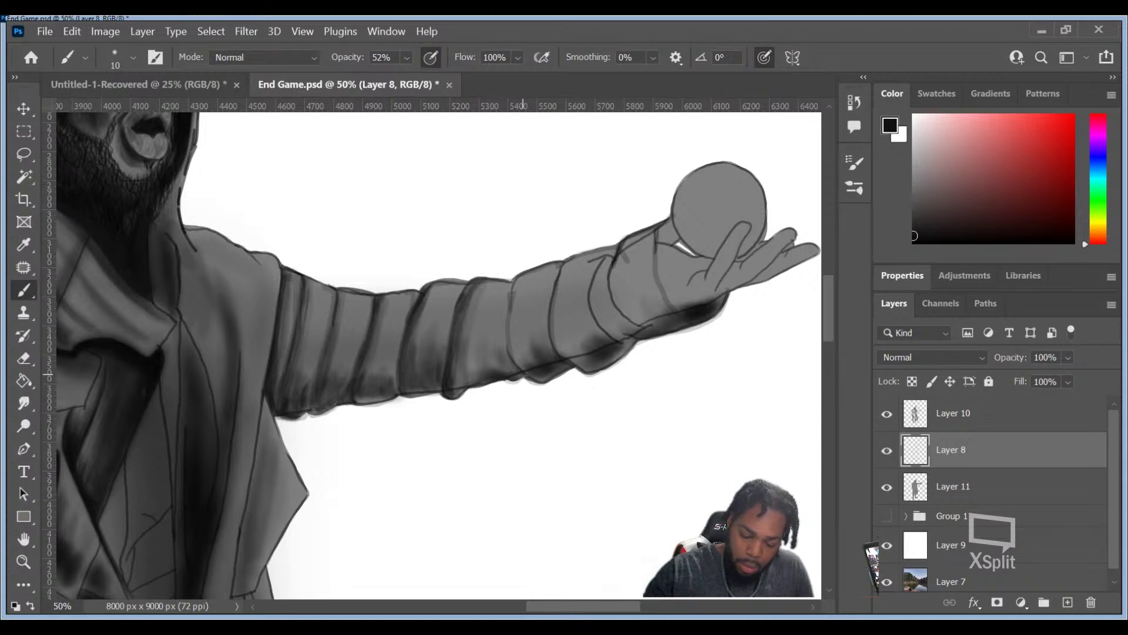
{"action": "left_click_drag", "start_coordinate": [510, 359], "coordinate": [510, 283]}
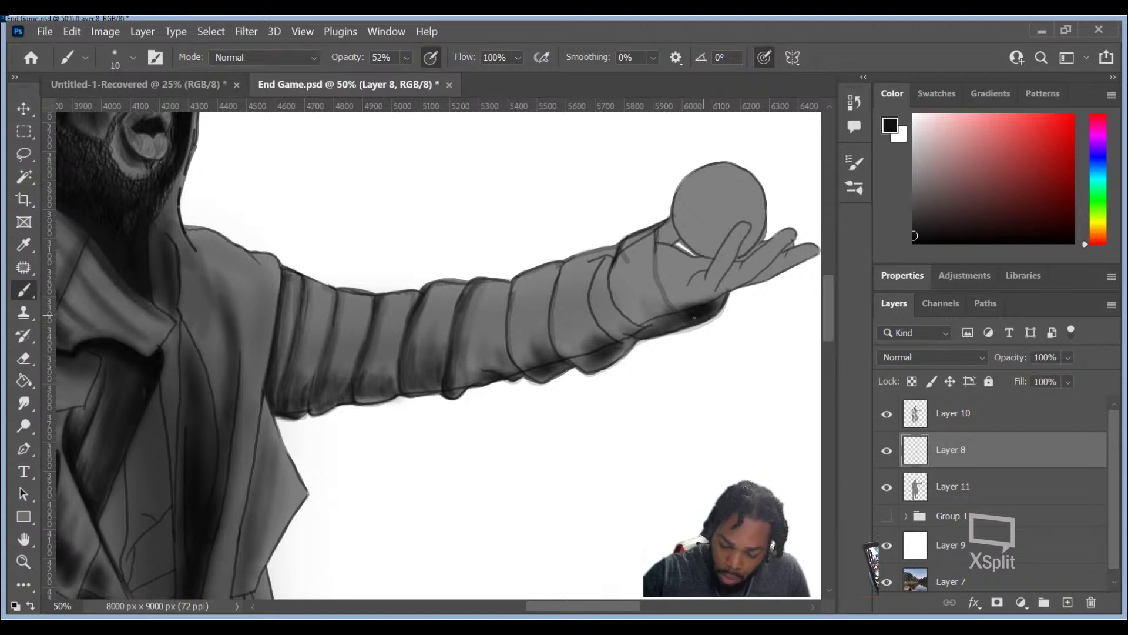
{"action": "left_click_drag", "start_coordinate": [676, 309], "coordinate": [654, 231]}
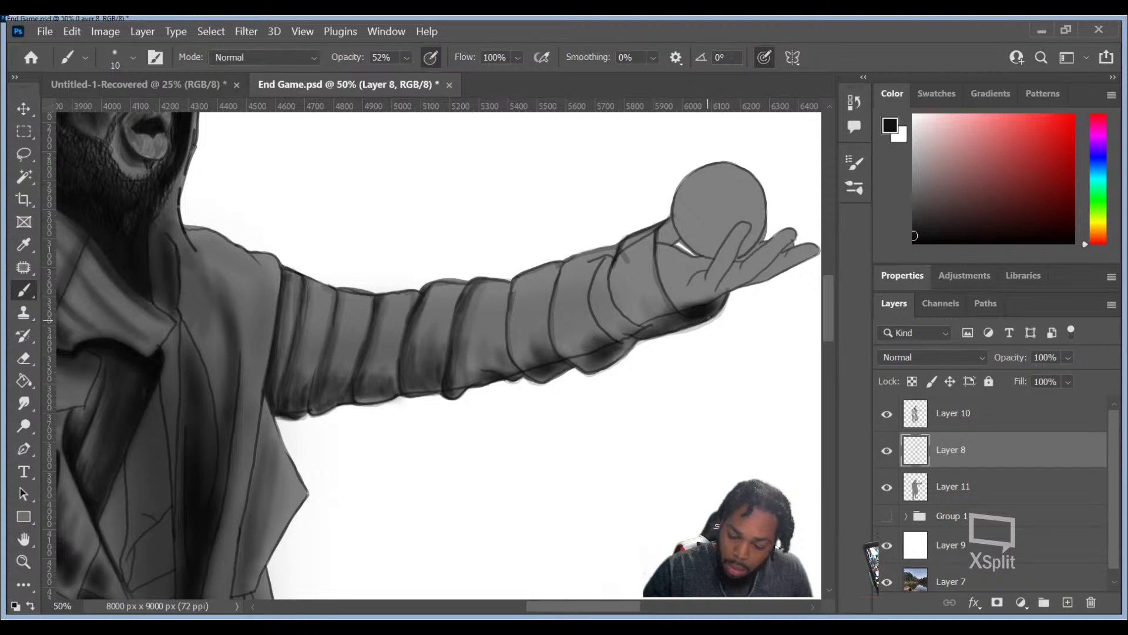
Step: Shade the tops of the forearm sleeve folds on Layer 10 with a soft brush at size 30
{"action": "left_click", "coordinate": [969, 418]}
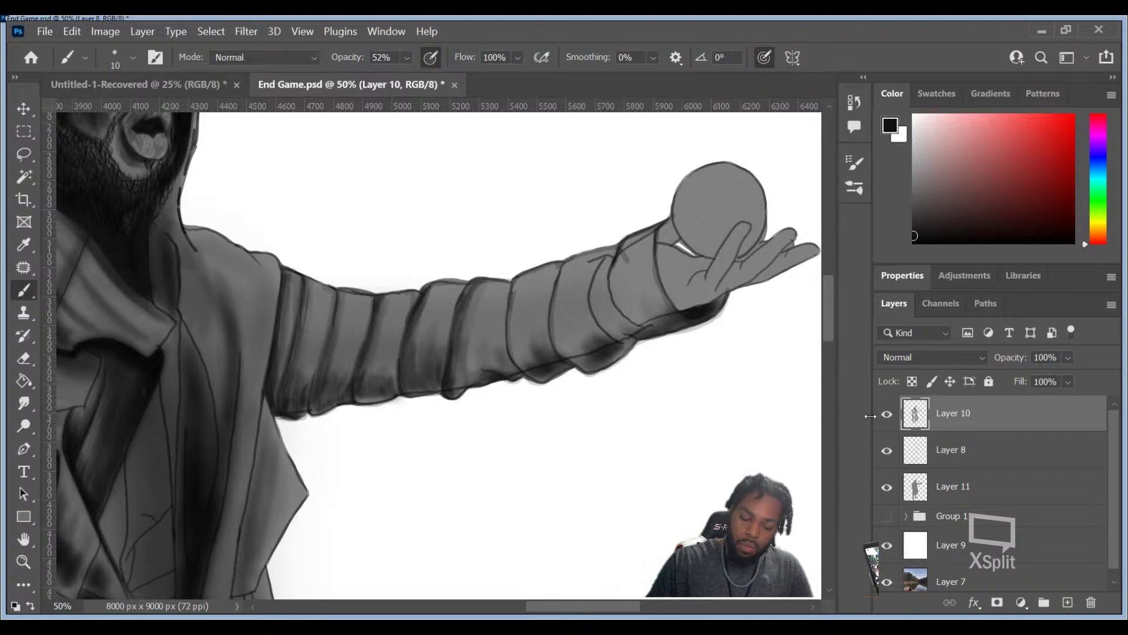
{"action": "left_click", "coordinate": [943, 453]}
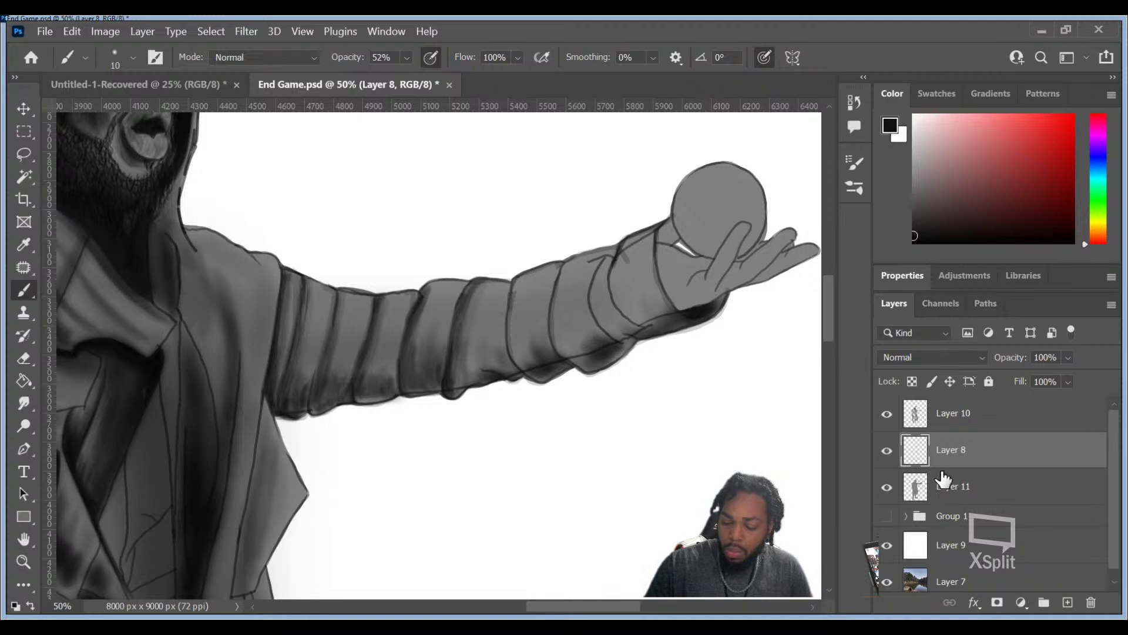
{"action": "left_click", "coordinate": [952, 422]}
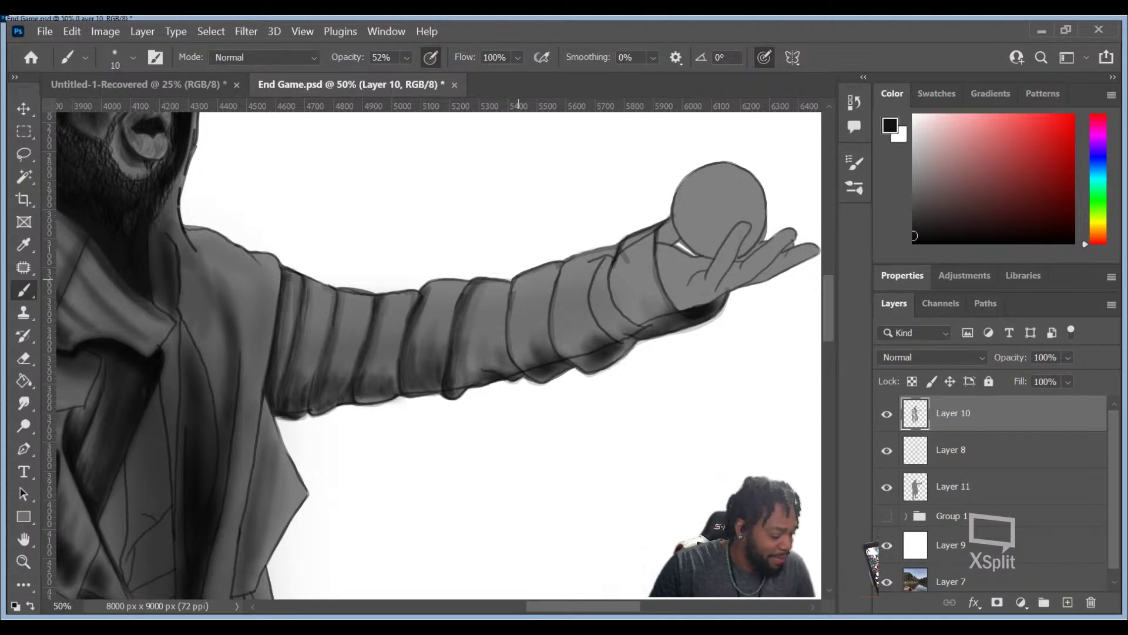
{"action": "key", "text": "bracketright"}
{"action": "key", "text": "bracketright"}
{"action": "key", "text": "bracketright"}
{"action": "key", "text": "bracketright"}
{"action": "key", "text": "bracketright"}
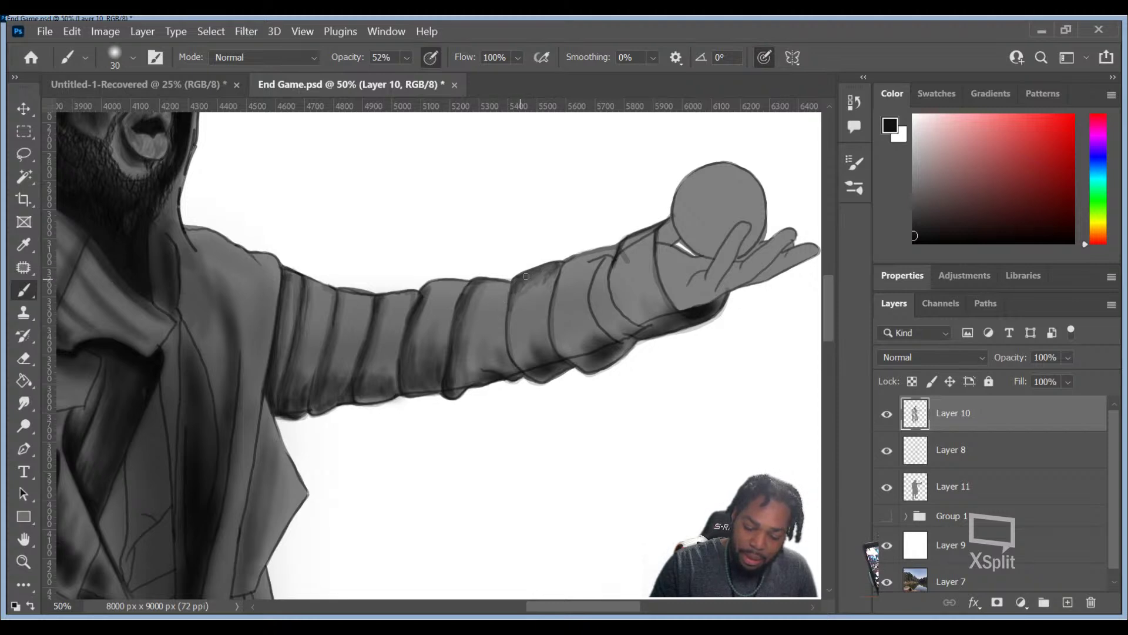
{"action": "mouse_move", "coordinate": [554, 276]}
{"action": "left_mouse_down"}
{"action": "mouse_move", "coordinate": [547, 268]}
{"action": "mouse_move", "coordinate": [511, 298]}
{"action": "left_mouse_up"}
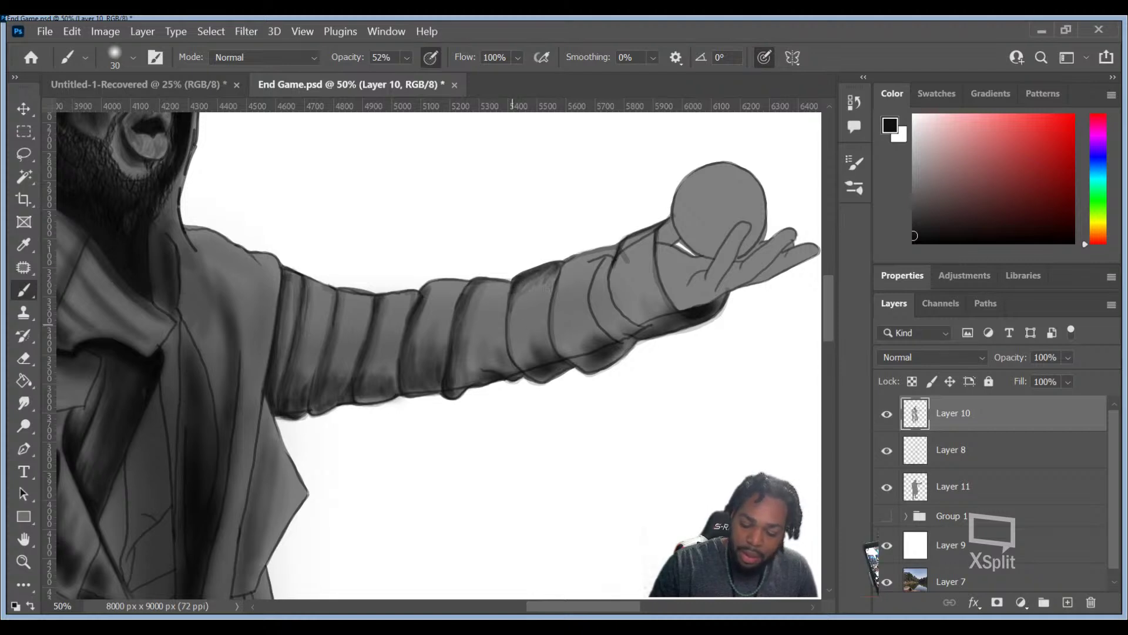
{"action": "left_click_drag", "start_coordinate": [615, 247], "coordinate": [564, 272]}
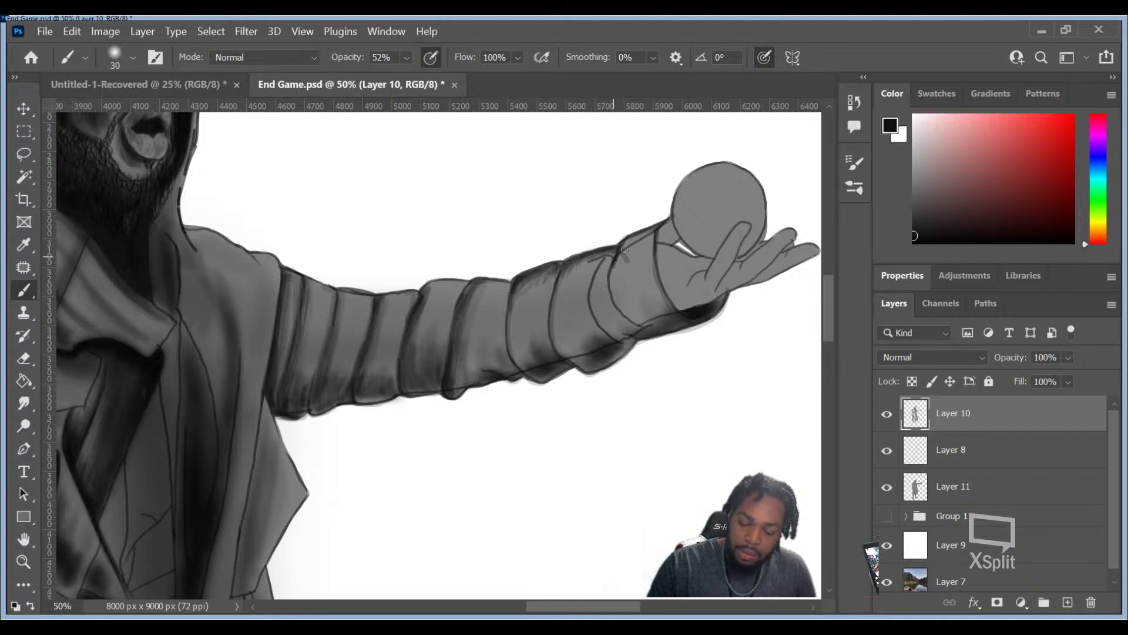
Step: Darken the folds on the forearm's underside on Layer 8, and refine the sleeve's edge lines with the brush at size 15
{"action": "left_click", "coordinate": [947, 451]}
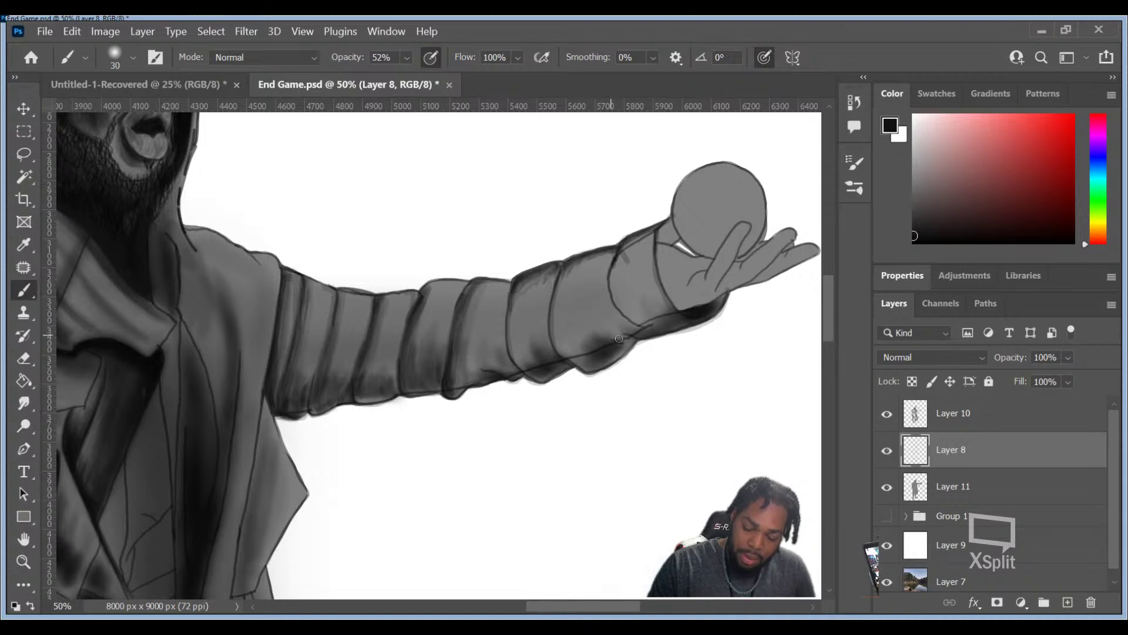
{"action": "mouse_move", "coordinate": [615, 340]}
{"action": "left_mouse_down"}
{"action": "mouse_move", "coordinate": [627, 283]}
{"action": "mouse_move", "coordinate": [584, 353]}
{"action": "mouse_move", "coordinate": [627, 338]}
{"action": "left_mouse_up"}
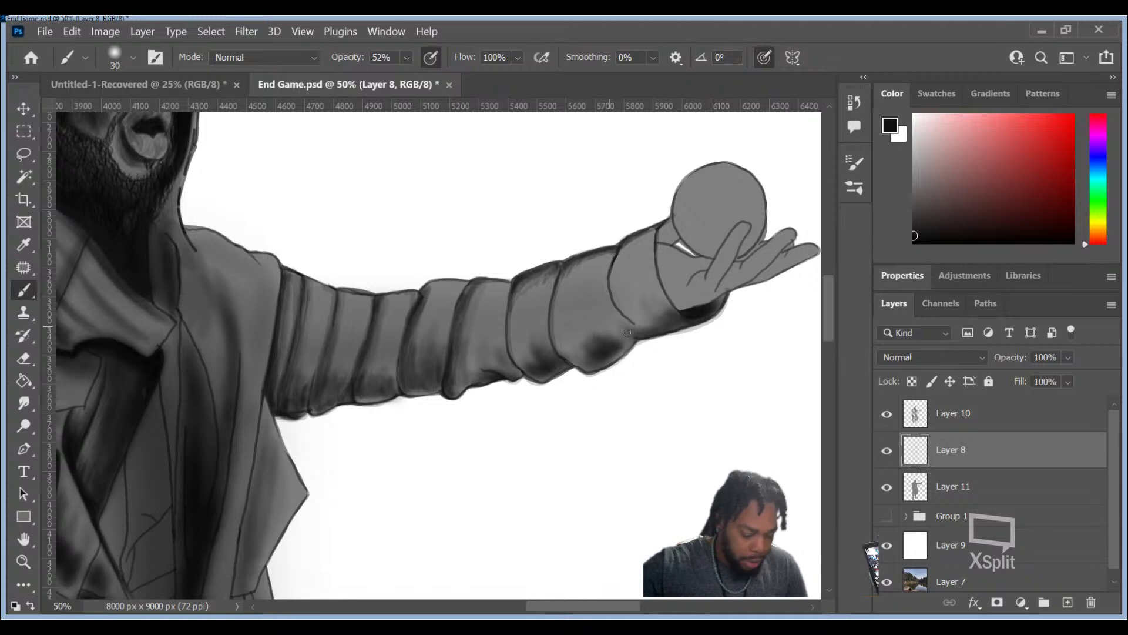
{"action": "key", "text": "bracketleft"}
{"action": "key", "text": "bracketleft"}
{"action": "key", "text": "bracketleft"}
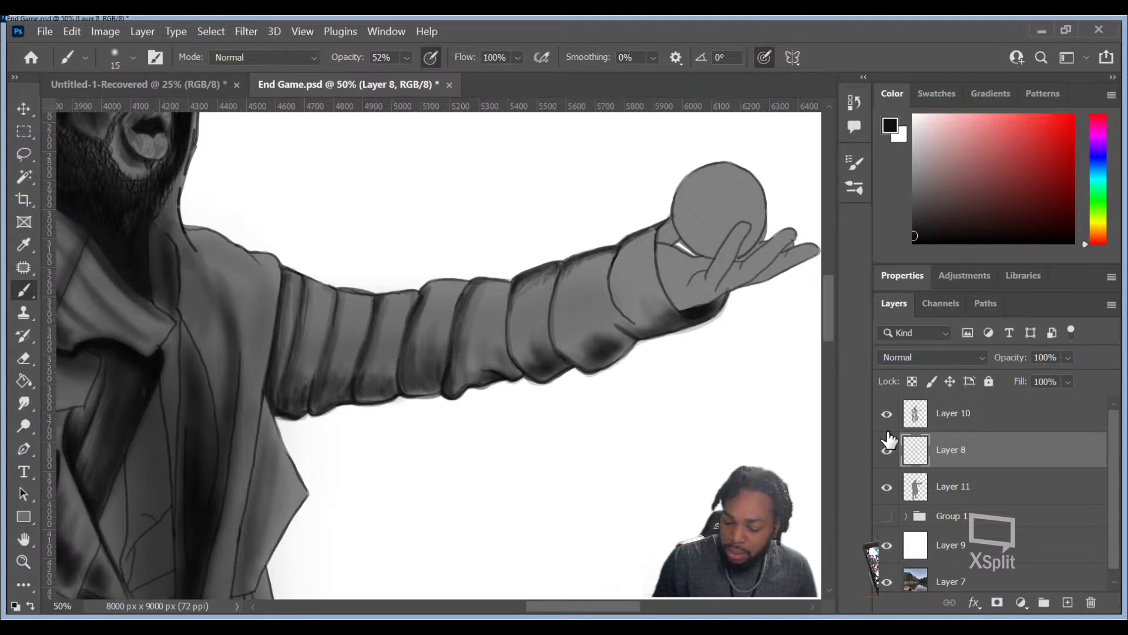
{"action": "left_click", "coordinate": [978, 414]}
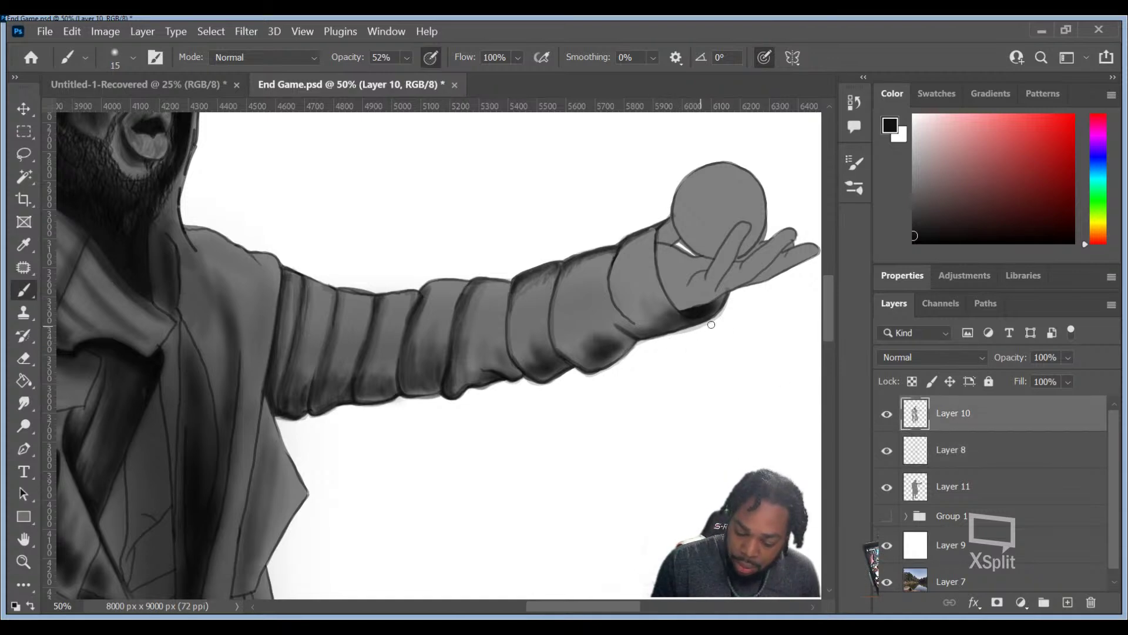
{"action": "left_click", "coordinate": [959, 450]}
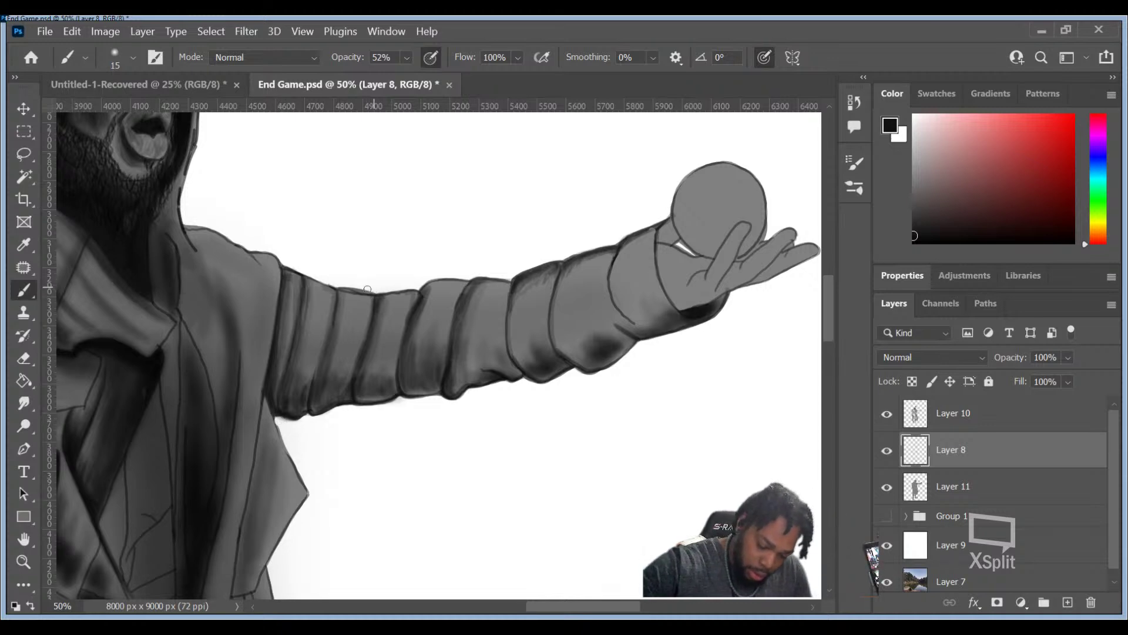
{"action": "left_click", "coordinate": [967, 484]}
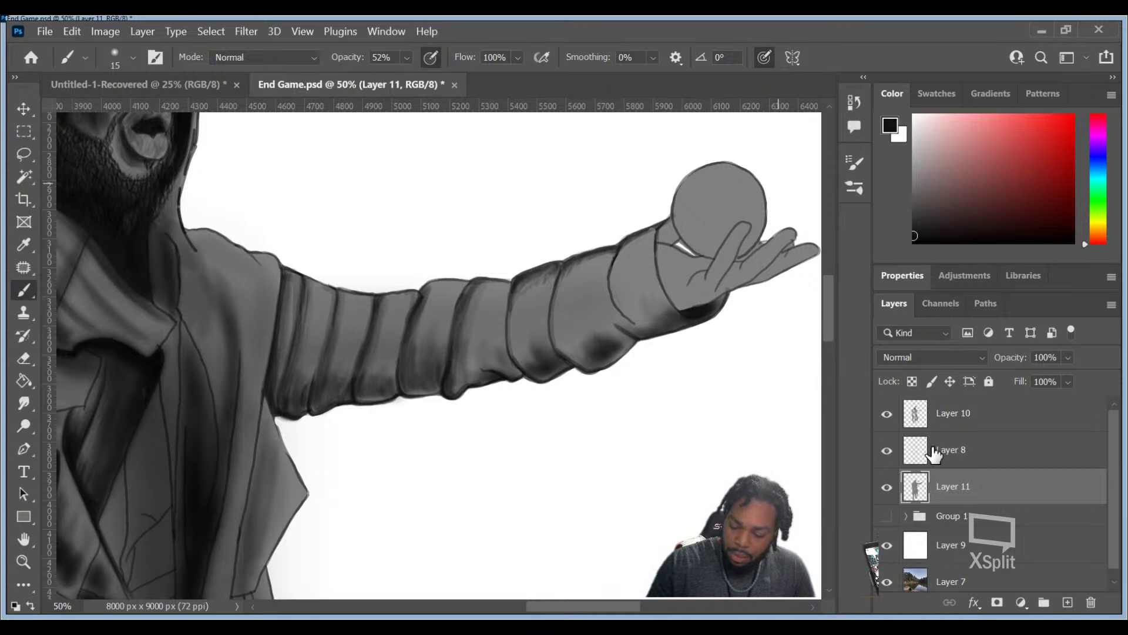
Step: Shade along the outstretched sleeve's upper edge on Layer 10 with the brush at size 45 and 23% opacity
{"action": "left_click", "coordinate": [970, 412]}
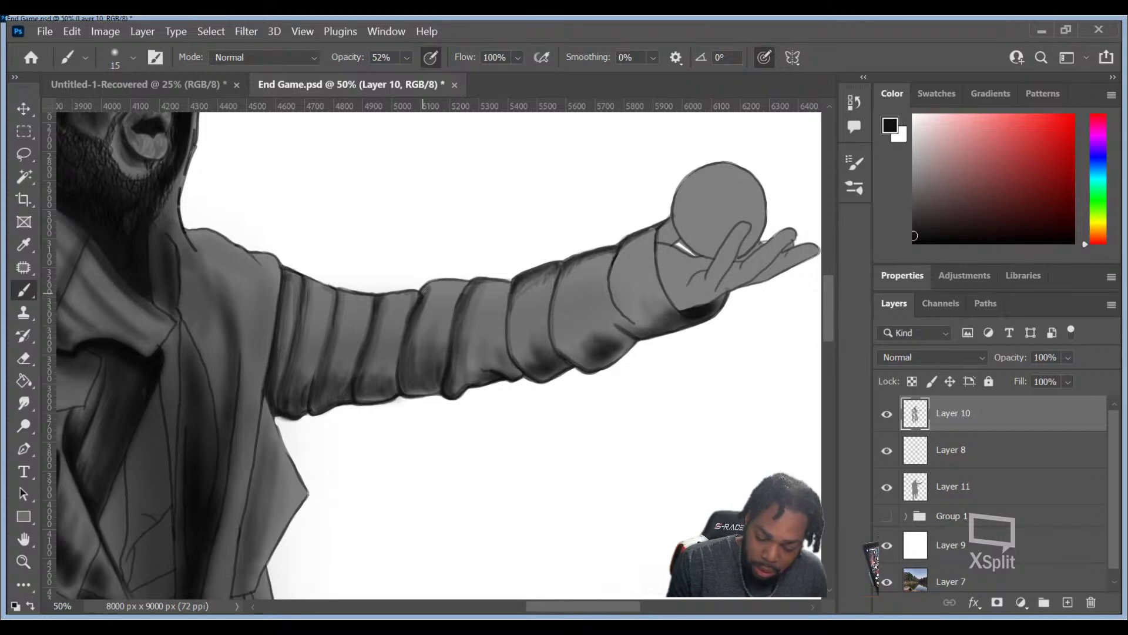
{"action": "key", "text": "bracketright"}
{"action": "key", "text": "bracketright"}
{"action": "key", "text": "bracketright"}
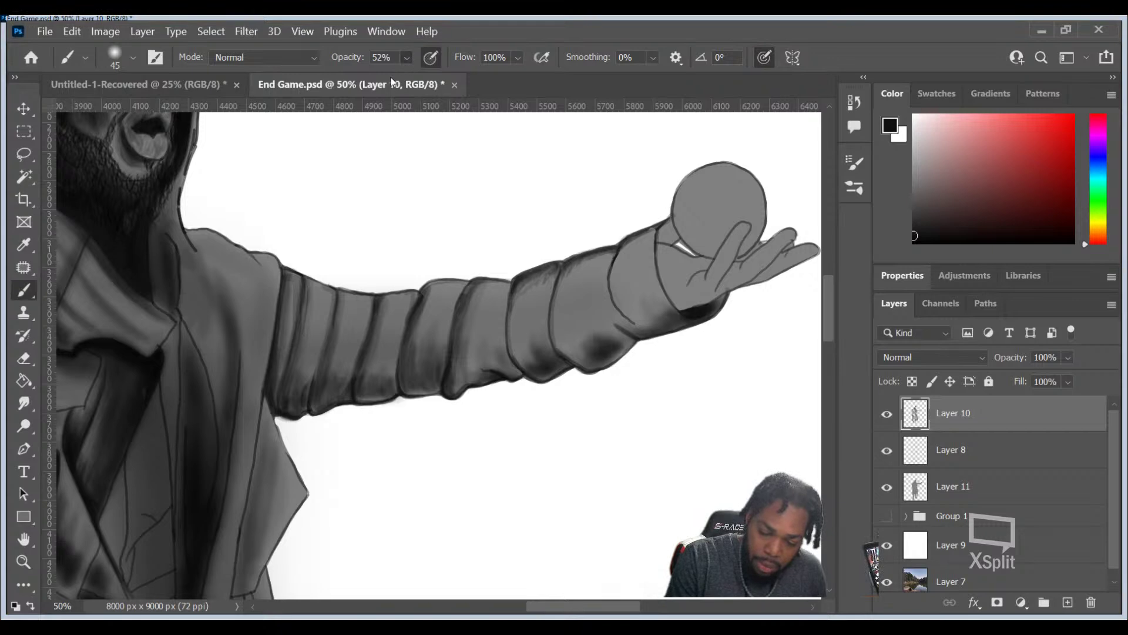
{"action": "key", "text": "2"}
{"action": "key", "text": "3"}
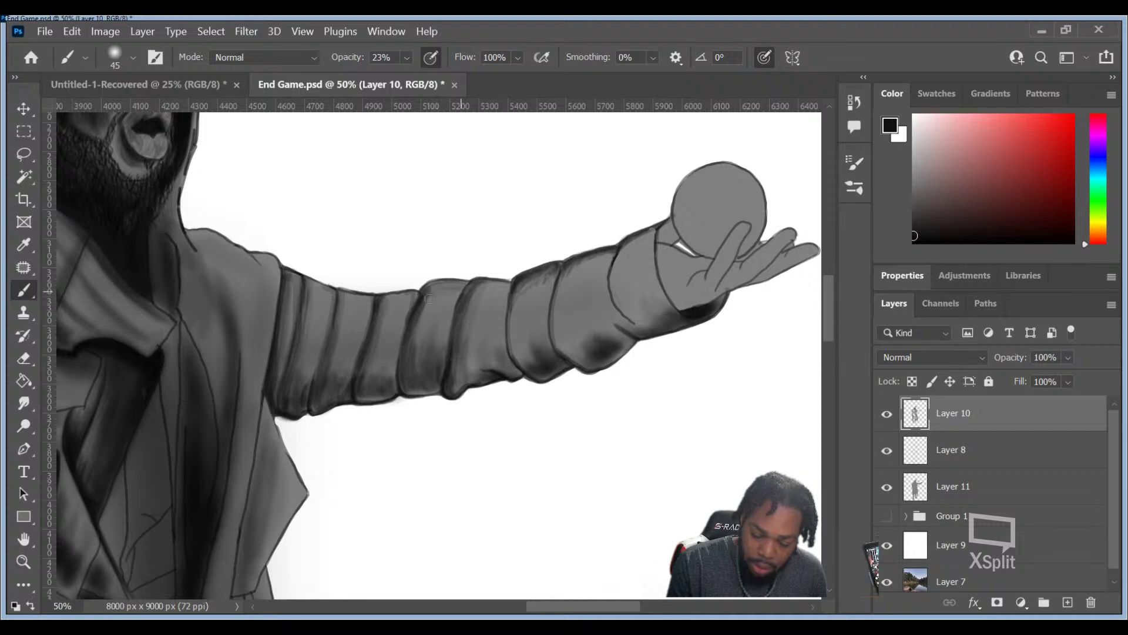
{"action": "left_click_drag", "start_coordinate": [428, 291], "coordinate": [510, 288]}
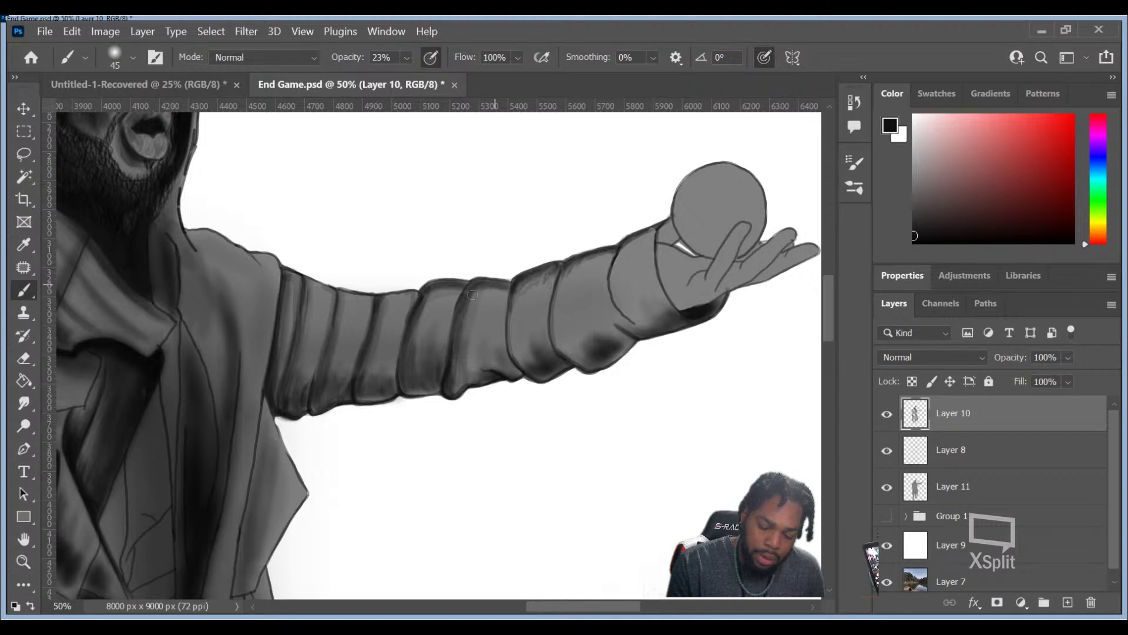
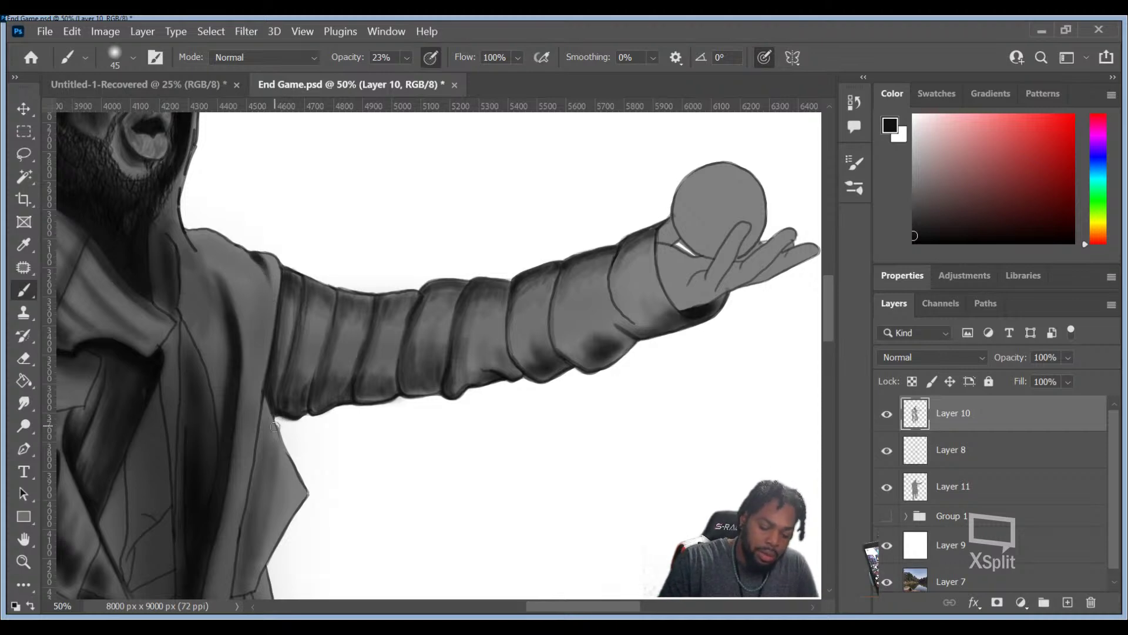
Step: Deepen the shadows on the coat's pointed flap beneath the outstretched arm, and darken the narrow folds below it with a size 15 brush
{"action": "mouse_move", "coordinate": [297, 511]}
{"action": "left_mouse_down"}
{"action": "mouse_move", "coordinate": [325, 372]}
{"action": "mouse_move", "coordinate": [342, 362]}
{"action": "left_mouse_up"}
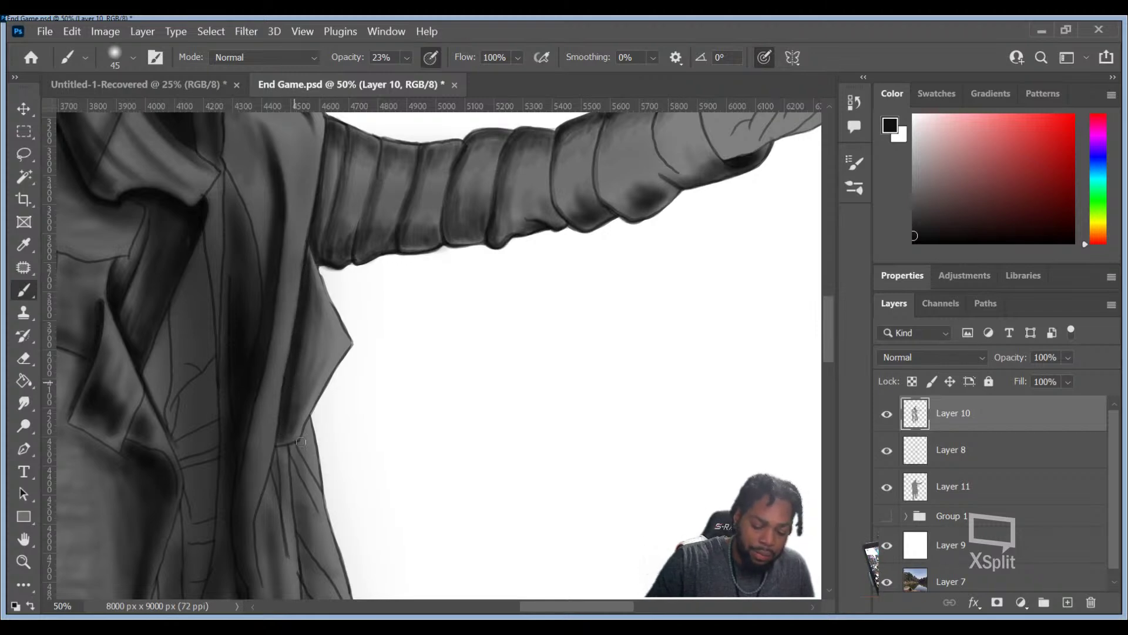
{"action": "left_click_drag", "start_coordinate": [284, 429], "coordinate": [293, 433]}
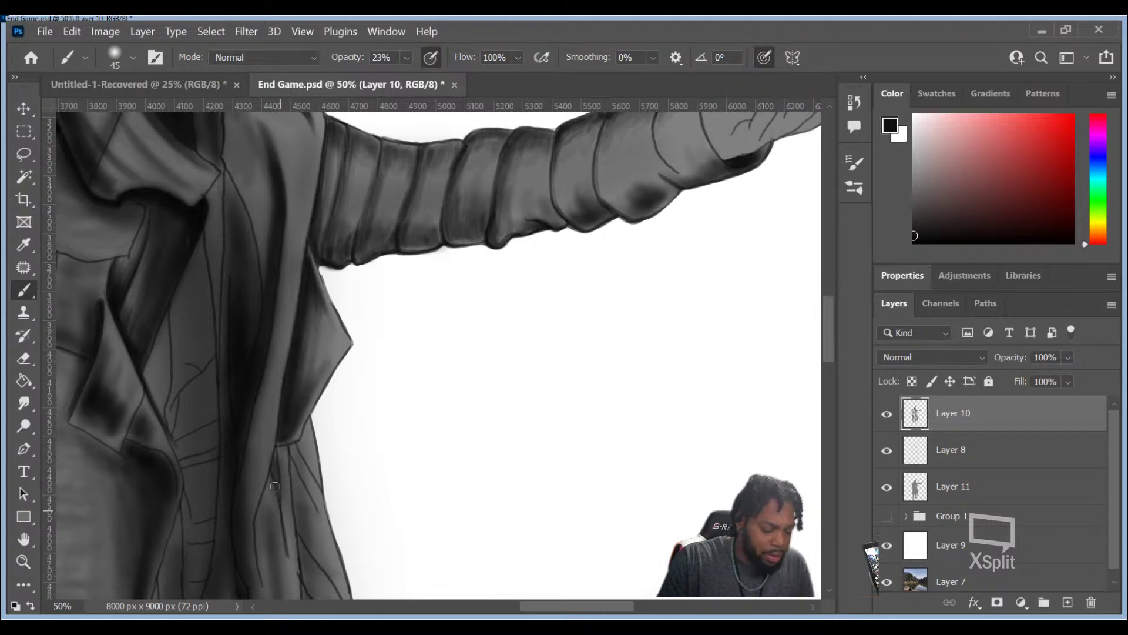
{"action": "key", "text": "bracketleft"}
{"action": "key", "text": "bracketleft"}
{"action": "key", "text": "bracketleft"}
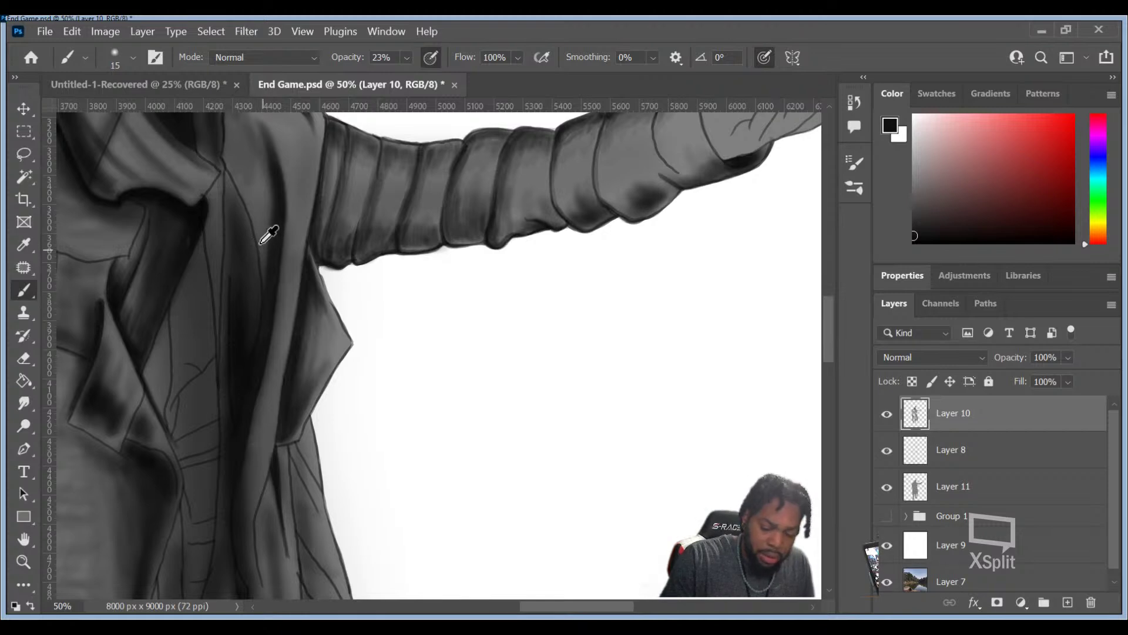
Step: Sample a dark grey from the coat and soften the line along its long front fold with a size 35 brush
{"action": "left_click", "coordinate": [248, 380], "text": "alt"}
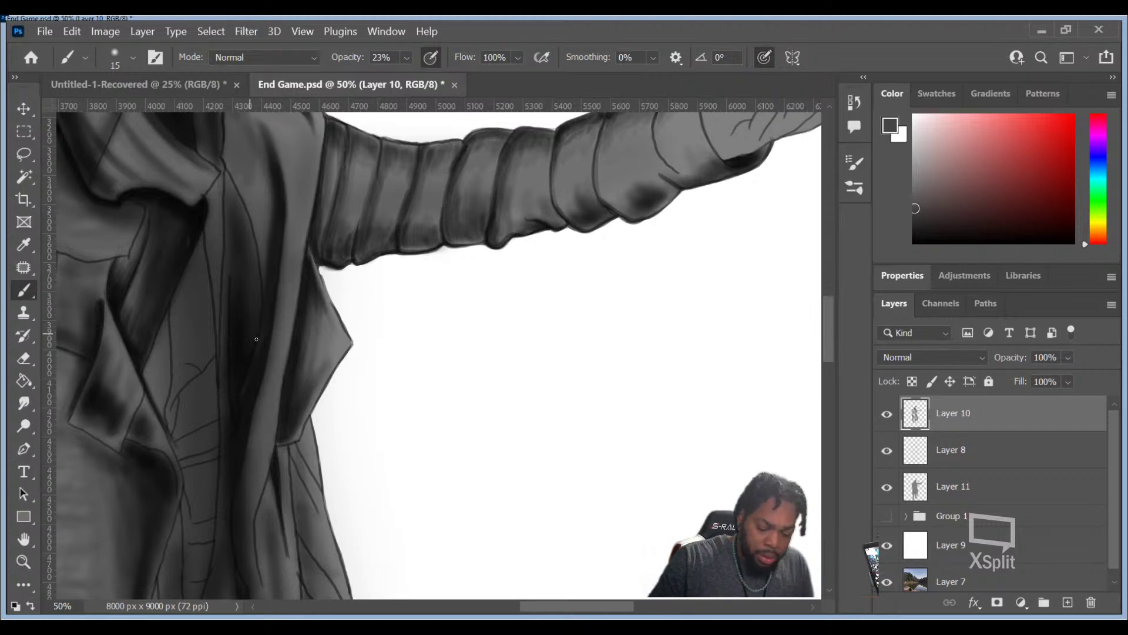
{"action": "key", "text": "bracketright"}
{"action": "key", "text": "bracketright"}
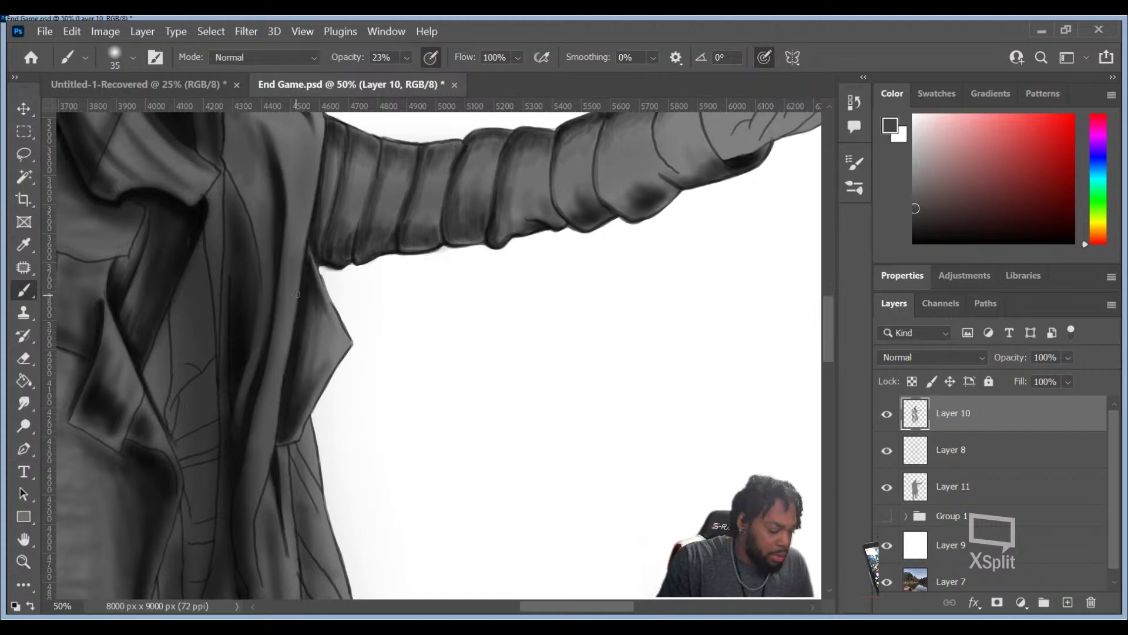
Step: Sample near-black and darken the lowered arm's wrapped sleeve, then shade the hand's thumb and fingers with a size 15 brush
{"action": "left_click_drag", "start_coordinate": [297, 443], "coordinate": [611, 280]}
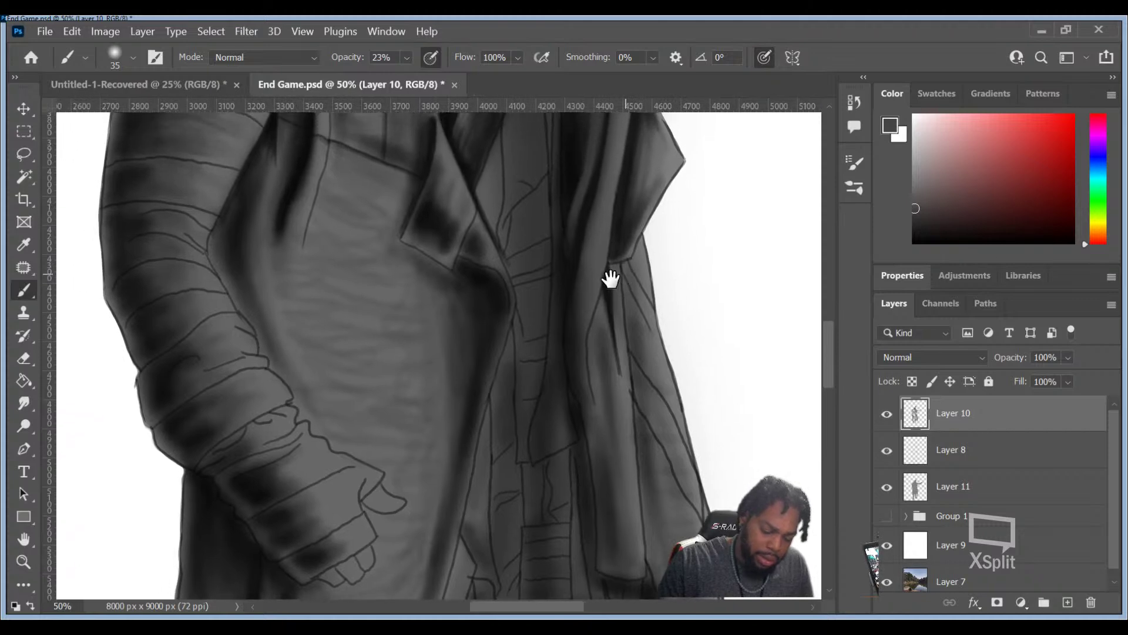
{"action": "left_click", "coordinate": [193, 430], "text": "alt"}
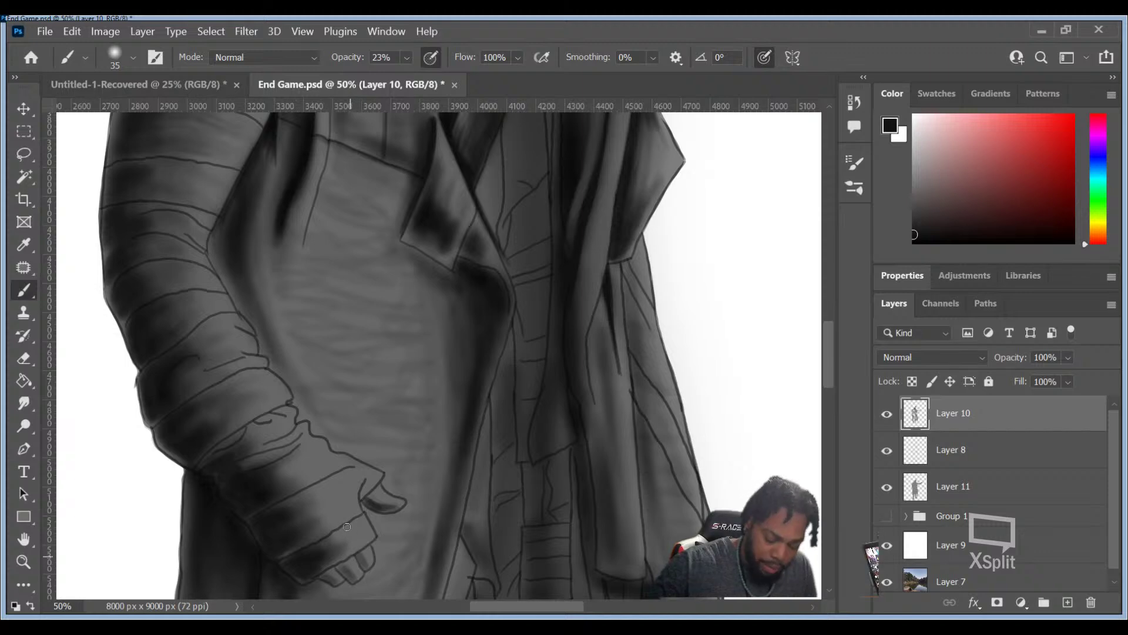
{"action": "key", "text": "bracketleft"}
{"action": "key", "text": "bracketleft"}
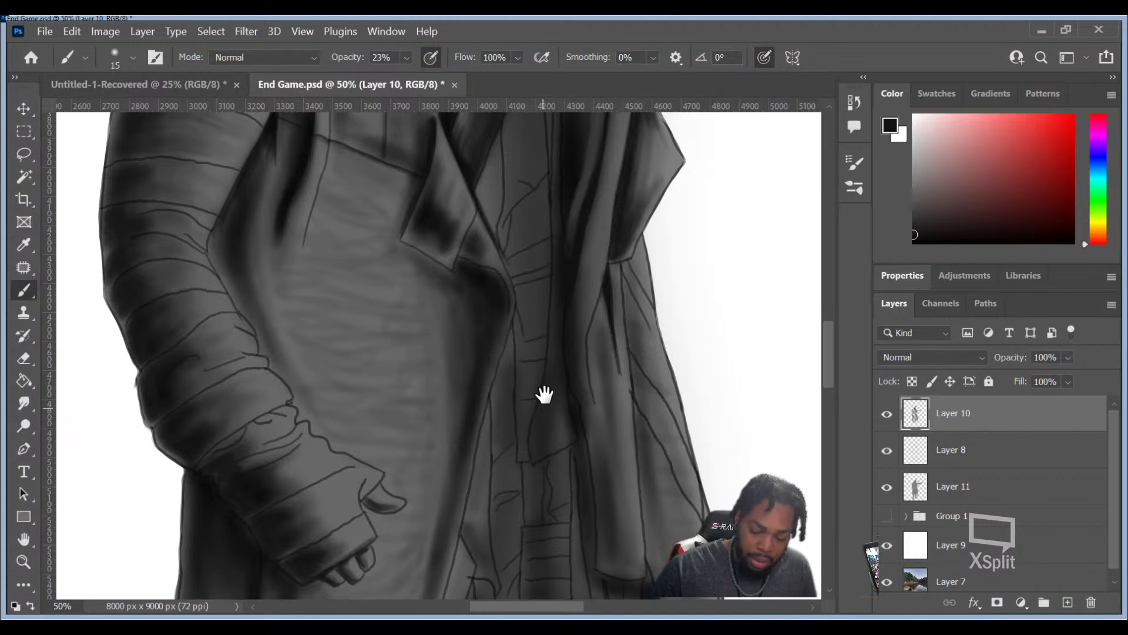
Step: Shade the narrow strip beside the coat's folded lapel corner with the brush at size 40, refining it at size 15
{"action": "mouse_move", "coordinate": [552, 231]}
{"action": "left_mouse_down"}
{"action": "mouse_move", "coordinate": [492, 348]}
{"action": "mouse_move", "coordinate": [443, 404]}
{"action": "left_mouse_up"}
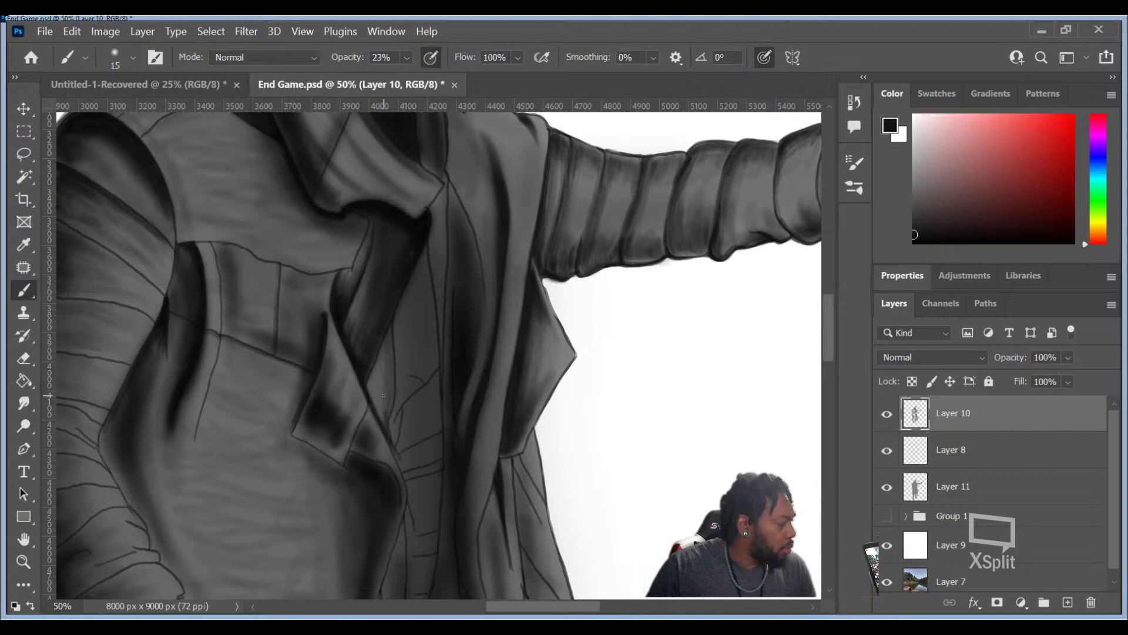
{"action": "key", "text": "bracketright"}
{"action": "key", "text": "bracketright"}
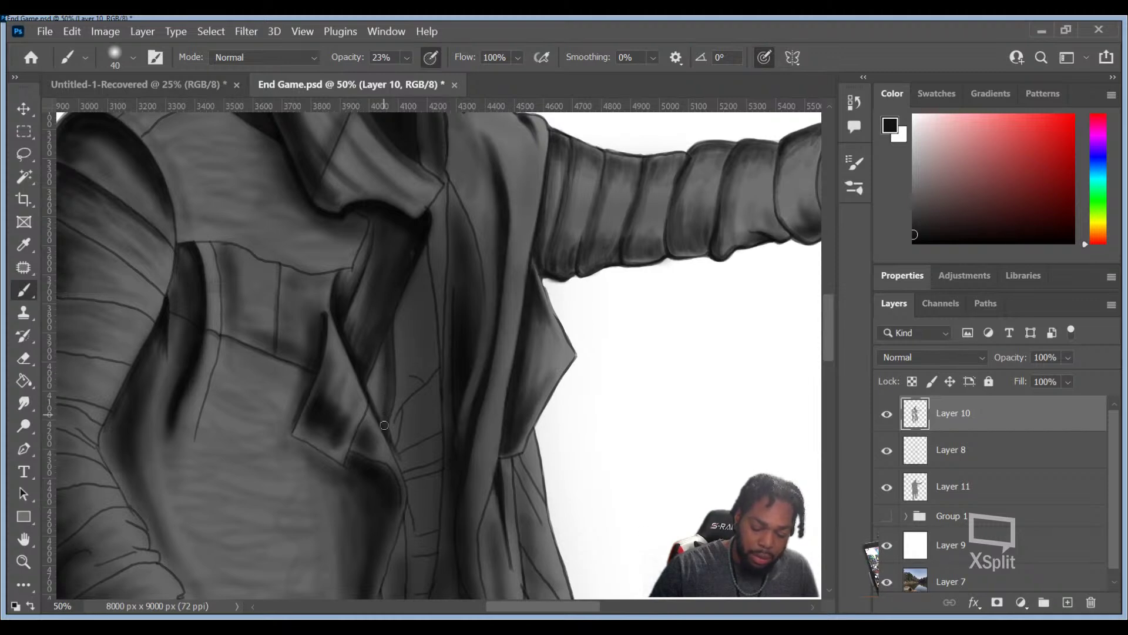
{"action": "key", "text": "bracketleft"}
{"action": "key", "text": "bracketleft"}
{"action": "key", "text": "bracketleft"}
{"action": "key", "text": "bracketleft"}
{"action": "key", "text": "bracketleft"}
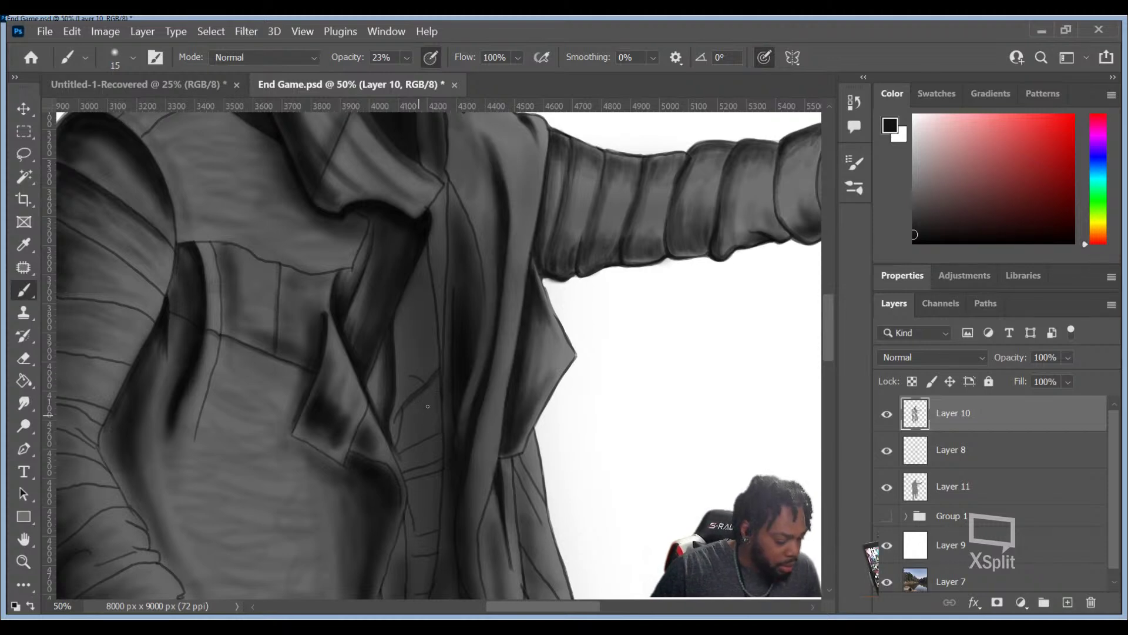
Step: Soften and deepen the shading of the inner garment panel beside the coat's front opening with a size 30 brush
{"action": "key", "text": "bracketright"}
{"action": "key", "text": "bracketright"}
{"action": "key", "text": "bracketright"}
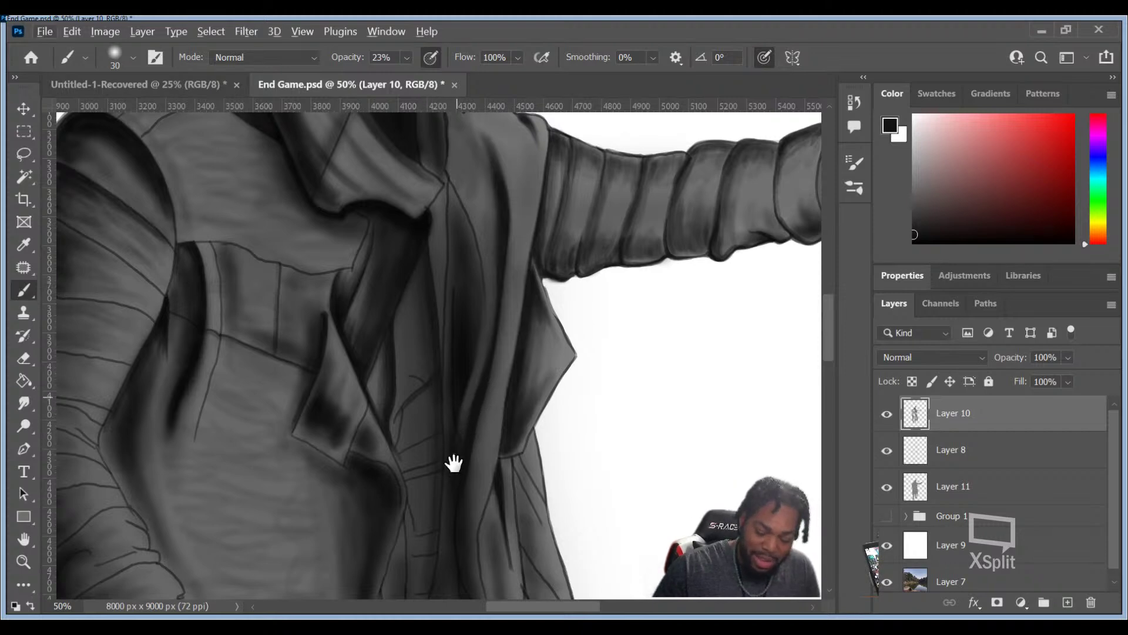
Step: Darken the lower hanging end of the central garment strip, finishing its edges with a size 15 brush
{"action": "left_click_drag", "start_coordinate": [460, 355], "coordinate": [433, 340]}
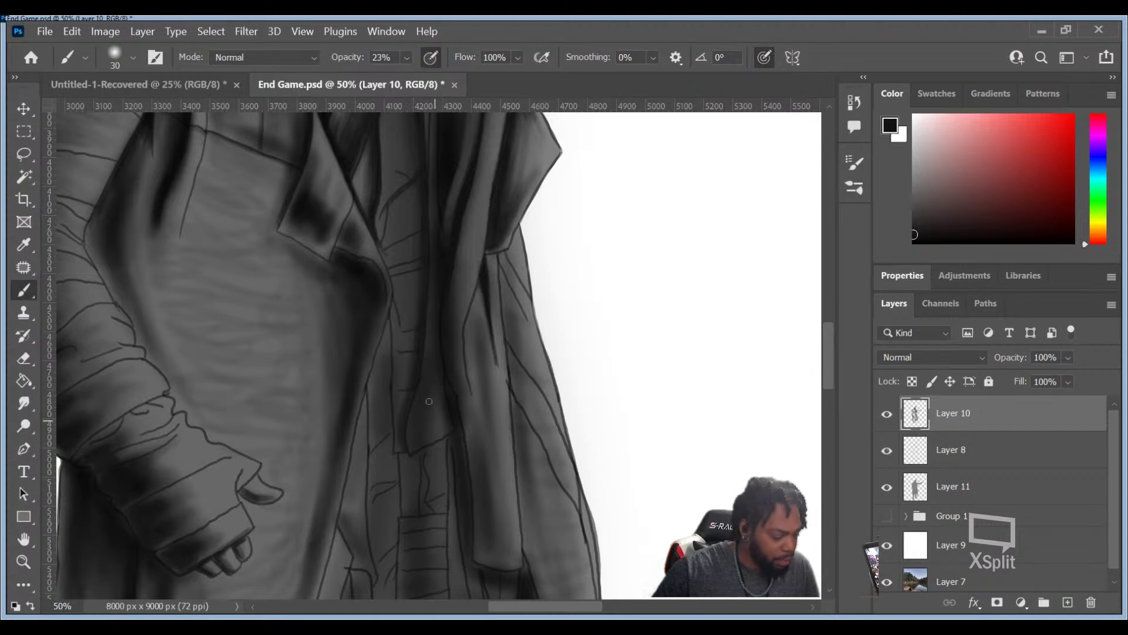
{"action": "key", "text": "bracketleft"}
{"action": "key", "text": "bracketleft"}
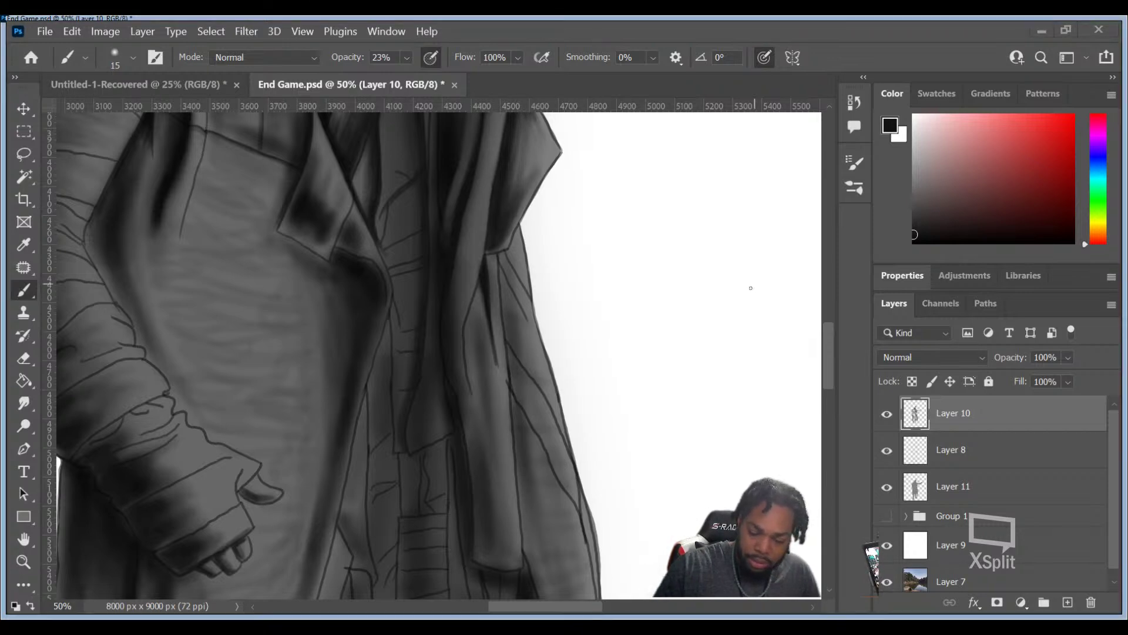
Step: Examine the shading of the whole figure at 12.5% zoom
{"action": "left_click", "coordinate": [24, 562]}
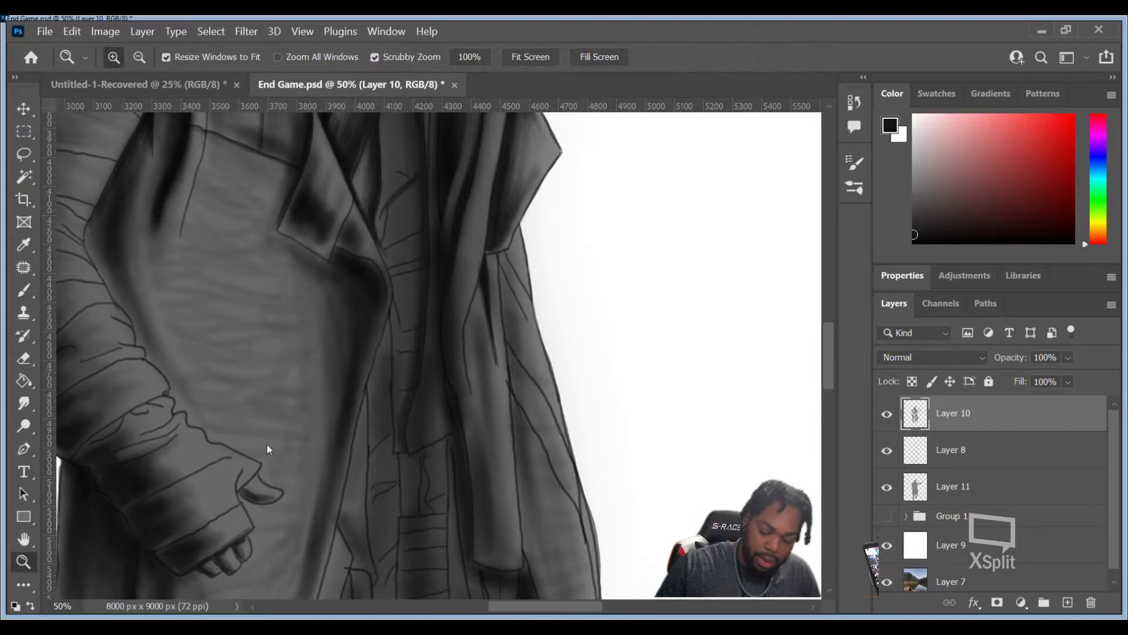
{"action": "left_click", "coordinate": [422, 409], "text": "alt"}
{"action": "left_click", "coordinate": [422, 410], "text": "alt"}
{"action": "left_click", "coordinate": [421, 405], "text": "alt"}
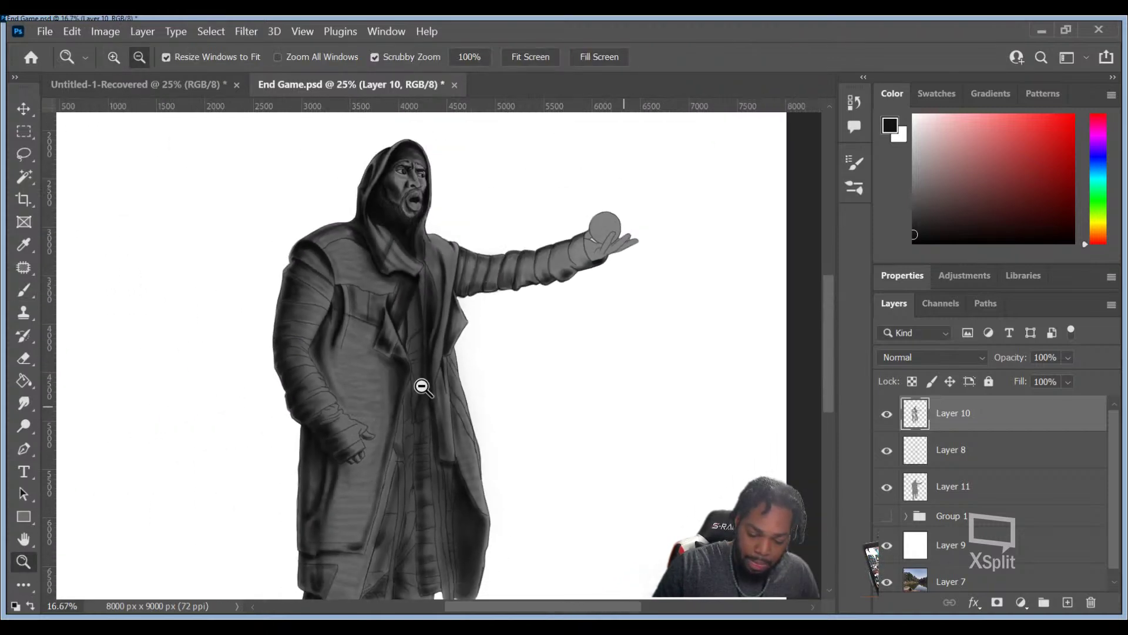
{"action": "left_click", "coordinate": [421, 383], "text": "alt"}
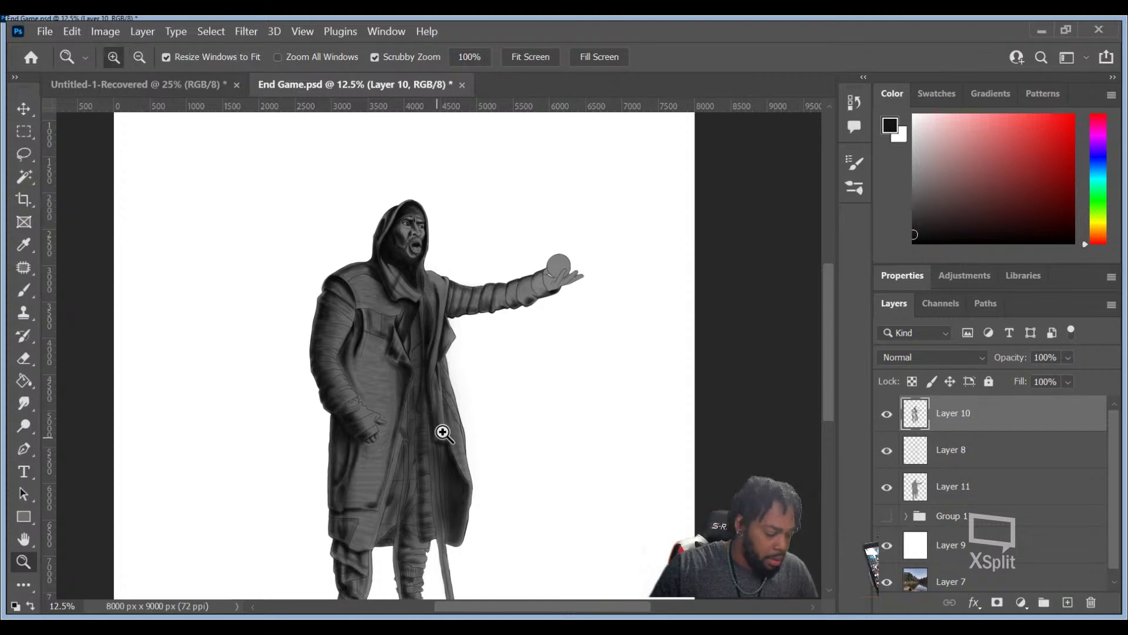
{"action": "left_click_drag", "start_coordinate": [438, 459], "coordinate": [446, 385]}
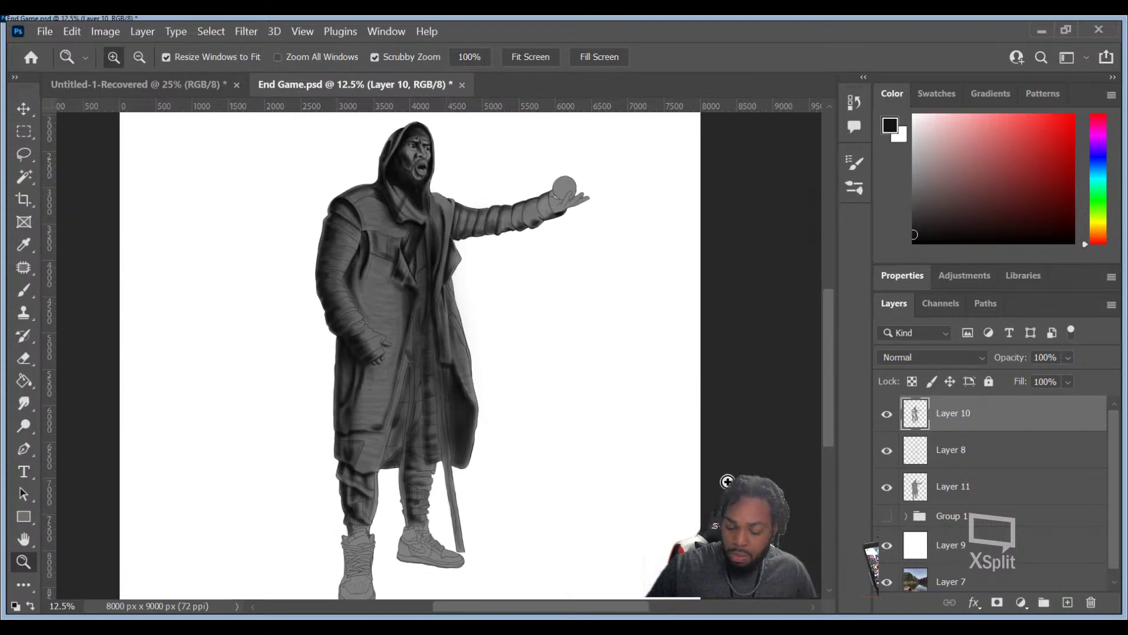
Step: Shade the coat lining's narrow upper corner below the hanging strip with the brush at size 35, refining its edges at size 15
{"action": "left_click_drag", "start_coordinate": [435, 488], "coordinate": [436, 481]}
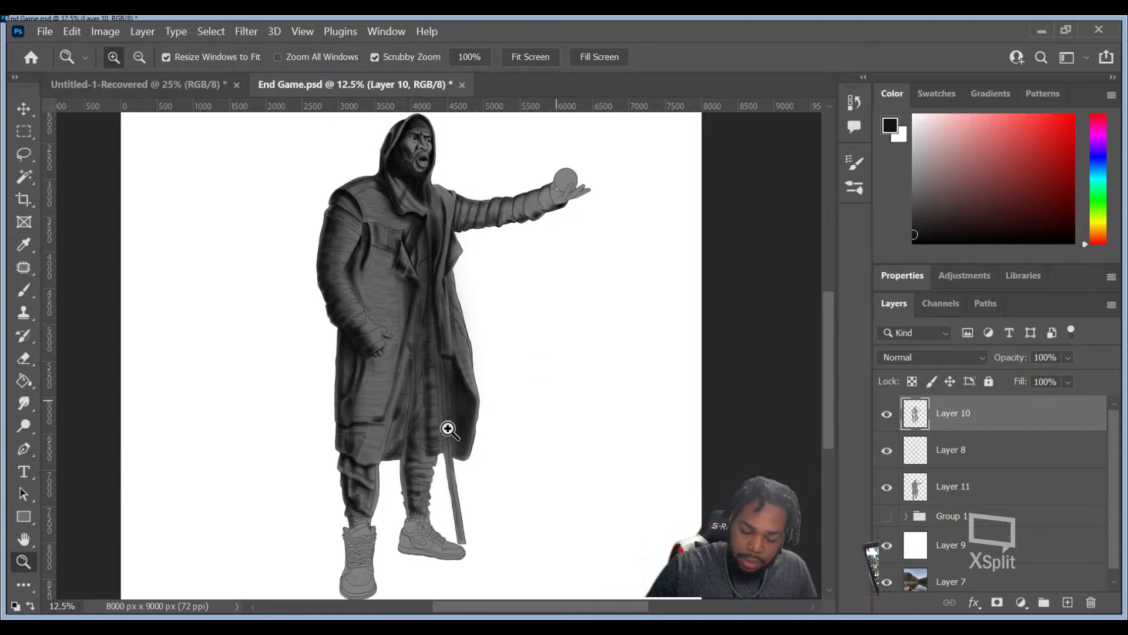
{"action": "left_click", "coordinate": [466, 390]}
{"action": "left_click", "coordinate": [507, 389]}
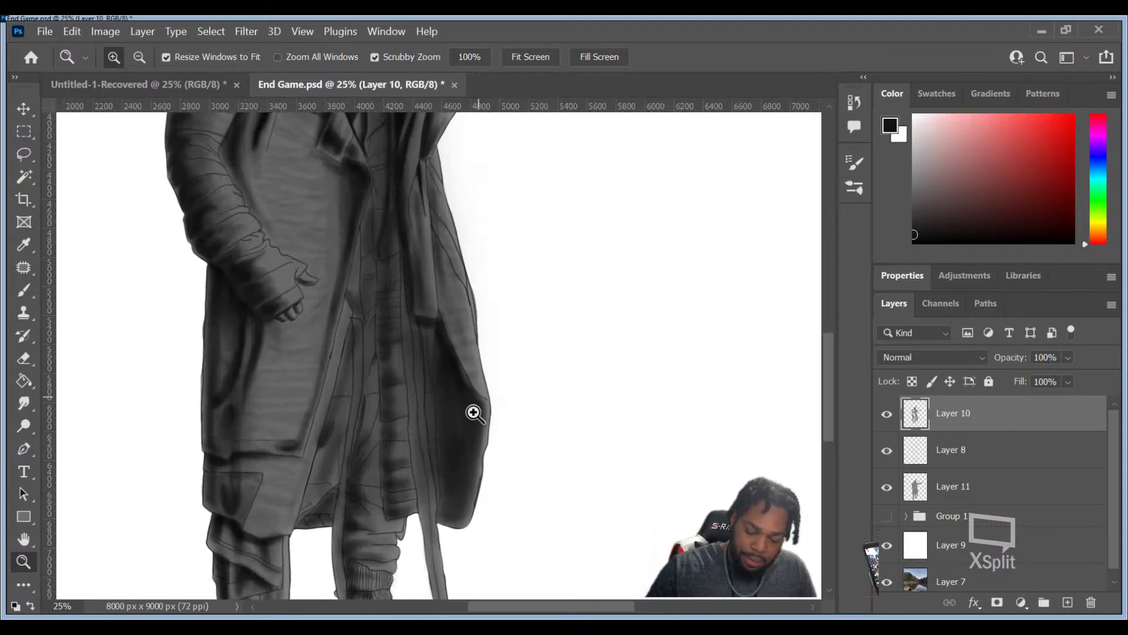
{"action": "left_click", "coordinate": [464, 433]}
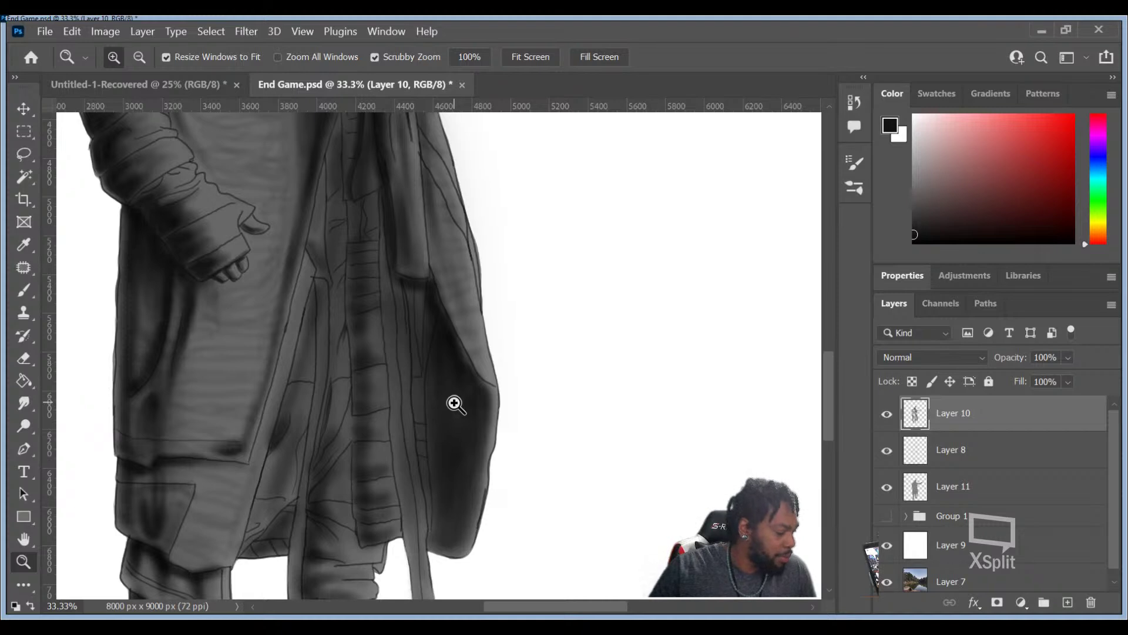
{"action": "key", "text": "b"}
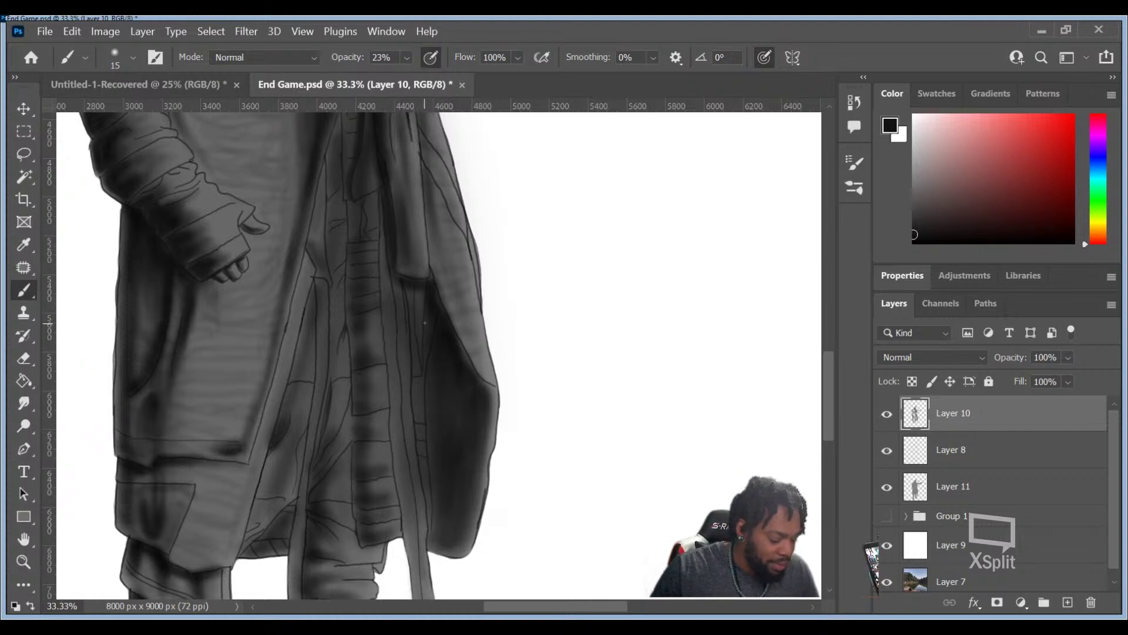
{"action": "key", "text": "bracketright"}
{"action": "key", "text": "bracketright"}
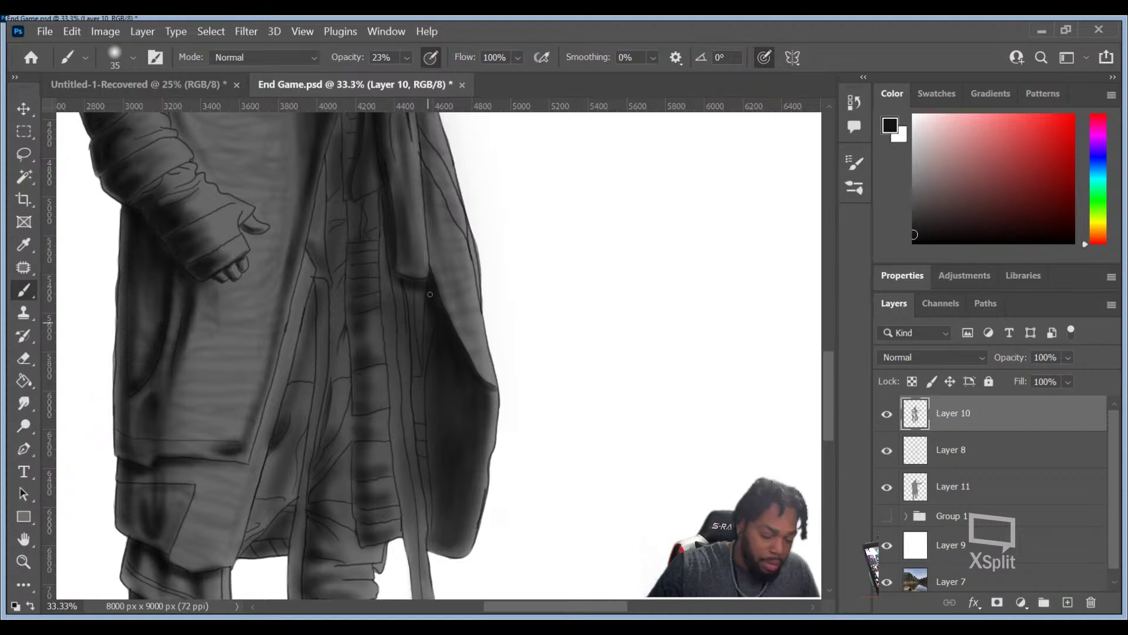
{"action": "key", "text": "bracketleft"}
{"action": "key", "text": "bracketleft"}
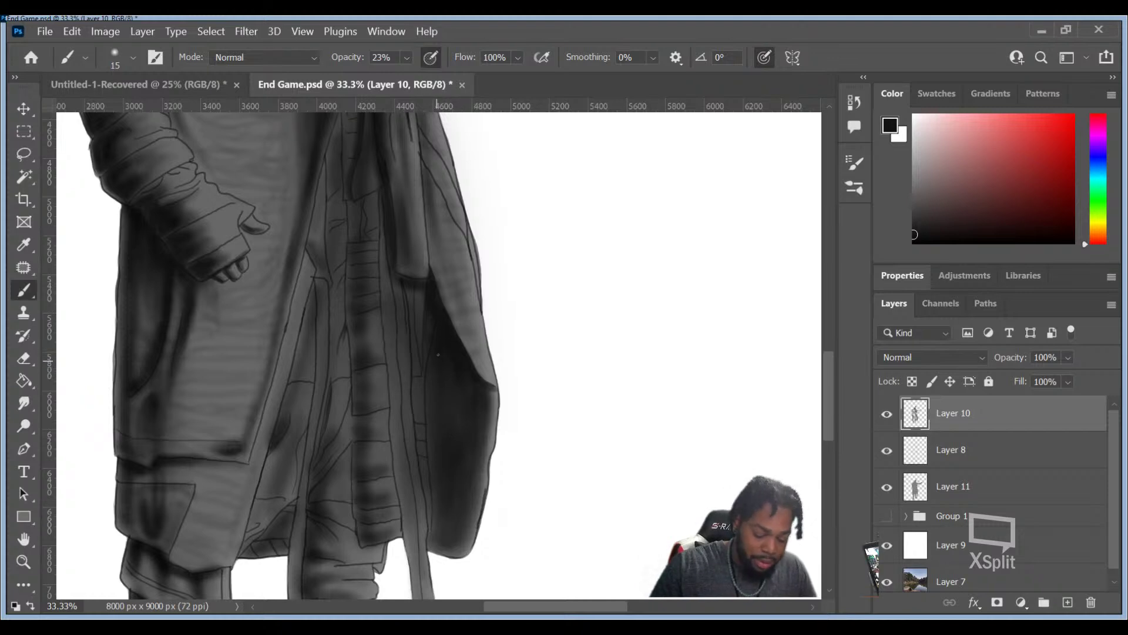
Step: Deepen the dark shading across the coat's rear inner lining with a size 70 brush
{"action": "key", "text": "bracketright"}
{"action": "key", "text": "bracketright"}
{"action": "key", "text": "bracketright"}
{"action": "key", "text": "bracketright"}
{"action": "key", "text": "bracketright"}
{"action": "key", "text": "bracketright"}
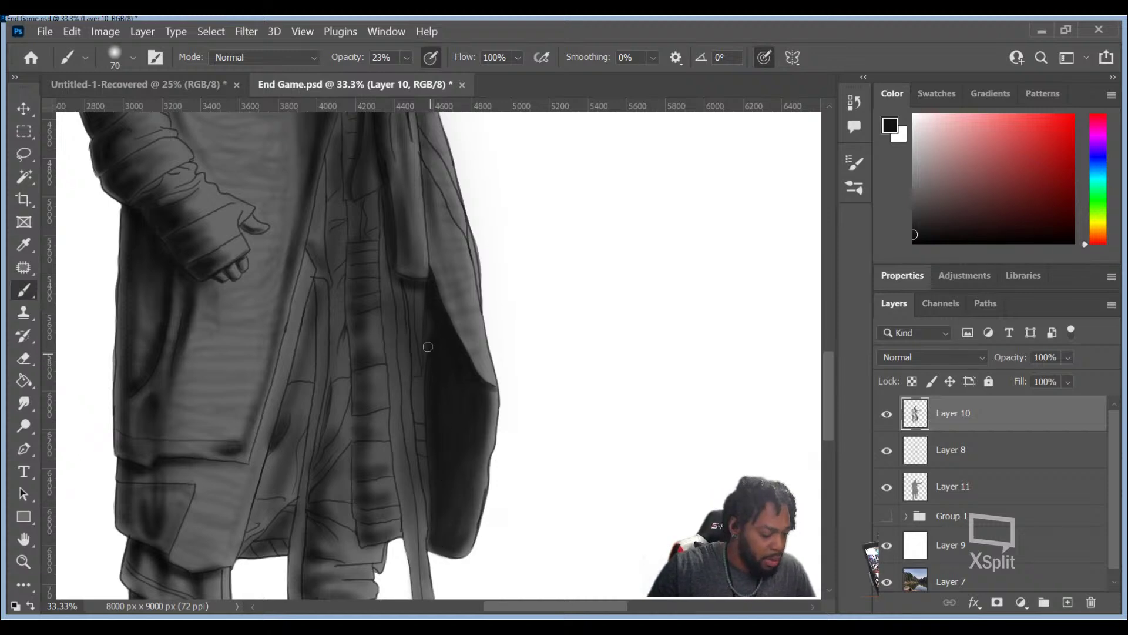
Step: Paint dark fabric folds on the trousers inside the coat's front opening, using brush sizes from 15 to 30
{"action": "key", "text": "bracketleft"}
{"action": "key", "text": "bracketleft"}
{"action": "key", "text": "bracketleft"}
{"action": "key", "text": "bracketleft"}
{"action": "key", "text": "bracketleft"}
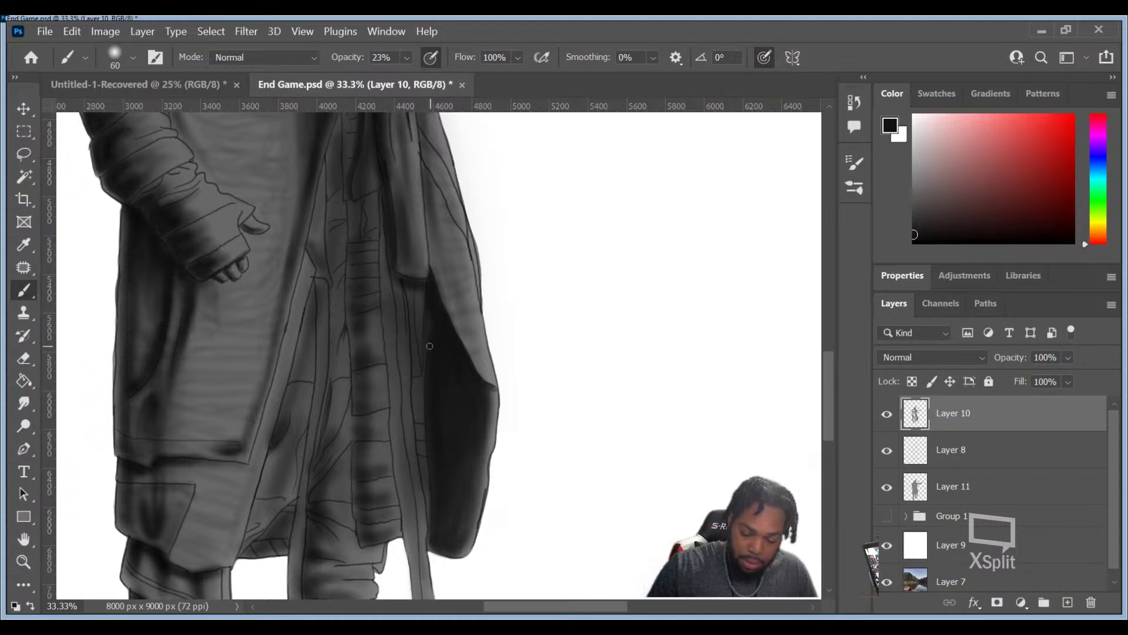
{"action": "key", "text": "bracketleft"}
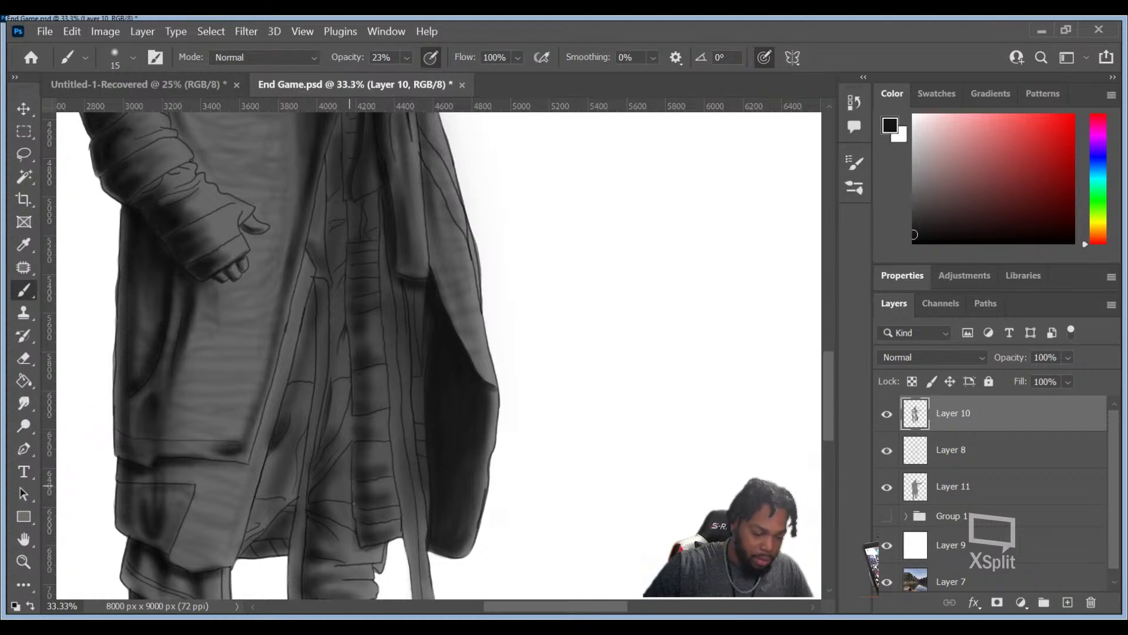
{"action": "key", "text": "bracketright"}
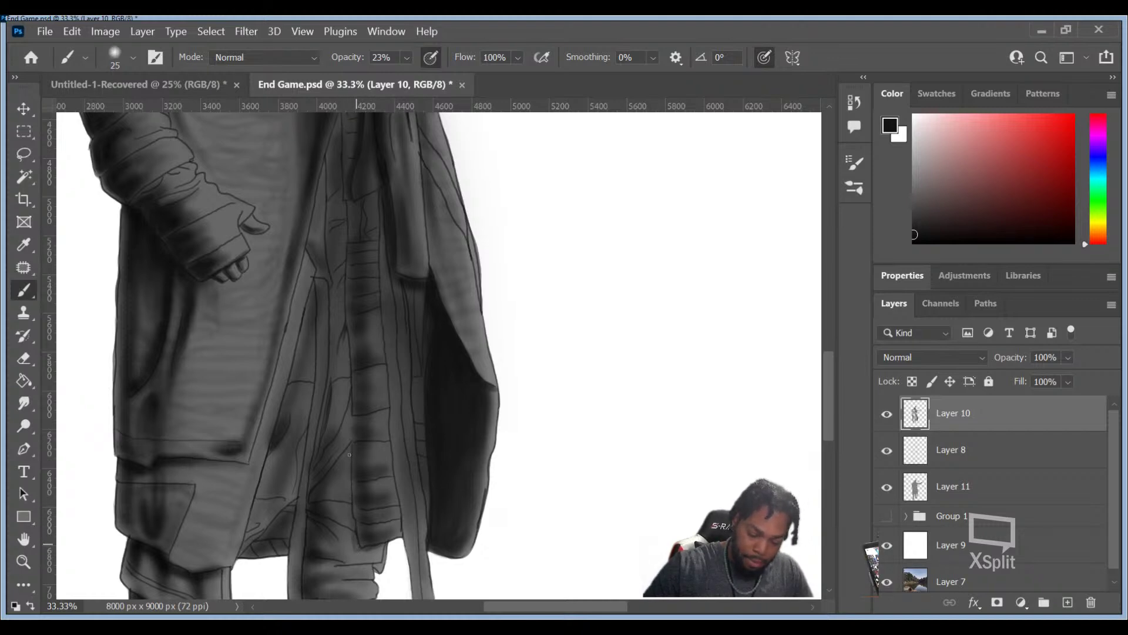
{"action": "key", "text": "bracketright"}
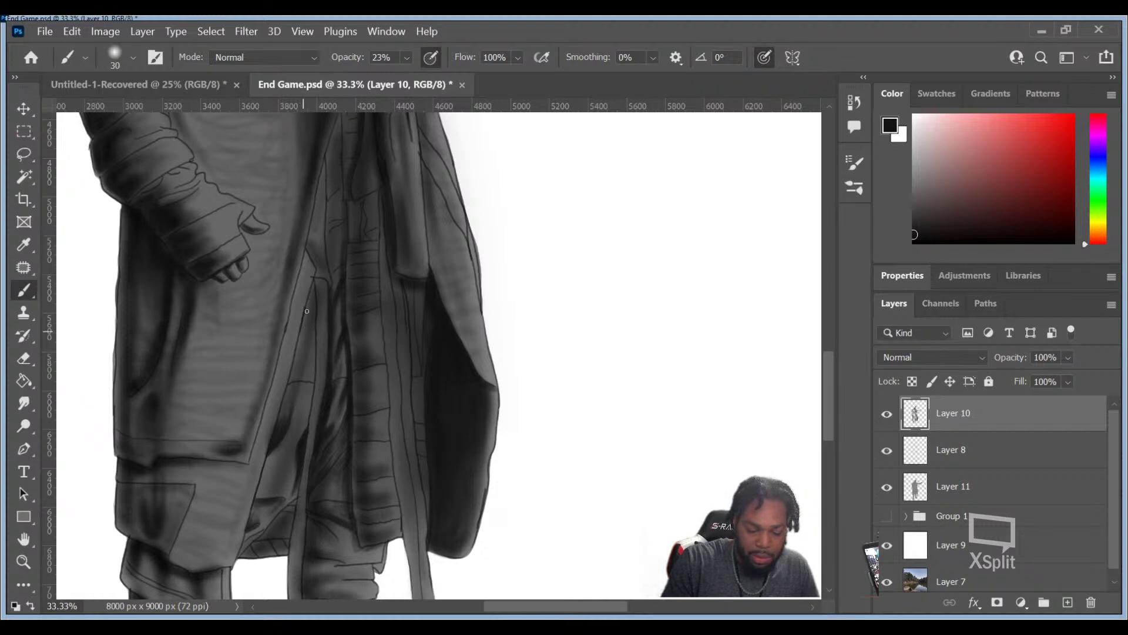
Step: Soften and deepen the trouser folds beside the narrow hanging strap at brush size 50, then refine them at size 15 with 46% opacity
{"action": "key", "text": "bracketright"}
{"action": "key", "text": "bracketright"}
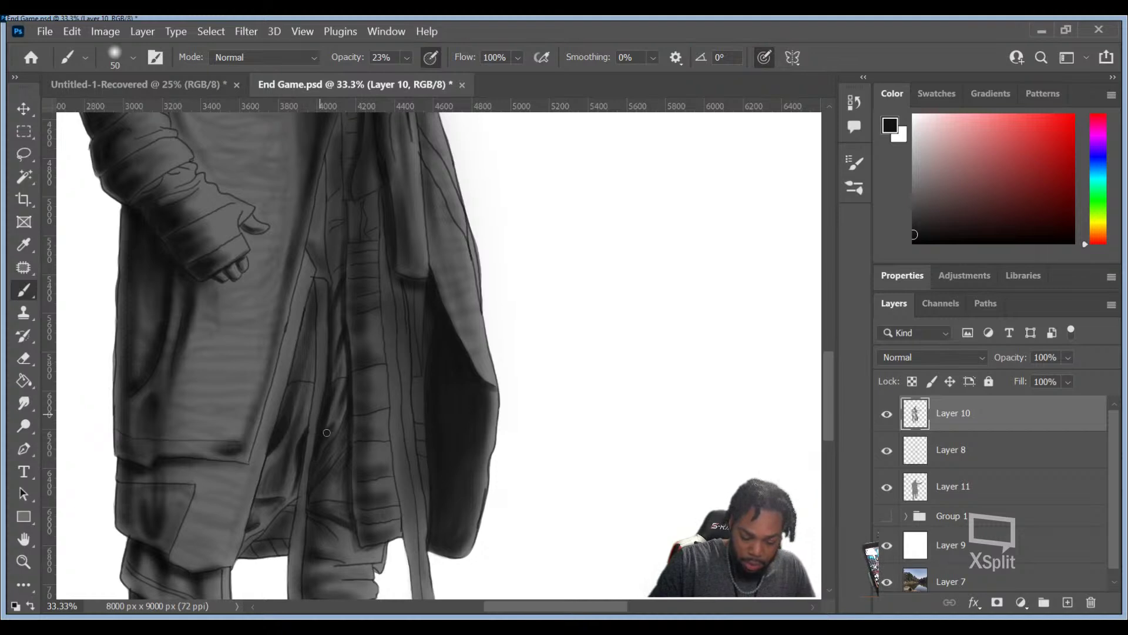
{"action": "key", "text": "bracketleft"}
{"action": "key", "text": "bracketleft"}
{"action": "key", "text": "bracketleft"}
{"action": "key", "text": "bracketleft"}
{"action": "key", "text": "bracketleft"}
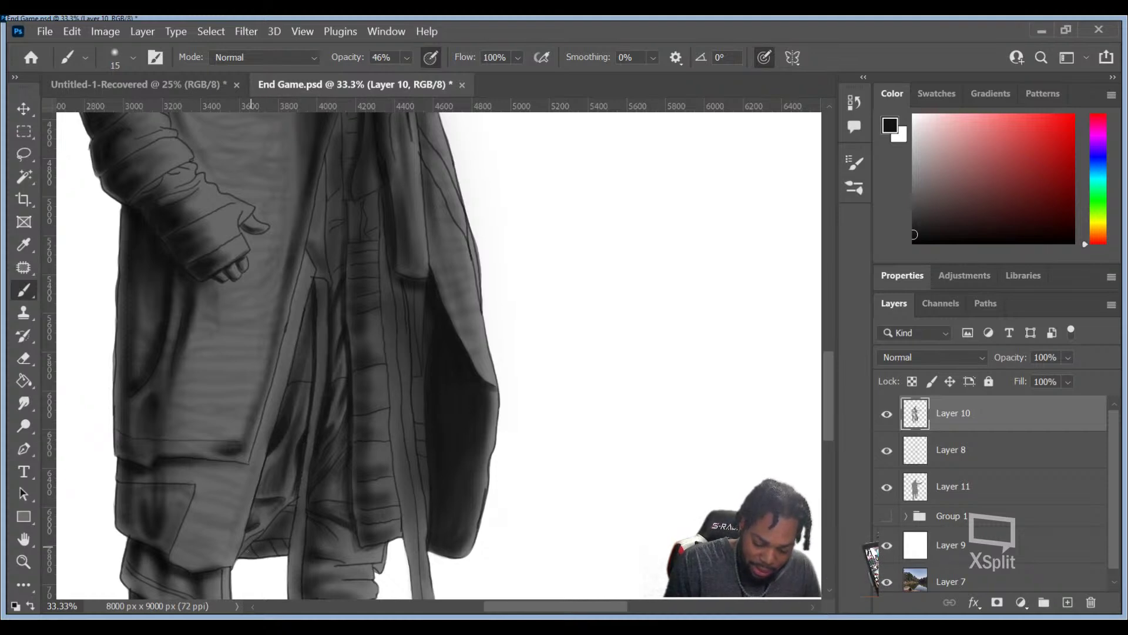
Step: Darken the coat's inner back hem and the trouser leg just below it with a size 45 brush
{"action": "key", "text": "bracketright"}
{"action": "key", "text": "bracketright"}
{"action": "key", "text": "bracketright"}
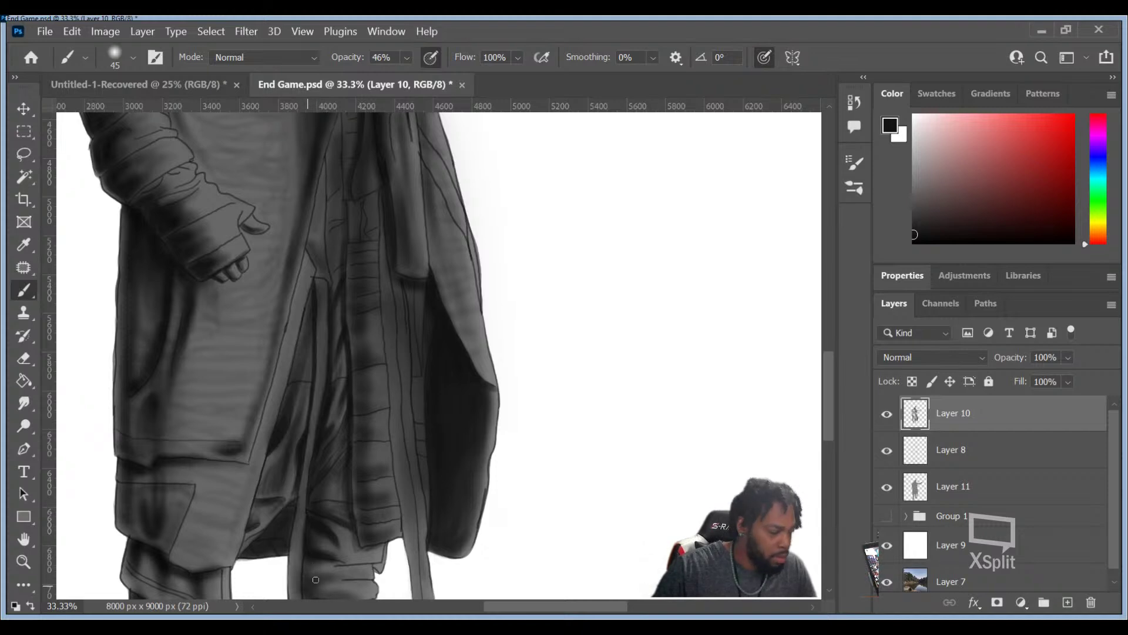
Step: Shade the heel, ankle and middle panel of the side-facing sneaker with the size 45 brush
{"action": "left_click_drag", "start_coordinate": [322, 549], "coordinate": [379, 232]}
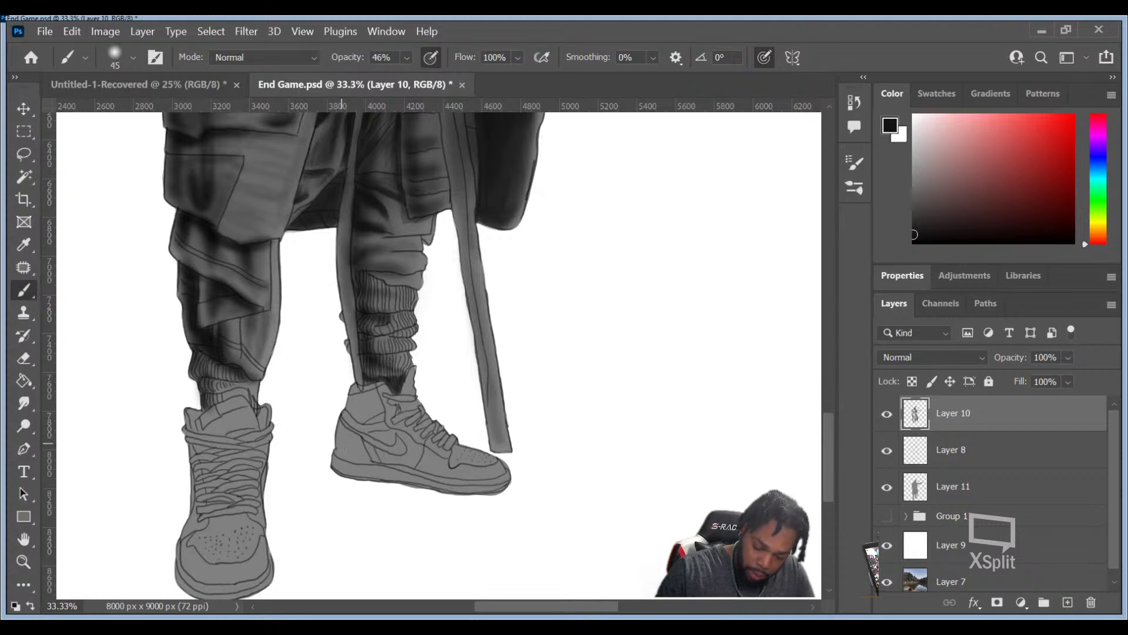
{"action": "mouse_move", "coordinate": [342, 454]}
{"action": "left_mouse_down"}
{"action": "mouse_move", "coordinate": [341, 420]}
{"action": "mouse_move", "coordinate": [342, 455]}
{"action": "mouse_move", "coordinate": [344, 422]}
{"action": "mouse_move", "coordinate": [357, 463]}
{"action": "mouse_move", "coordinate": [354, 439]}
{"action": "mouse_move", "coordinate": [365, 464]}
{"action": "left_mouse_up"}
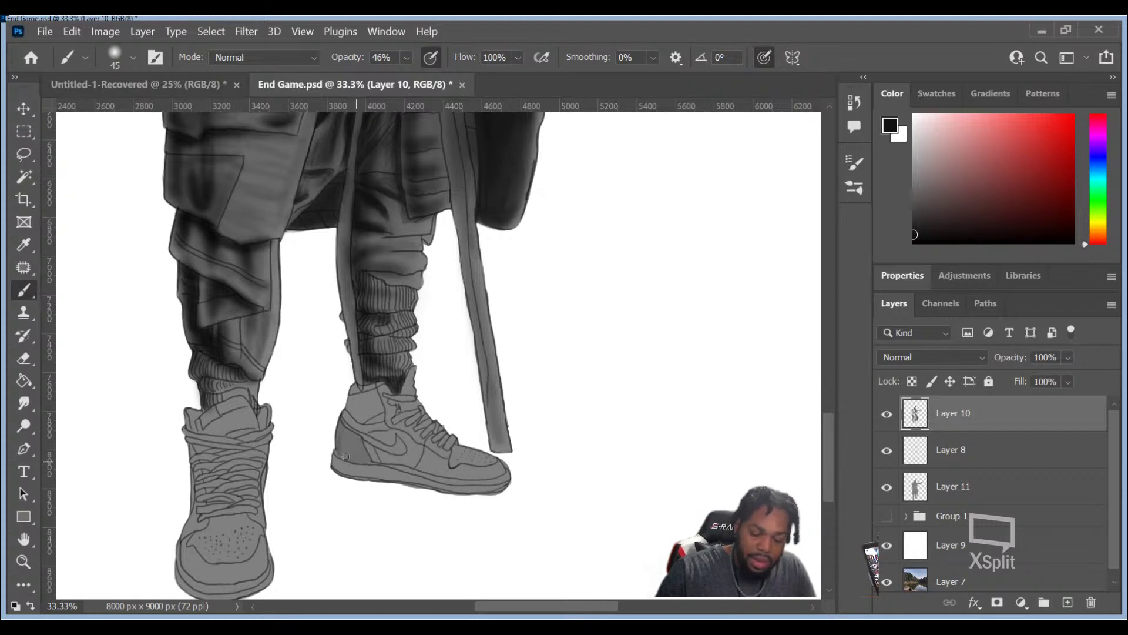
{"action": "mouse_move", "coordinate": [343, 416]}
{"action": "left_mouse_down"}
{"action": "mouse_move", "coordinate": [341, 453]}
{"action": "mouse_move", "coordinate": [343, 431]}
{"action": "mouse_move", "coordinate": [355, 460]}
{"action": "mouse_move", "coordinate": [342, 455]}
{"action": "mouse_move", "coordinate": [341, 427]}
{"action": "mouse_move", "coordinate": [339, 453]}
{"action": "mouse_move", "coordinate": [341, 425]}
{"action": "mouse_move", "coordinate": [344, 456]}
{"action": "mouse_move", "coordinate": [345, 437]}
{"action": "mouse_move", "coordinate": [344, 424]}
{"action": "left_mouse_up"}
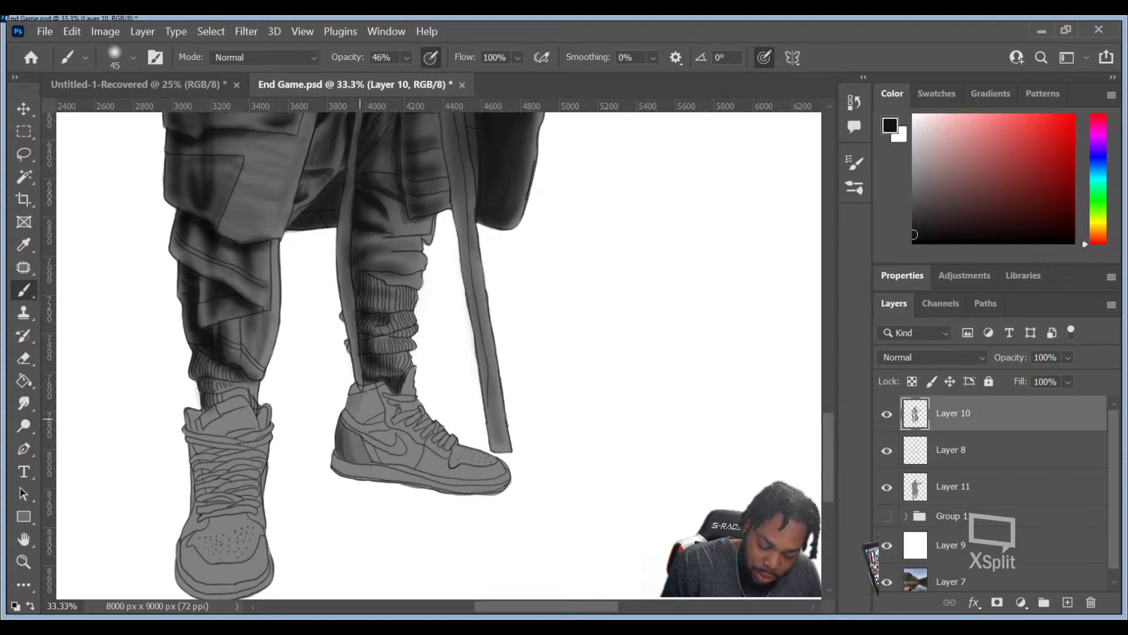
{"action": "left_click_drag", "start_coordinate": [359, 418], "coordinate": [364, 418]}
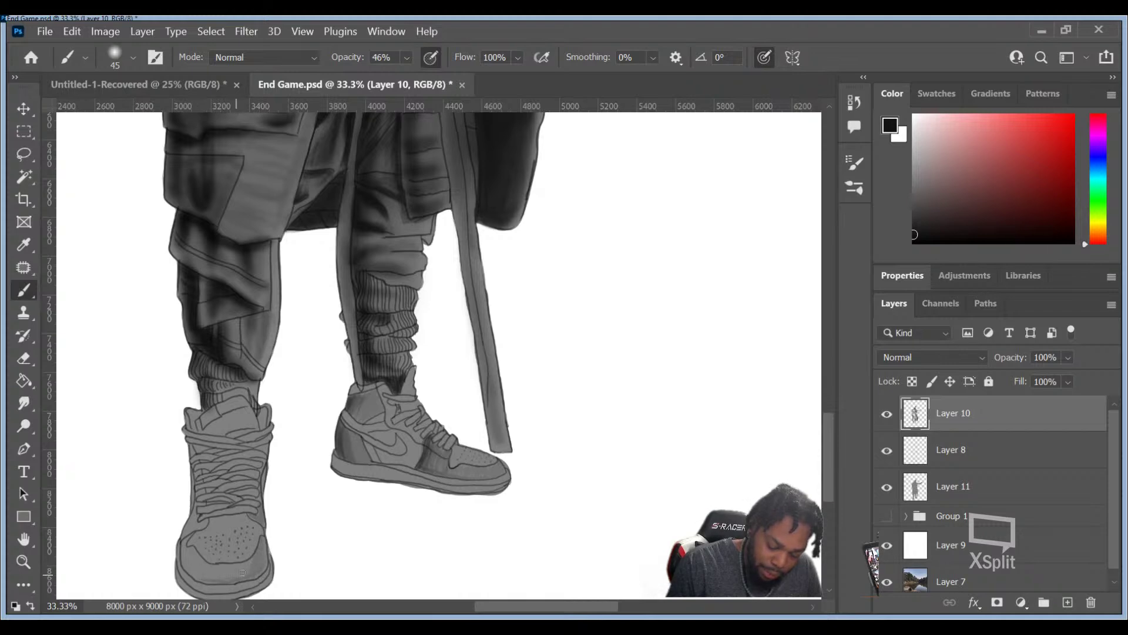
Step: Softly shade the toe area of the front-facing sneaker with a size 80 brush
{"action": "key", "text": "bracketright"}
{"action": "key", "text": "bracketright"}
{"action": "key", "text": "bracketright"}
{"action": "key", "text": "bracketright"}
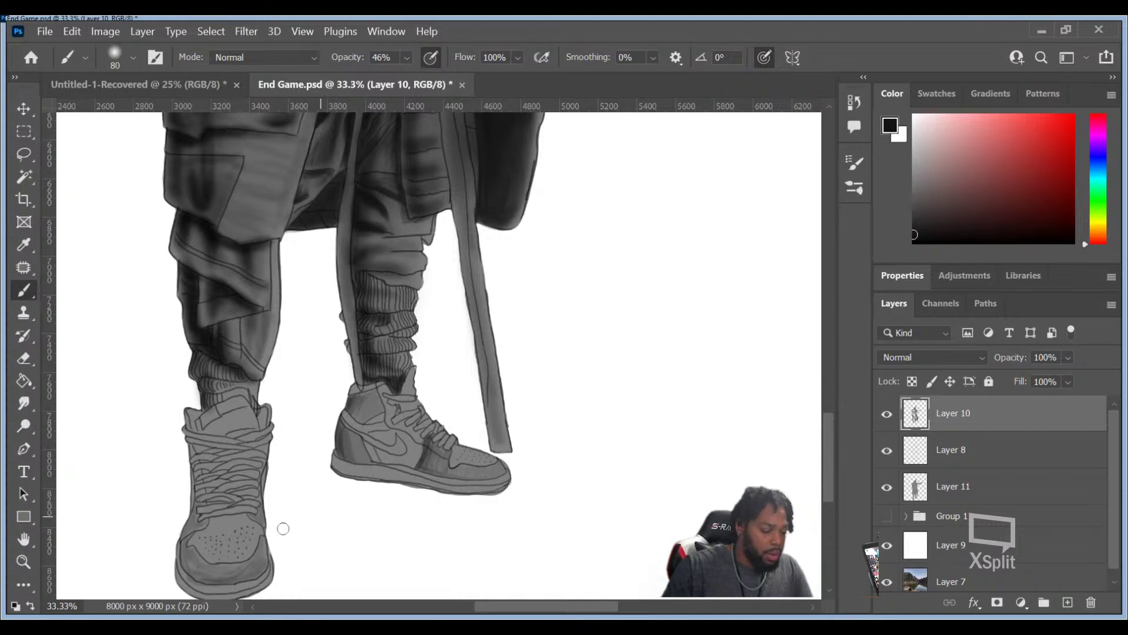
Step: Darken the gap where the front-facing sneaker's lowest lace meets the toe box, using a size 10 brush
{"action": "key", "text": "bracketleft"}
{"action": "key", "text": "bracketleft"}
{"action": "key", "text": "bracketleft"}
{"action": "key", "text": "bracketleft"}
{"action": "key", "text": "bracketleft"}
{"action": "key", "text": "bracketleft"}
{"action": "key", "text": "bracketleft"}
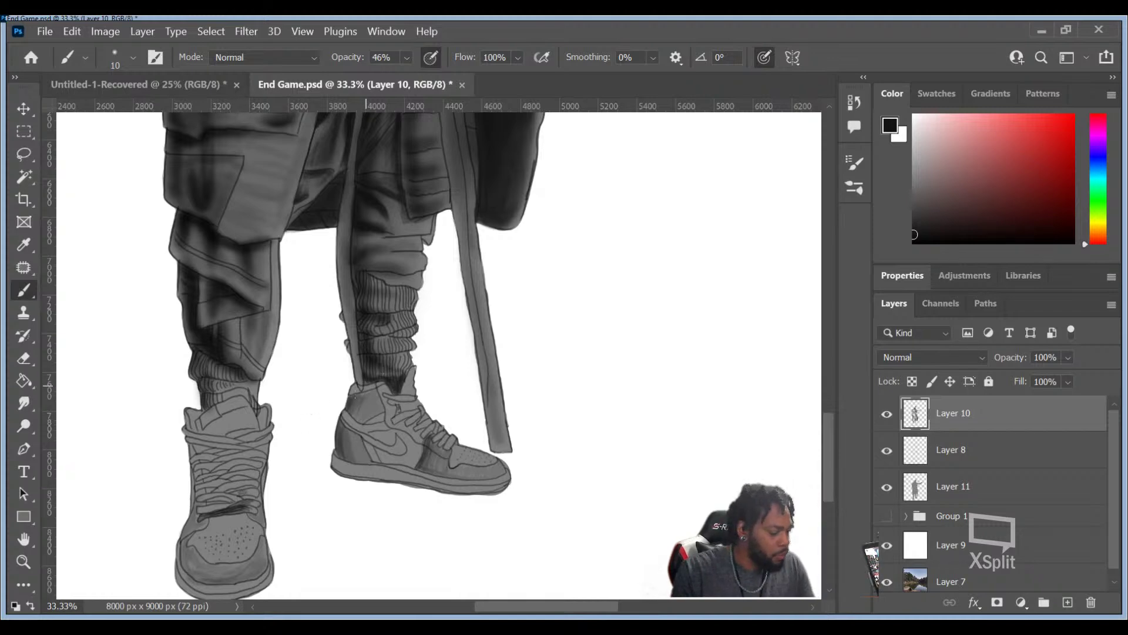
Step: Darken the gaps between the front-facing sneaker's crossed laces and its tongue outlines with the size 10 brush
{"action": "key", "text": "r"}
{"action": "mouse_move", "coordinate": [318, 447]}
{"action": "left_mouse_down"}
{"action": "mouse_move", "coordinate": [328, 459]}
{"action": "mouse_move", "coordinate": [397, 464]}
{"action": "mouse_move", "coordinate": [403, 448]}
{"action": "mouse_move", "coordinate": [455, 430]}
{"action": "mouse_move", "coordinate": [428, 331]}
{"action": "mouse_move", "coordinate": [444, 195]}
{"action": "left_mouse_up"}
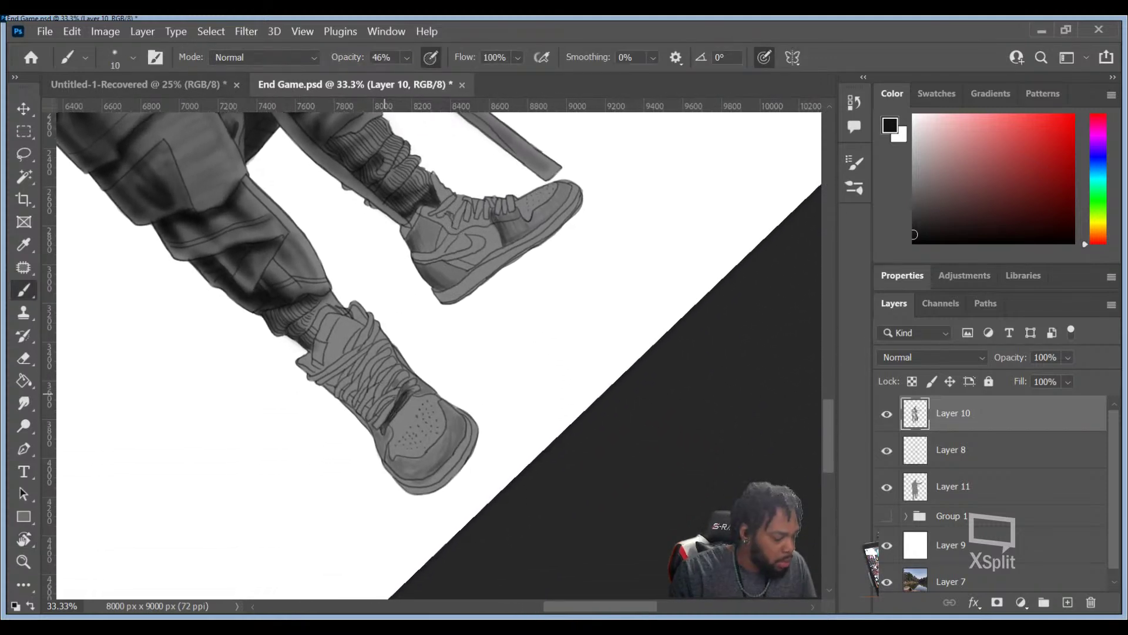
{"action": "key", "text": "r"}
{"action": "left_click_drag", "start_coordinate": [381, 391], "coordinate": [396, 416]}
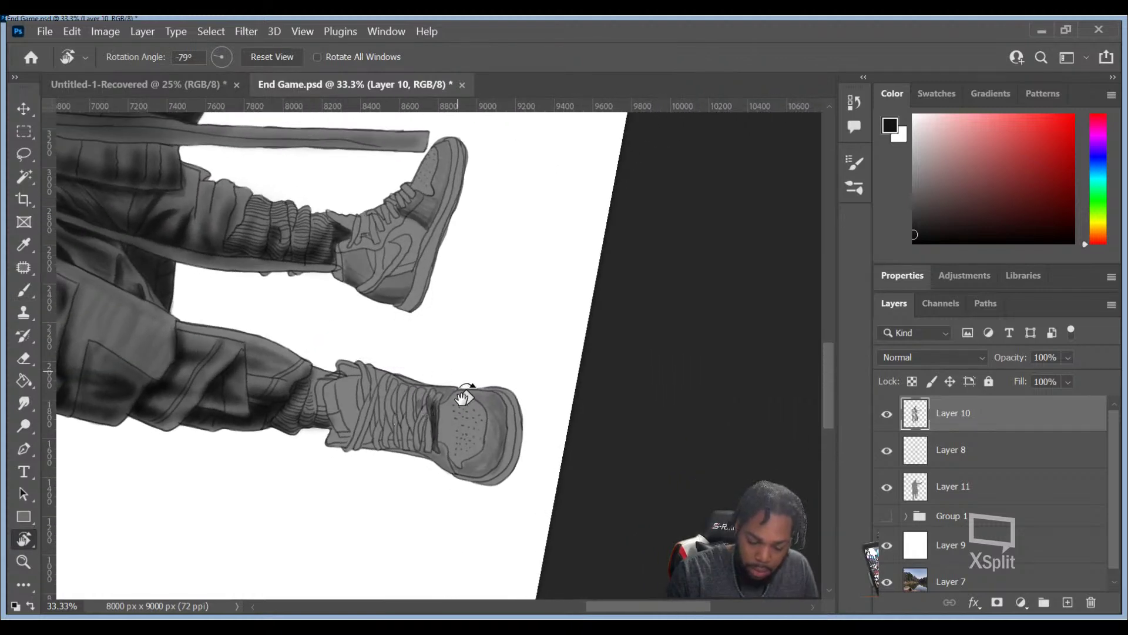
{"action": "left_click_drag", "start_coordinate": [398, 483], "coordinate": [433, 435]}
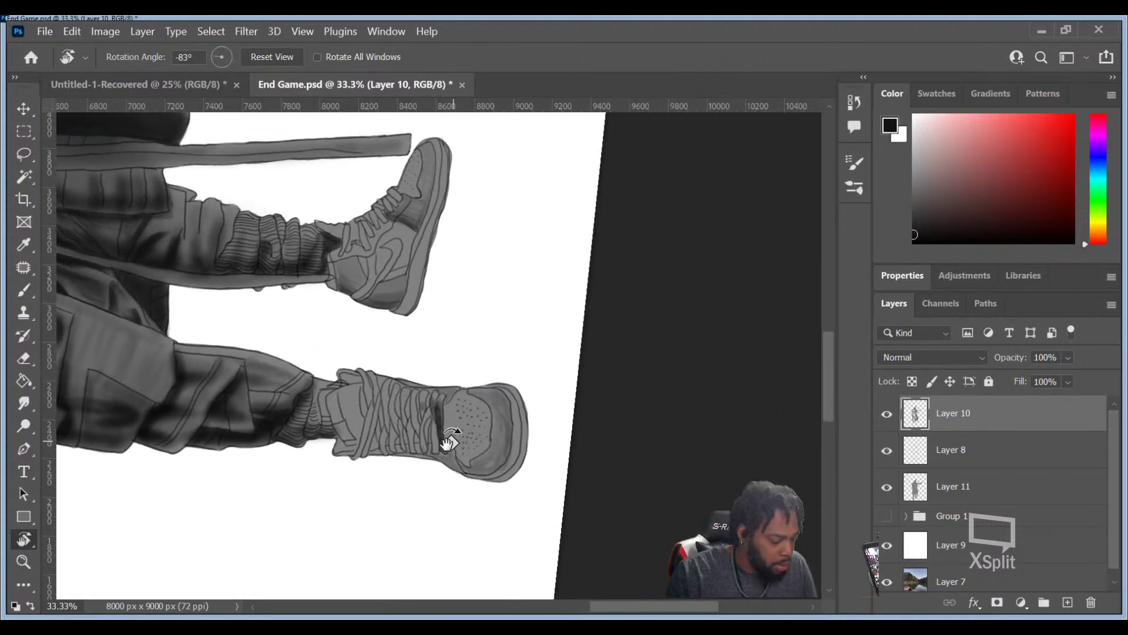
{"action": "key", "text": "b"}
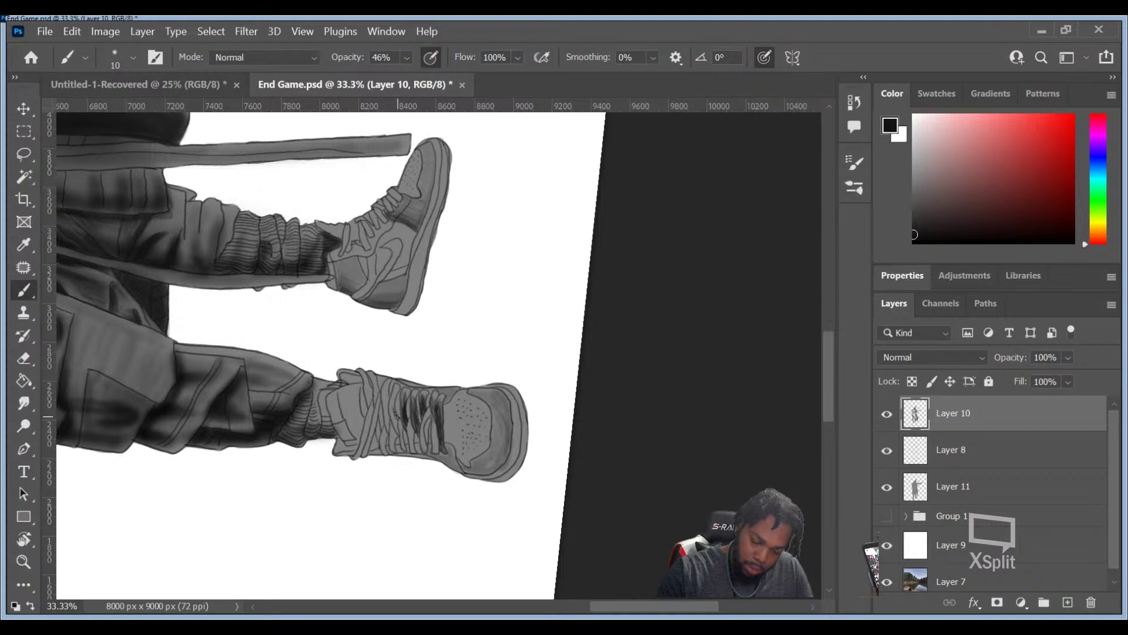
{"action": "left_click_drag", "start_coordinate": [393, 415], "coordinate": [399, 429]}
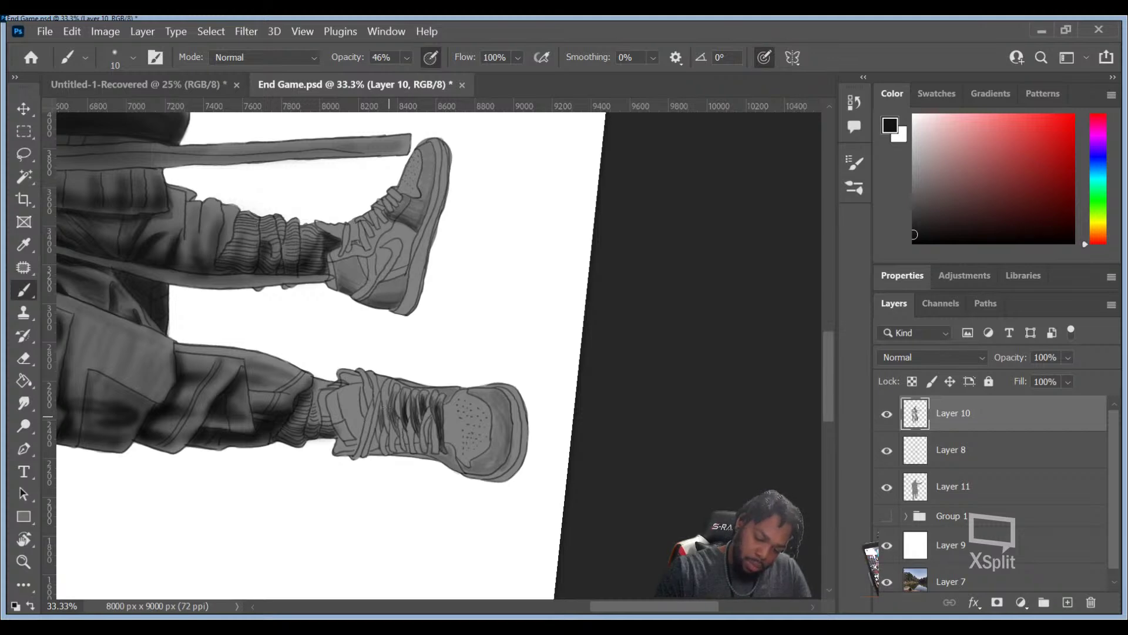
{"action": "left_click_drag", "start_coordinate": [388, 416], "coordinate": [390, 421]}
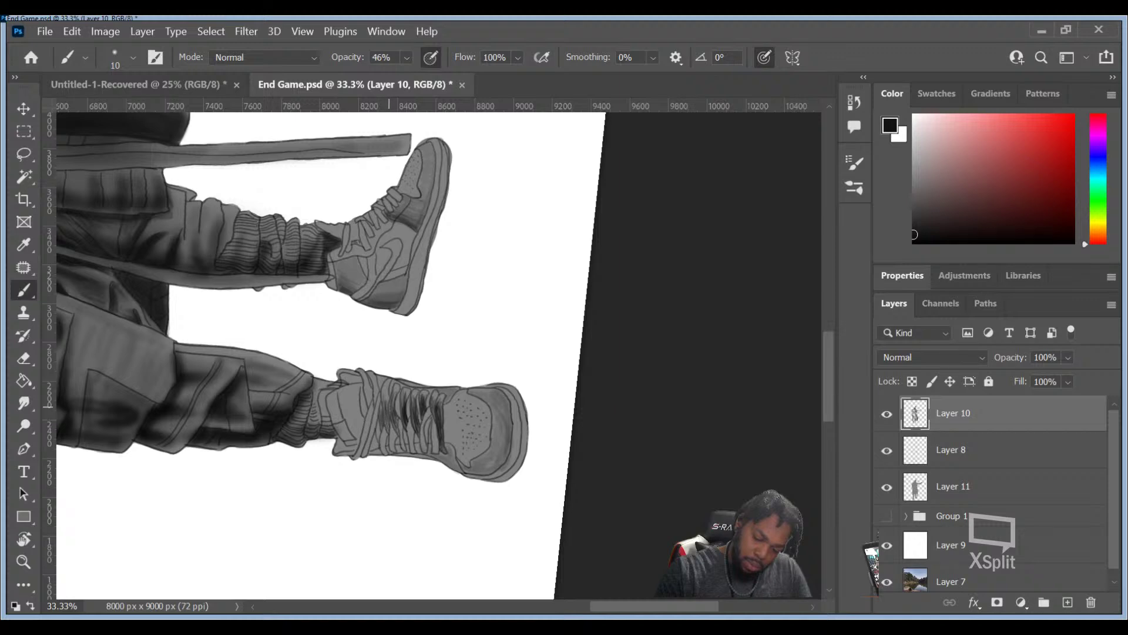
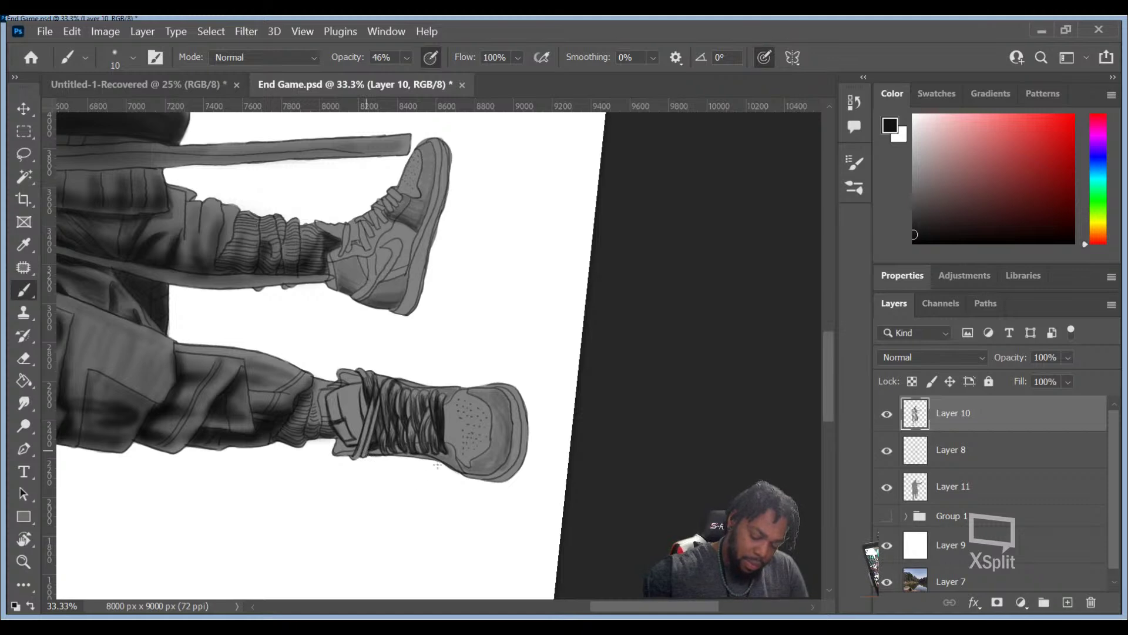
Step: Strengthen the front-facing sneaker's side and collar outlines at brush size 10, and darken its collar opening at size 25
{"action": "mouse_move", "coordinate": [426, 458]}
{"action": "left_mouse_down"}
{"action": "mouse_move", "coordinate": [396, 458]}
{"action": "mouse_move", "coordinate": [408, 456]}
{"action": "left_mouse_up"}
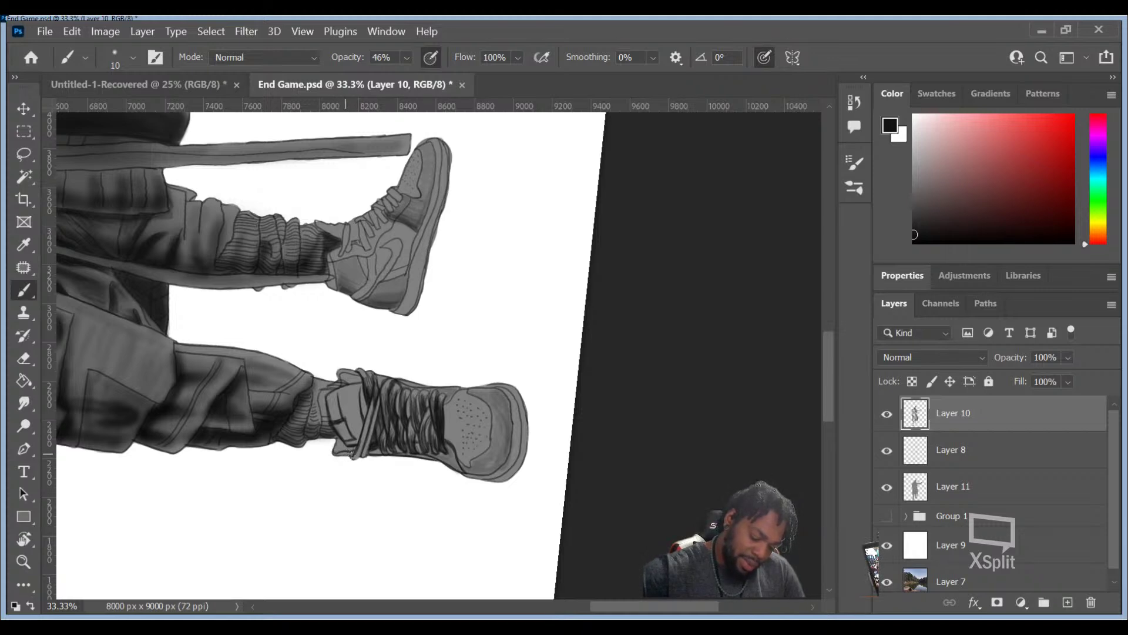
{"action": "left_click_drag", "start_coordinate": [349, 454], "coordinate": [336, 458]}
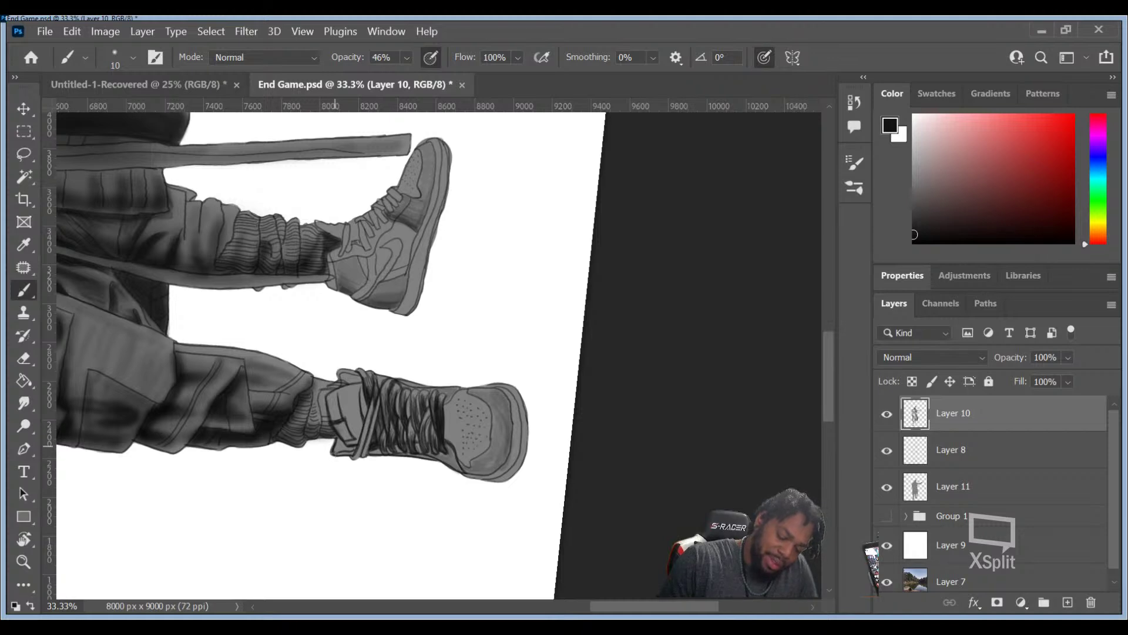
{"action": "left_click_drag", "start_coordinate": [340, 438], "coordinate": [341, 448]}
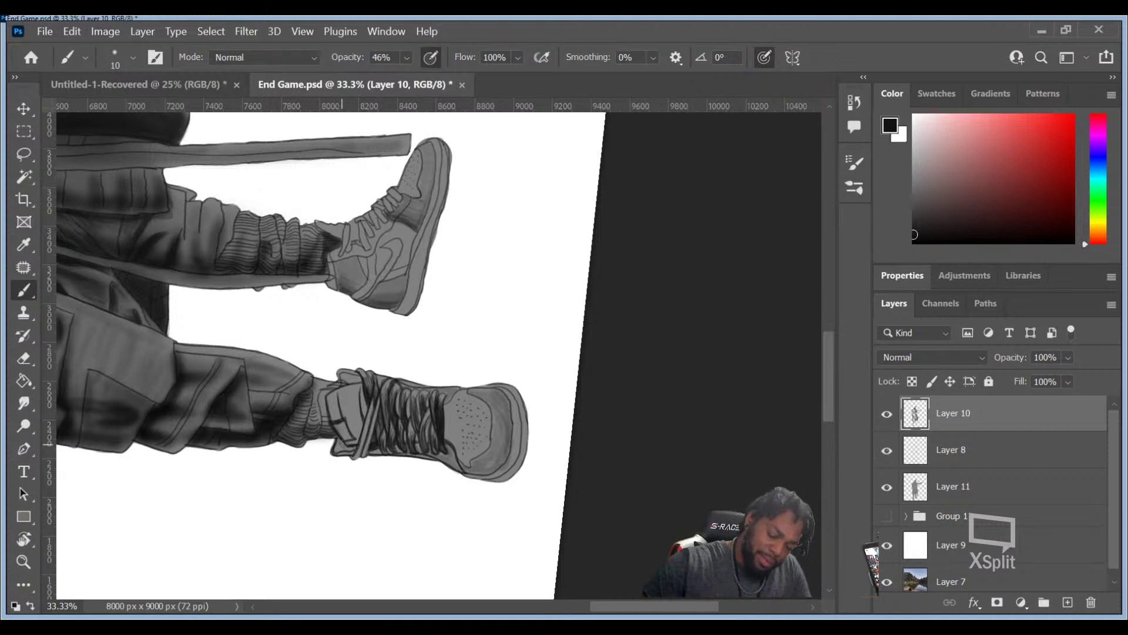
{"action": "key", "text": "bracketright"}
{"action": "key", "text": "bracketright"}
{"action": "key", "text": "bracketright"}
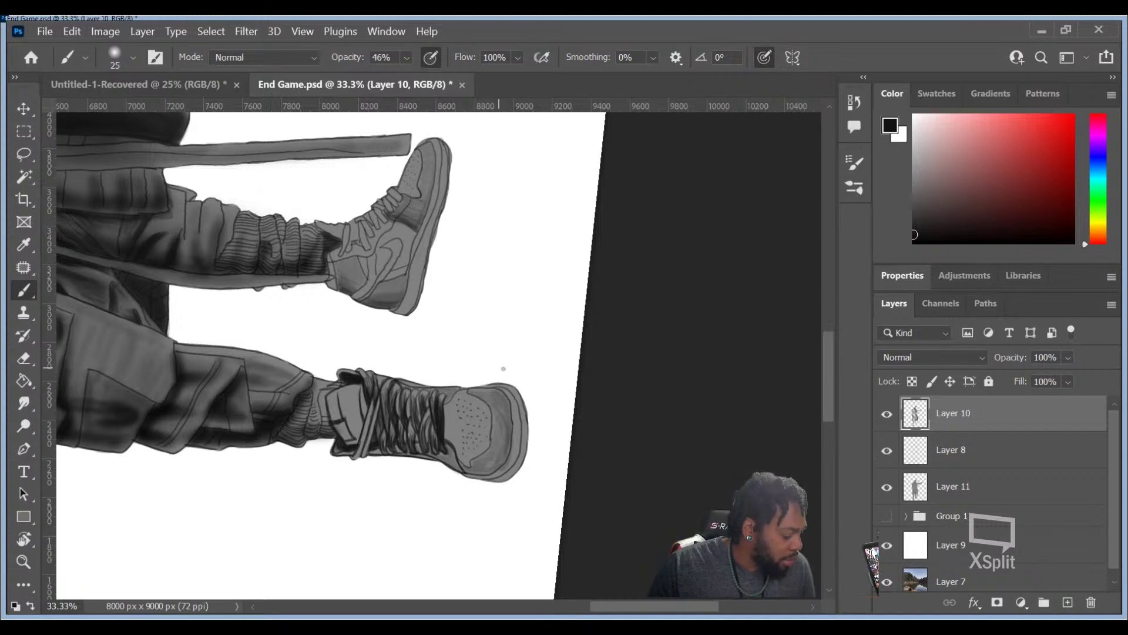
Step: Shade the toe band and darken the sole's outer edge on the front-facing sneaker with the size 25 brush
{"action": "key", "text": "r"}
{"action": "left_click_drag", "start_coordinate": [474, 280], "coordinate": [579, 392]}
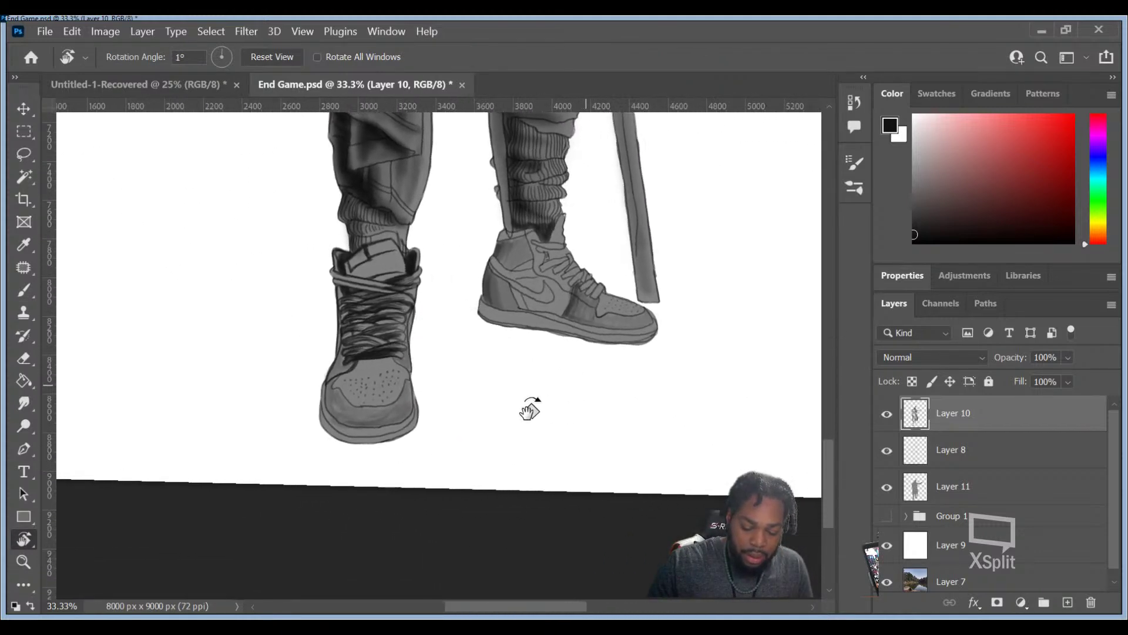
{"action": "key", "text": "b"}
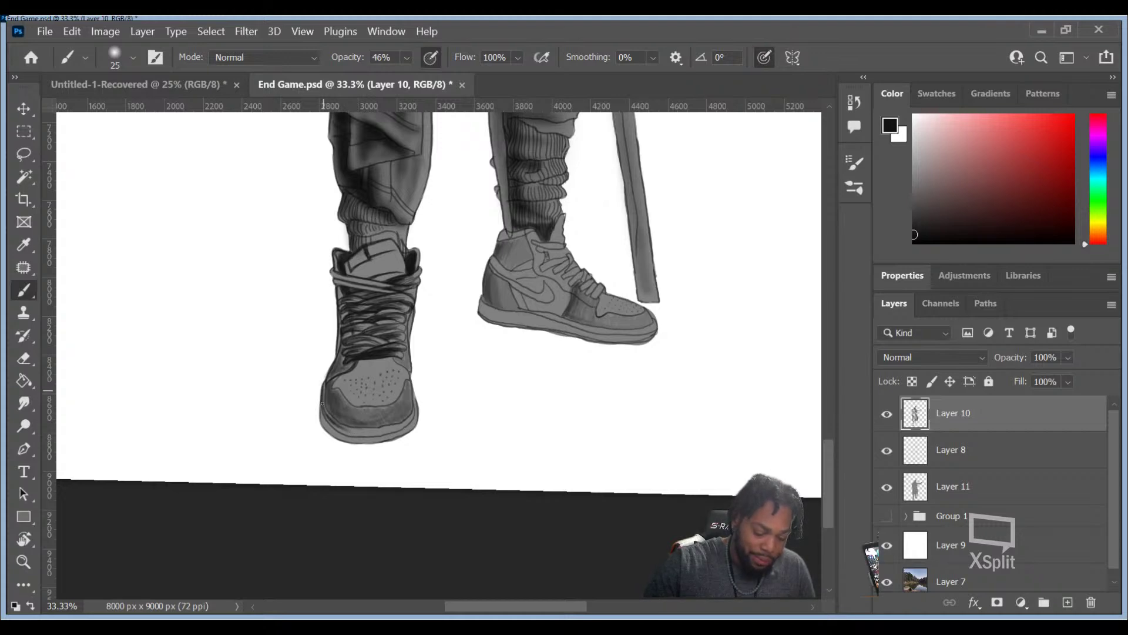
{"action": "mouse_move", "coordinate": [322, 411]}
{"action": "left_mouse_down"}
{"action": "mouse_move", "coordinate": [324, 433]}
{"action": "mouse_move", "coordinate": [321, 419]}
{"action": "left_mouse_up"}
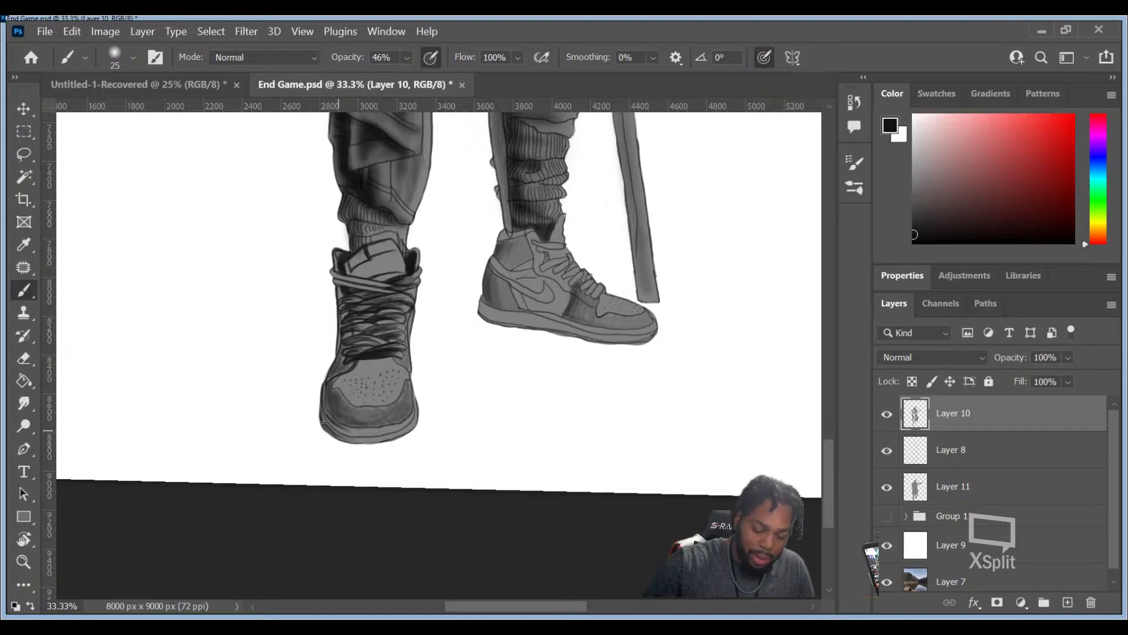
{"action": "left_click_drag", "start_coordinate": [324, 425], "coordinate": [328, 429]}
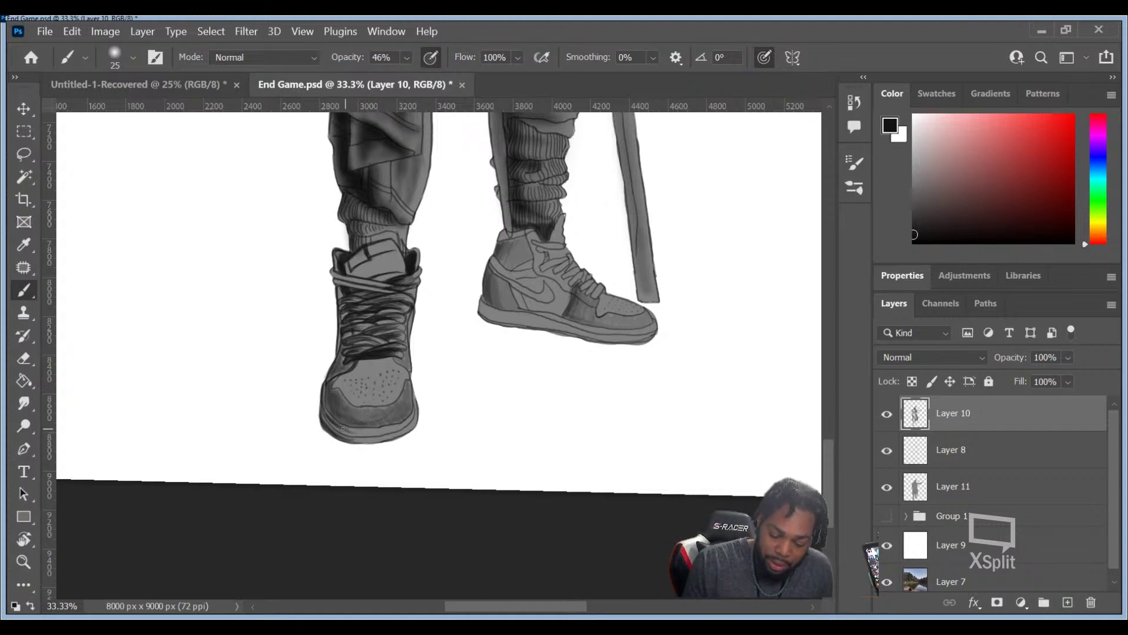
Step: Strengthen the sole outline and the toe band's outer side on the front-facing sneaker with the size 25 brush
{"action": "mouse_move", "coordinate": [360, 433]}
{"action": "left_mouse_down"}
{"action": "mouse_move", "coordinate": [340, 428]}
{"action": "mouse_move", "coordinate": [392, 429]}
{"action": "mouse_move", "coordinate": [352, 433]}
{"action": "left_mouse_up"}
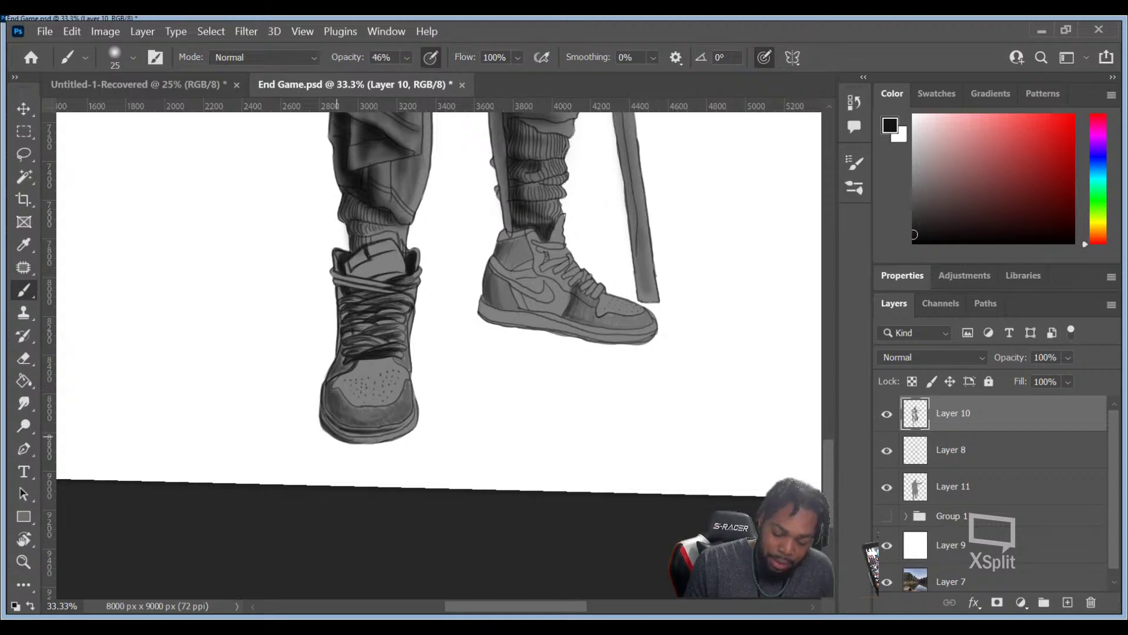
{"action": "mouse_move", "coordinate": [379, 441]}
{"action": "left_mouse_down"}
{"action": "mouse_move", "coordinate": [340, 439]}
{"action": "mouse_move", "coordinate": [388, 439]}
{"action": "mouse_move", "coordinate": [343, 439]}
{"action": "mouse_move", "coordinate": [405, 432]}
{"action": "left_mouse_up"}
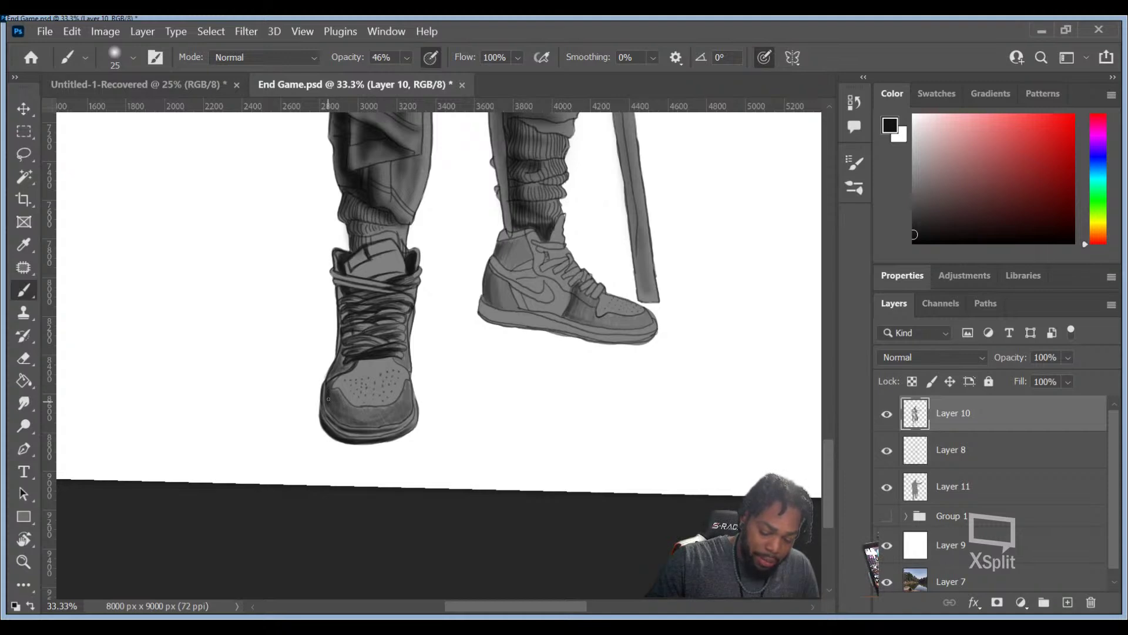
{"action": "left_click_drag", "start_coordinate": [333, 413], "coordinate": [337, 411]}
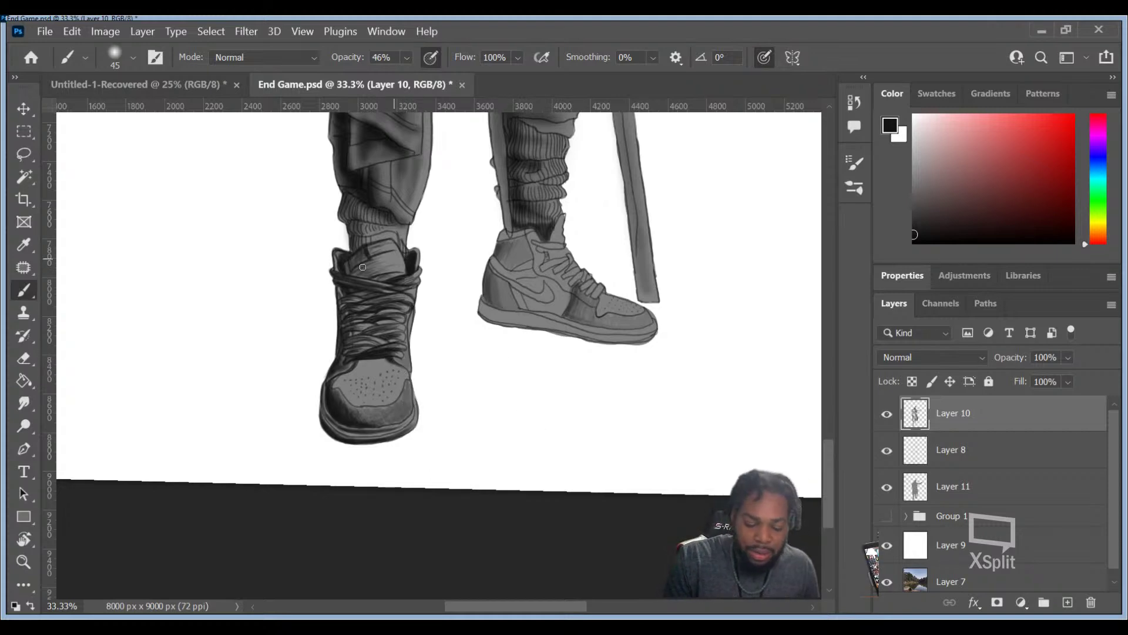
Step: Shade the front-facing sneaker's tongue and perforated toe box with the brush enlarged to size 60
{"action": "key", "text": "bracketright"}
{"action": "key", "text": "bracketright"}
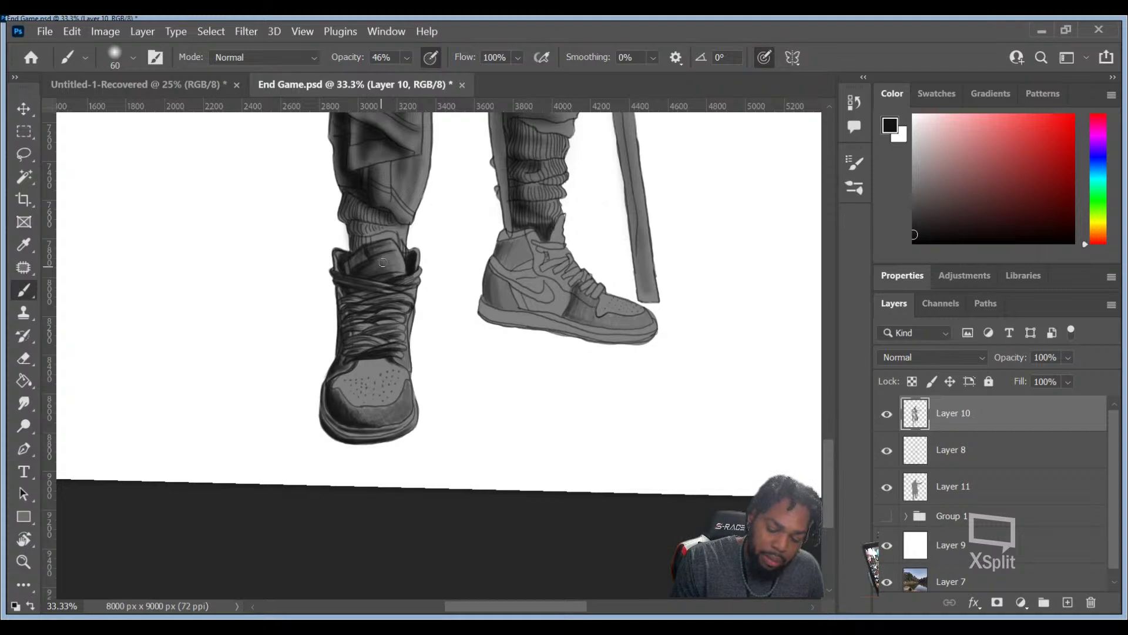
{"action": "left_click_drag", "start_coordinate": [379, 241], "coordinate": [392, 274]}
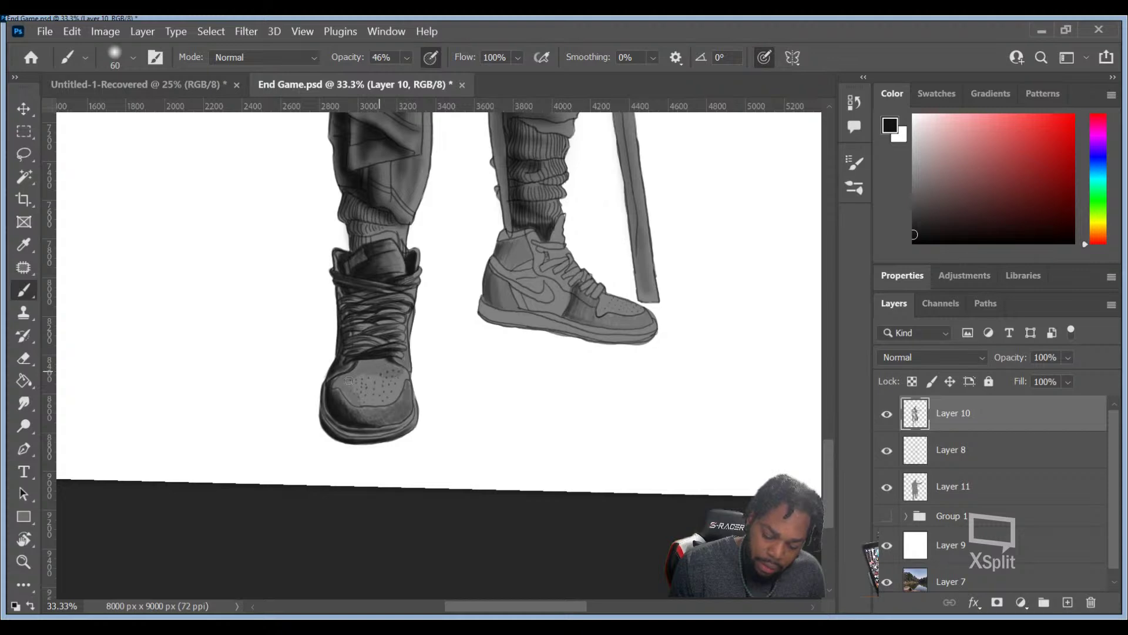
{"action": "mouse_move", "coordinate": [354, 376]}
{"action": "left_mouse_down"}
{"action": "mouse_move", "coordinate": [379, 376]}
{"action": "mouse_move", "coordinate": [360, 401]}
{"action": "mouse_move", "coordinate": [380, 405]}
{"action": "mouse_move", "coordinate": [404, 371]}
{"action": "left_mouse_up"}
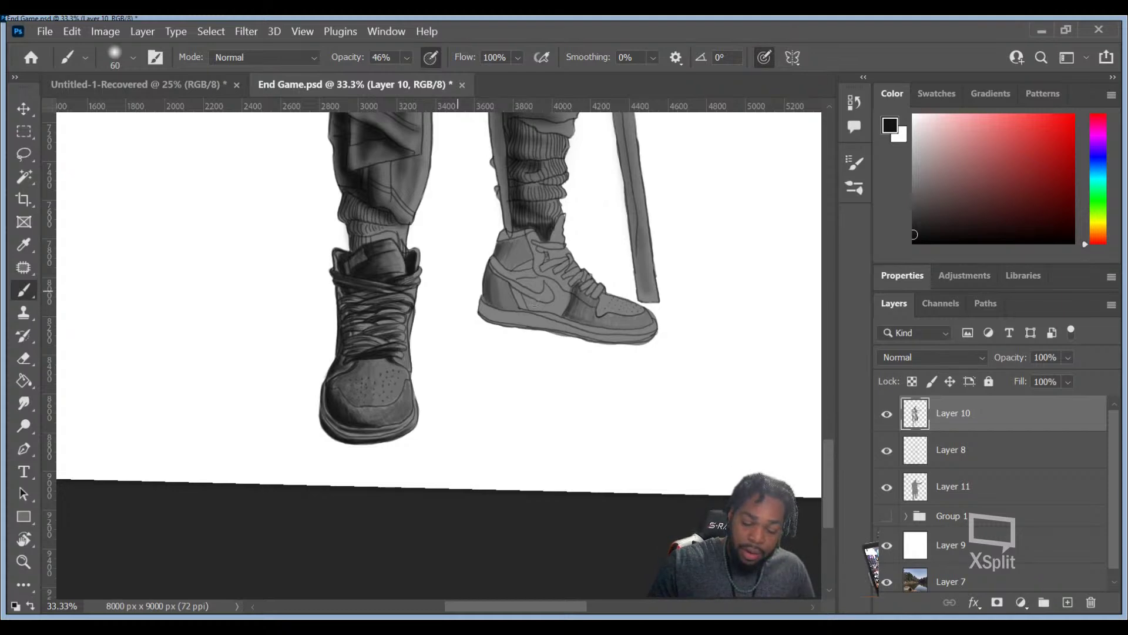
Step: Darken the hanging strap beside the side-facing leg on Layer 10 with the brush at size 30
{"action": "key", "text": "bracketleft"}
{"action": "key", "text": "bracketleft"}
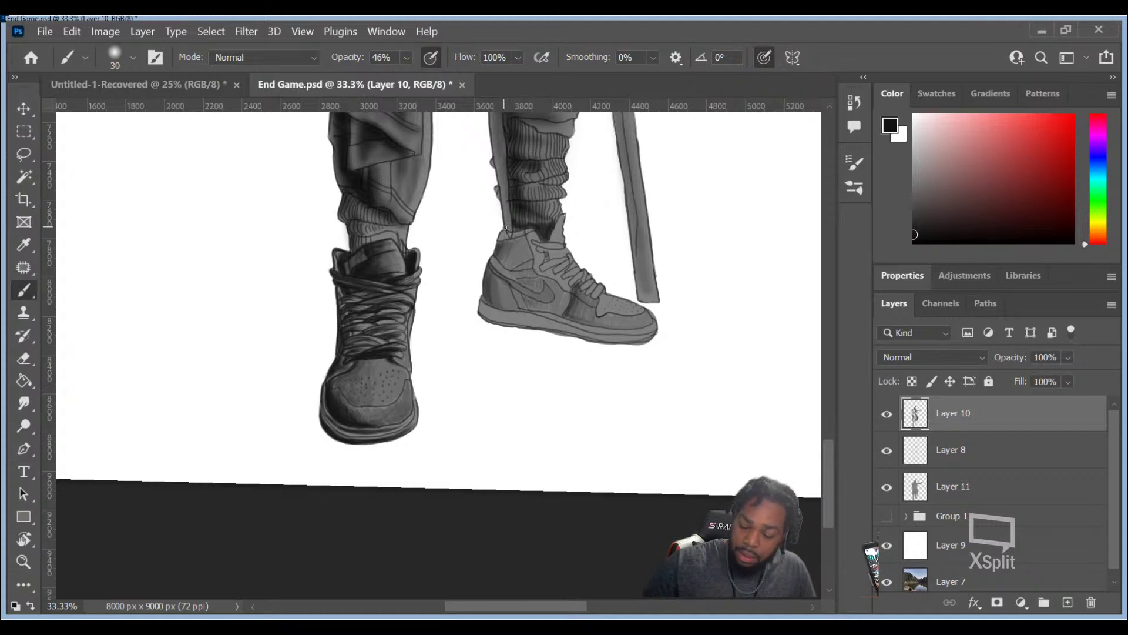
{"action": "key", "text": "alt+bracketleft"}
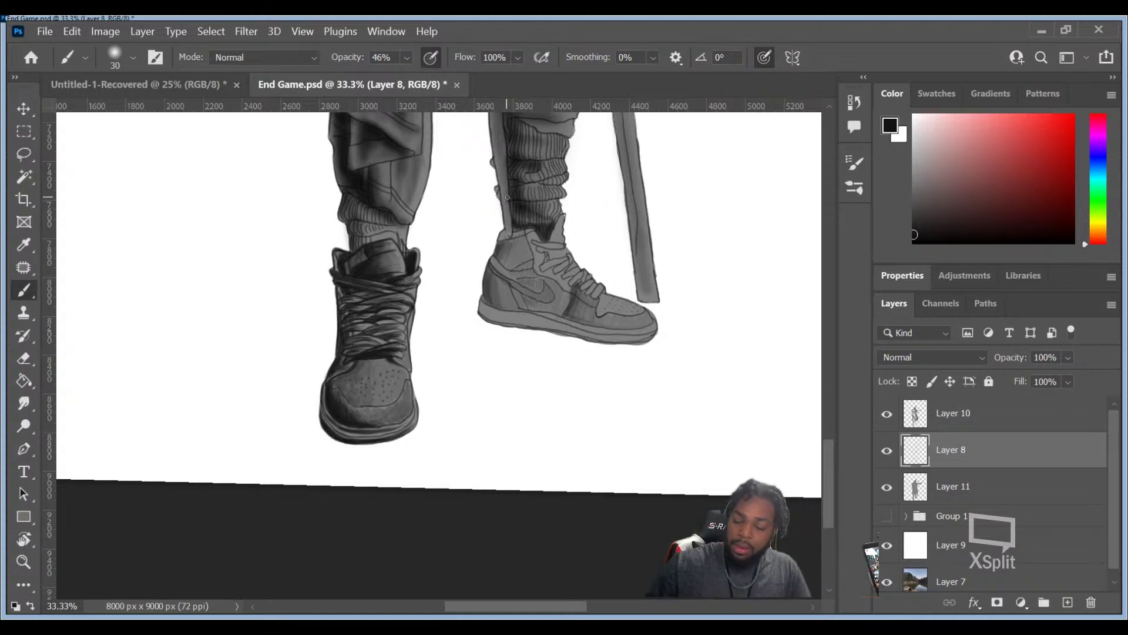
{"action": "left_click", "coordinate": [971, 411]}
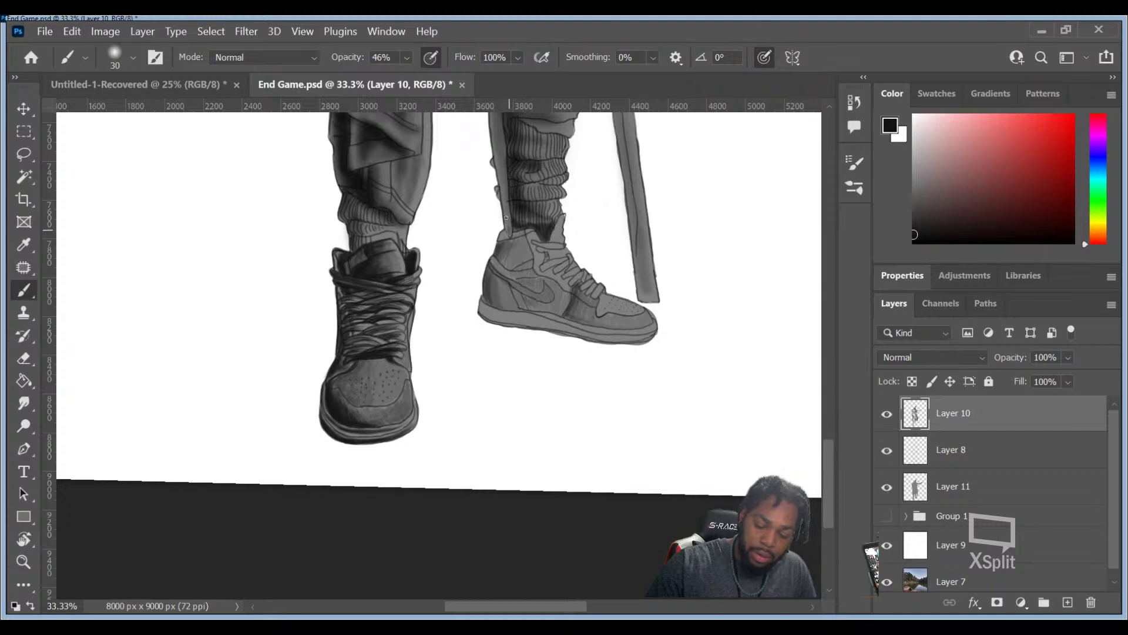
{"action": "left_click_drag", "start_coordinate": [509, 231], "coordinate": [493, 144]}
{"action": "left_click_drag", "start_coordinate": [501, 183], "coordinate": [490, 114]}
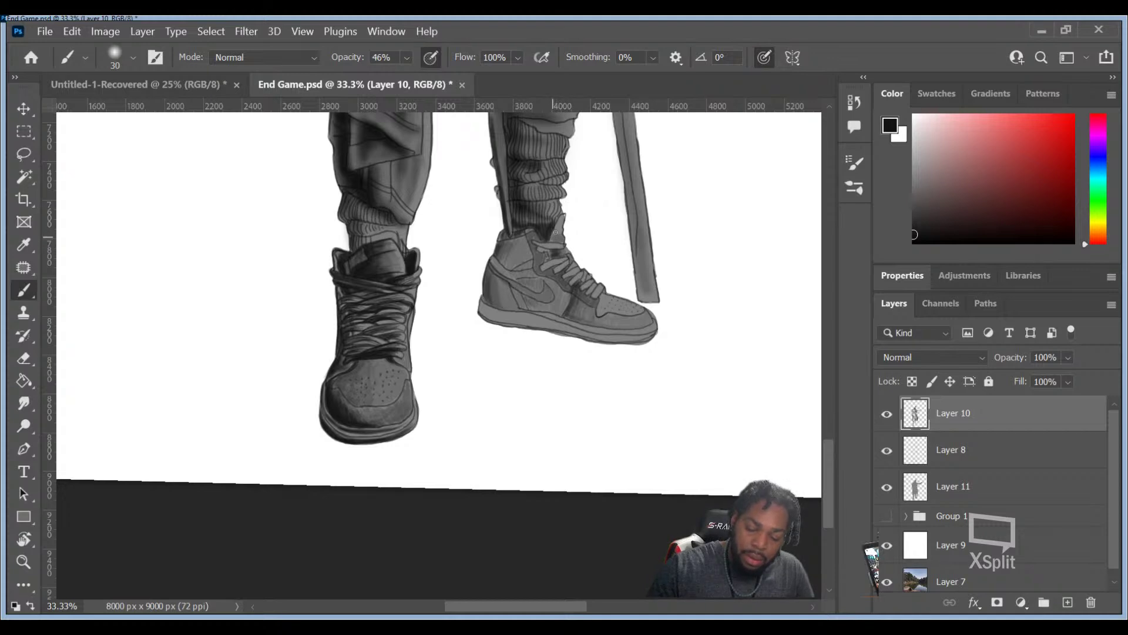
Step: Darken the side-facing sneaker's tongue, midsole line and swoosh with the size 30 brush
{"action": "left_click_drag", "start_coordinate": [563, 220], "coordinate": [560, 239]}
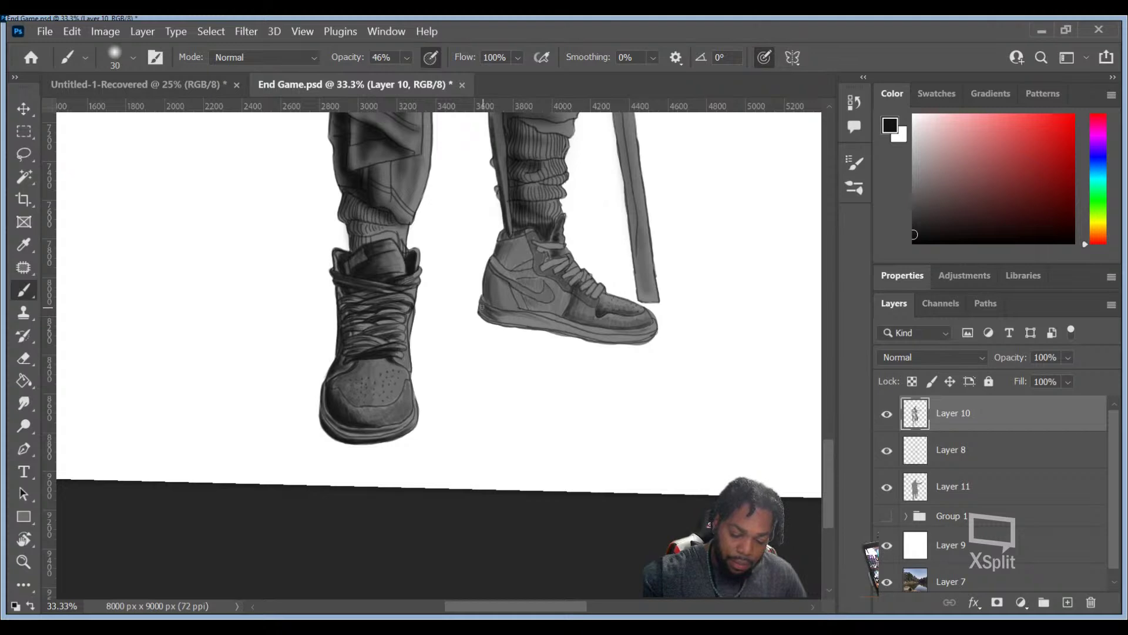
{"action": "mouse_move", "coordinate": [514, 320]}
{"action": "left_mouse_down"}
{"action": "mouse_move", "coordinate": [576, 335]}
{"action": "mouse_move", "coordinate": [513, 316]}
{"action": "mouse_move", "coordinate": [552, 327]}
{"action": "left_mouse_up"}
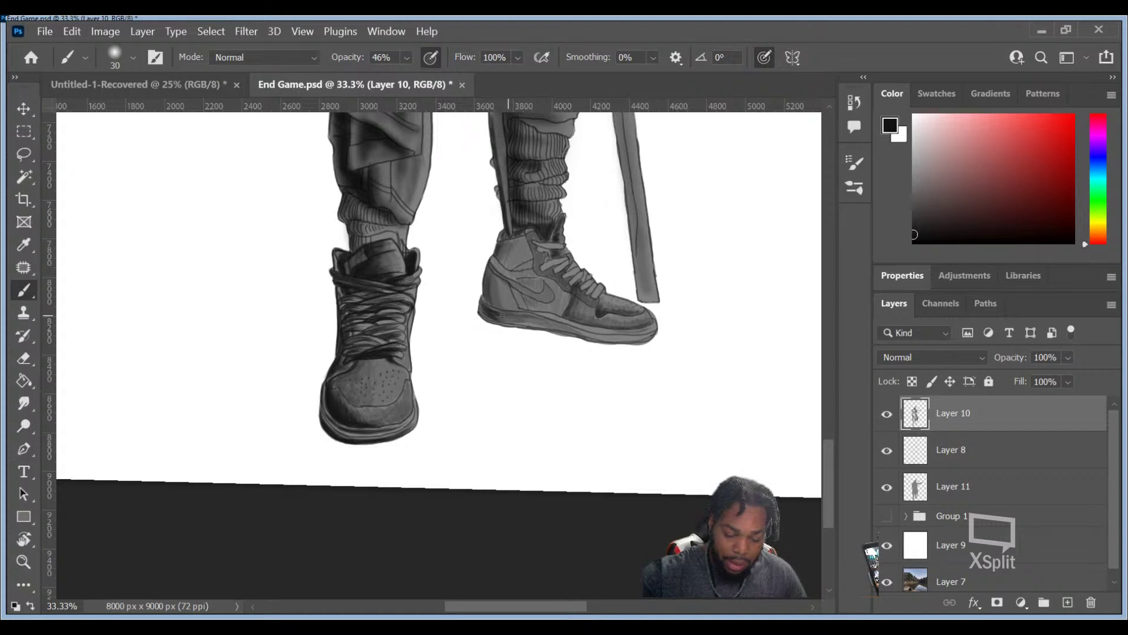
{"action": "left_click_drag", "start_coordinate": [514, 324], "coordinate": [521, 319]}
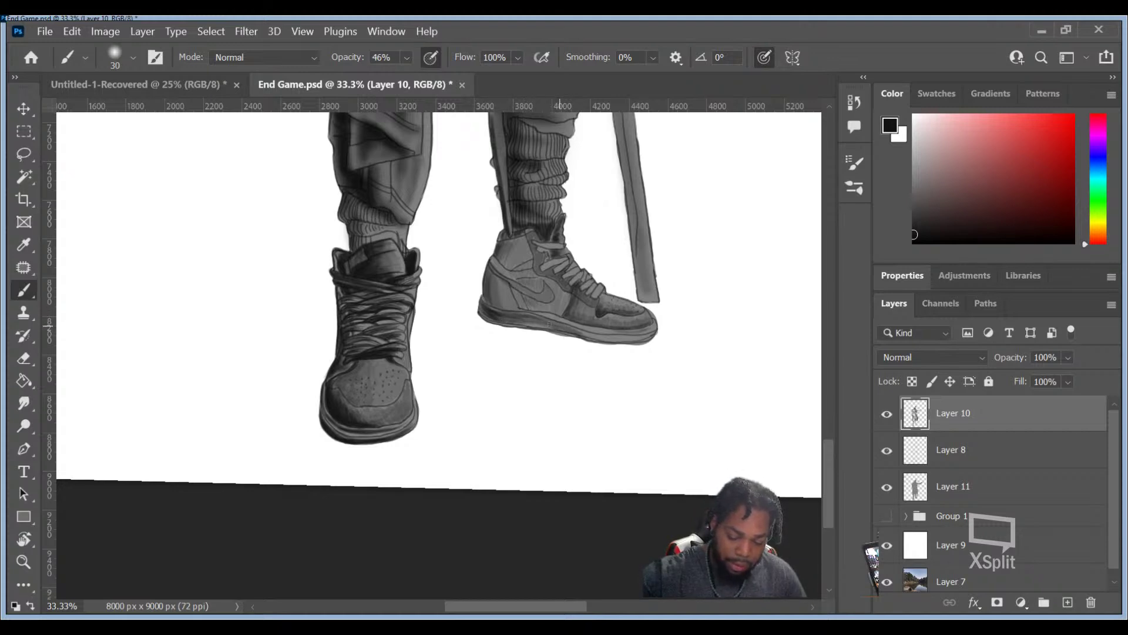
{"action": "left_click_drag", "start_coordinate": [559, 328], "coordinate": [515, 320]}
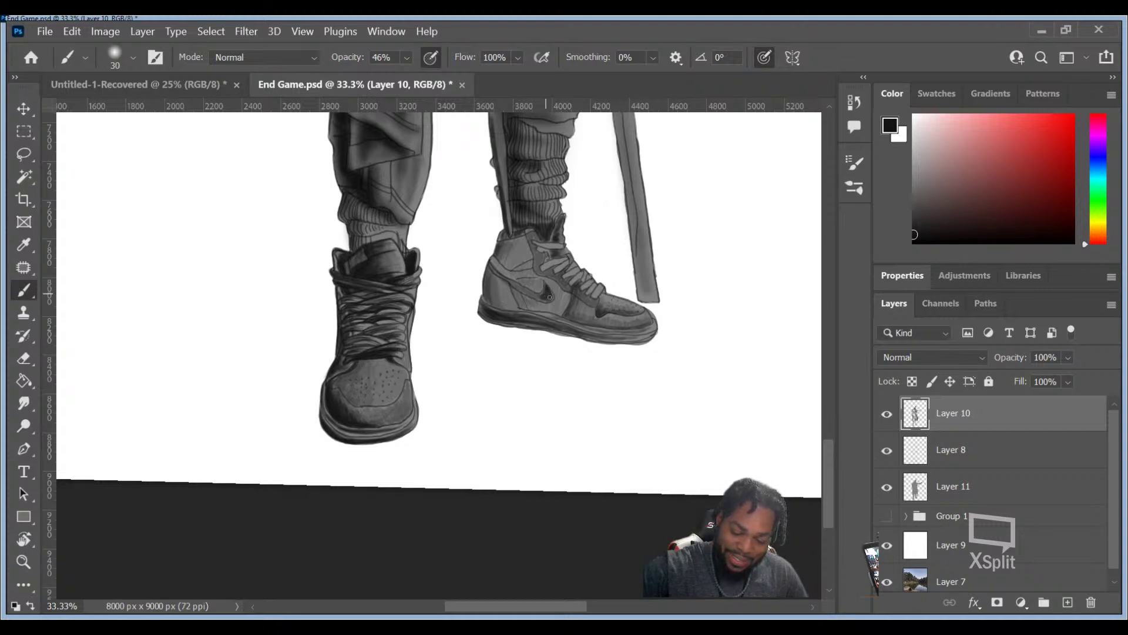
{"action": "mouse_move", "coordinate": [545, 298]}
{"action": "left_mouse_down"}
{"action": "mouse_move", "coordinate": [511, 283]}
{"action": "mouse_move", "coordinate": [520, 288]}
{"action": "left_mouse_up"}
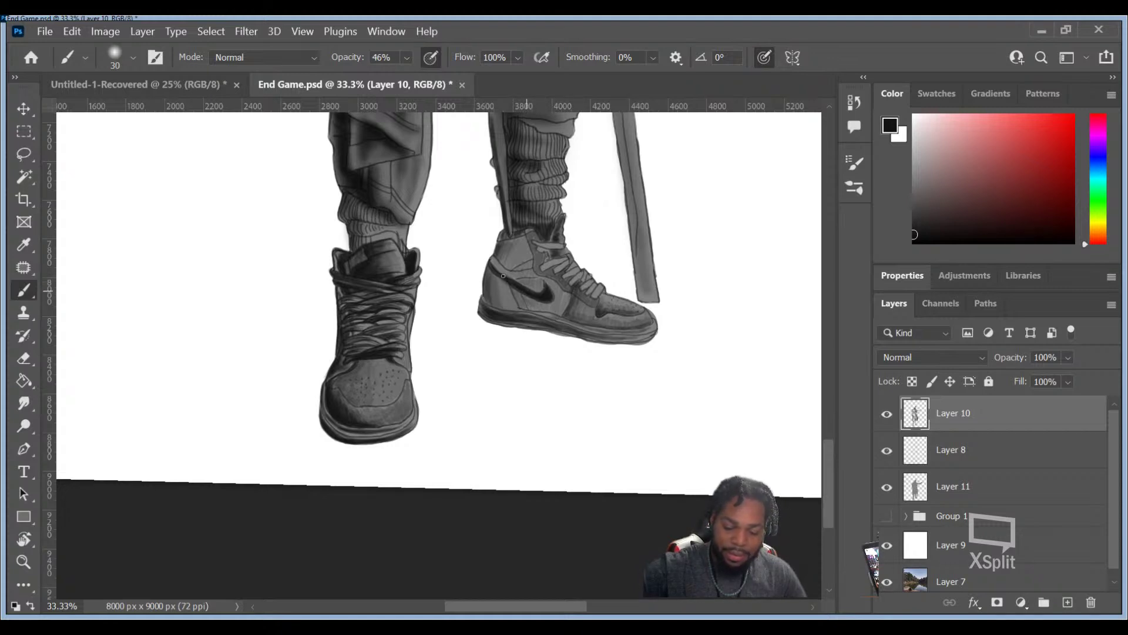
Step: Strengthen the side-facing sneaker's sole outline from the toe toward the midfoot with a size 10 brush
{"action": "key", "text": "bracketleft"}
{"action": "key", "text": "bracketleft"}
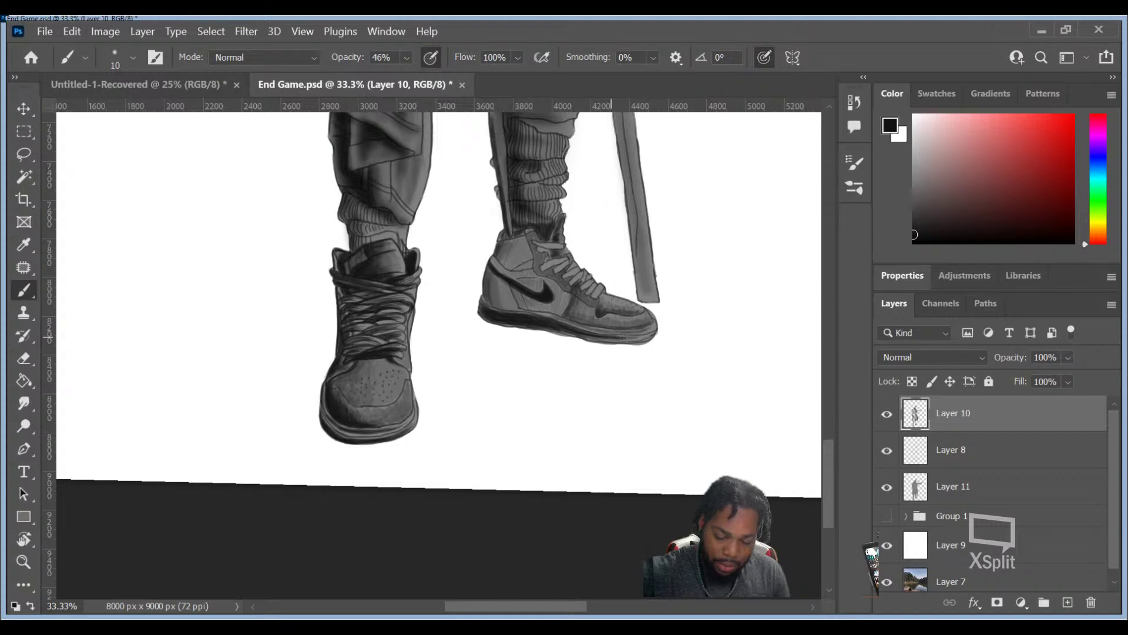
{"action": "left_click_drag", "start_coordinate": [633, 341], "coordinate": [600, 338]}
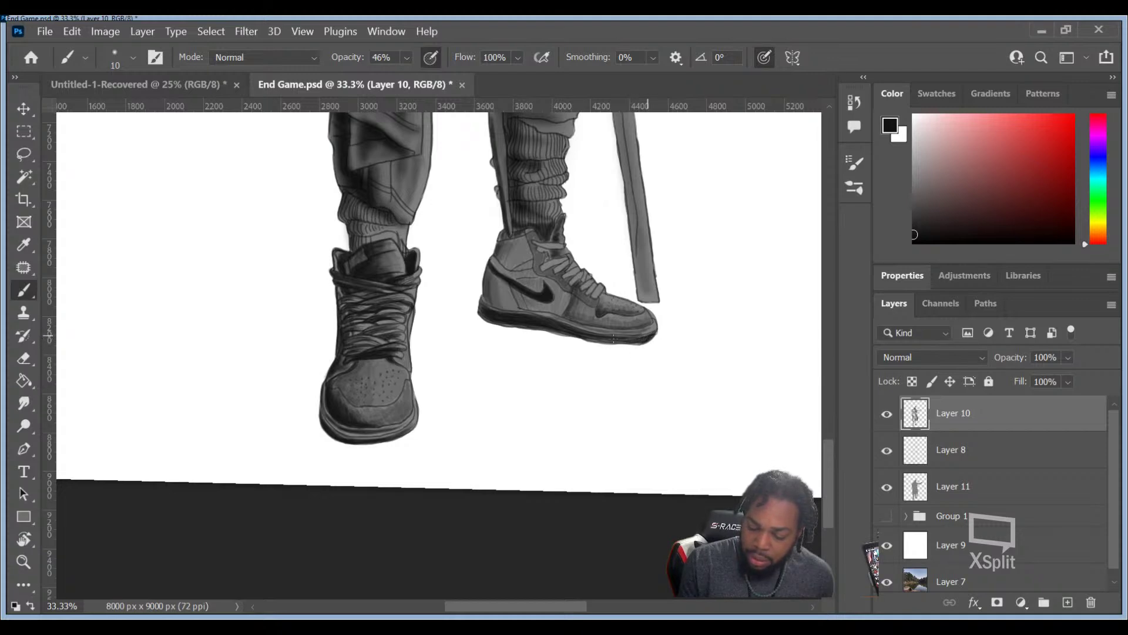
{"action": "left_click_drag", "start_coordinate": [634, 347], "coordinate": [616, 345]}
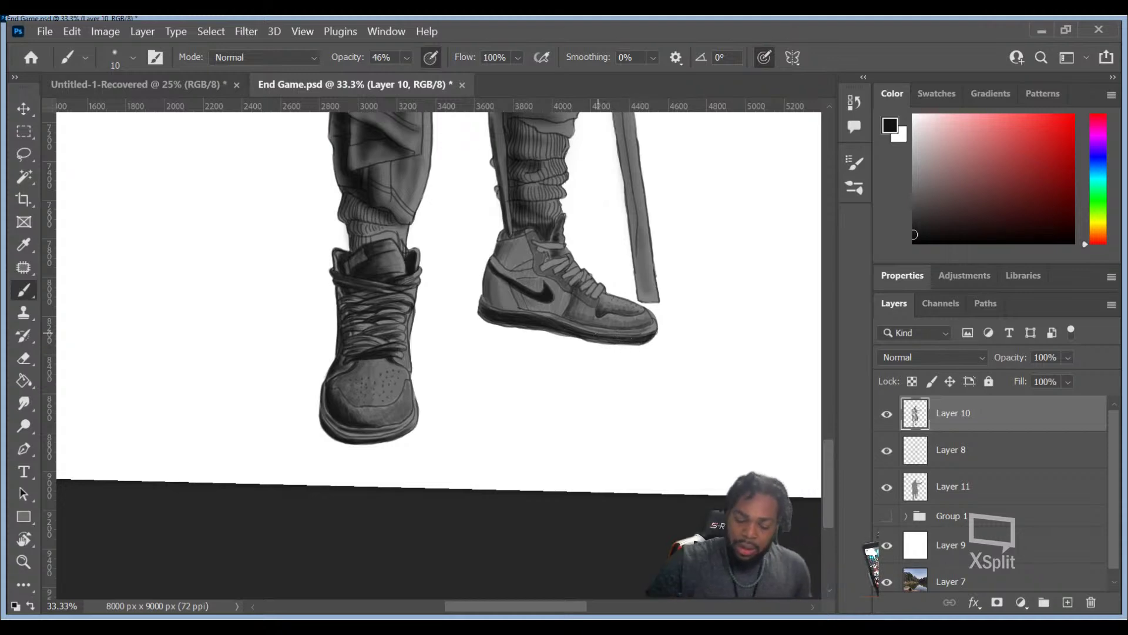
{"action": "mouse_move", "coordinate": [582, 335]}
{"action": "left_mouse_down"}
{"action": "mouse_move", "coordinate": [561, 333]}
{"action": "mouse_move", "coordinate": [583, 342]}
{"action": "mouse_move", "coordinate": [577, 334]}
{"action": "left_mouse_up"}
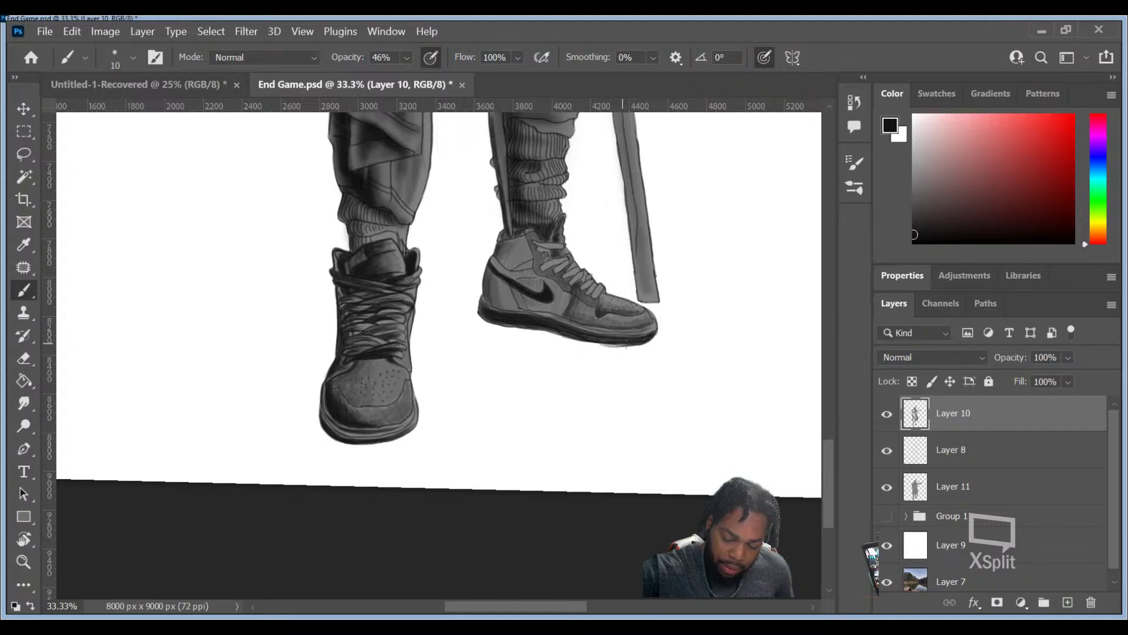
{"action": "left_click_drag", "start_coordinate": [621, 344], "coordinate": [588, 346]}
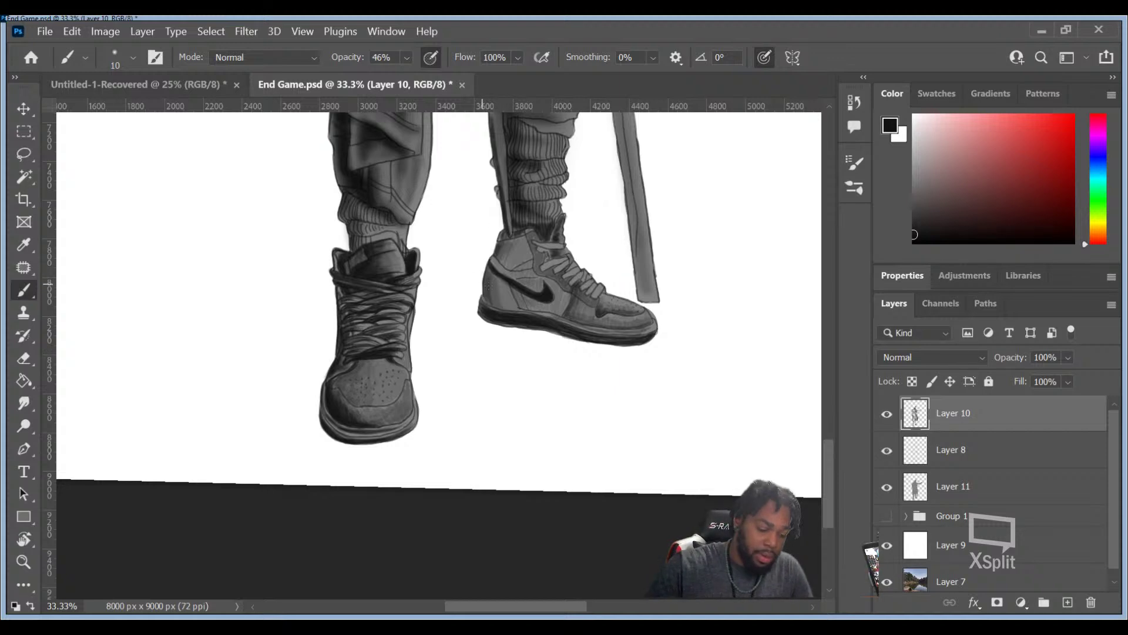
Step: Shade the side-facing sneaker's heel and side panels around the swoosh with the brush at size 45
{"action": "key", "text": "bracketright"}
{"action": "key", "text": "bracketright"}
{"action": "key", "text": "bracketright"}
{"action": "key", "text": "bracketright"}
{"action": "key", "text": "bracketright"}
{"action": "key", "text": "bracketright"}
{"action": "key", "text": "bracketright"}
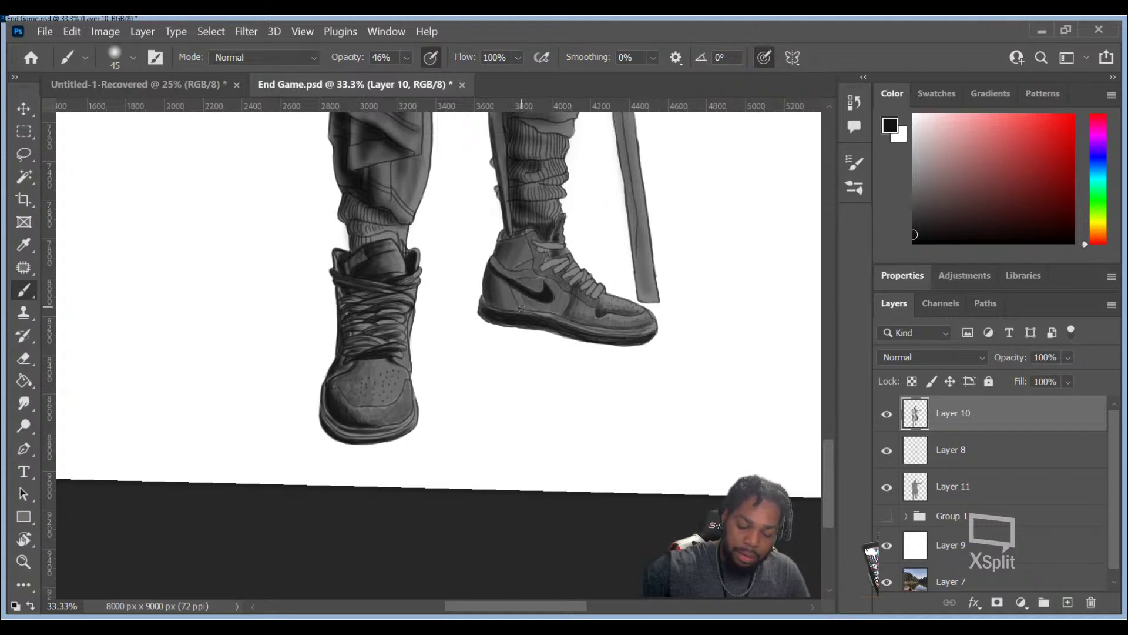
Step: Darken the laces of the side-facing sneaker and the gaps between them with a size 10 brush
{"action": "key", "text": "bracketleft"}
{"action": "key", "text": "bracketleft"}
{"action": "key", "text": "bracketleft"}
{"action": "key", "text": "bracketleft"}
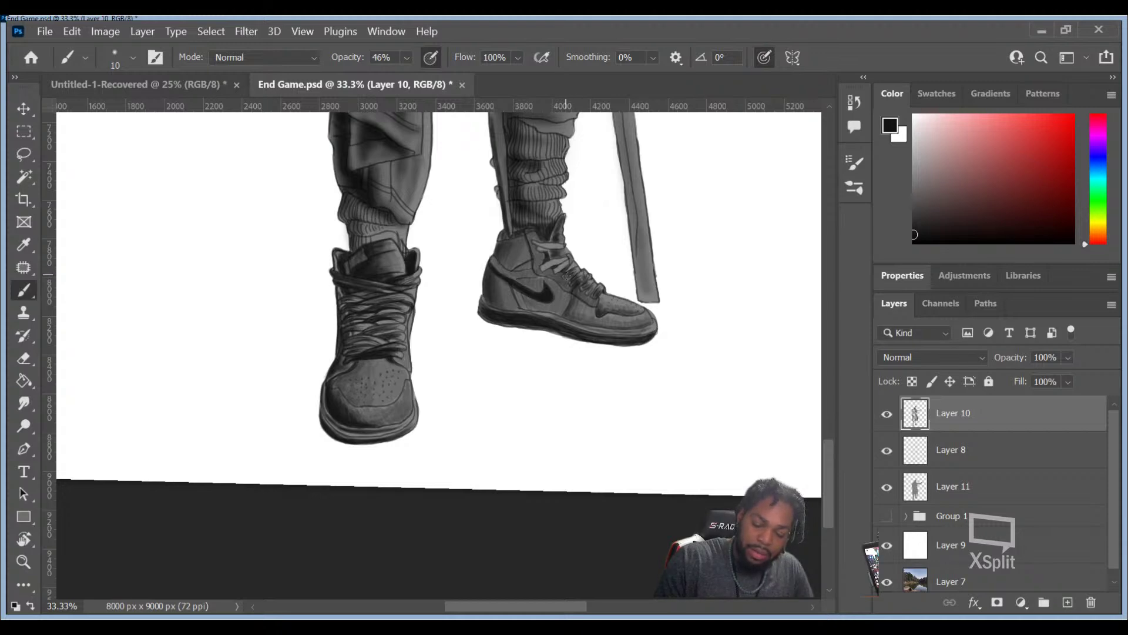
{"action": "left_click_drag", "start_coordinate": [570, 263], "coordinate": [561, 267]}
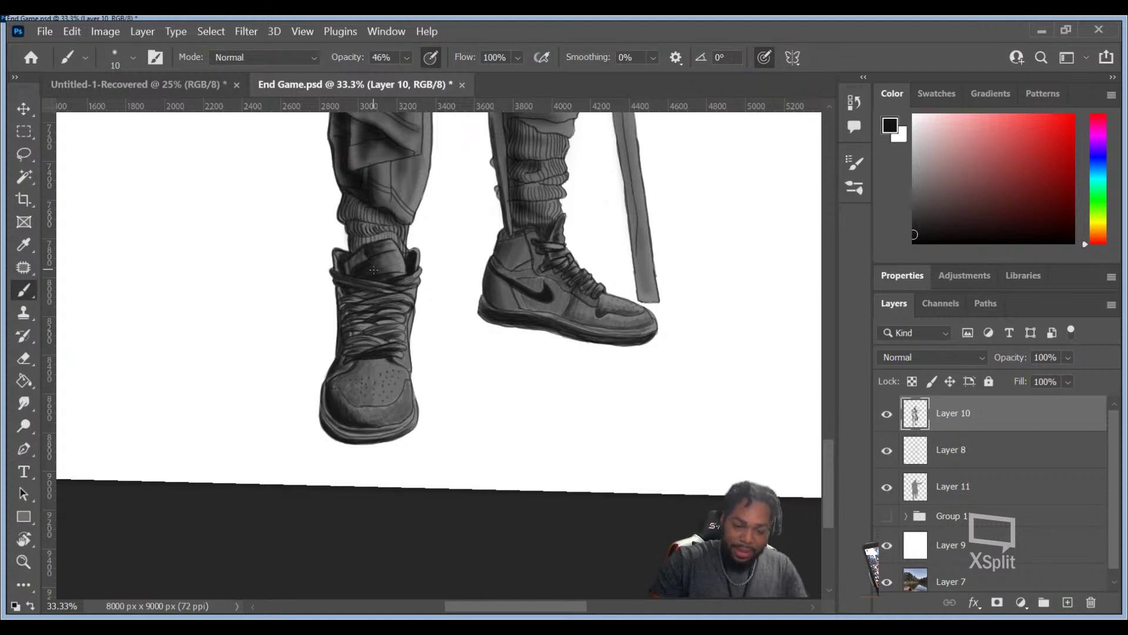
Step: Shade the ribbed cuff above the front-facing sneaker with the brush at size 35
{"action": "key", "text": "bracketright"}
{"action": "key", "text": "bracketright"}
{"action": "key", "text": "bracketright"}
{"action": "key", "text": "bracketright"}
{"action": "key", "text": "bracketright"}
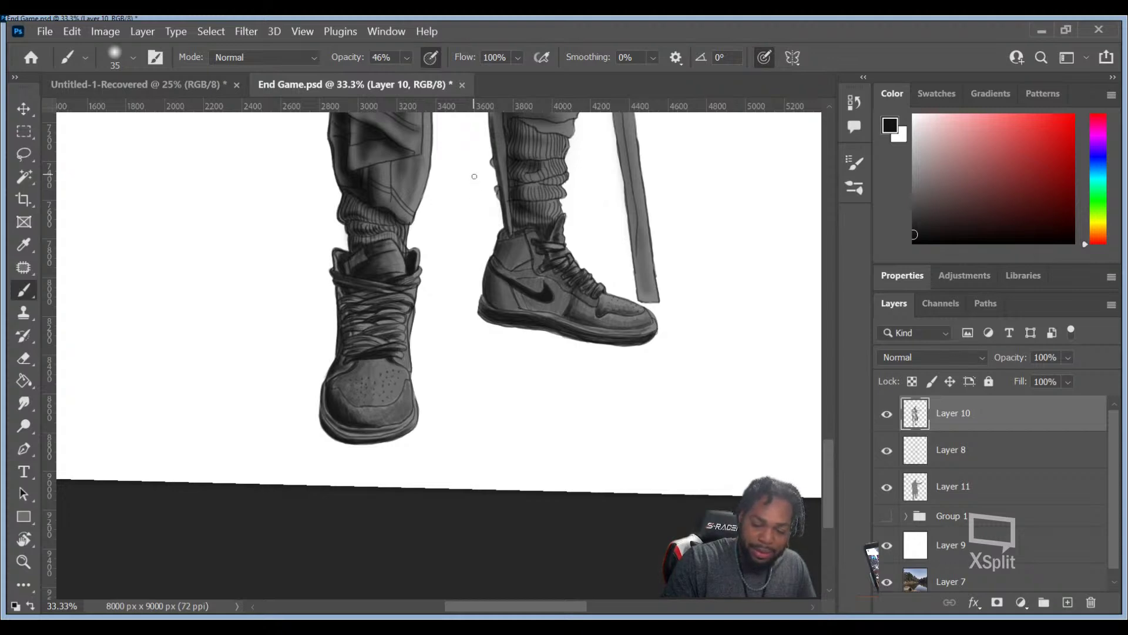
Step: Deepen the shadows on the coat's lower side panel around the pocket with the brush at size 70
{"action": "mouse_move", "coordinate": [473, 174]}
{"action": "left_mouse_down"}
{"action": "mouse_move", "coordinate": [466, 298]}
{"action": "mouse_move", "coordinate": [437, 400]}
{"action": "mouse_move", "coordinate": [412, 414]}
{"action": "left_mouse_up"}
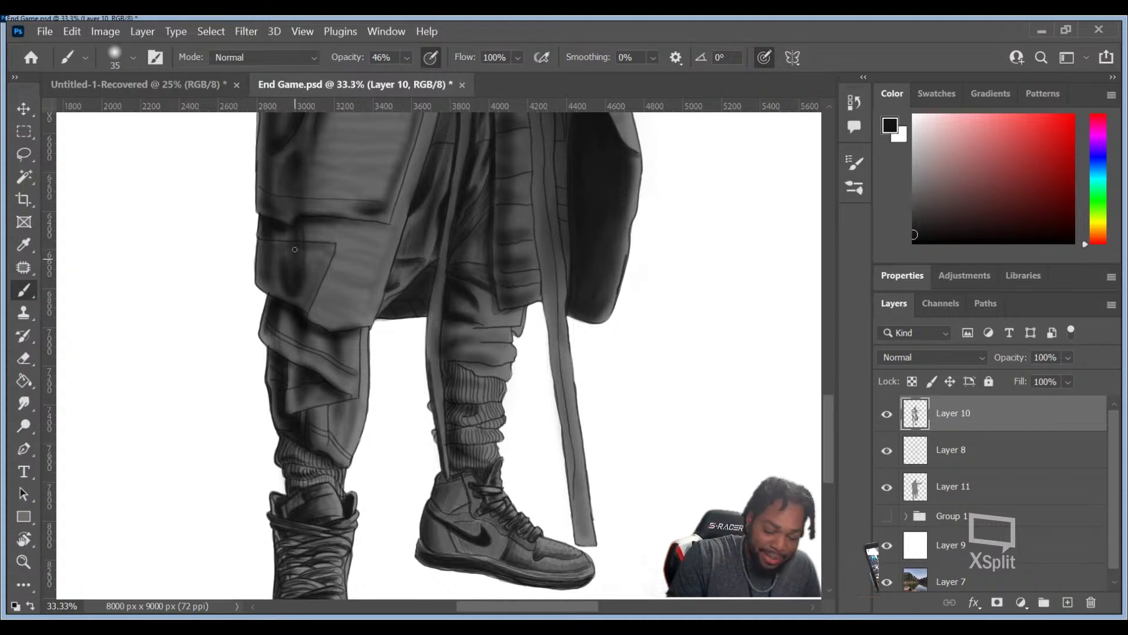
{"action": "key", "text": "bracketright"}
{"action": "key", "text": "bracketright"}
{"action": "key", "text": "bracketright"}
{"action": "key", "text": "bracketright"}
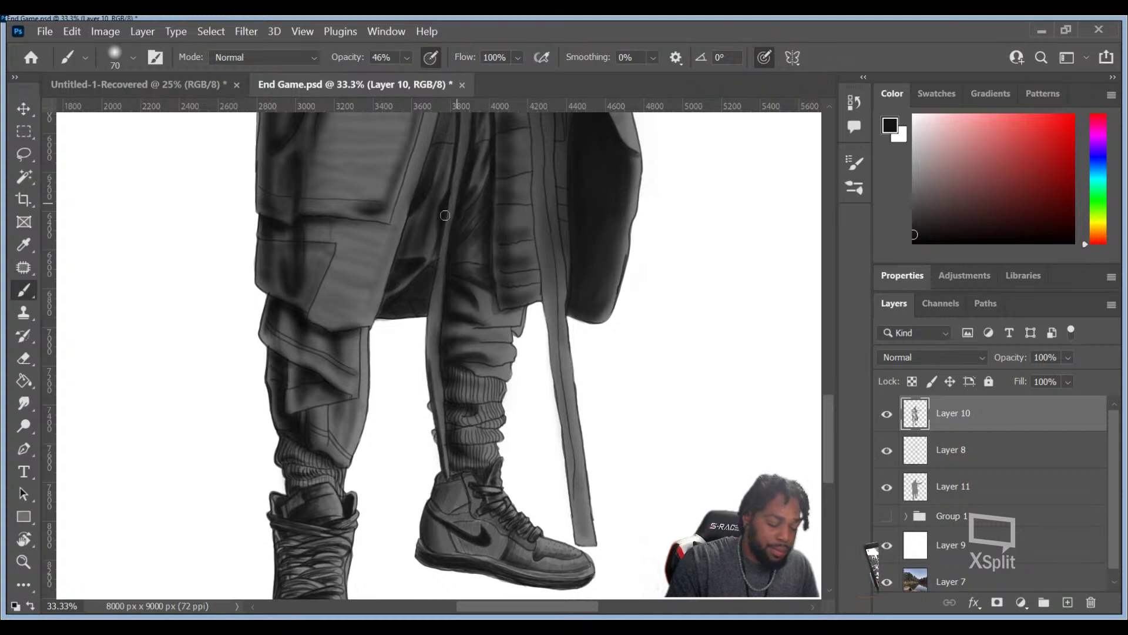
Step: Darken the upper and middle edges of the long strap hanging between the legs with a size 25 brush
{"action": "key", "text": "bracketleft"}
{"action": "key", "text": "bracketleft"}
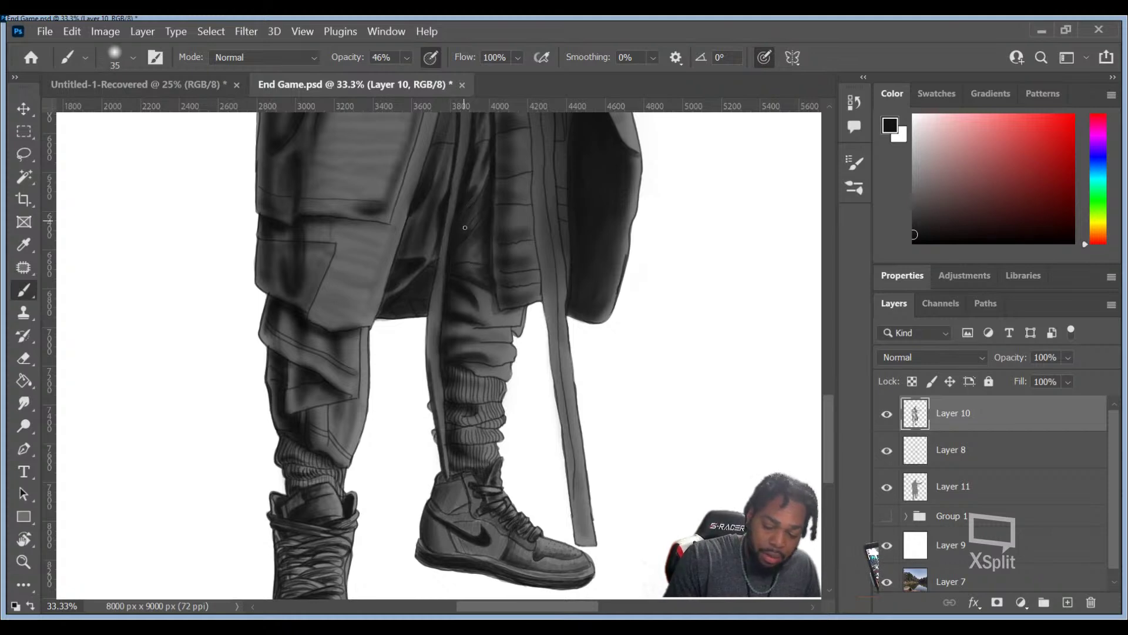
{"action": "key", "text": "bracketleft"}
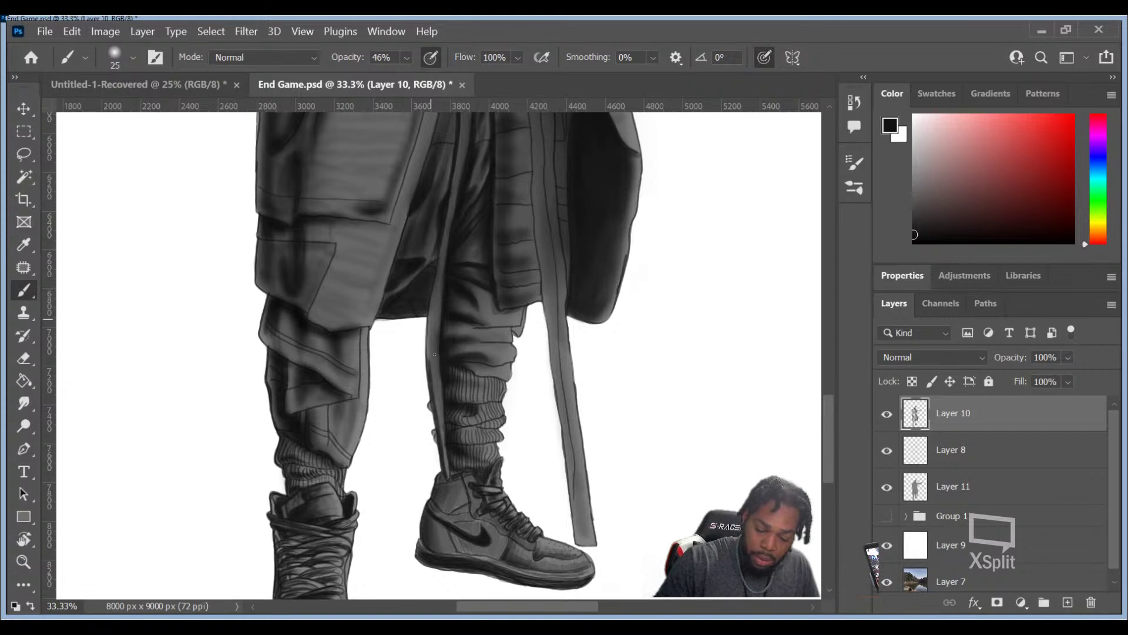
{"action": "left_click_drag", "start_coordinate": [431, 358], "coordinate": [428, 316]}
{"action": "left_click_drag", "start_coordinate": [431, 362], "coordinate": [435, 281]}
{"action": "left_click_drag", "start_coordinate": [430, 332], "coordinate": [430, 310]}
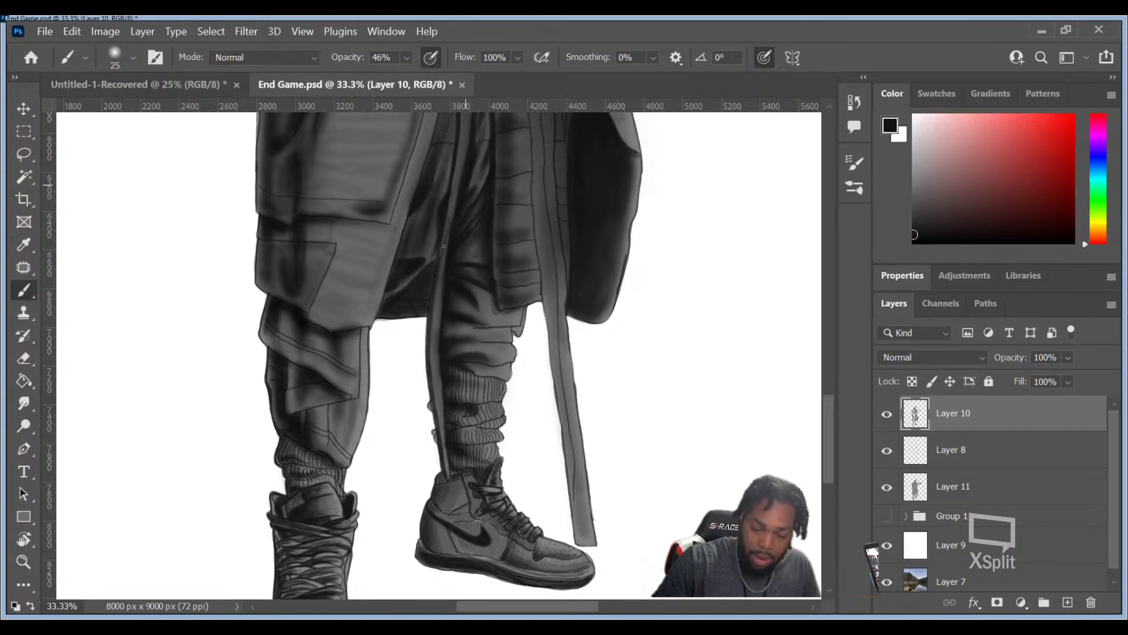
{"action": "left_click_drag", "start_coordinate": [446, 231], "coordinate": [455, 169]}
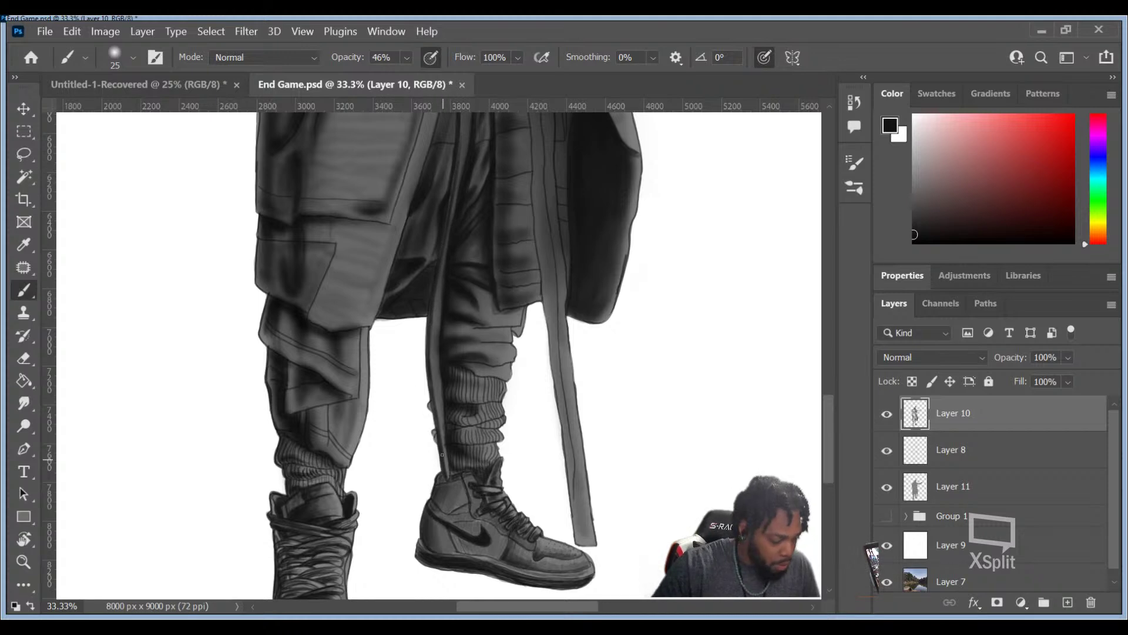
Step: Deepen the same strap from its lower end at the sneaker up to the coat hem at brush size 35
{"action": "key", "text": "bracketright"}
{"action": "mouse_move", "coordinate": [446, 470]}
{"action": "left_mouse_down"}
{"action": "mouse_move", "coordinate": [428, 355]}
{"action": "mouse_move", "coordinate": [416, 355]}
{"action": "mouse_move", "coordinate": [433, 399]}
{"action": "mouse_move", "coordinate": [431, 311]}
{"action": "left_mouse_up"}
{"action": "left_click_drag", "start_coordinate": [433, 368], "coordinate": [431, 333]}
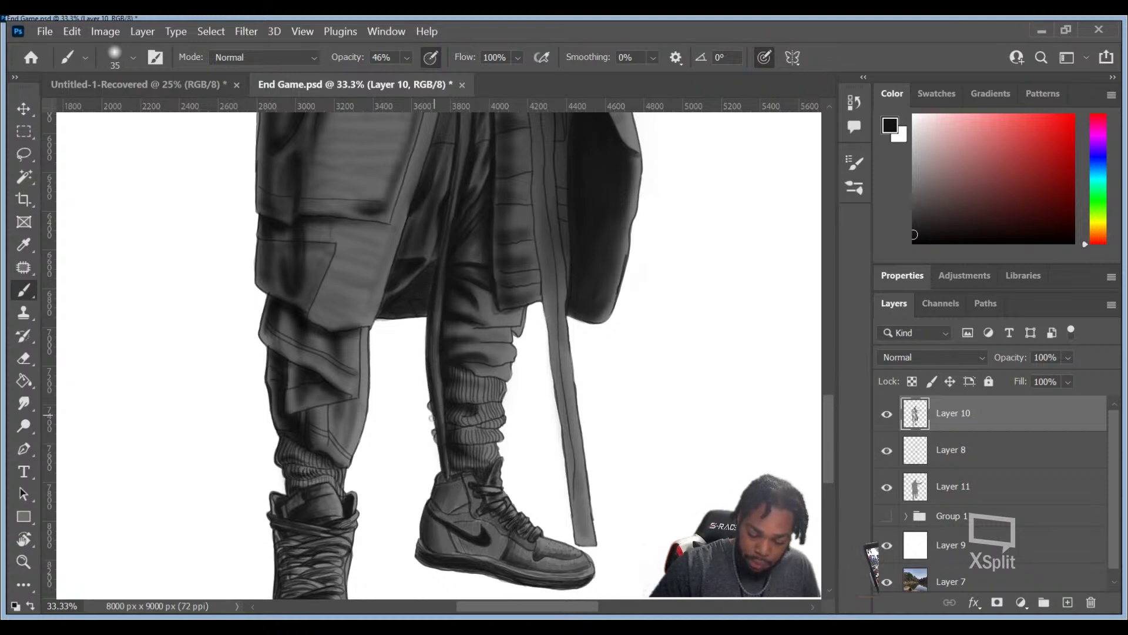
{"action": "left_click_drag", "start_coordinate": [445, 468], "coordinate": [439, 414]}
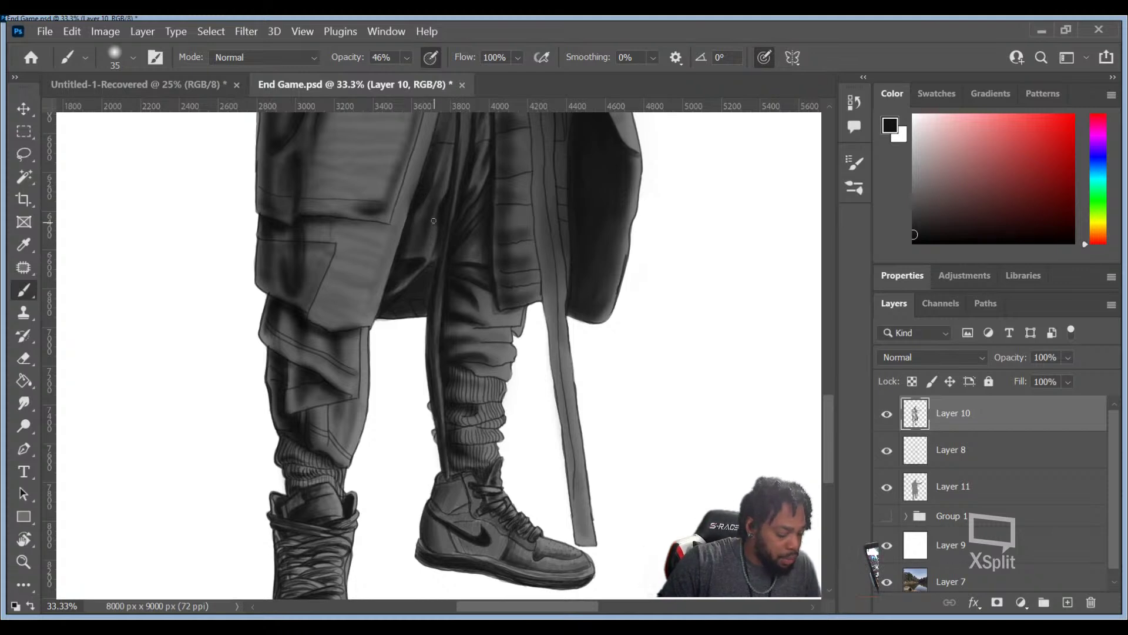
{"action": "mouse_move", "coordinate": [523, 238]}
{"action": "left_mouse_down"}
{"action": "mouse_move", "coordinate": [511, 297]}
{"action": "mouse_move", "coordinate": [464, 361]}
{"action": "left_mouse_up"}
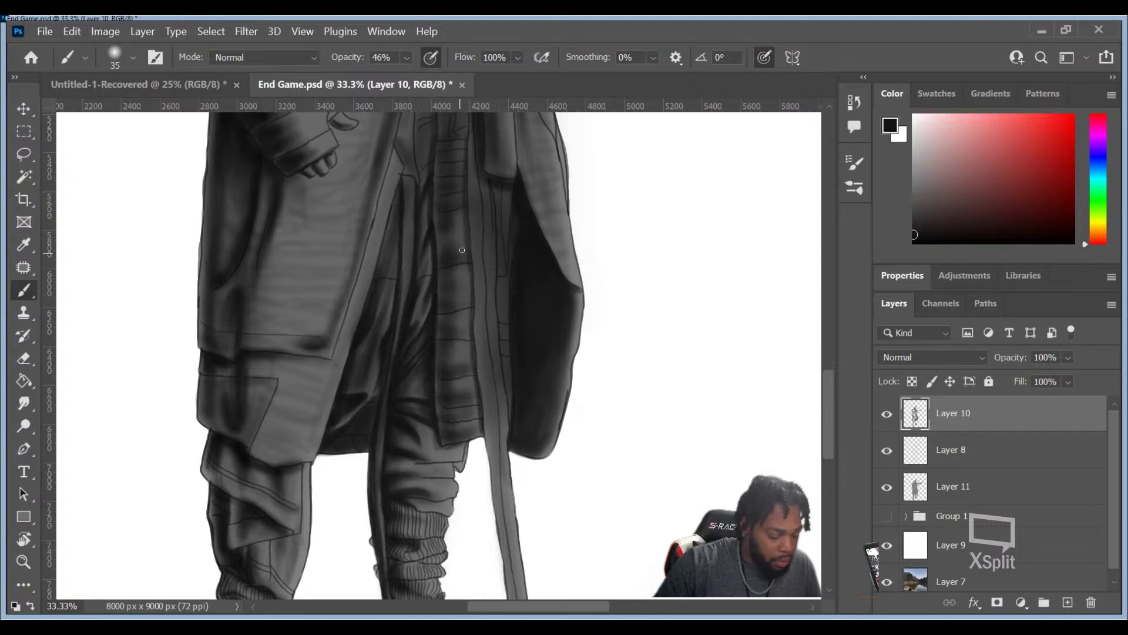
{"action": "left_click_drag", "start_coordinate": [471, 209], "coordinate": [465, 355]}
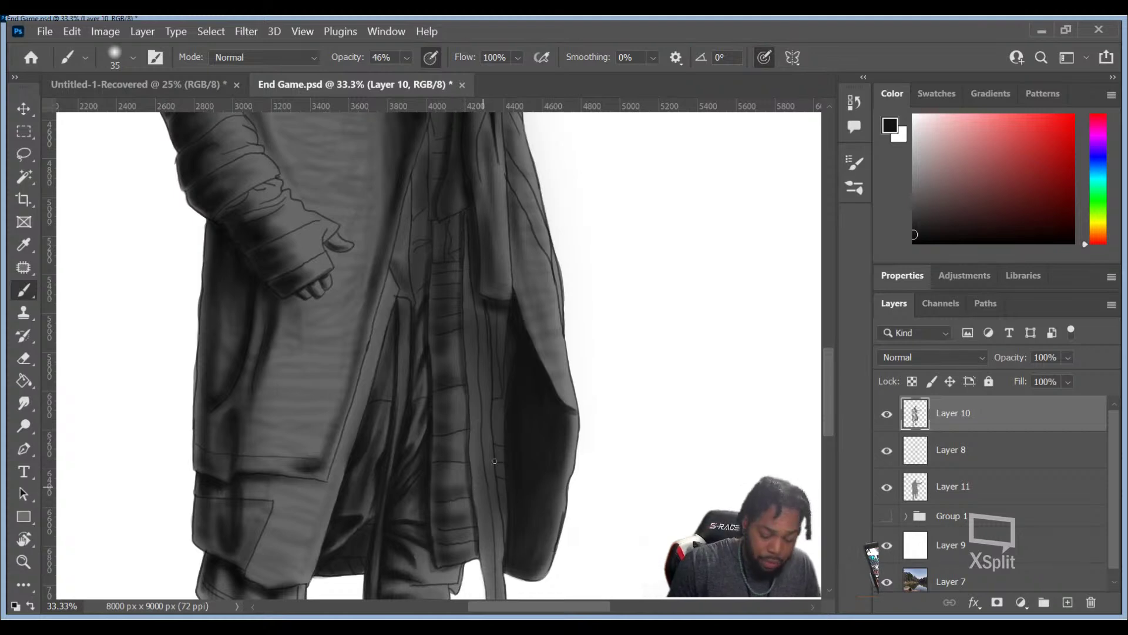
{"action": "left_click_drag", "start_coordinate": [471, 529], "coordinate": [481, 415]}
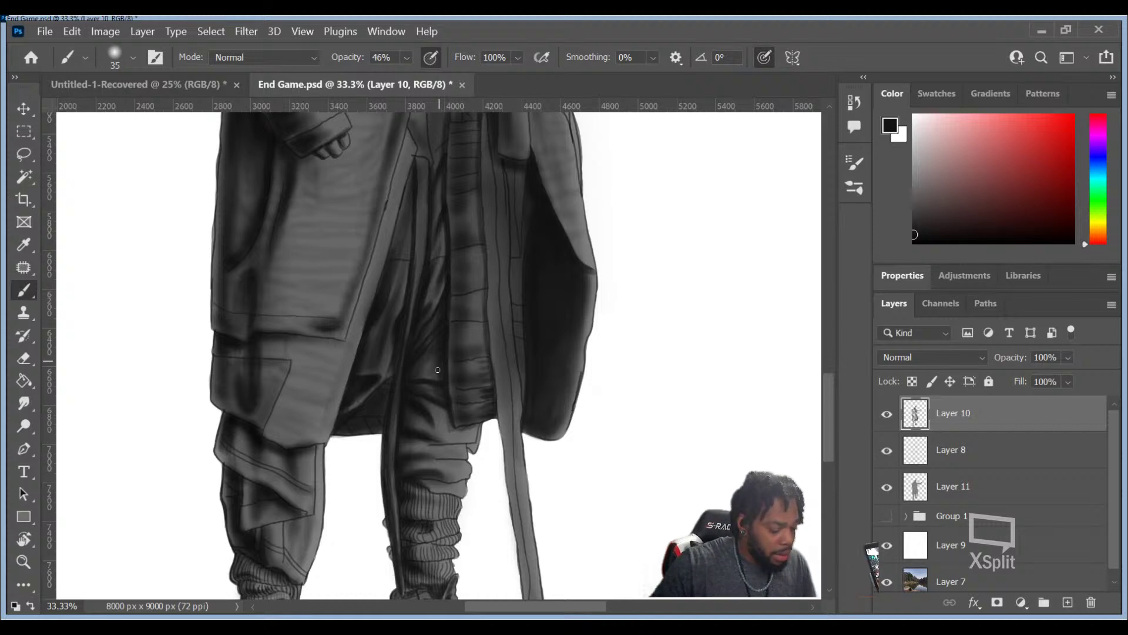
Step: Darken the banded panel hanging between the trousers and the strap with the brush at size 80, refining its edge at size 60
{"action": "key", "text": "bracketright"}
{"action": "key", "text": "bracketright"}
{"action": "key", "text": "bracketright"}
{"action": "key", "text": "bracketright"}
{"action": "key", "text": "bracketright"}
{"action": "key", "text": "bracketright"}
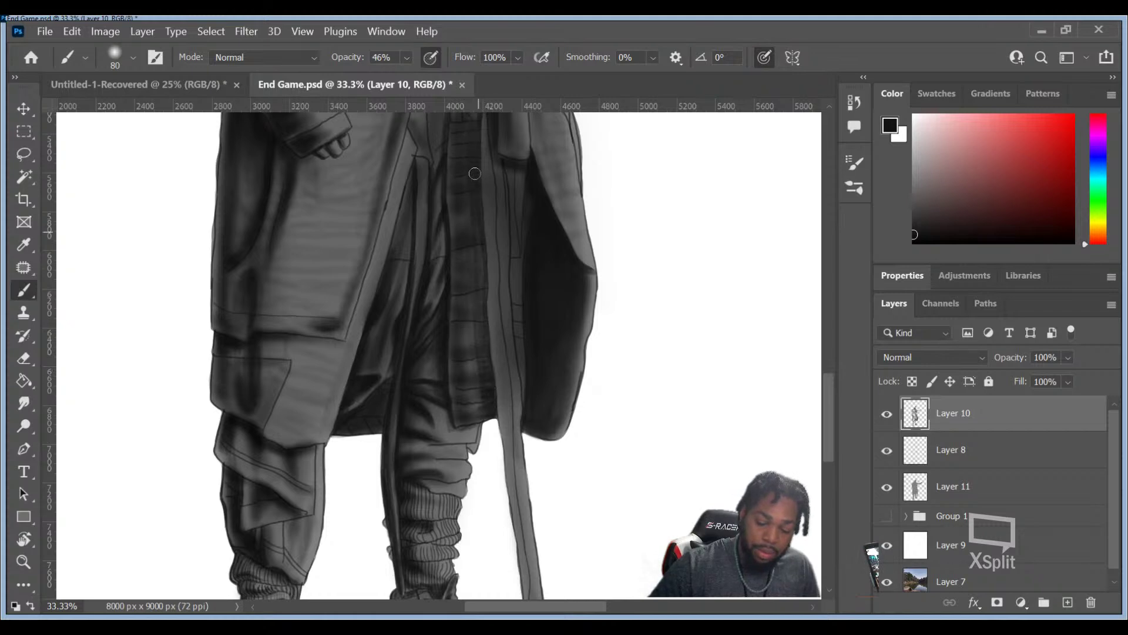
{"action": "key", "text": "bracketleft"}
{"action": "key", "text": "bracketleft"}
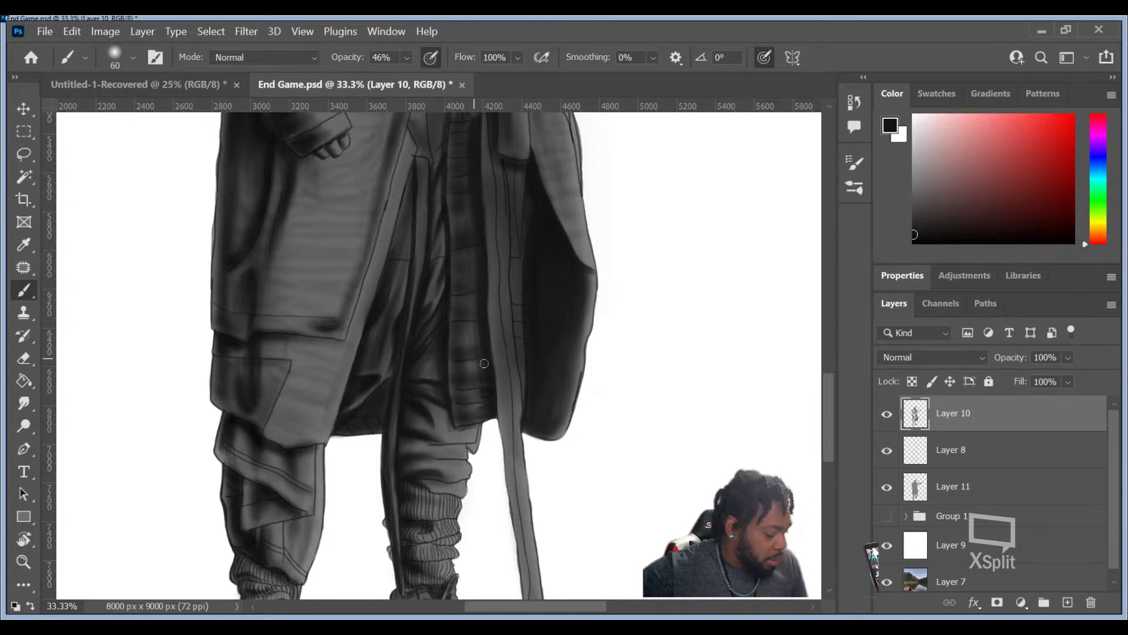
Step: Define the creases of the banded panel and the dark folds beside the strap, reducing the brush to size 25
{"action": "key", "text": "bracketleft"}
{"action": "key", "text": "bracketleft"}
{"action": "key", "text": "bracketleft"}
{"action": "key", "text": "bracketleft"}
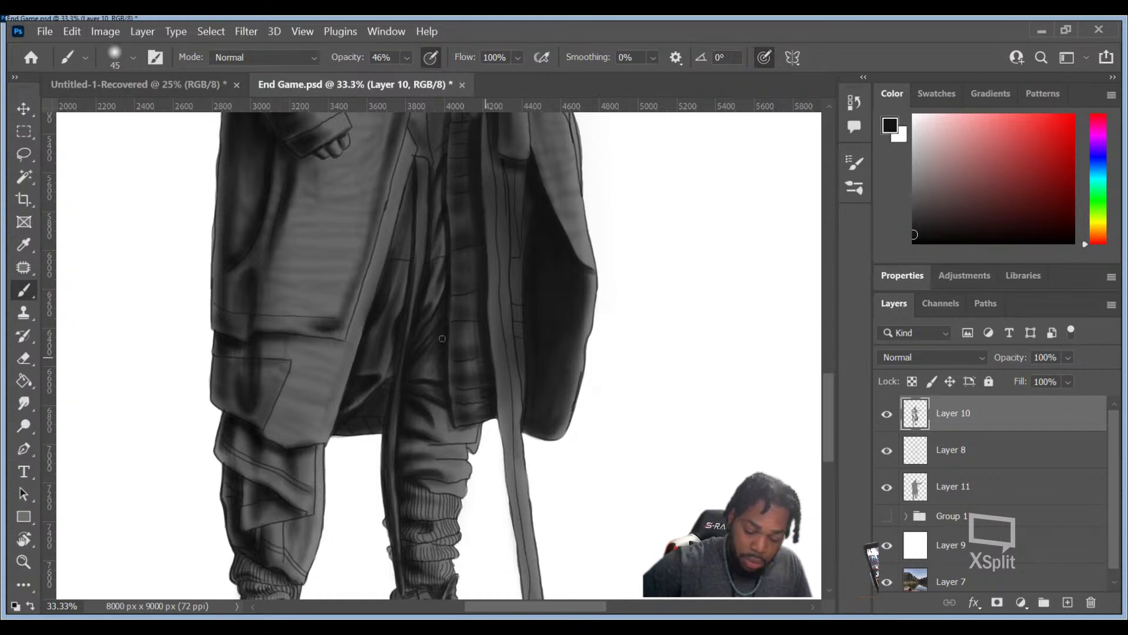
{"action": "key", "text": "bracketleft"}
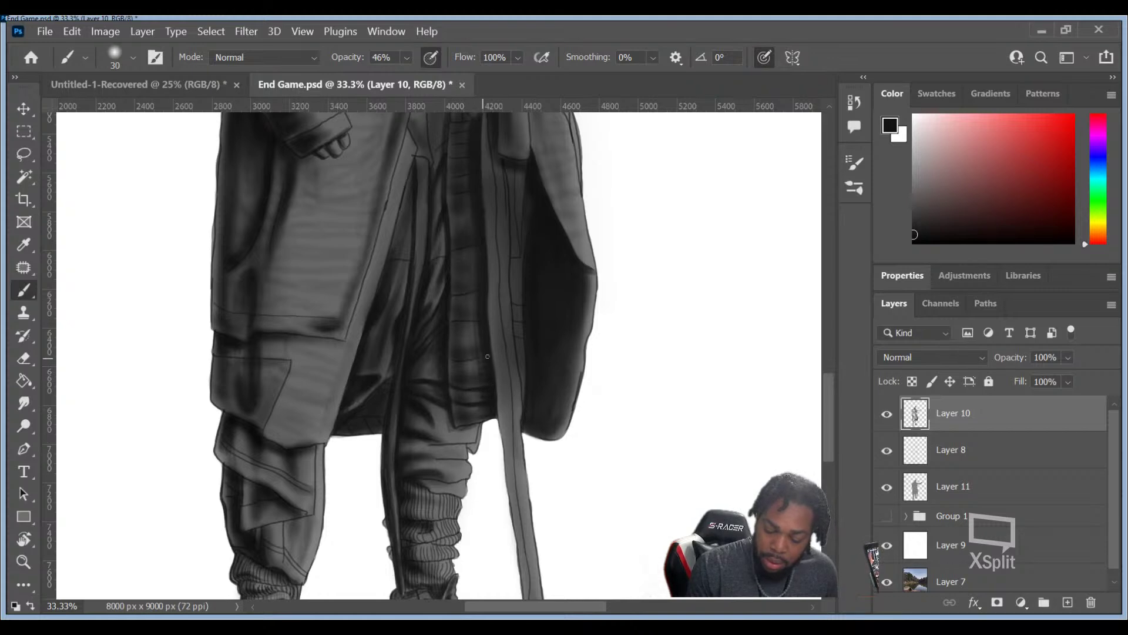
{"action": "key", "text": "bracketleft"}
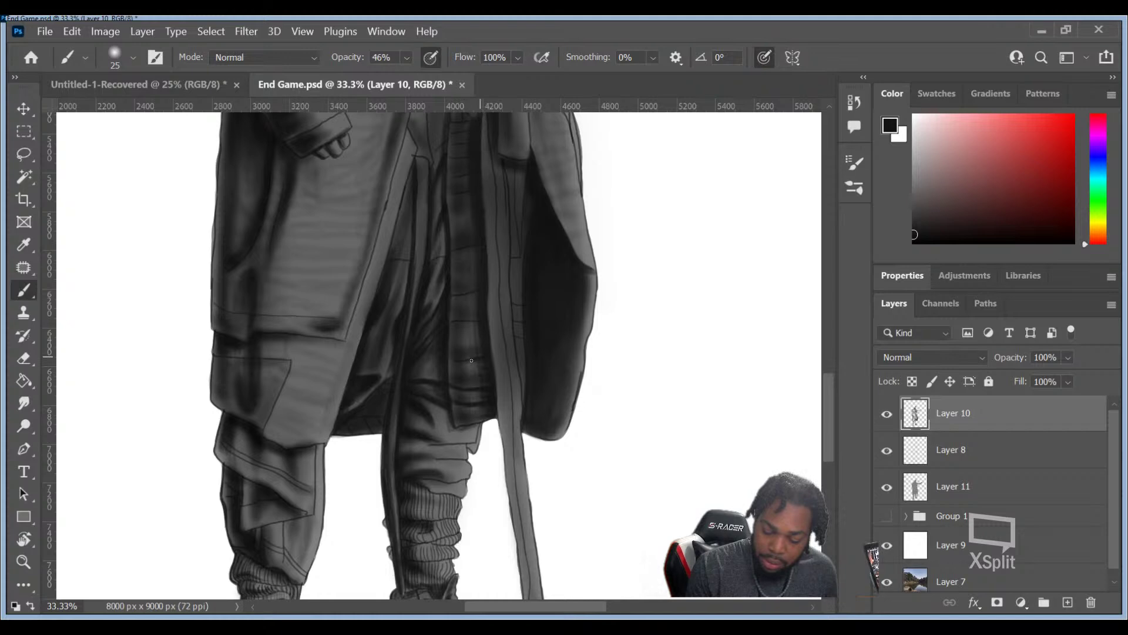
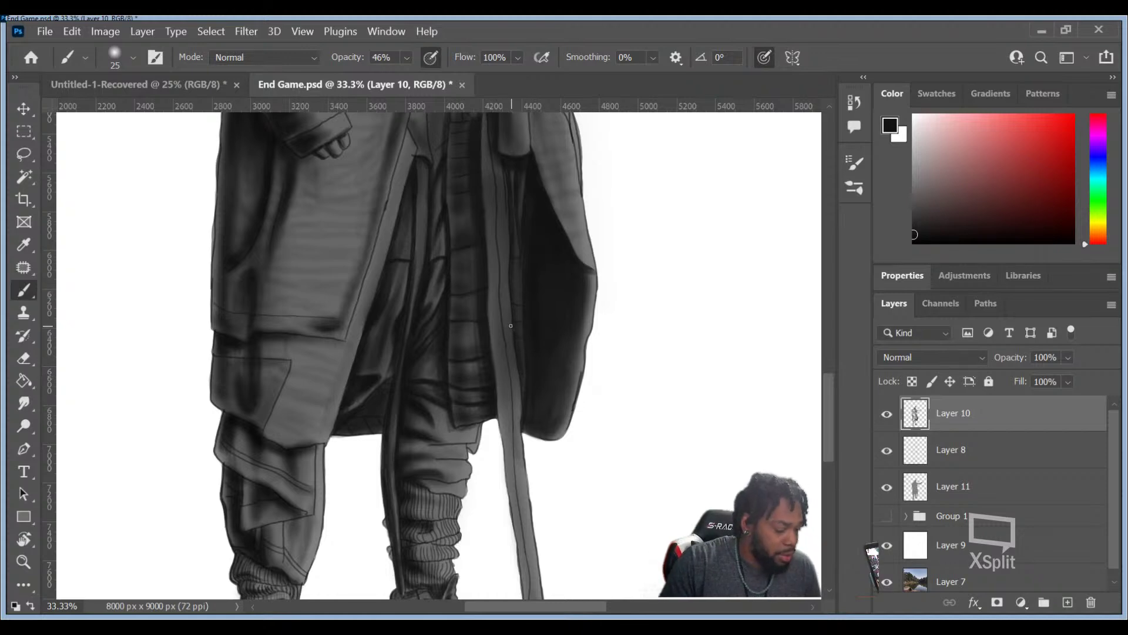
Step: Shade the narrow trouser area inside the coat opening at hand level, using the brush at sizes 10 to 20
{"action": "key", "text": "bracketleft"}
{"action": "key", "text": "bracketleft"}
{"action": "key", "text": "bracketleft"}
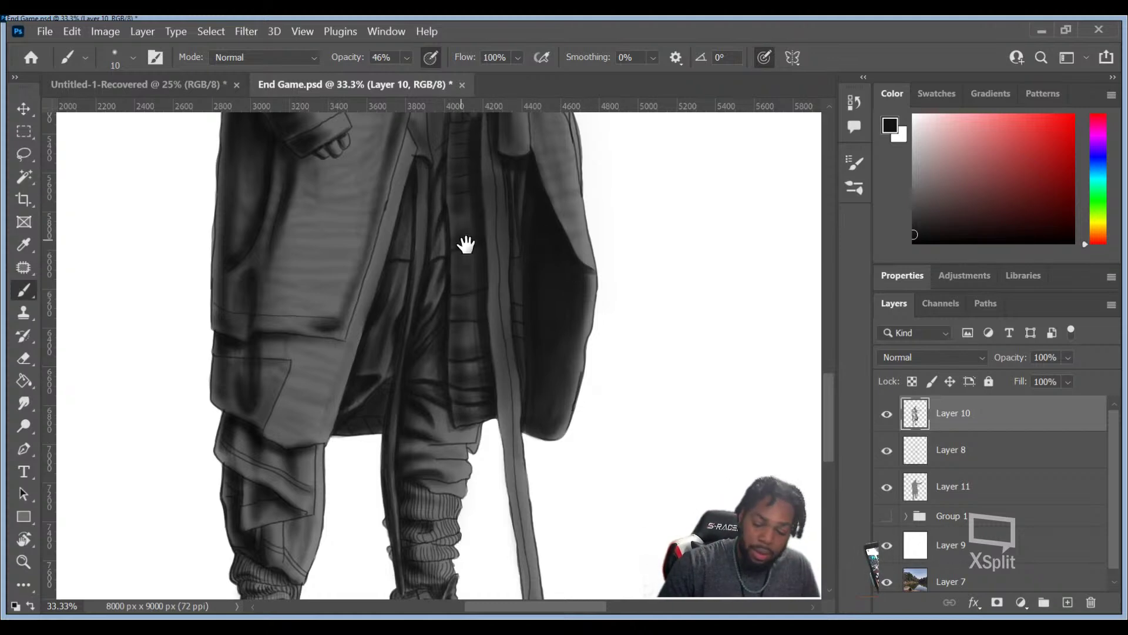
{"action": "left_click_drag", "start_coordinate": [459, 249], "coordinate": [433, 443]}
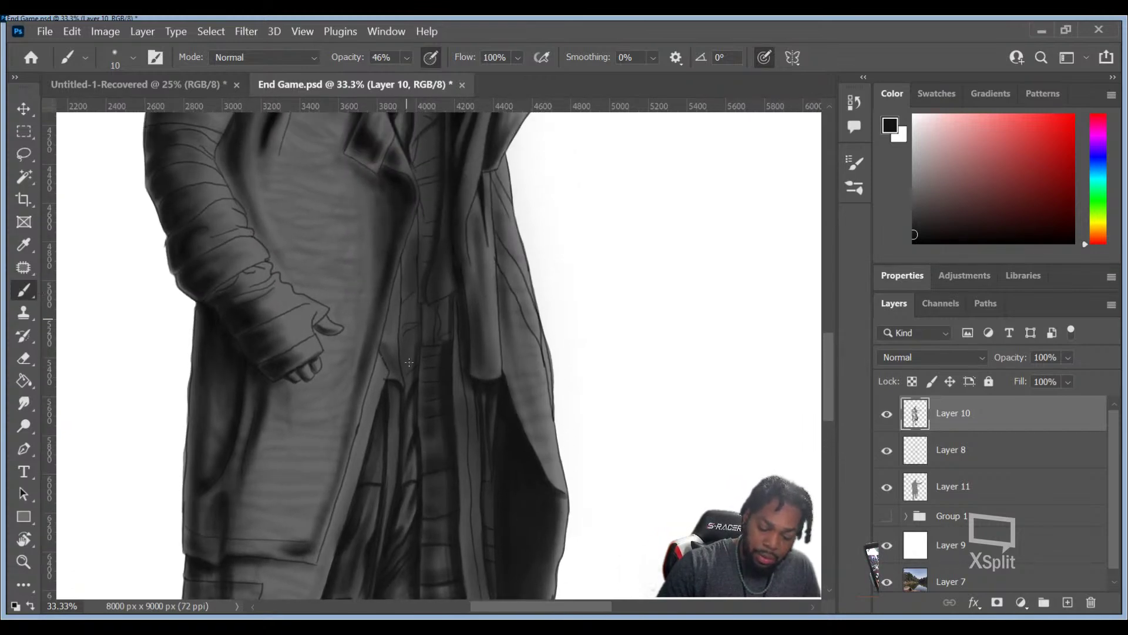
{"action": "key", "text": "bracketright"}
{"action": "left_click_drag", "start_coordinate": [403, 383], "coordinate": [403, 253]}
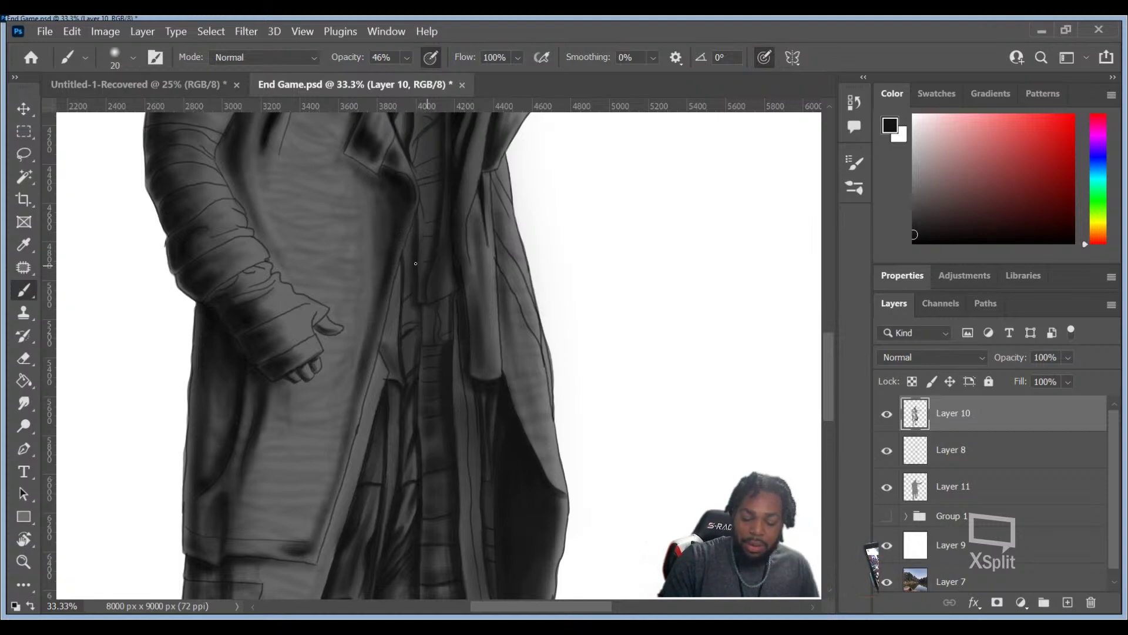
Step: Darken the fine creases inside the coat opening up to the lapel with the brush at sizes 9 and 20
{"action": "key", "text": "bracketleft"}
{"action": "key", "text": "bracketleft"}
{"action": "key", "text": "bracketleft"}
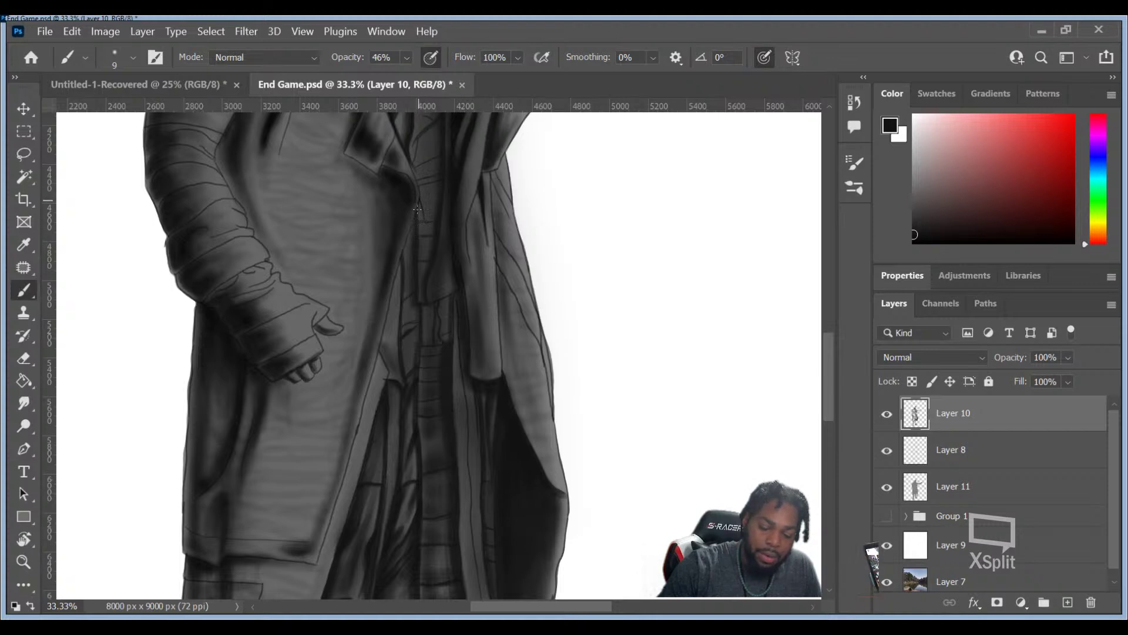
{"action": "key", "text": "bracketright"}
{"action": "key", "text": "bracketright"}
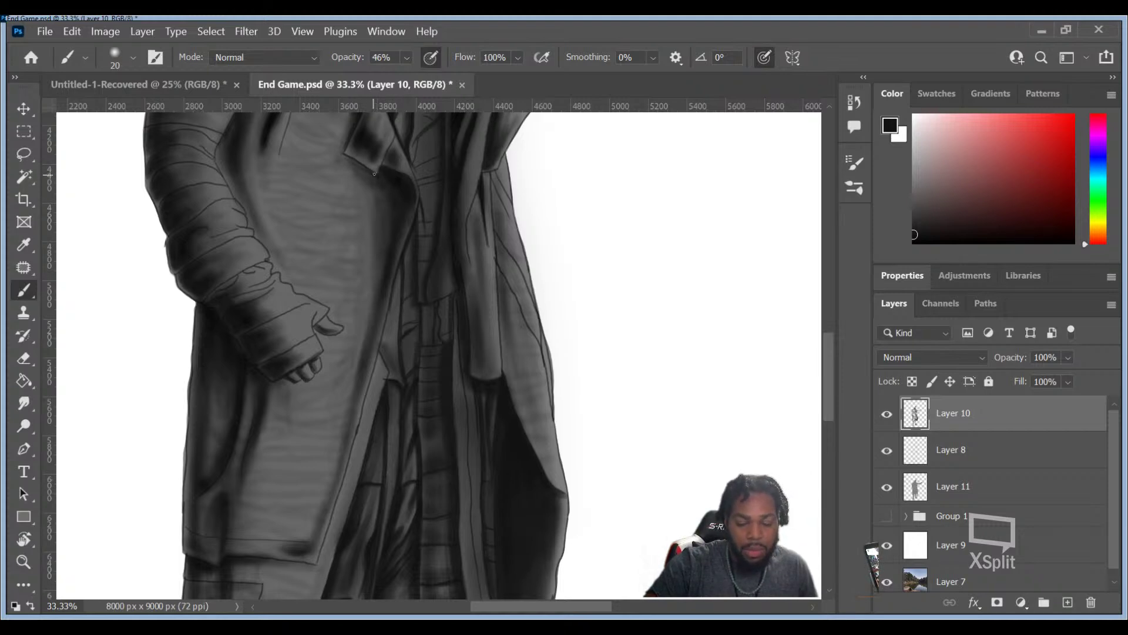
Step: Deepen the soft shadow beneath the folded lapel corner, enlarging the brush from size 45 to 150
{"action": "key", "text": "bracketright"}
{"action": "key", "text": "bracketright"}
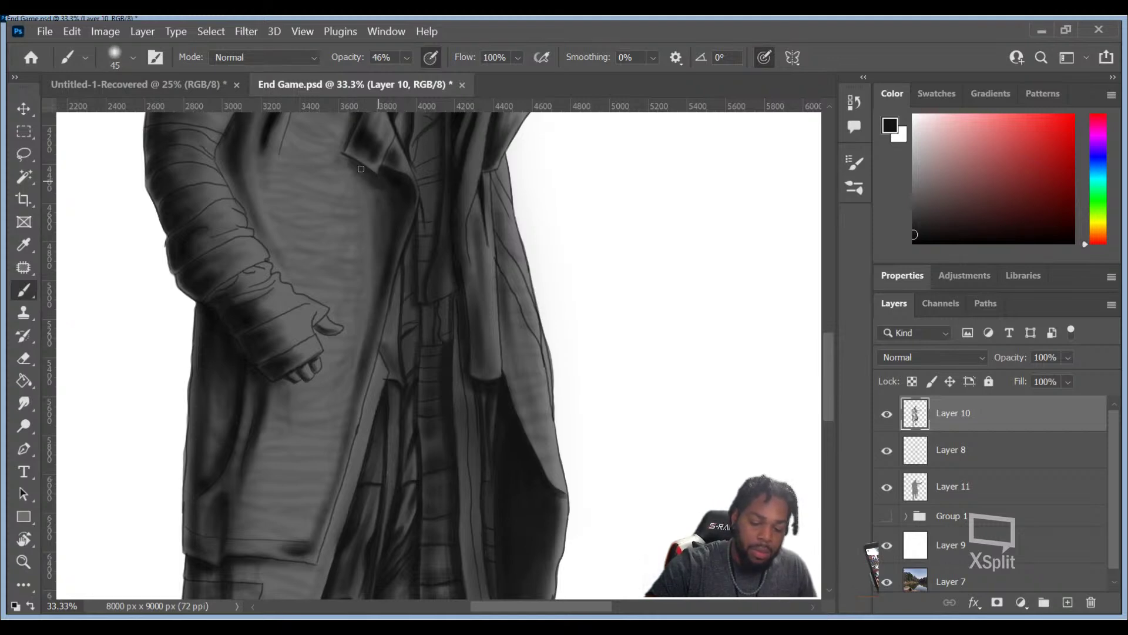
{"action": "key", "text": "bracketright"}
{"action": "key", "text": "bracketright"}
{"action": "key", "text": "bracketright"}
{"action": "key", "text": "bracketright"}
{"action": "key", "text": "bracketright"}
{"action": "key", "text": "bracketright"}
{"action": "key", "text": "bracketright"}
{"action": "key", "text": "bracketright"}
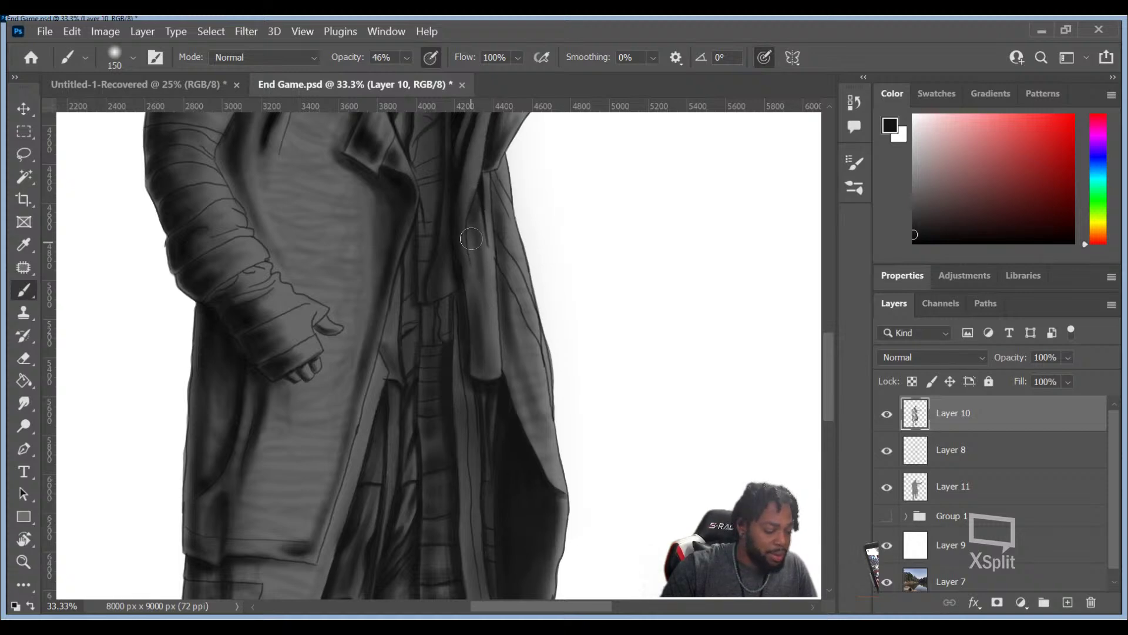
Step: Deepen the folds of the long coat flap hanging beside the opening with the brush at size 50
{"action": "key", "text": "bracketleft"}
{"action": "key", "text": "bracketleft"}
{"action": "key", "text": "bracketleft"}
{"action": "key", "text": "bracketleft"}
{"action": "key", "text": "bracketleft"}
{"action": "key", "text": "bracketleft"}
{"action": "key", "text": "bracketleft"}
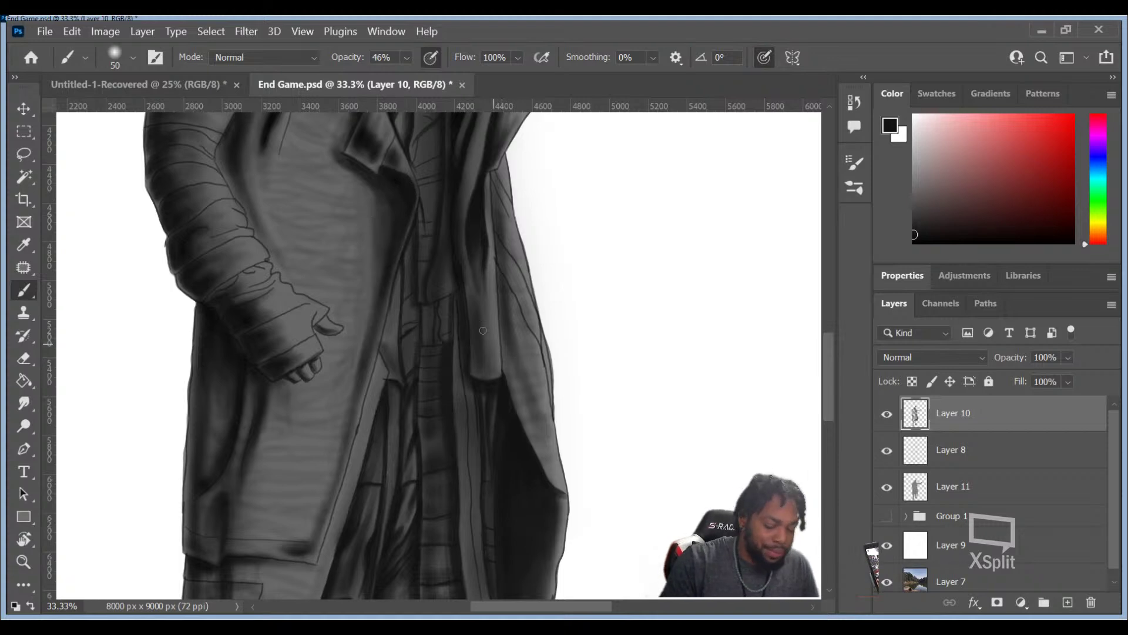
Step: Darken the edge between the hanging coat flap and the outer side panel with the brush at size 20
{"action": "key", "text": "bracketleft"}
{"action": "key", "text": "bracketleft"}
{"action": "key", "text": "bracketleft"}
{"action": "key", "text": "bracketleft"}
{"action": "key", "text": "bracketleft"}
{"action": "key", "text": "bracketleft"}
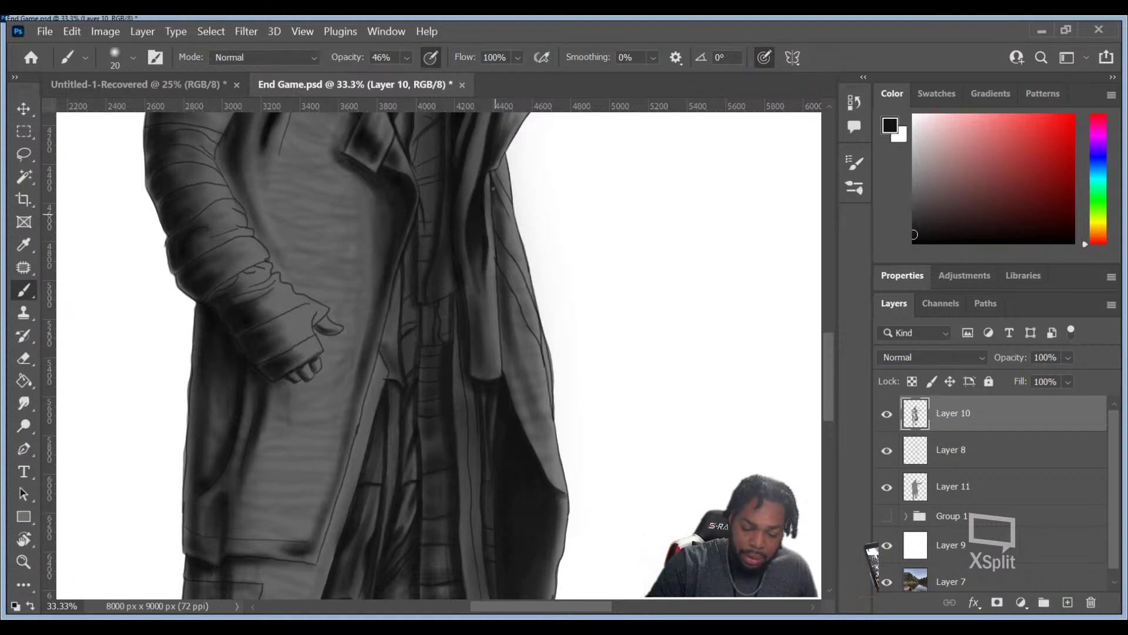
Step: Shade the broad folds of the coat's outer side panel with the brush at sizes 40 and 60
{"action": "key", "text": "bracketright"}
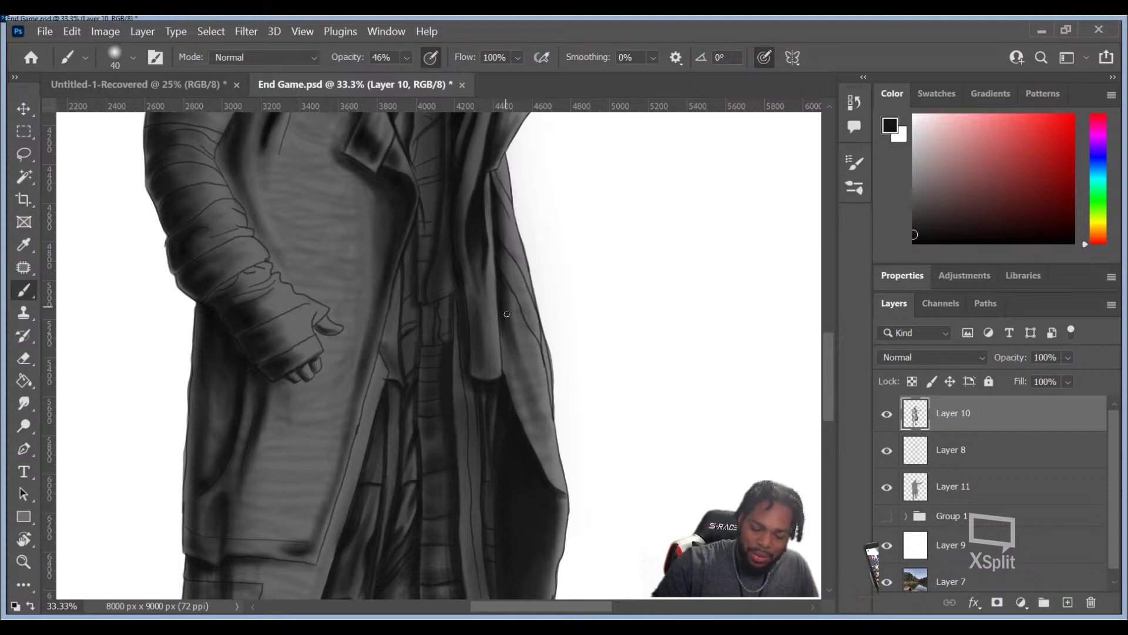
{"action": "key", "text": "bracketright"}
{"action": "key", "text": "bracketright"}
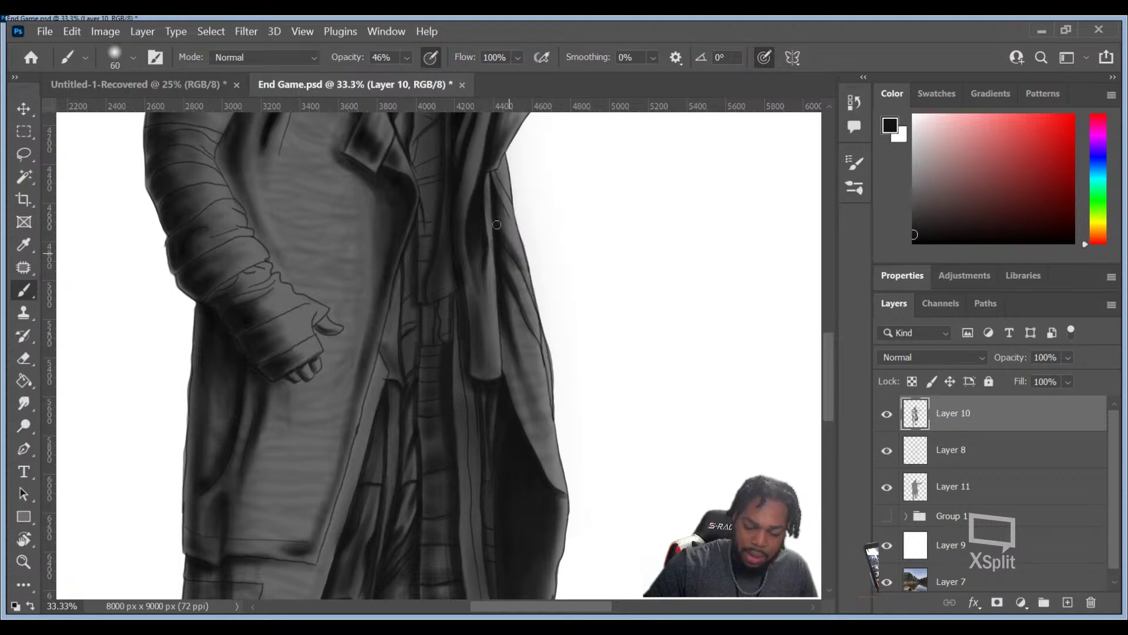
Step: Sharpen the diagonal fold shadows on the coat's outer side panel with the brush at sizes 35 and 30
{"action": "key", "text": "bracketleft"}
{"action": "key", "text": "bracketleft"}
{"action": "key", "text": "bracketleft"}
{"action": "key", "text": "bracketleft"}
{"action": "key", "text": "bracketleft"}
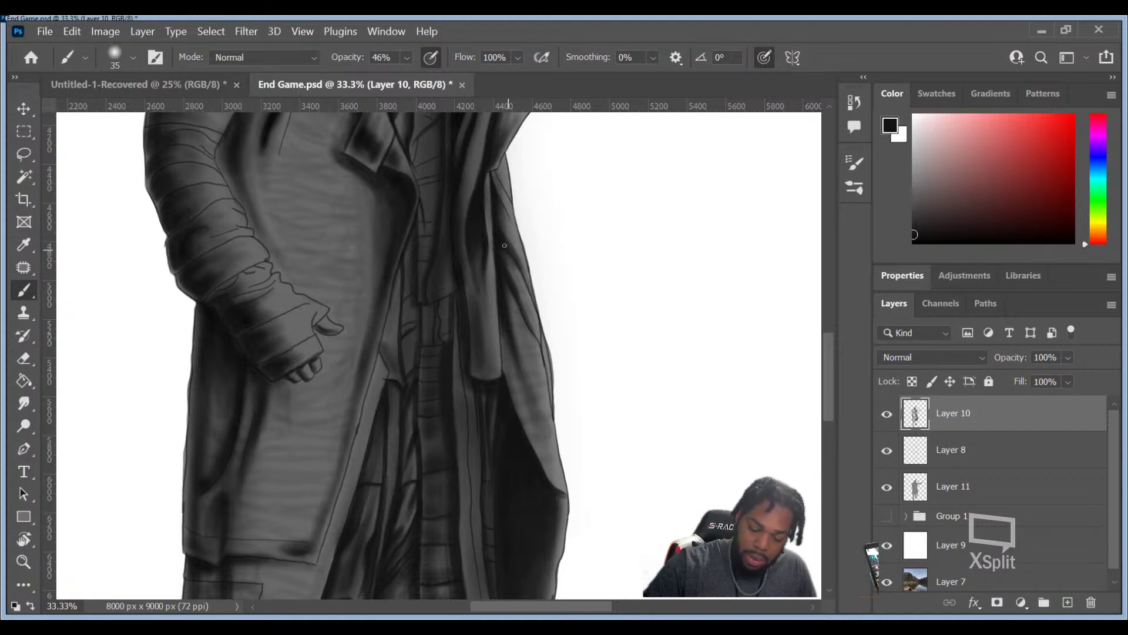
{"action": "key", "text": "bracketleft"}
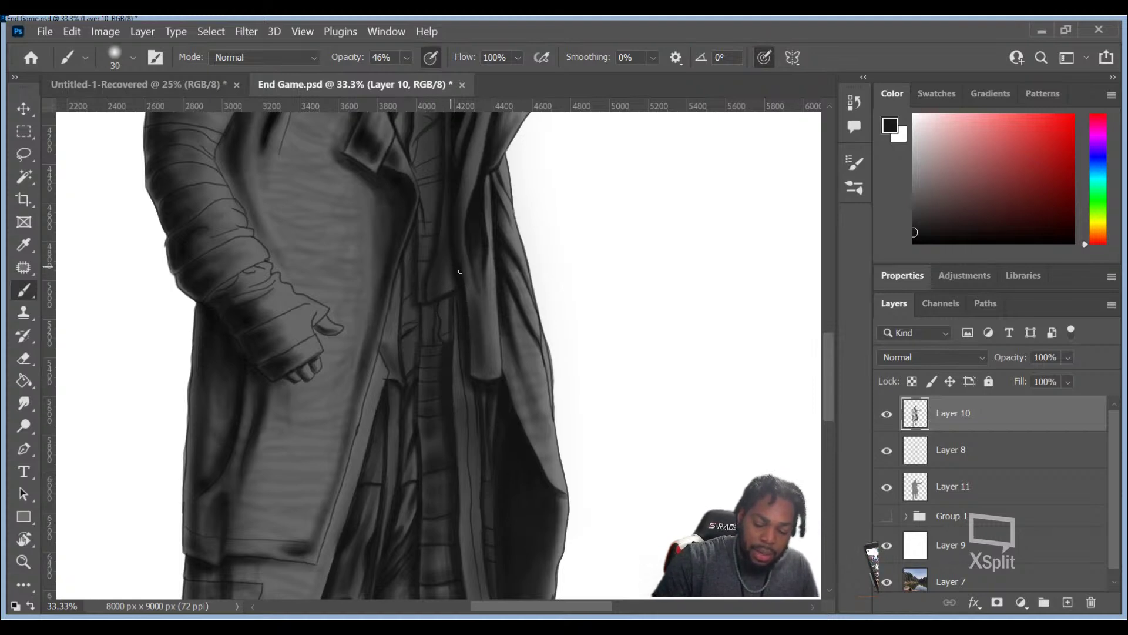
Step: Sample a dark gray from the coat as the brush color and save the document
{"action": "left_click", "coordinate": [477, 168], "text": "alt"}
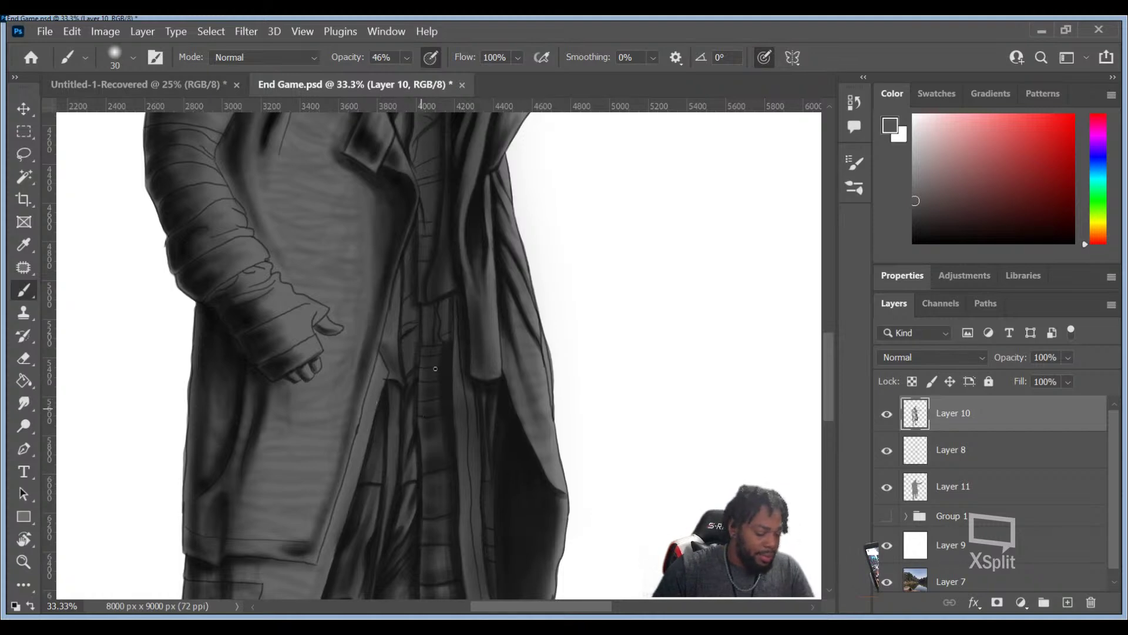
{"action": "key", "text": "ctrl+space"}
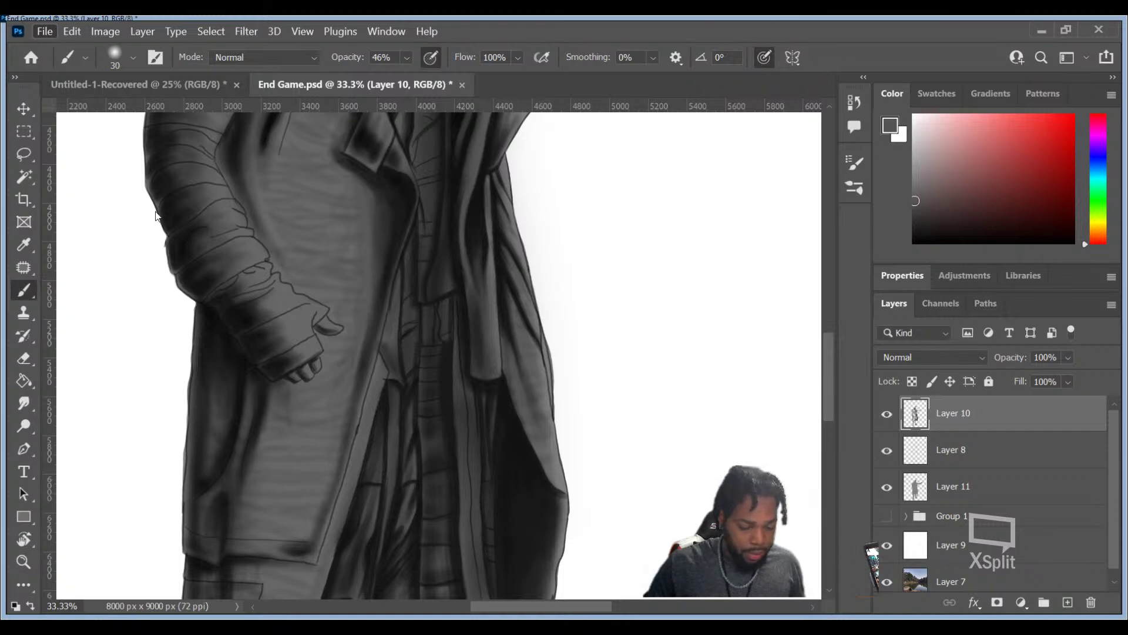
{"action": "key", "text": "ctrl+s"}
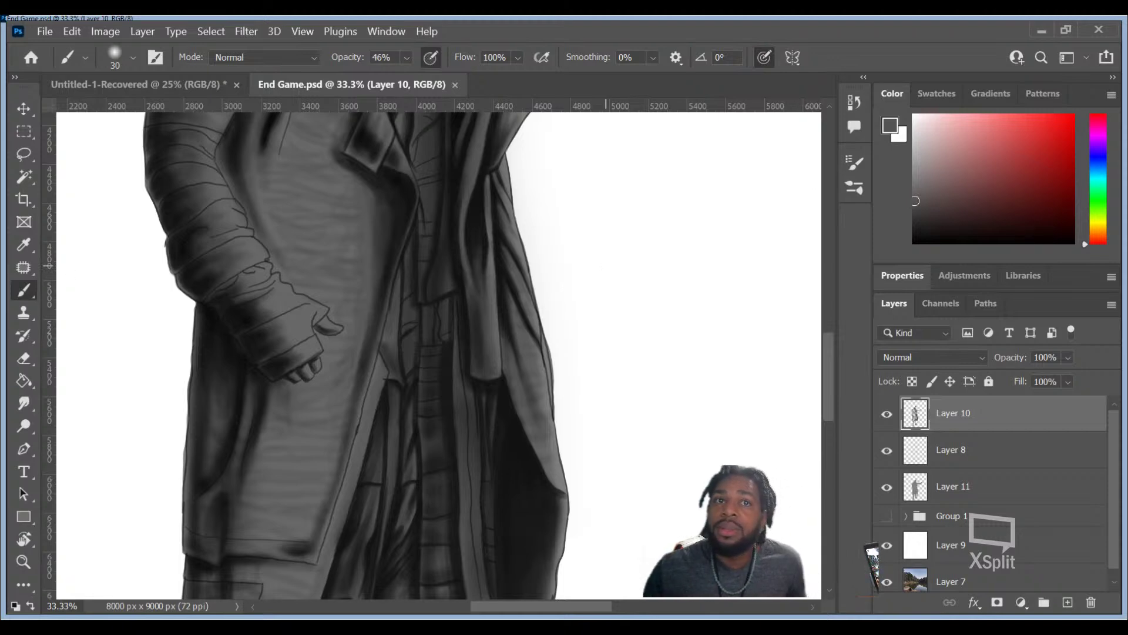
Step: Brush a small loop on the empty canvas beside the figure and undo it
{"action": "left_click_drag", "start_coordinate": [649, 255], "coordinate": [611, 267]}
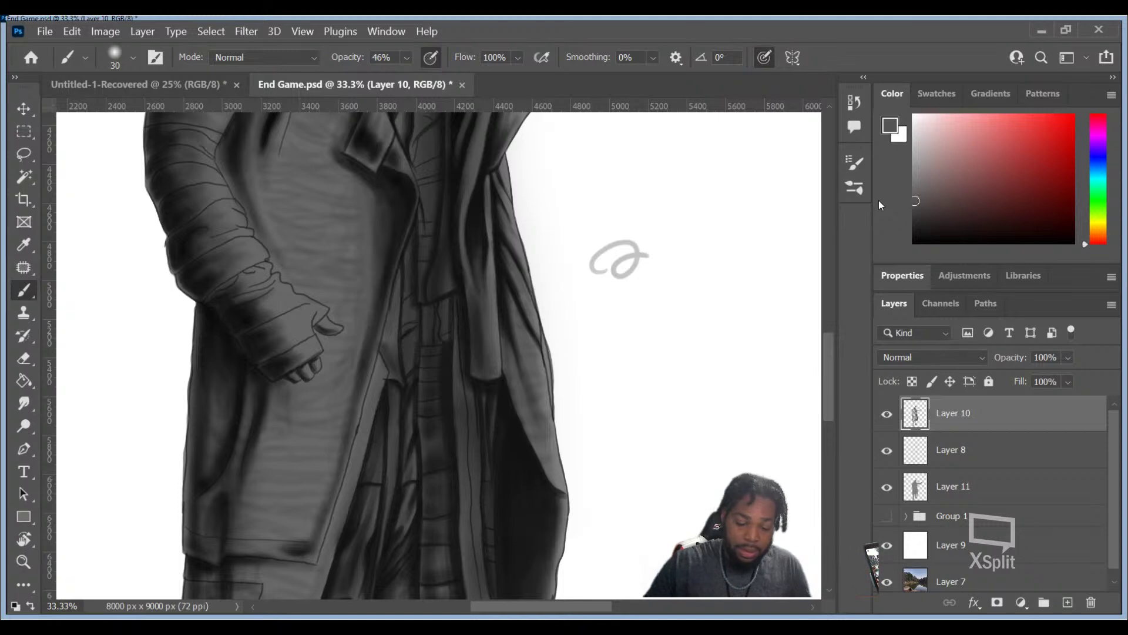
{"action": "key", "text": "ctrl+z"}
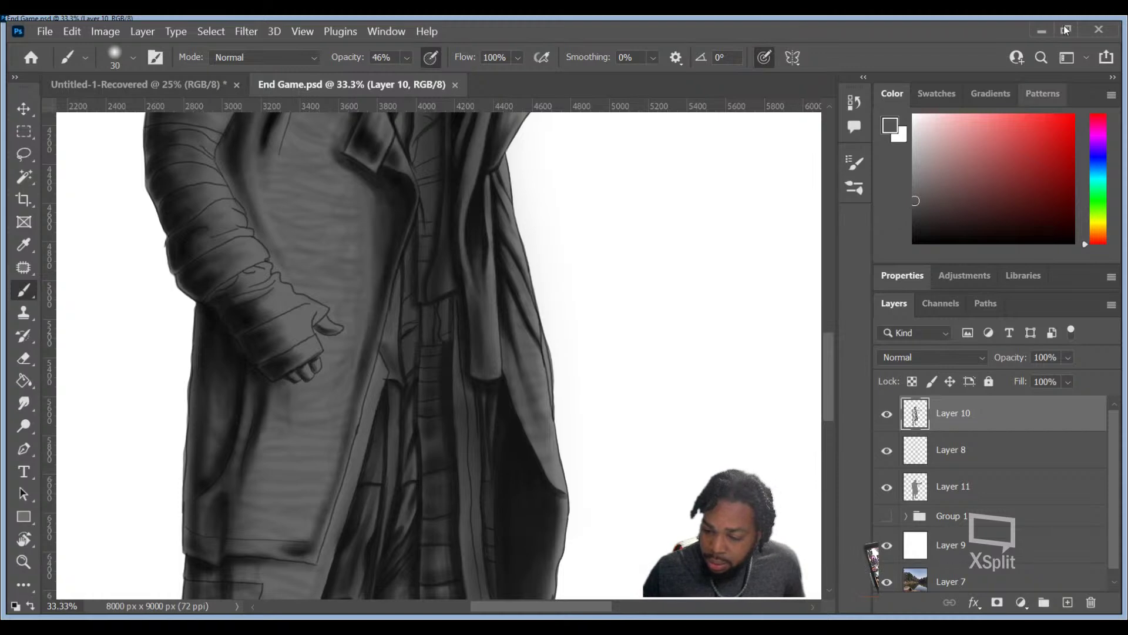
Step: Close Photoshop, relaunch it and reopen End Game.psd from the recent files
{"action": "left_click", "coordinate": [1095, 32]}
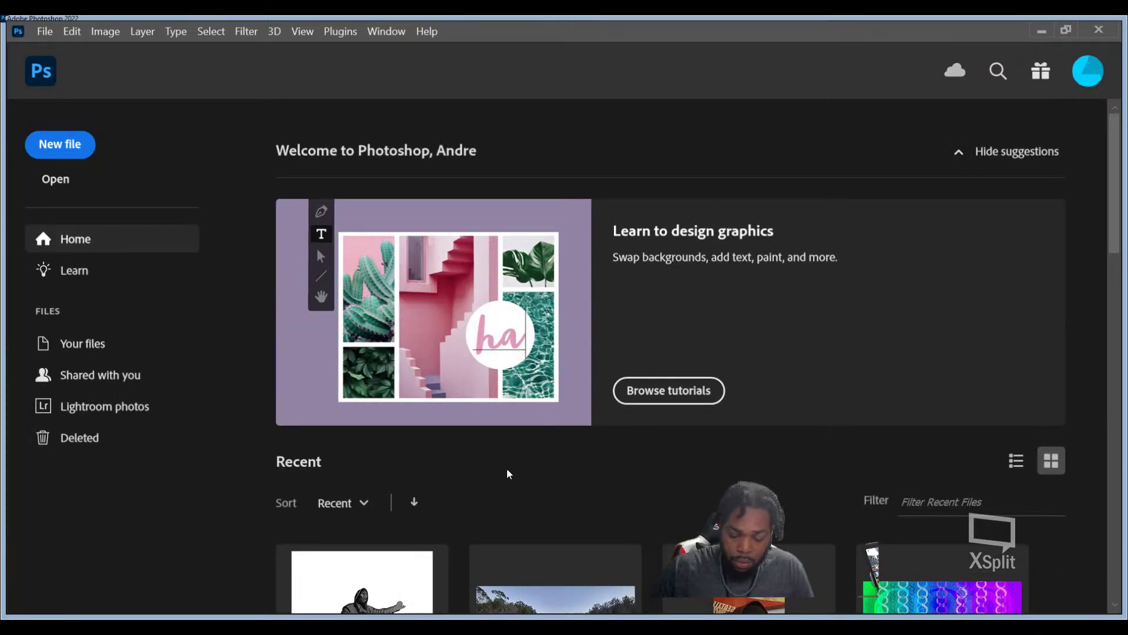
{"action": "left_click", "coordinate": [365, 582]}
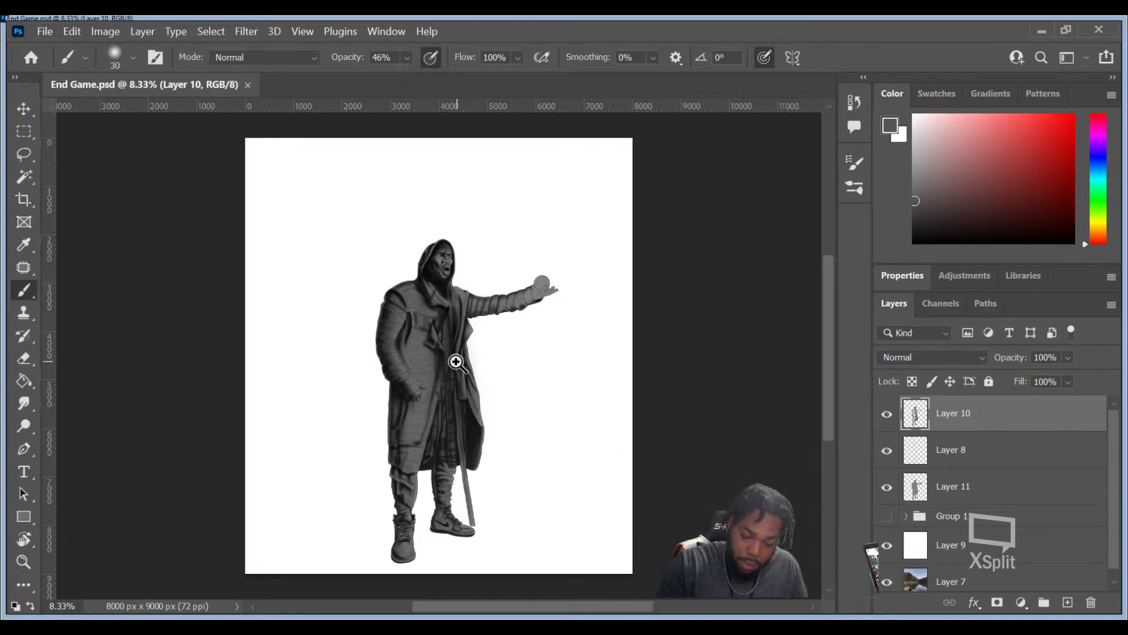
Step: Brush sampled gray along the vertical edge of the coat's chest panel with the brush at size 30
{"action": "key", "text": "z"}
{"action": "left_click", "coordinate": [441, 343]}
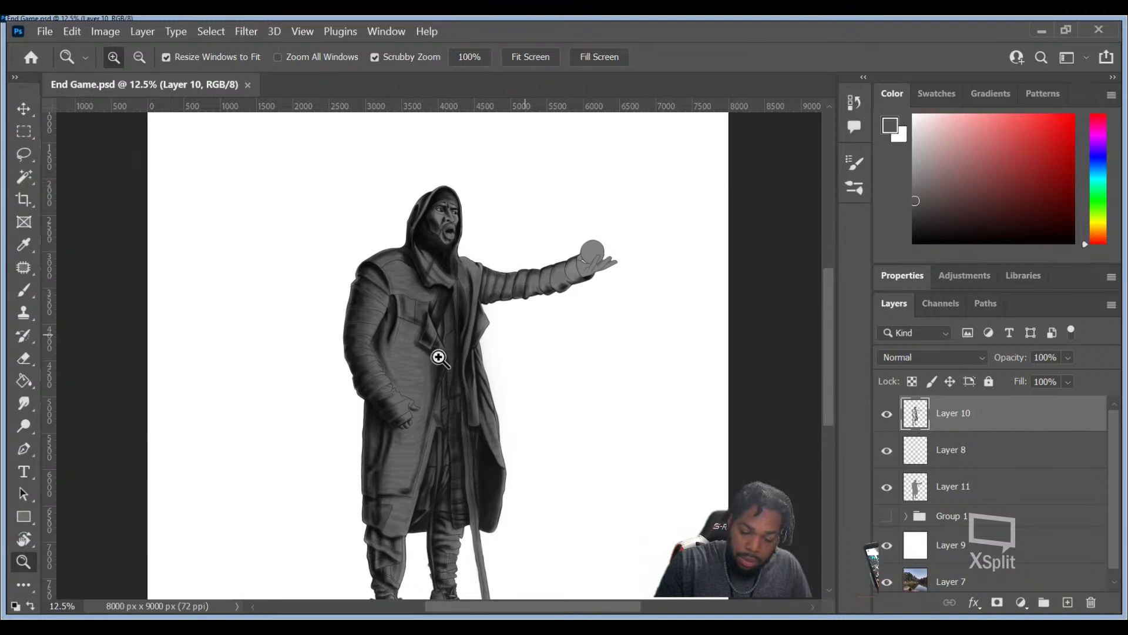
{"action": "left_click", "coordinate": [396, 287]}
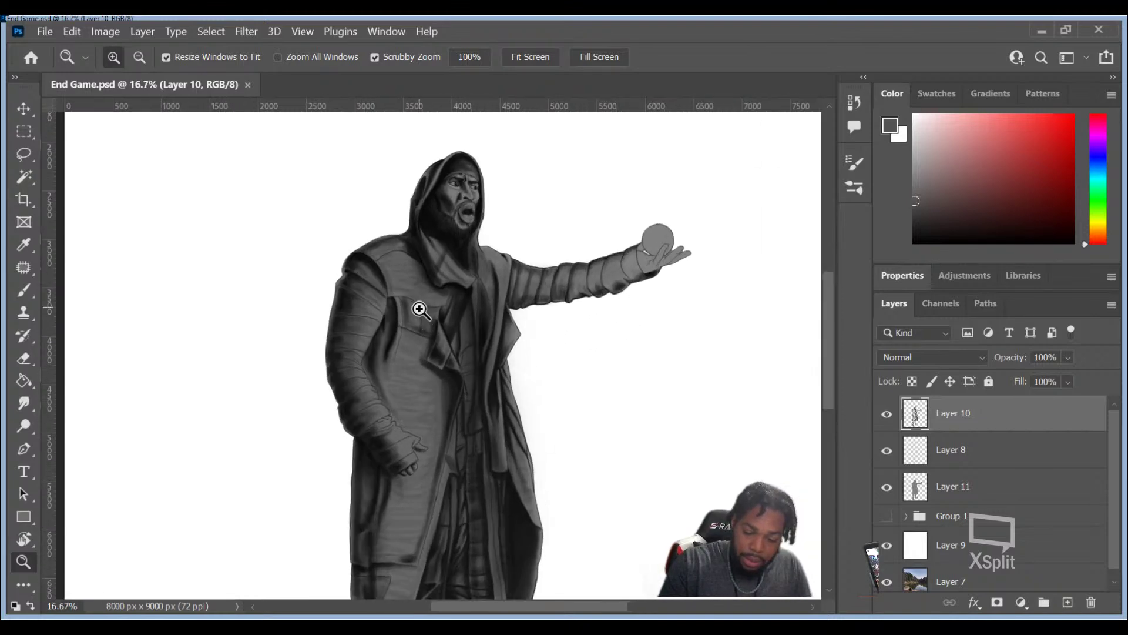
{"action": "left_click", "coordinate": [420, 310]}
{"action": "left_click", "coordinate": [424, 311]}
{"action": "left_click", "coordinate": [425, 323]}
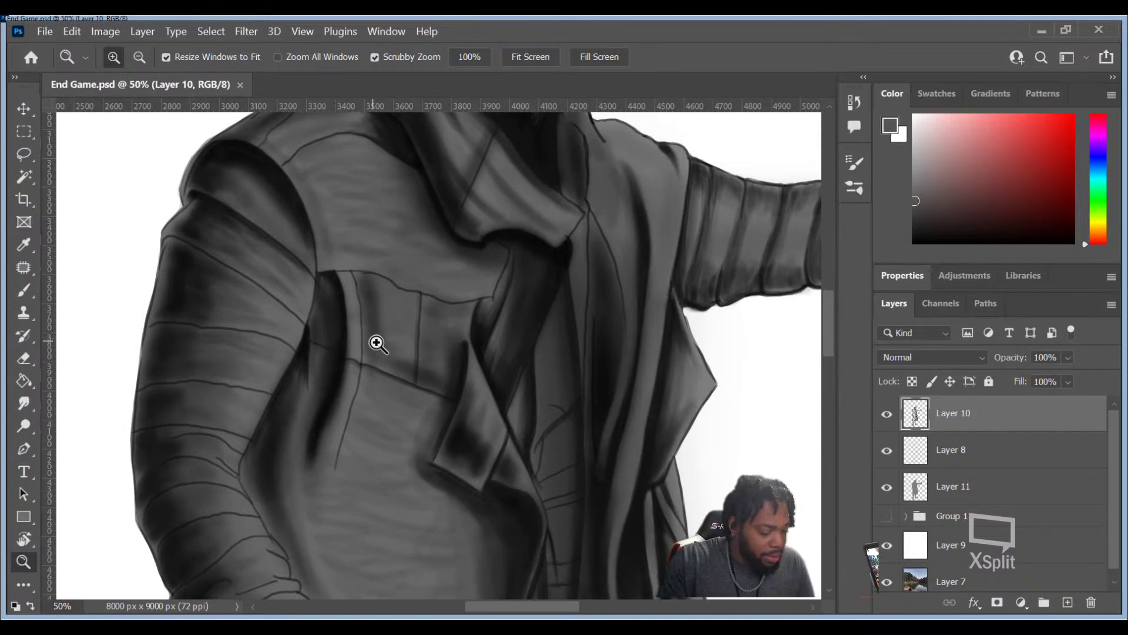
{"action": "key", "text": "b"}
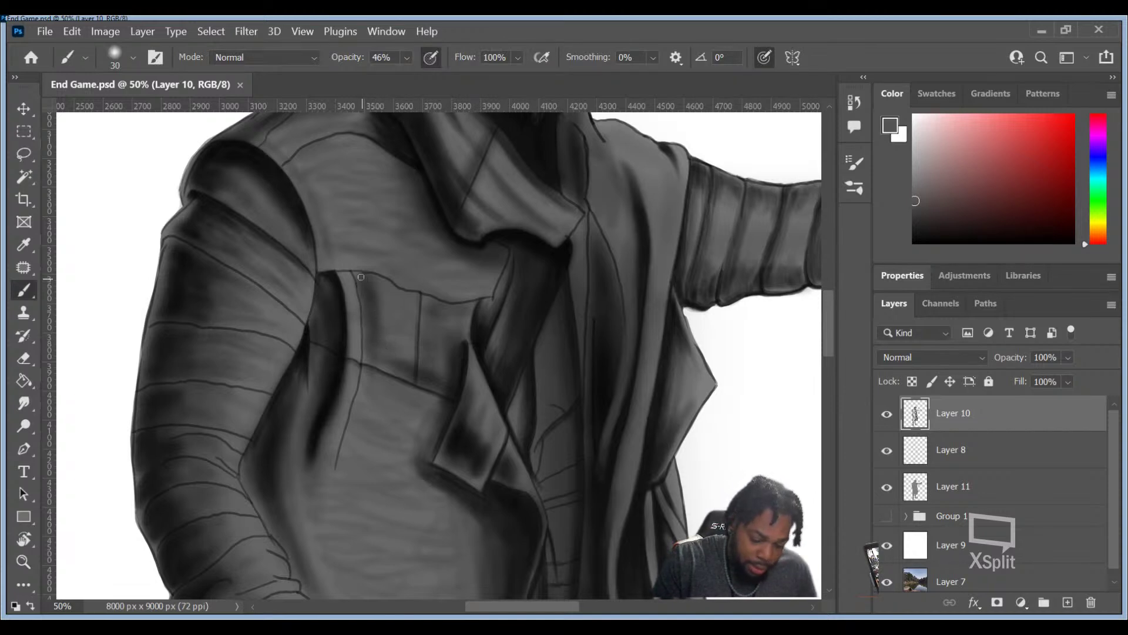
{"action": "left_click_drag", "start_coordinate": [360, 277], "coordinate": [361, 288]}
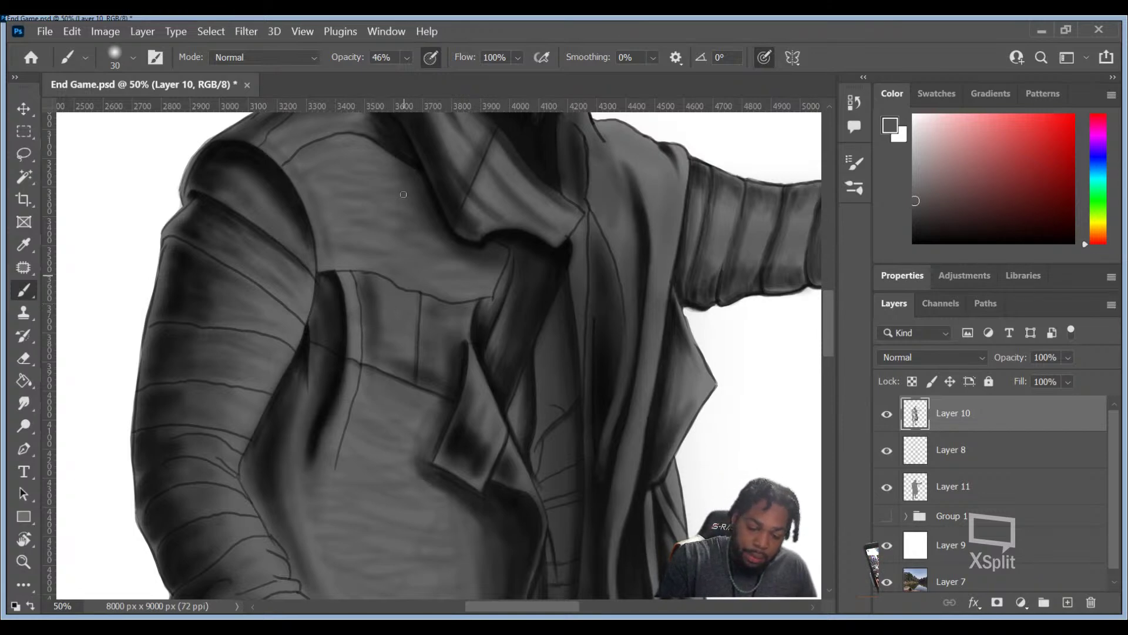
Step: Sample darker tones from the upper coat and set the brush color to pure black for the chest panel shading
{"action": "key", "text": "alt"}
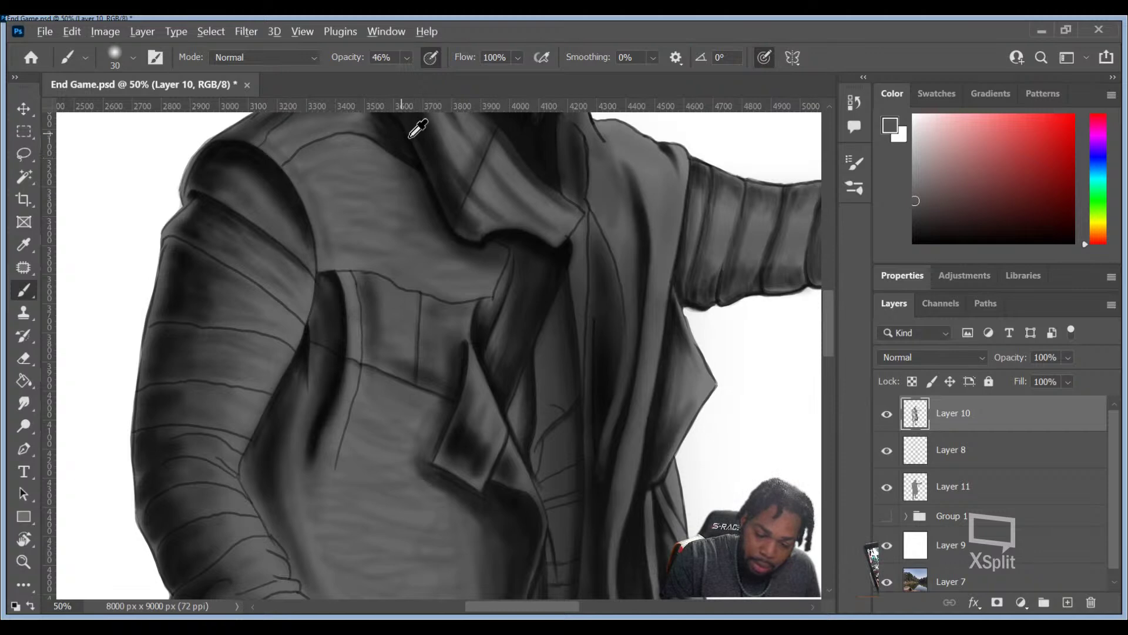
{"action": "left_click", "coordinate": [268, 140], "text": "alt"}
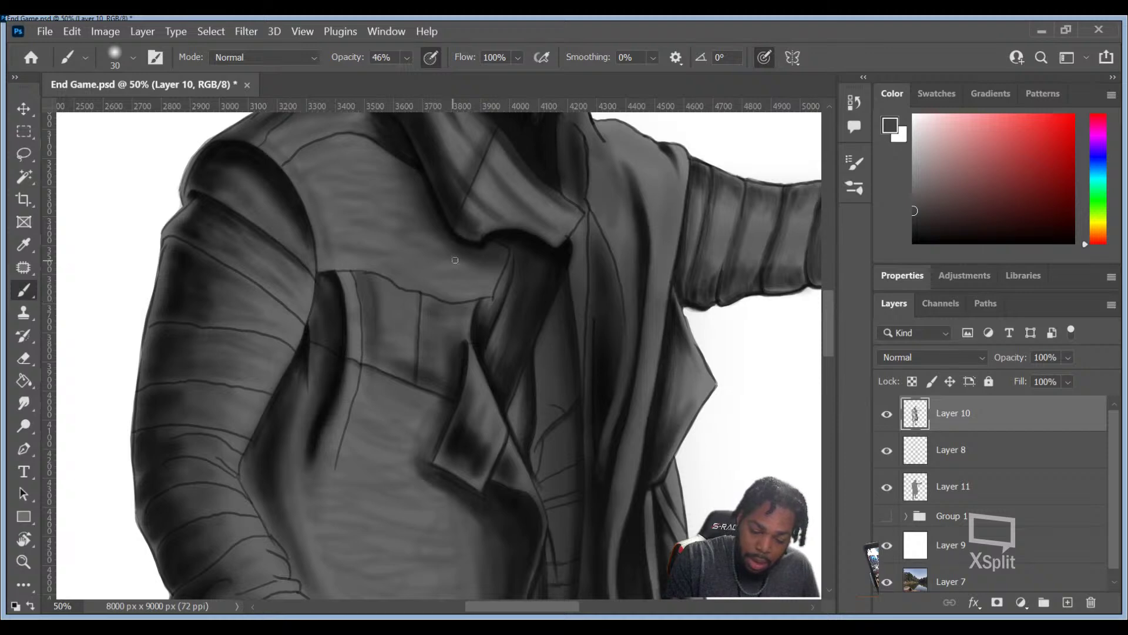
{"action": "left_click", "coordinate": [448, 220], "text": "alt"}
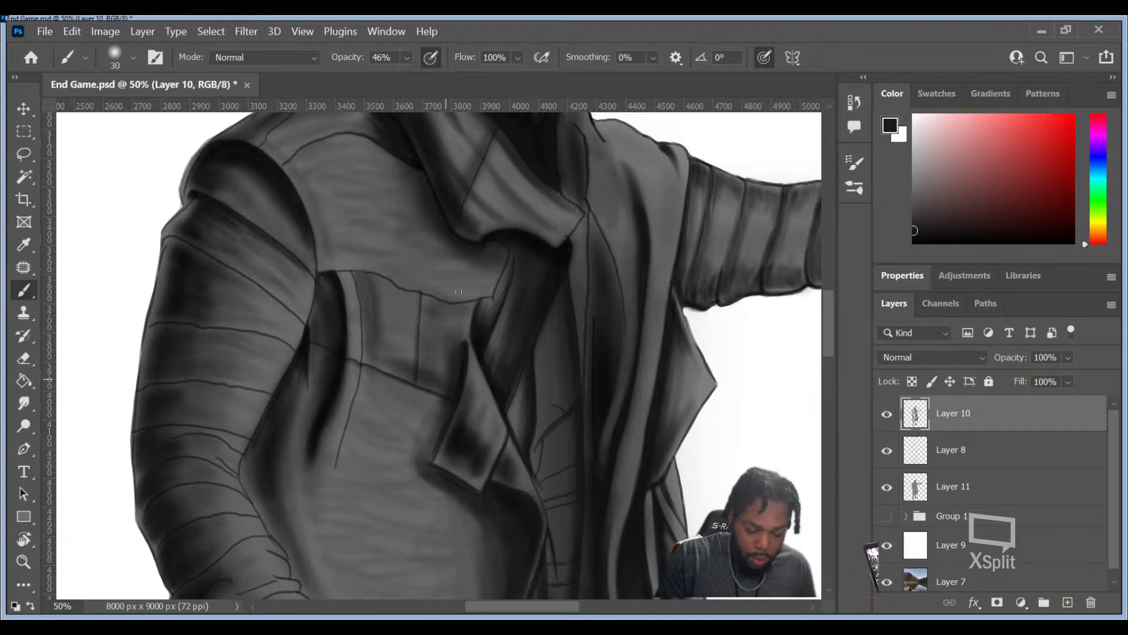
{"action": "left_click", "coordinate": [915, 241]}
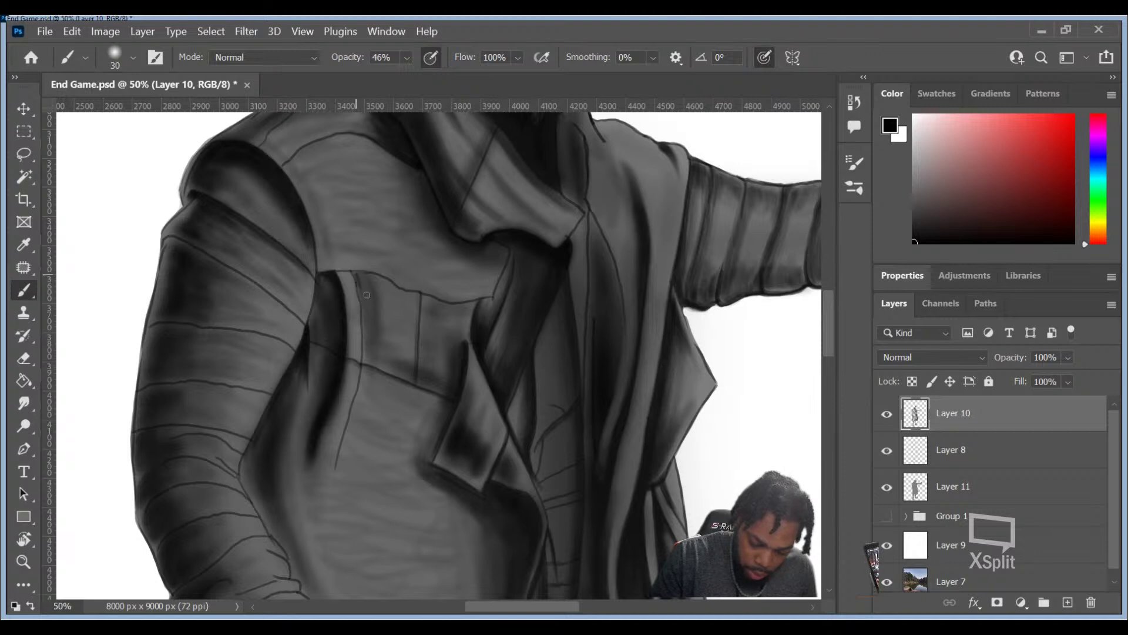
Step: Brush pure black shading under the top edge of the coat's chest panel, using brush sizes 50 and 20
{"action": "key", "text": "bracketright"}
{"action": "key", "text": "bracketright"}
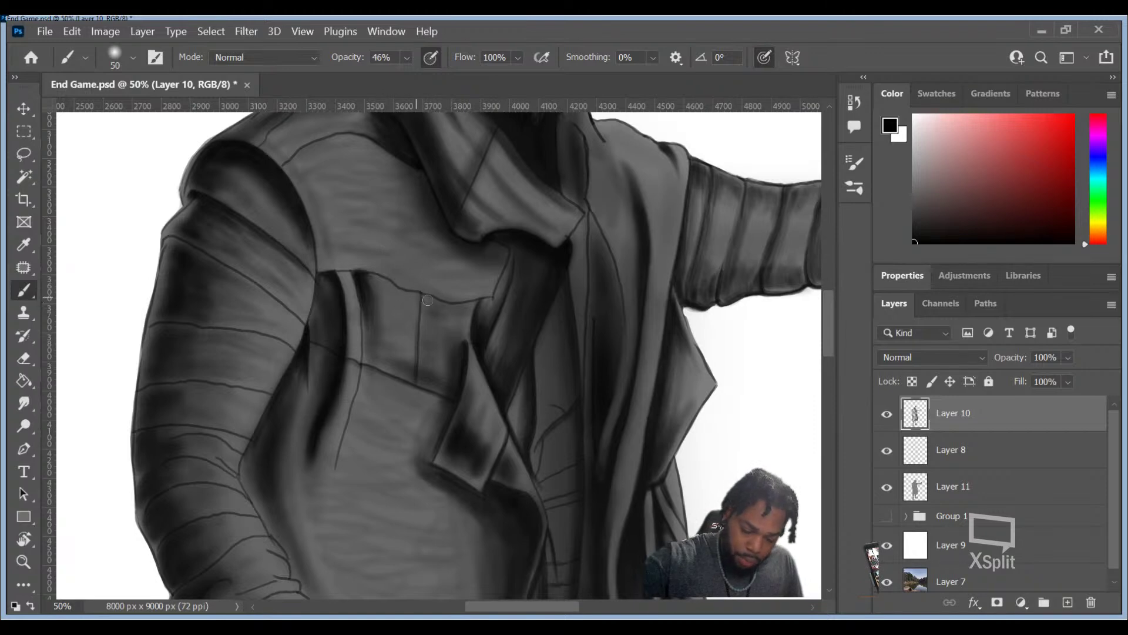
{"action": "key", "text": "bracketleft"}
{"action": "key", "text": "bracketleft"}
{"action": "key", "text": "bracketleft"}
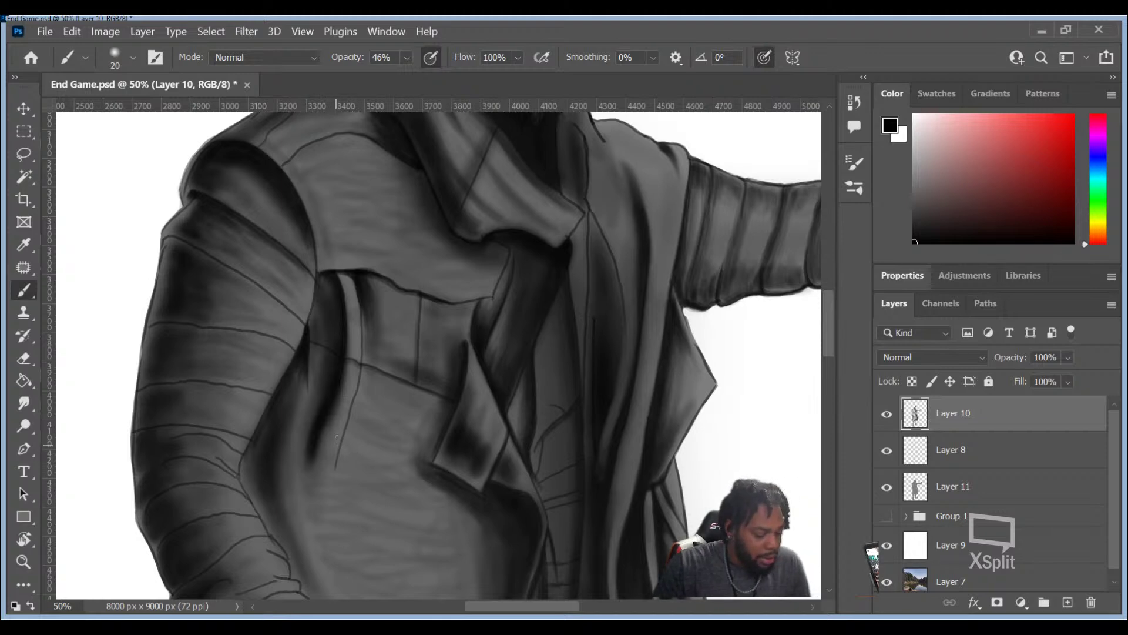
Step: Sample grays from the coat and blend the lit vertical fold of the chest panel with the brush enlarged to 40
{"action": "key", "text": "alt"}
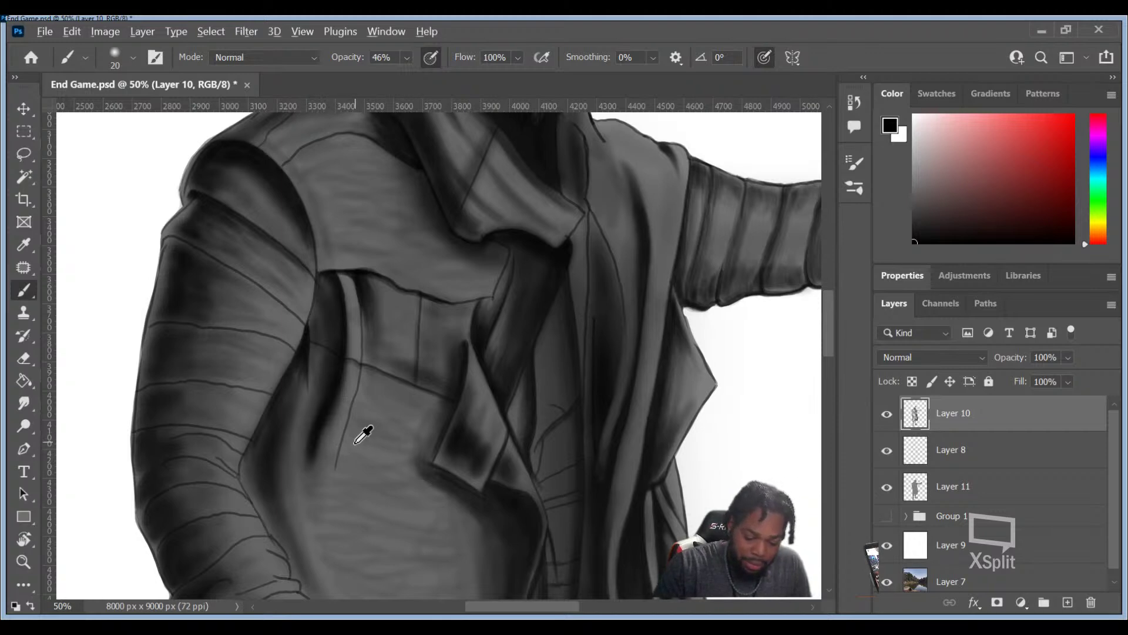
{"action": "left_click", "coordinate": [350, 440], "text": "alt"}
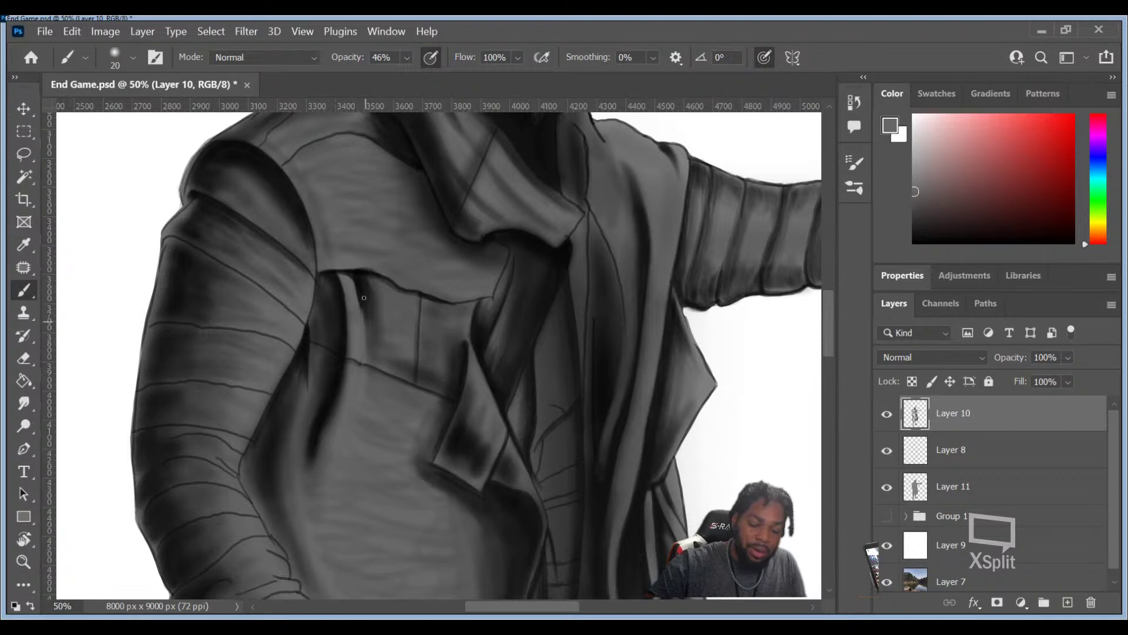
{"action": "left_click", "coordinate": [372, 341], "text": "alt"}
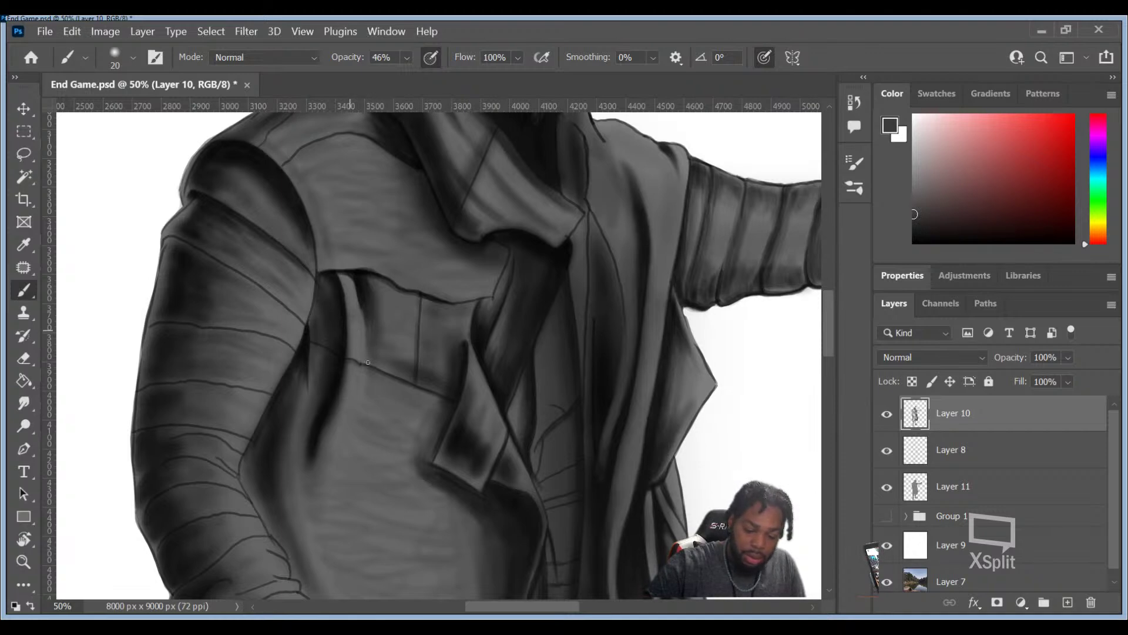
{"action": "key", "text": "bracketright"}
{"action": "key", "text": "bracketright"}
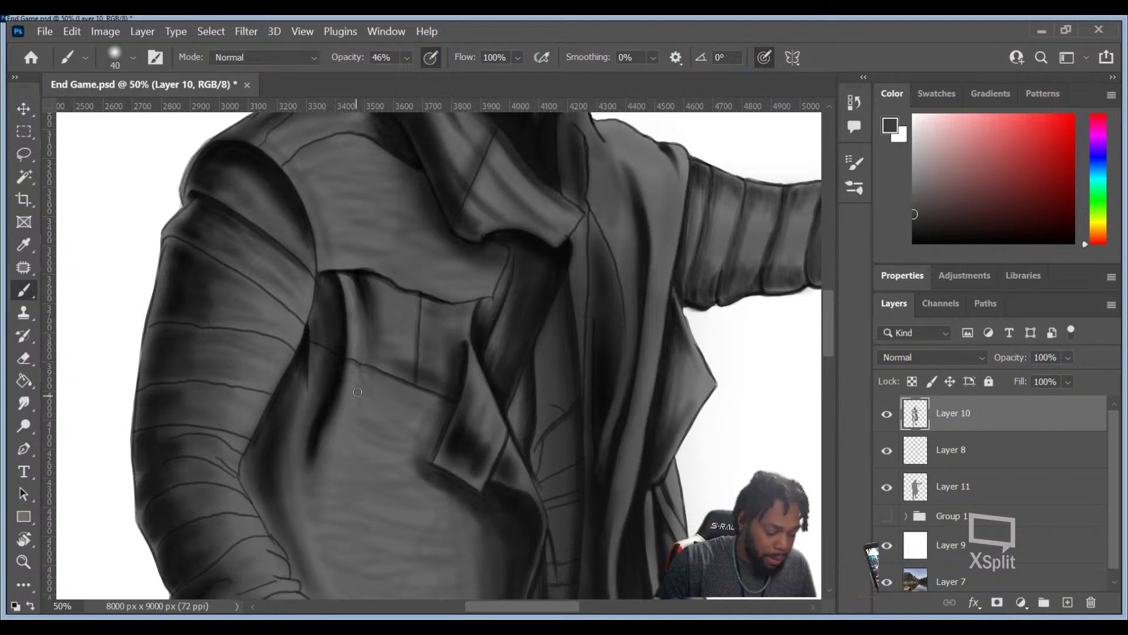
Step: Enlarge the brush to 90 and clear the dark paint on Layer 10 from the gap between the bent arm and coat
{"action": "key", "text": "bracketright"}
{"action": "key", "text": "bracketright"}
{"action": "key", "text": "bracketright"}
{"action": "key", "text": "bracketright"}
{"action": "key", "text": "bracketright"}
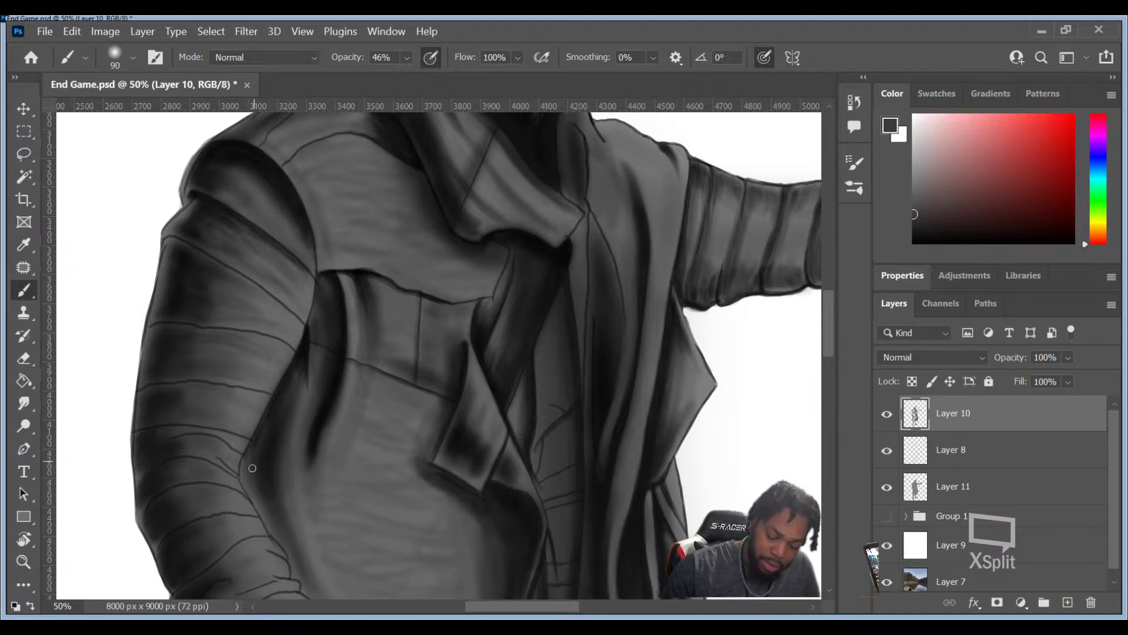
{"action": "mouse_move", "coordinate": [246, 462]}
{"action": "left_mouse_down"}
{"action": "mouse_move", "coordinate": [256, 437]}
{"action": "mouse_move", "coordinate": [259, 504]}
{"action": "mouse_move", "coordinate": [246, 481]}
{"action": "left_mouse_up"}
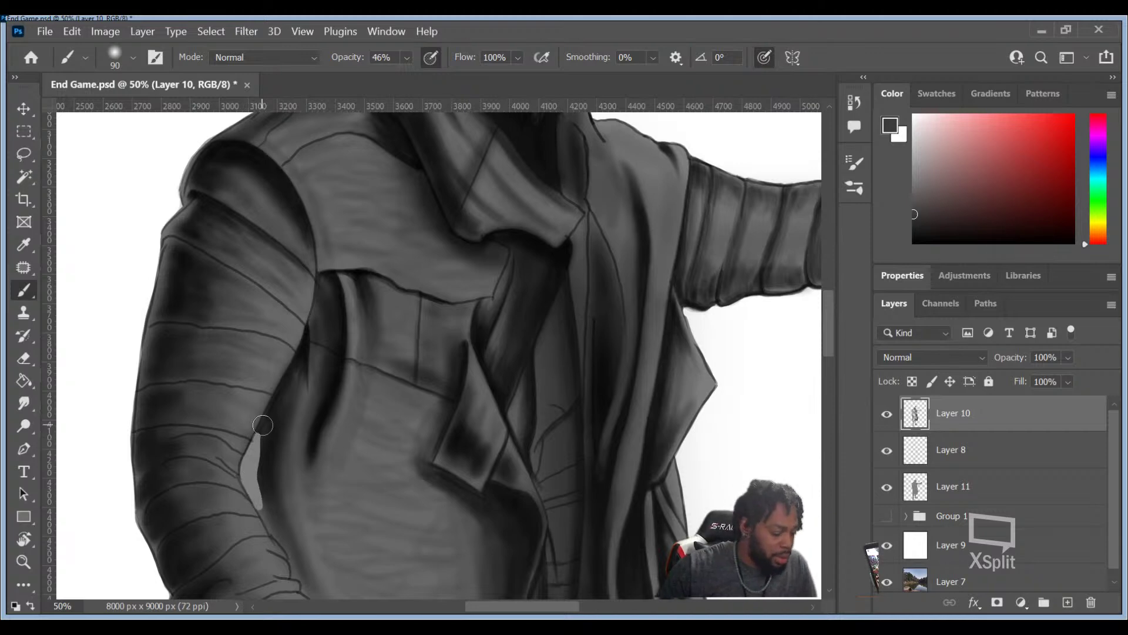
Step: Examine the whole figure's silhouette and the gap between the bent arm and the coat
{"action": "key", "text": "z"}
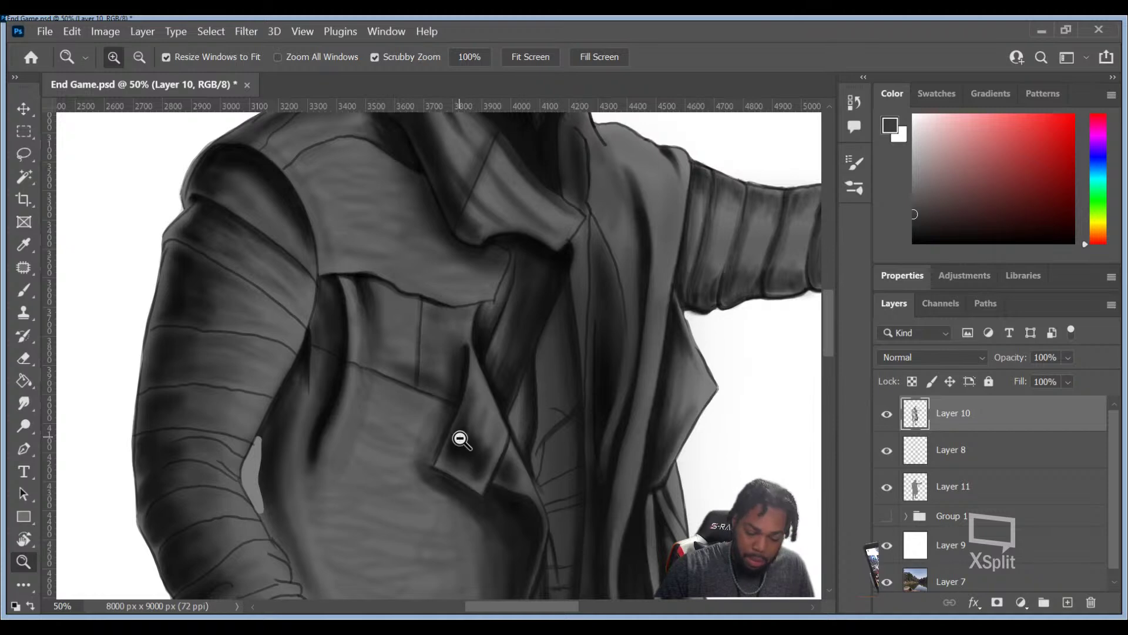
{"action": "left_click", "coordinate": [459, 439], "text": "alt"}
{"action": "left_click", "coordinate": [458, 441], "text": "alt"}
{"action": "left_click", "coordinate": [459, 440], "text": "alt"}
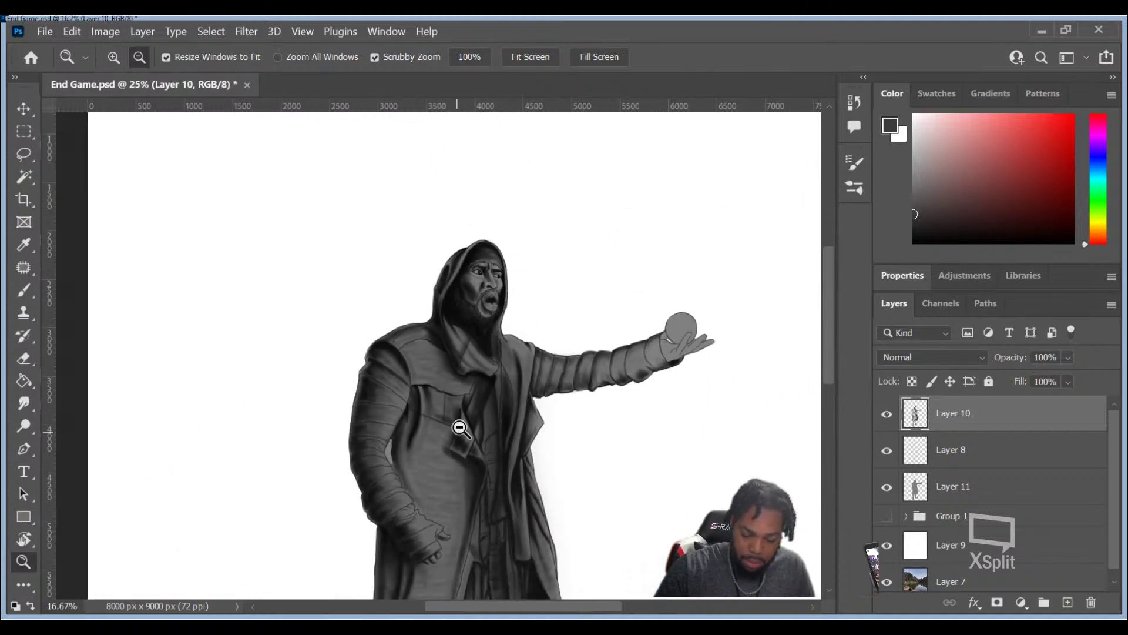
{"action": "left_click", "coordinate": [466, 427], "text": "alt"}
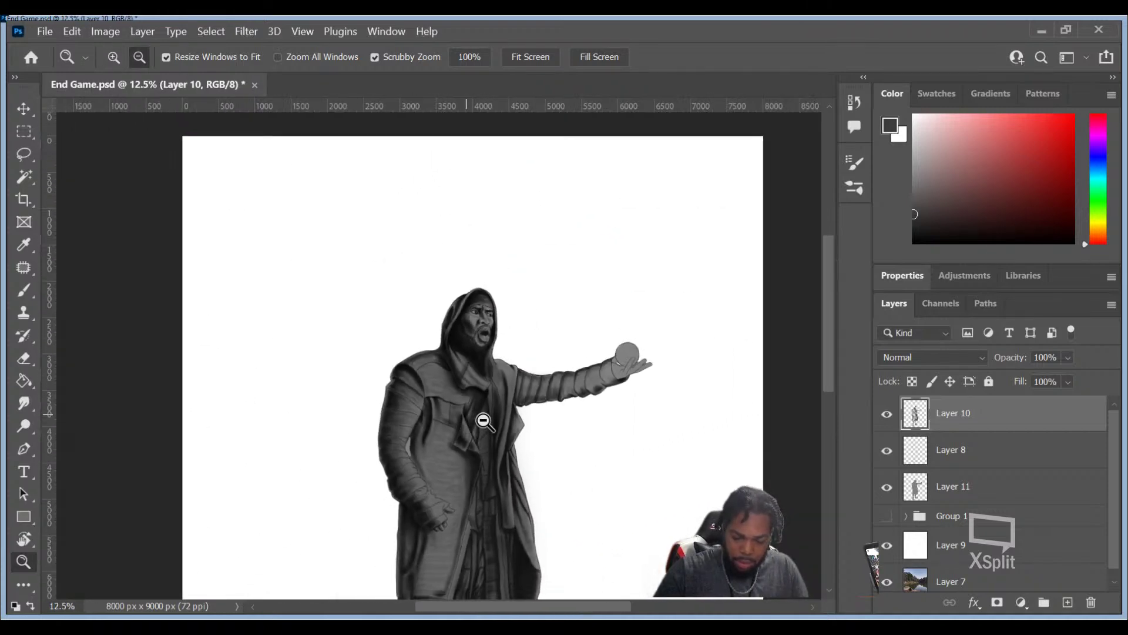
{"action": "left_click", "coordinate": [473, 425], "text": "alt"}
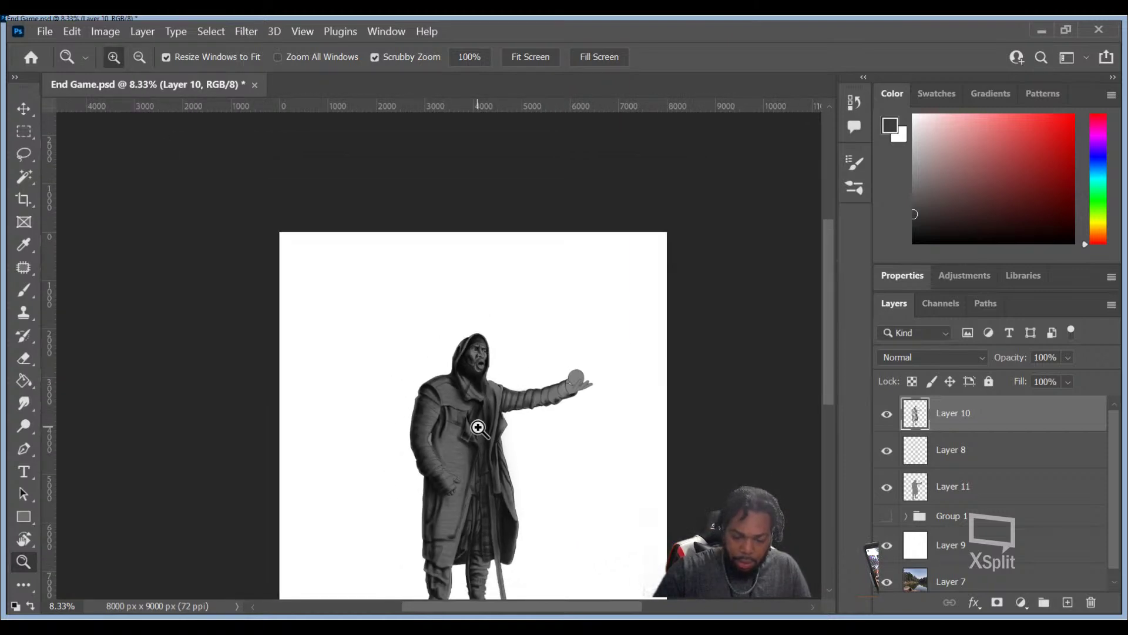
{"action": "left_click", "coordinate": [435, 442]}
{"action": "left_click", "coordinate": [439, 463]}
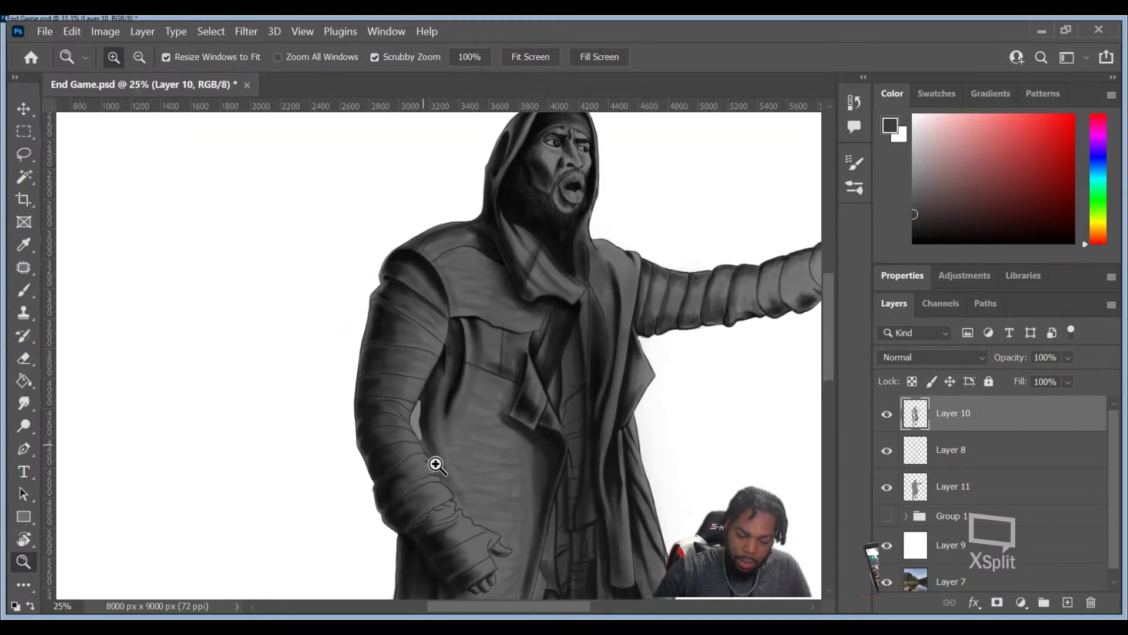
{"action": "left_click", "coordinate": [436, 461]}
{"action": "left_click", "coordinate": [436, 461]}
{"action": "left_click", "coordinate": [436, 462]}
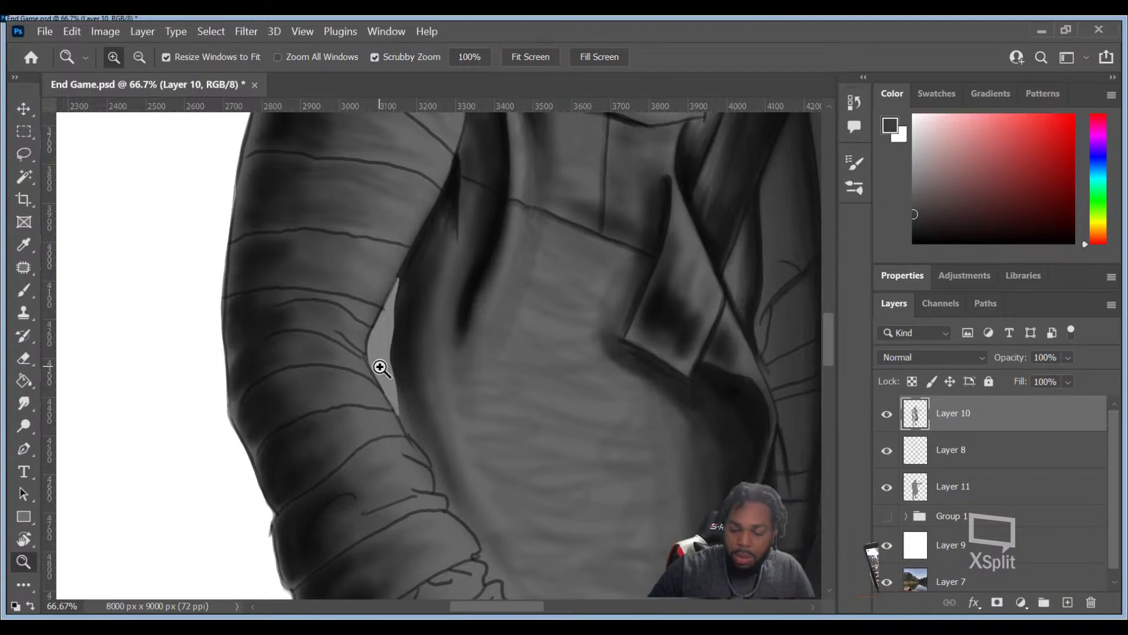
Step: Clear the gray fill from the arm gap on Layer 11, clean the gap's edges on Layer 10, and make Layer 8 active
{"action": "left_click", "coordinate": [951, 449]}
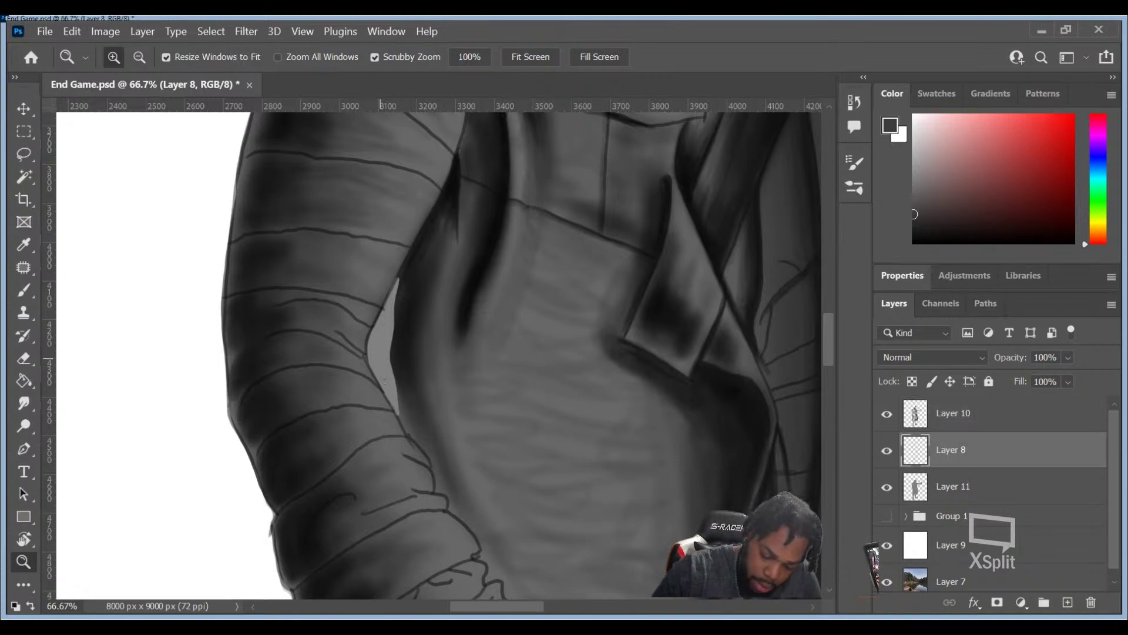
{"action": "left_click", "coordinate": [970, 486]}
{"action": "mouse_move", "coordinate": [380, 361]}
{"action": "left_mouse_down"}
{"action": "mouse_move", "coordinate": [397, 412]}
{"action": "mouse_move", "coordinate": [370, 345]}
{"action": "mouse_move", "coordinate": [398, 278]}
{"action": "mouse_move", "coordinate": [387, 367]}
{"action": "mouse_move", "coordinate": [395, 285]}
{"action": "mouse_move", "coordinate": [378, 353]}
{"action": "mouse_move", "coordinate": [384, 379]}
{"action": "mouse_move", "coordinate": [375, 345]}
{"action": "left_mouse_up"}
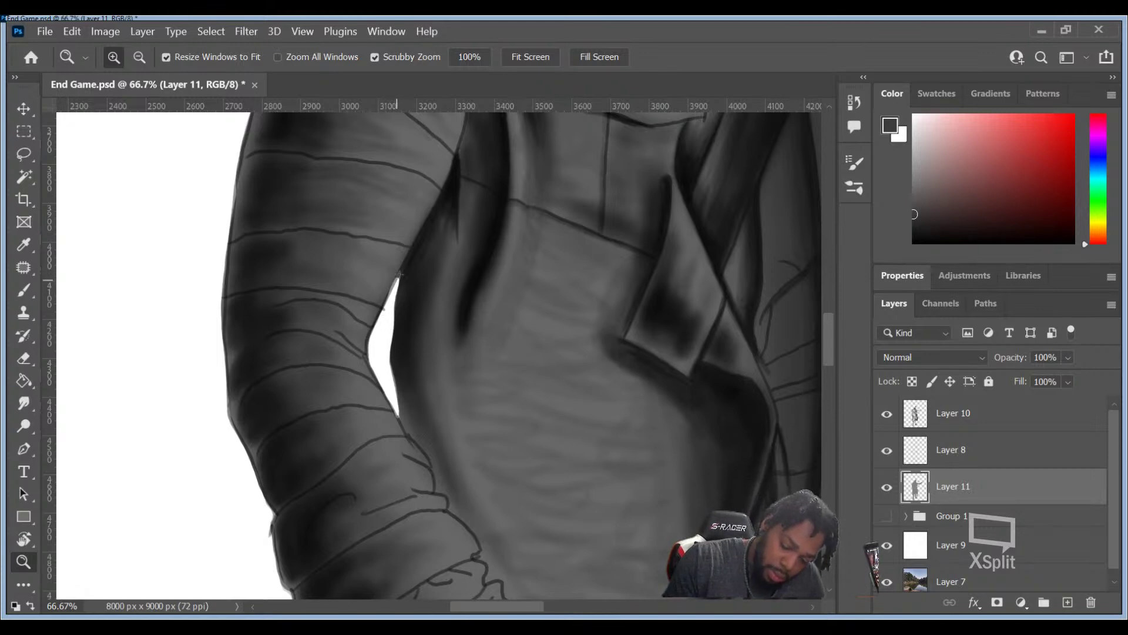
{"action": "left_click", "coordinate": [955, 428]}
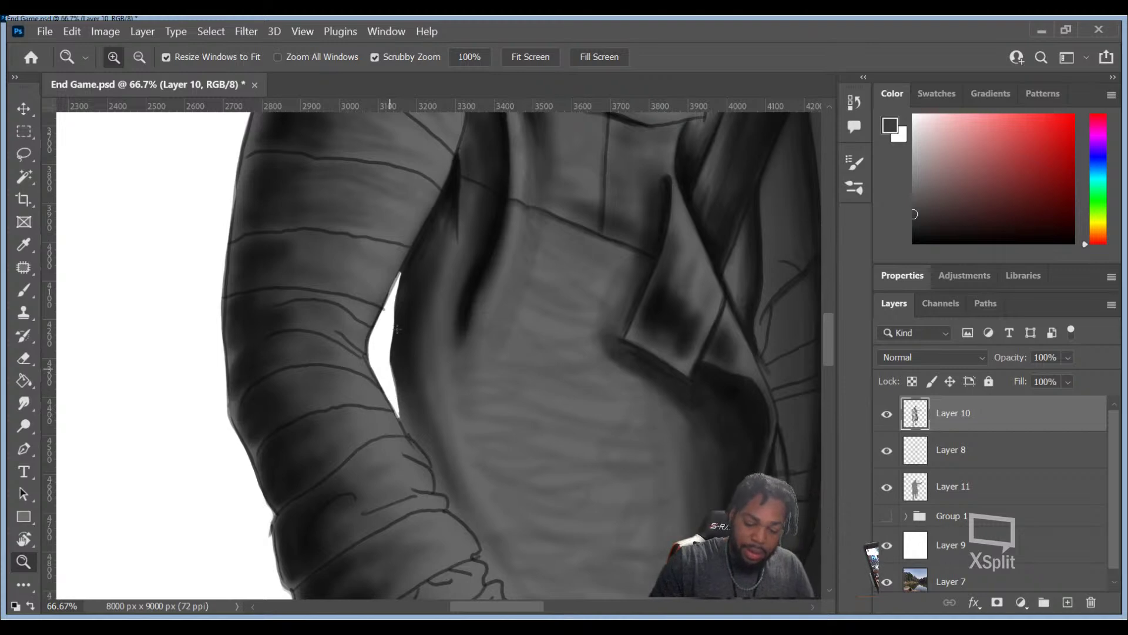
{"action": "left_click", "coordinate": [964, 451]}
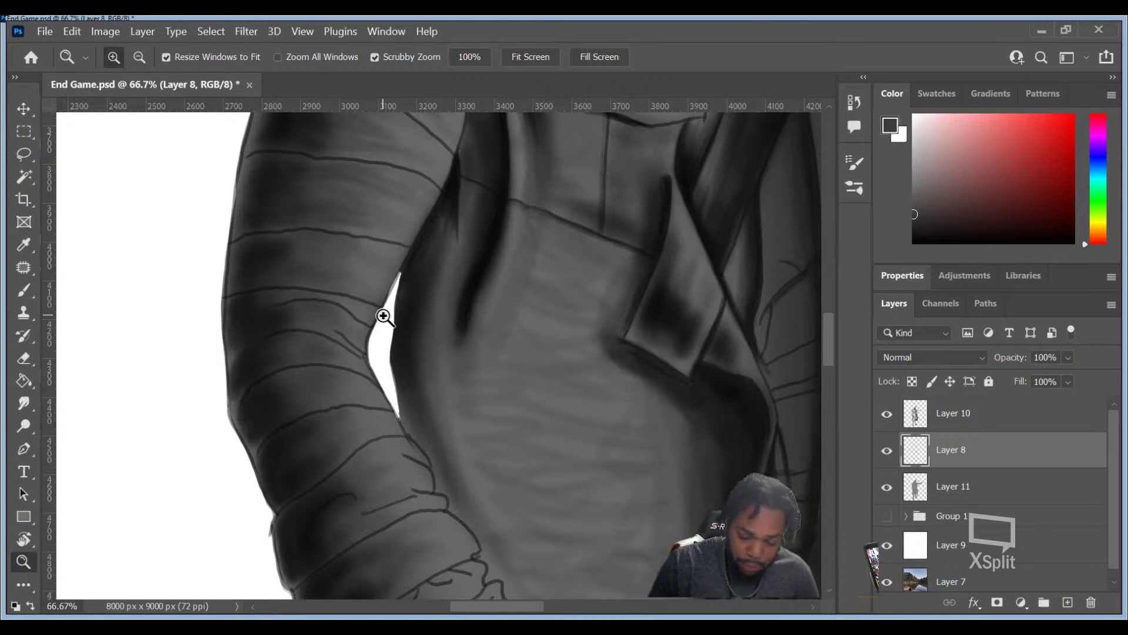
Step: Examine the shading of the whole figure from the hood and outstretched arm down to the sneakers
{"action": "key", "text": "alt"}
{"action": "left_click", "coordinate": [470, 370], "text": "alt"}
{"action": "left_click", "coordinate": [466, 365], "text": "alt"}
{"action": "left_click", "coordinate": [464, 360], "text": "alt"}
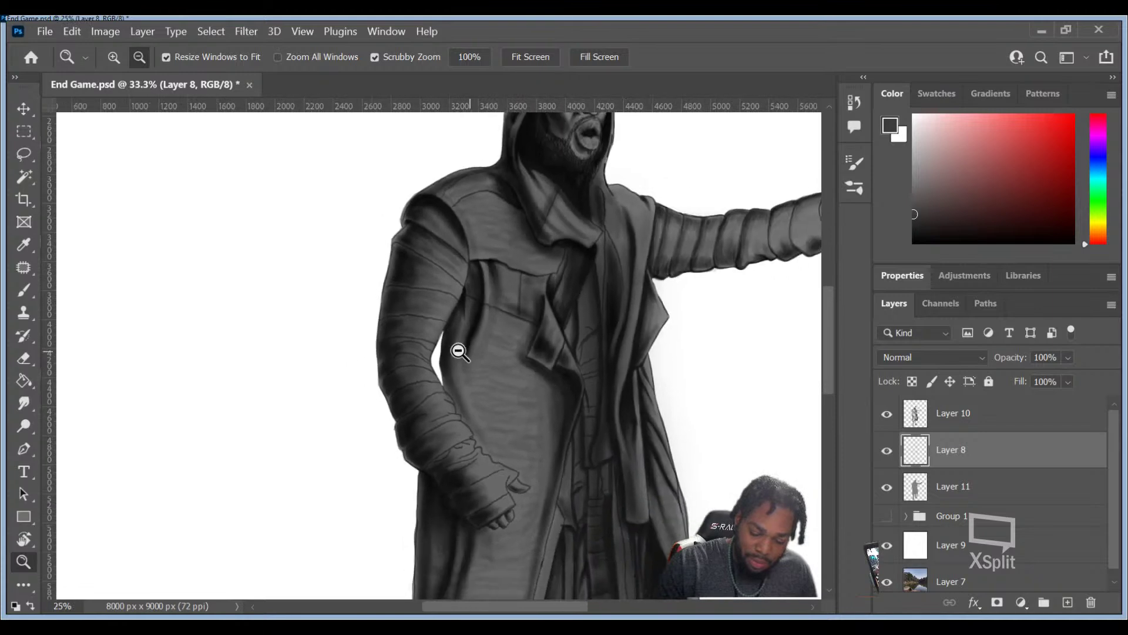
{"action": "left_click", "coordinate": [458, 350], "text": "alt"}
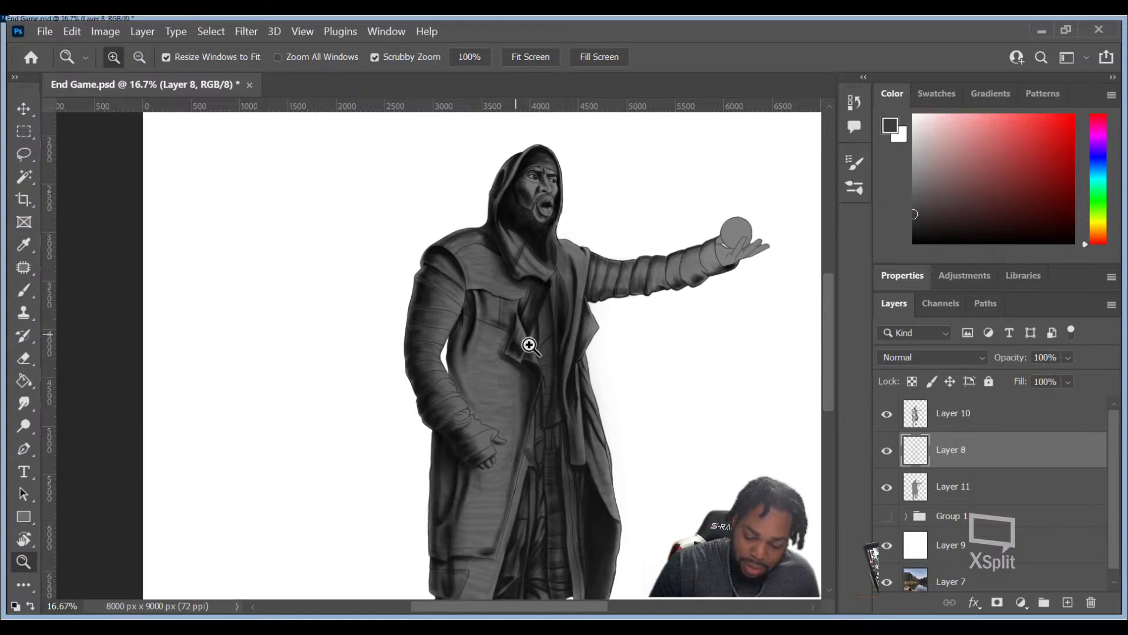
{"action": "left_click_drag", "start_coordinate": [541, 370], "coordinate": [483, 338]}
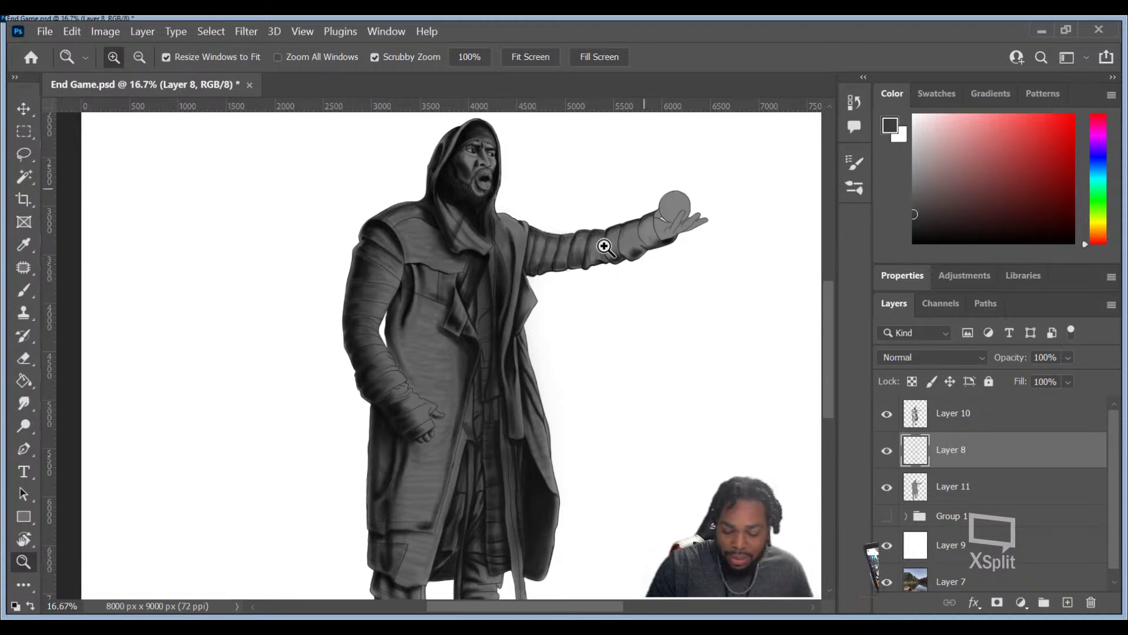
{"action": "key", "text": "space"}
{"action": "left_click_drag", "start_coordinate": [494, 413], "coordinate": [498, 203]}
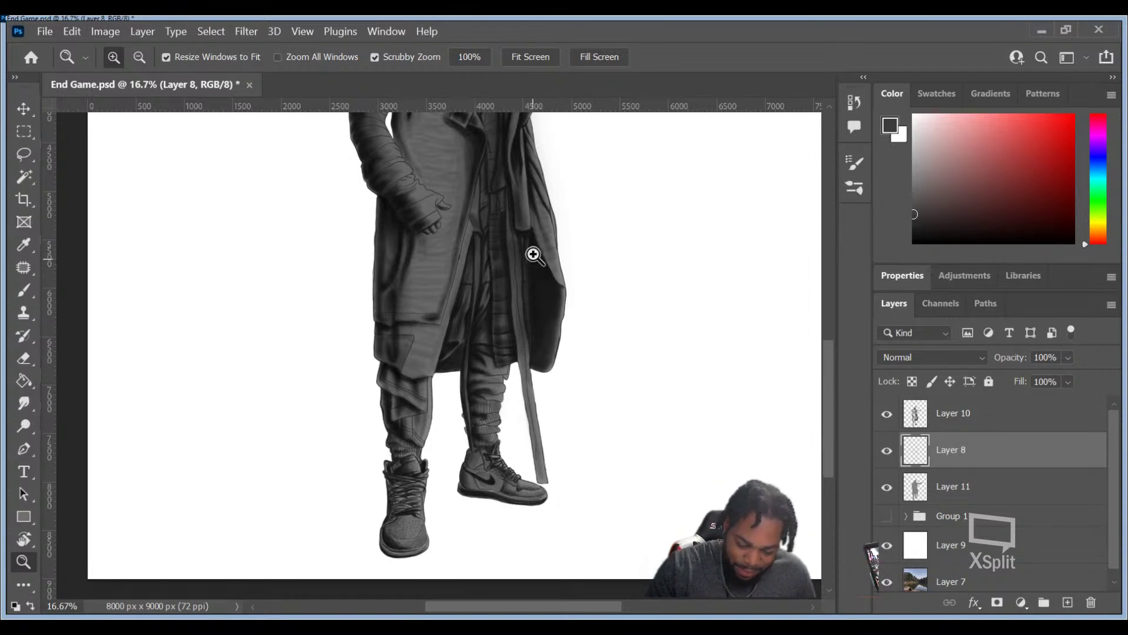
{"action": "left_click_drag", "start_coordinate": [537, 222], "coordinate": [502, 490]}
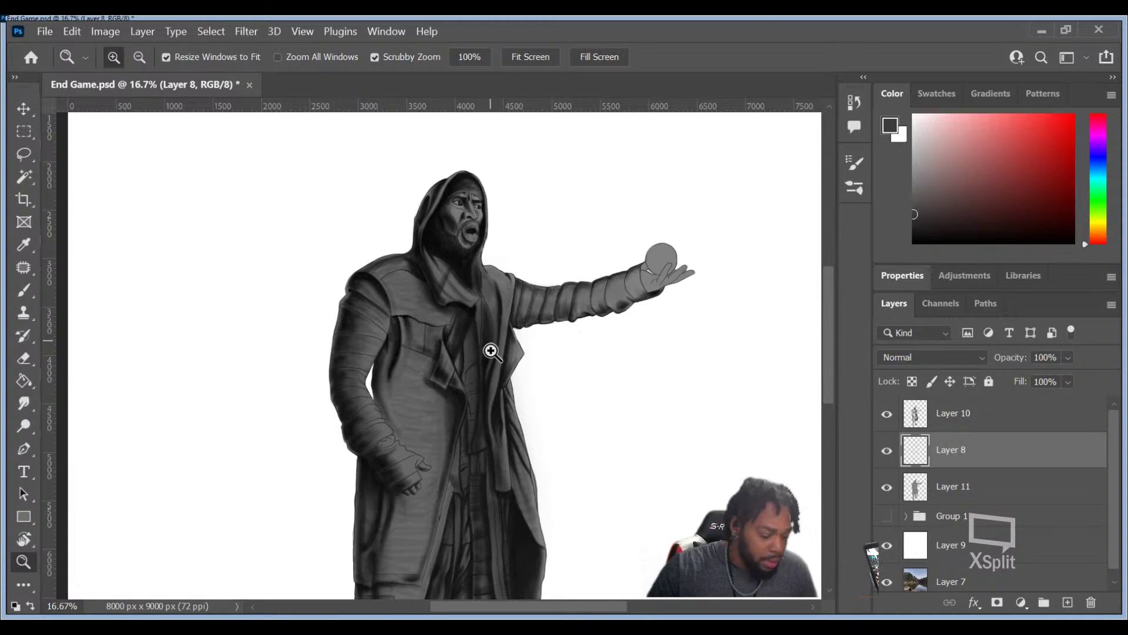
Step: Brush grays sampled from the coat over the lapel beside the hood on Layer 8 with the brush at size 90
{"action": "key", "text": "b"}
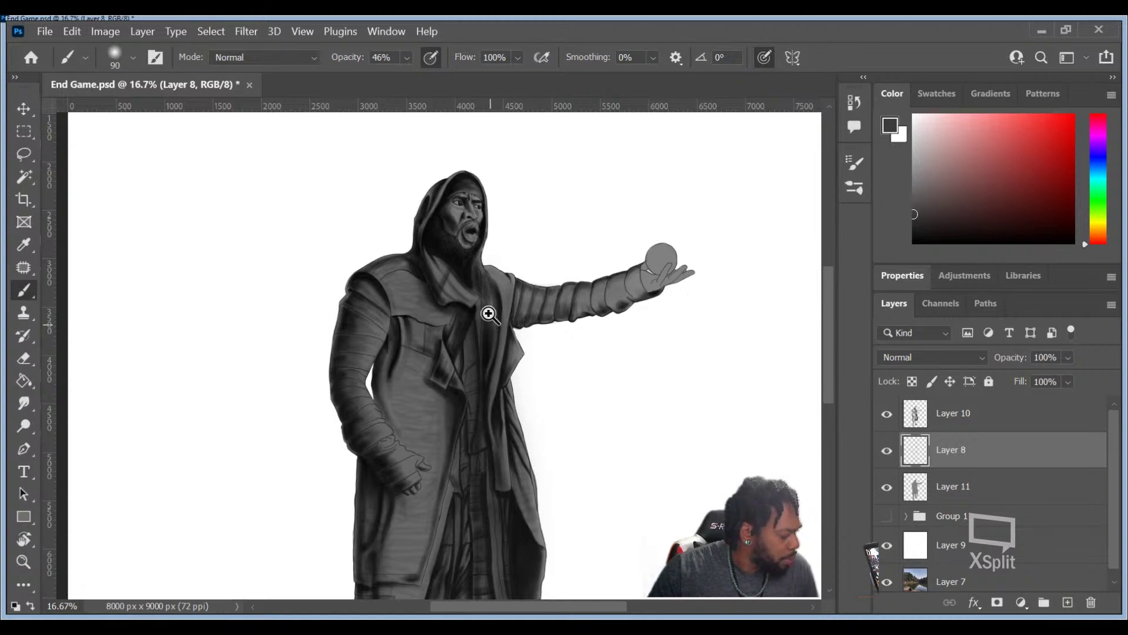
{"action": "key", "text": "z"}
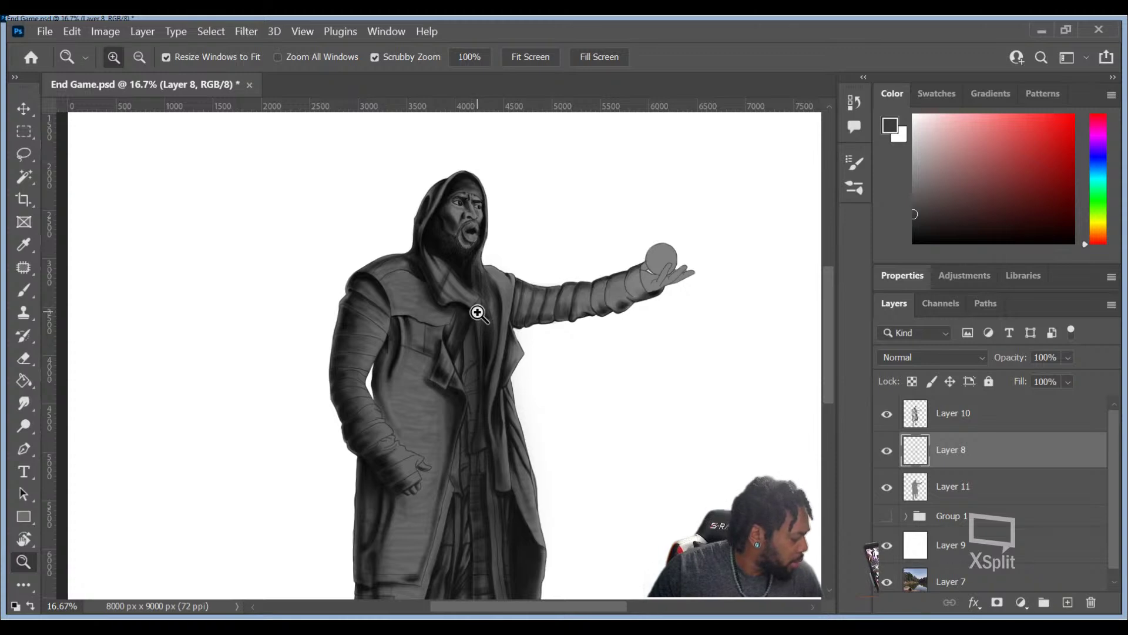
{"action": "left_click", "coordinate": [477, 293]}
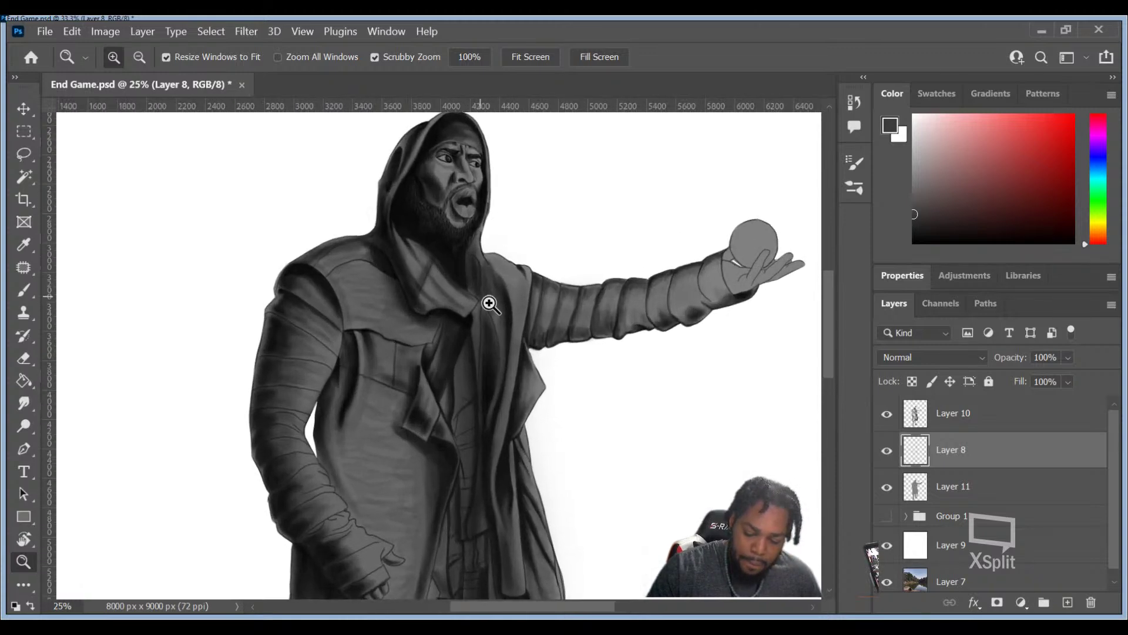
{"action": "left_click", "coordinate": [489, 304]}
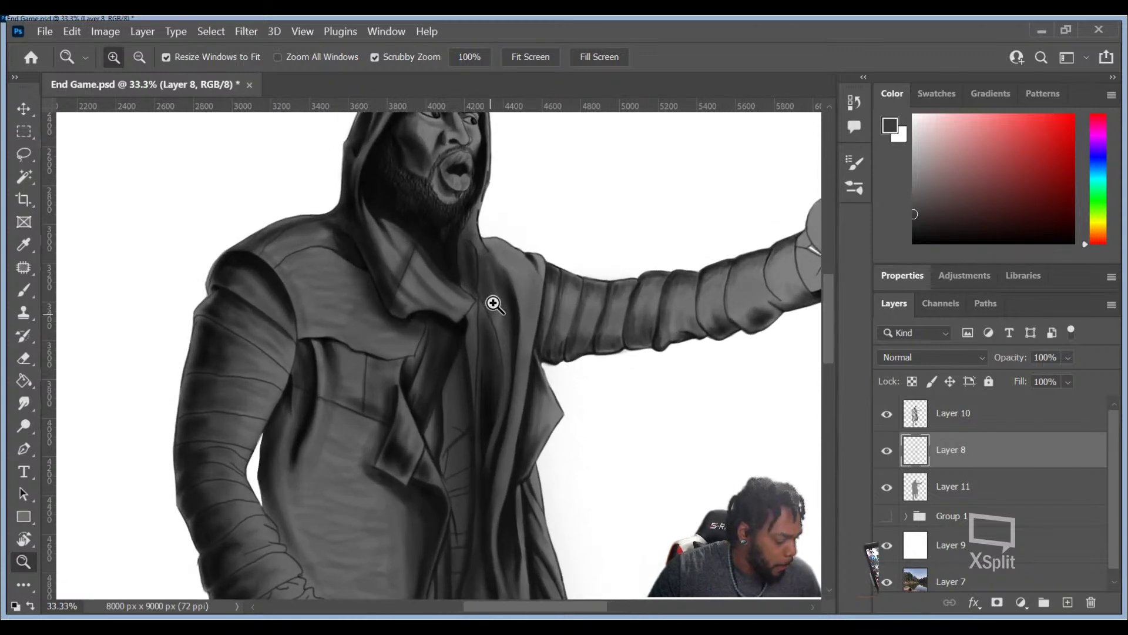
{"action": "key", "text": "b"}
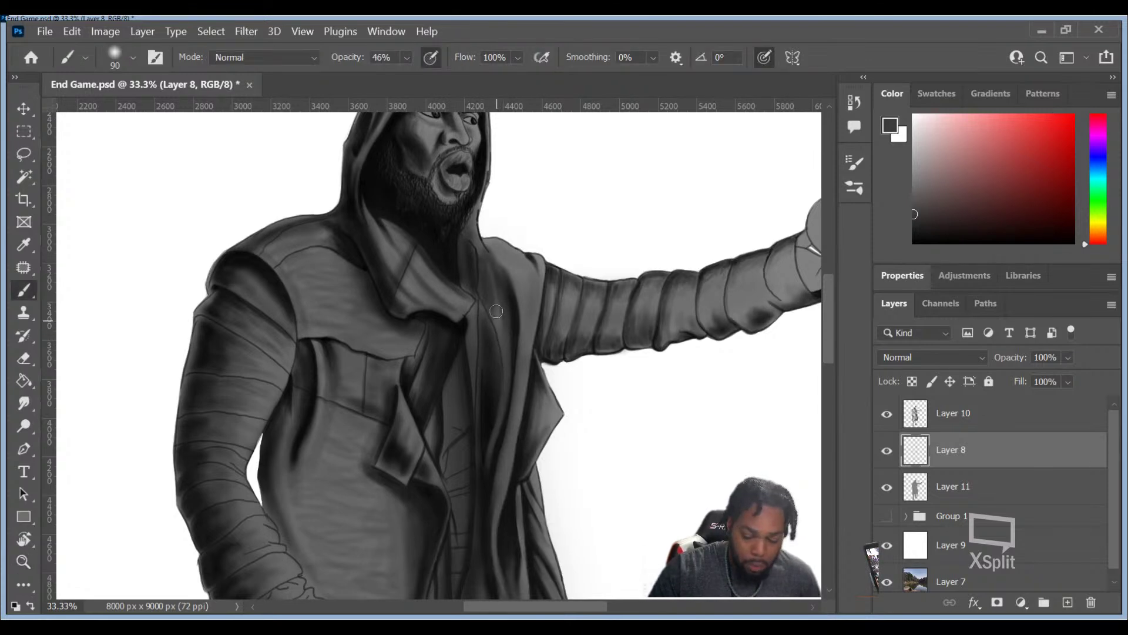
{"action": "left_click", "coordinate": [496, 313], "text": "alt"}
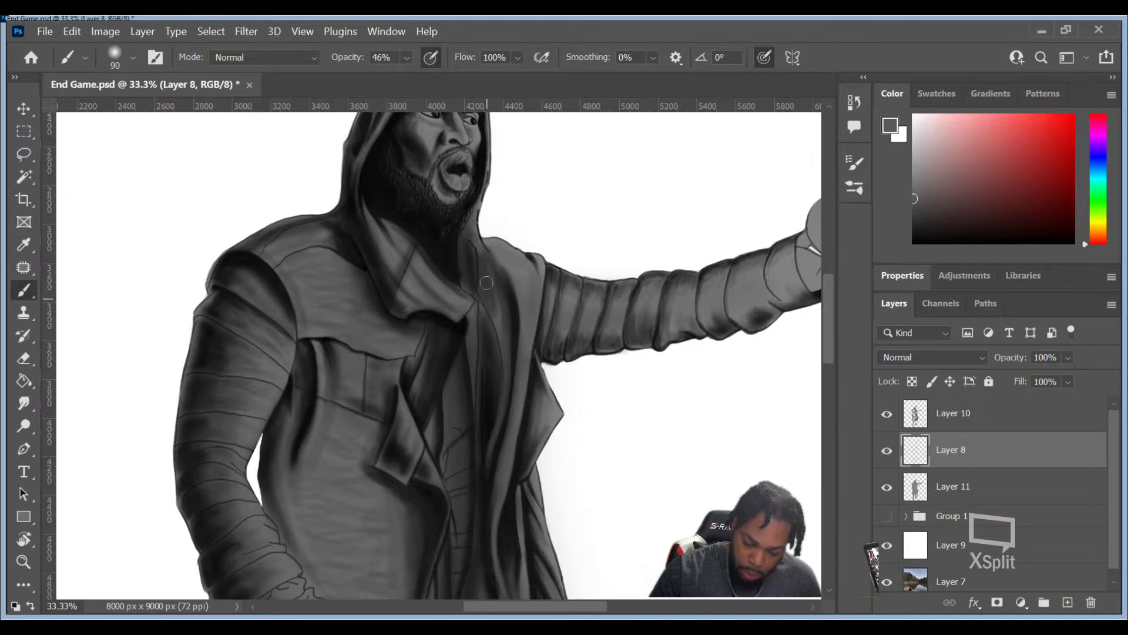
{"action": "left_click", "coordinate": [528, 272], "text": "alt"}
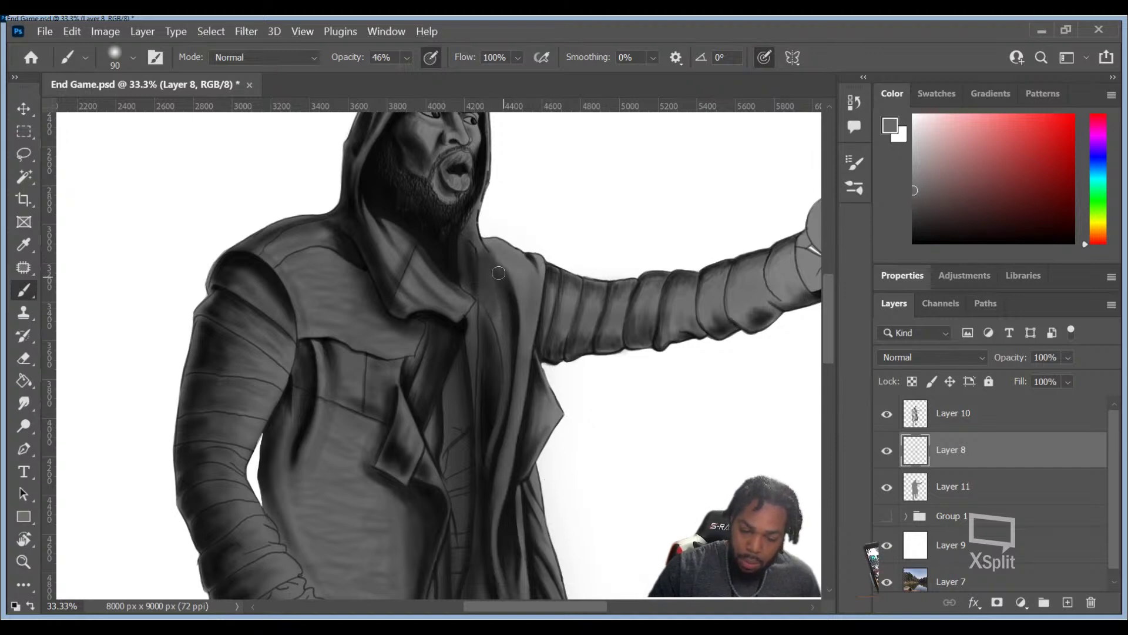
Step: Brush a lighter gray and a sampled near-black along the hood's neck opening and adjoining lapel at size 50
{"action": "left_click", "coordinate": [915, 163]}
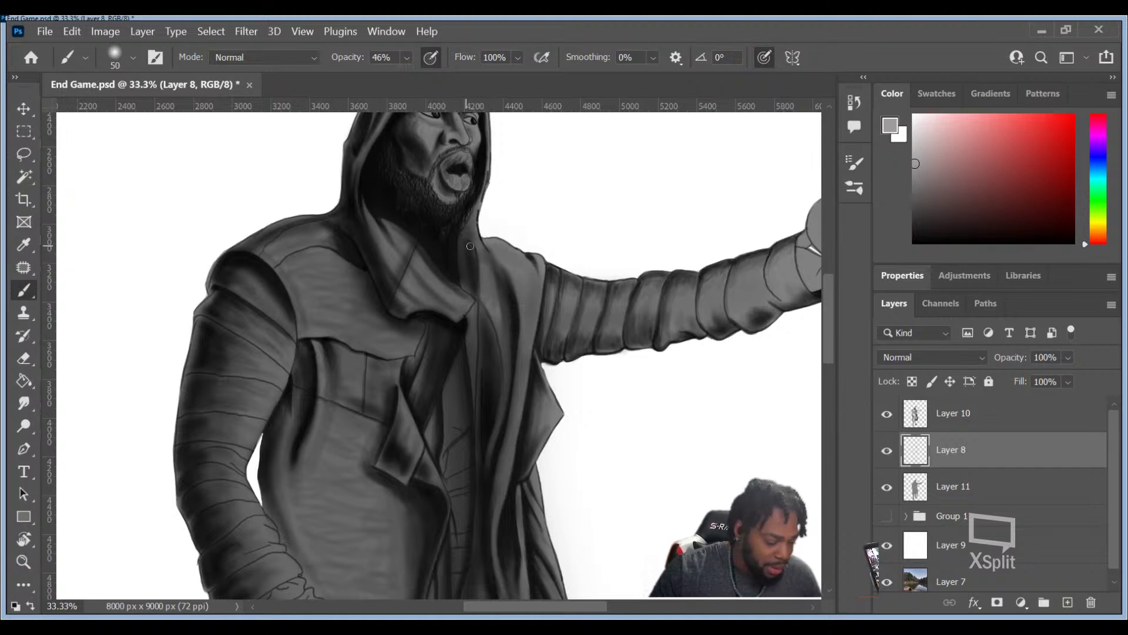
{"action": "left_click", "coordinate": [522, 303], "text": "alt"}
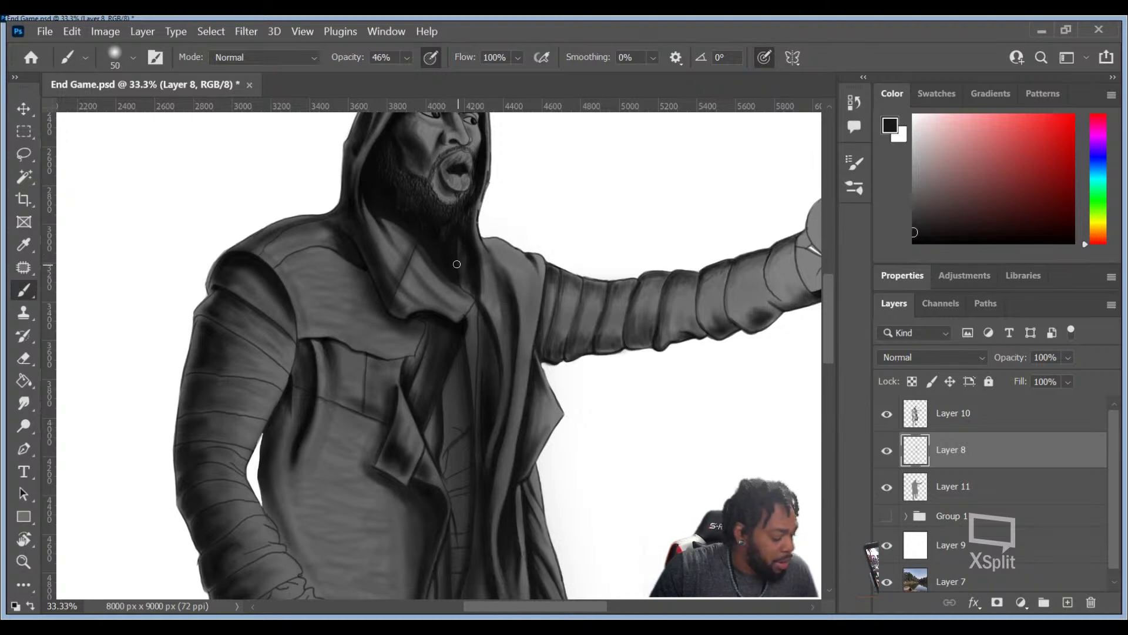
{"action": "left_click", "coordinate": [495, 313], "text": "alt"}
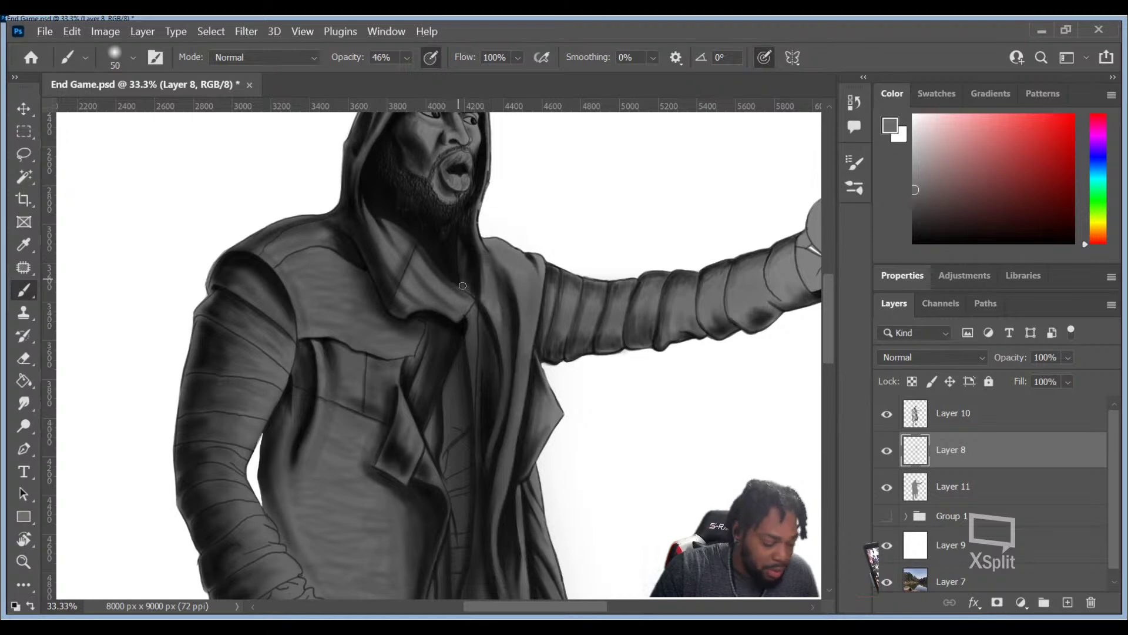
Step: Brush light gray highlights along the coat's folds, seams and lapel on Layer 8 with the brush at size 25
{"action": "key", "text": "bracketleft"}
{"action": "key", "text": "bracketleft"}
{"action": "key", "text": "bracketleft"}
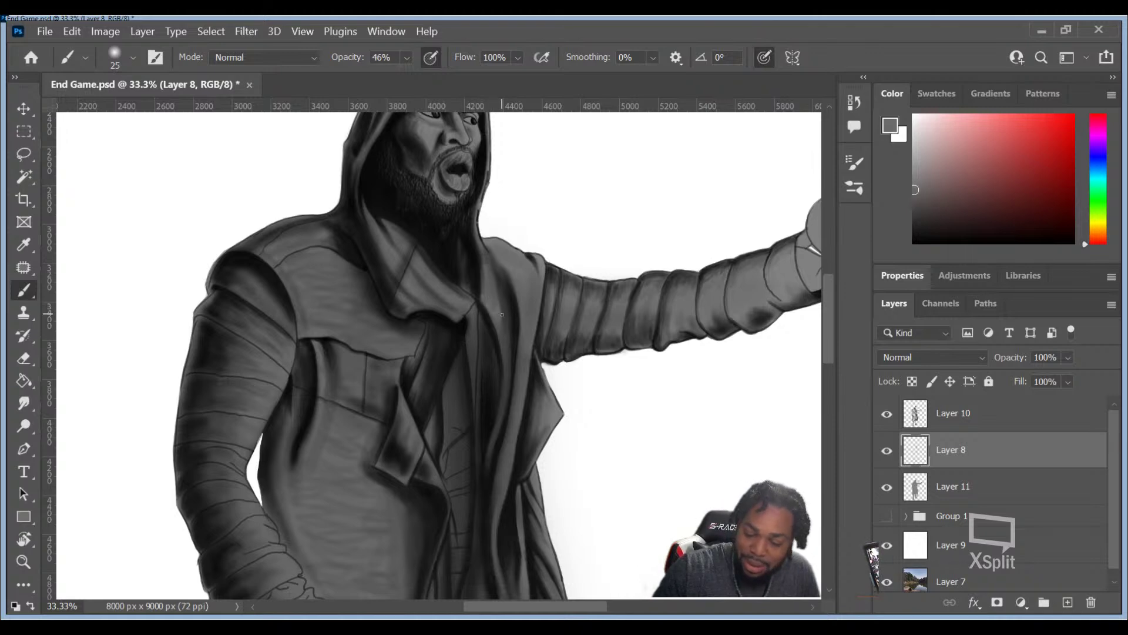
{"action": "left_click", "coordinate": [912, 162]}
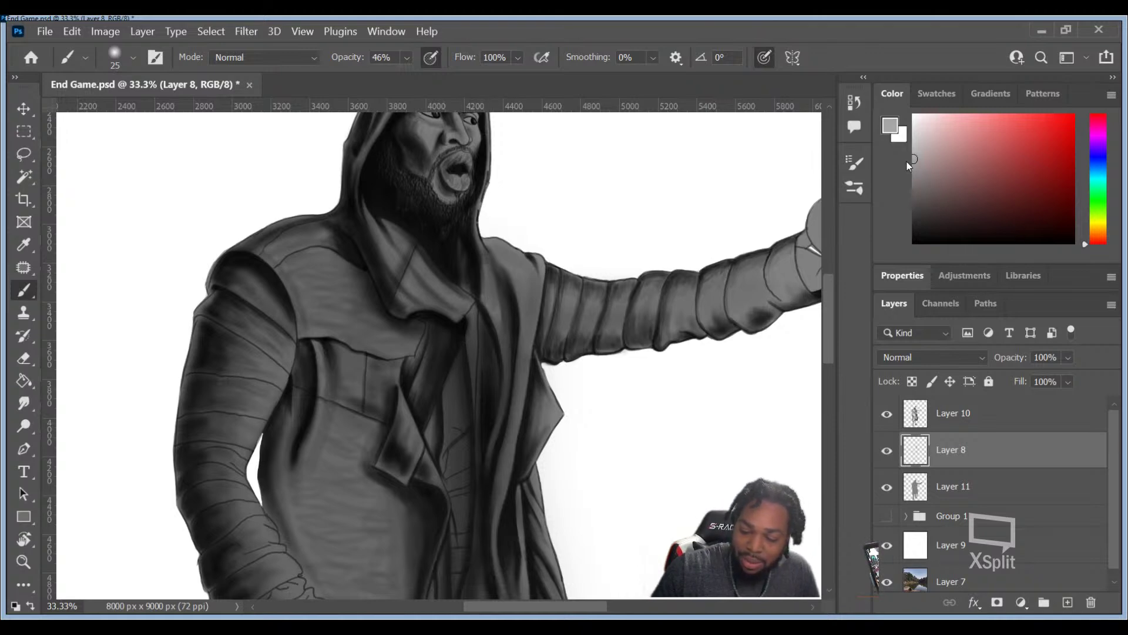
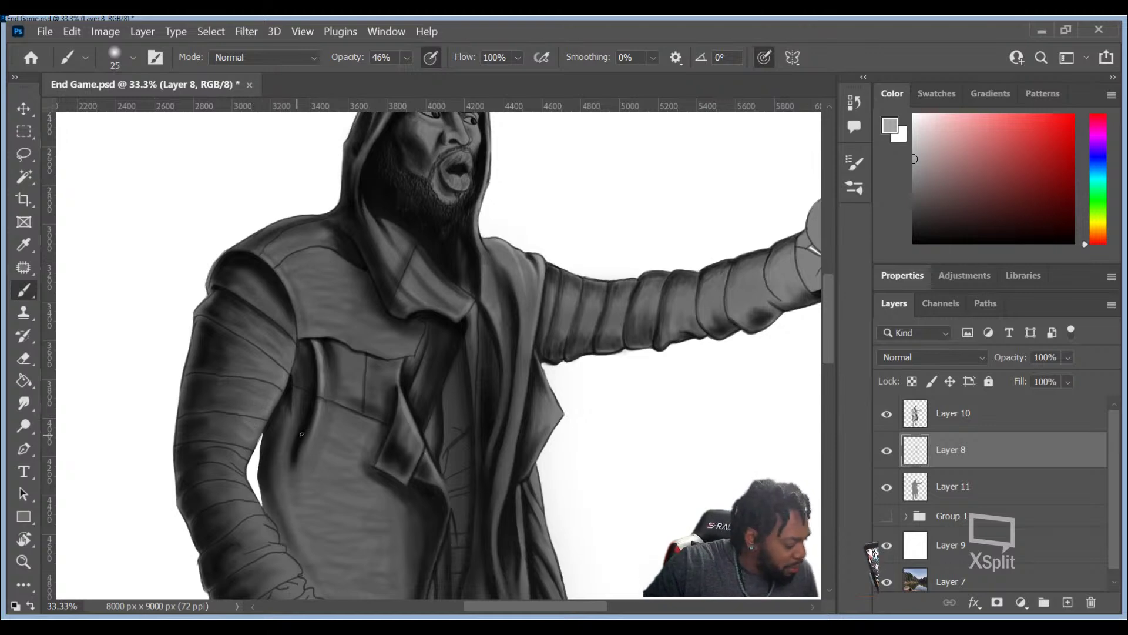
{"action": "key", "text": "r"}
{"action": "mouse_move", "coordinate": [301, 400]}
{"action": "left_mouse_down"}
{"action": "mouse_move", "coordinate": [326, 322]}
{"action": "mouse_move", "coordinate": [384, 286]}
{"action": "left_mouse_up"}
{"action": "key", "text": "b"}
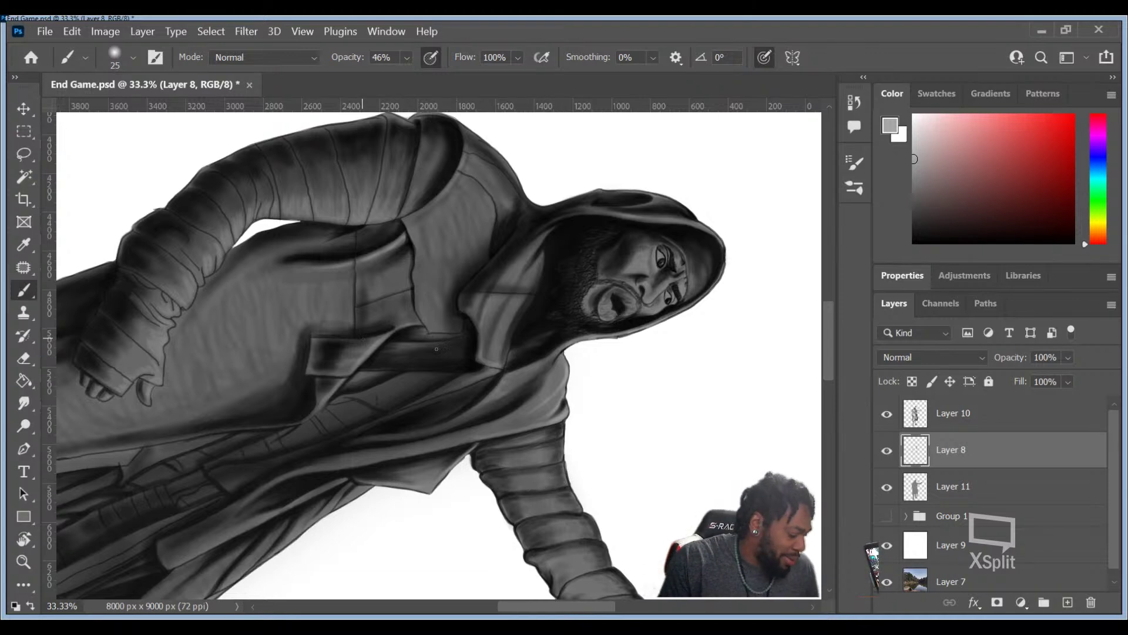
{"action": "key", "text": "r"}
{"action": "left_click_drag", "start_coordinate": [409, 256], "coordinate": [382, 313]}
{"action": "key", "text": "b"}
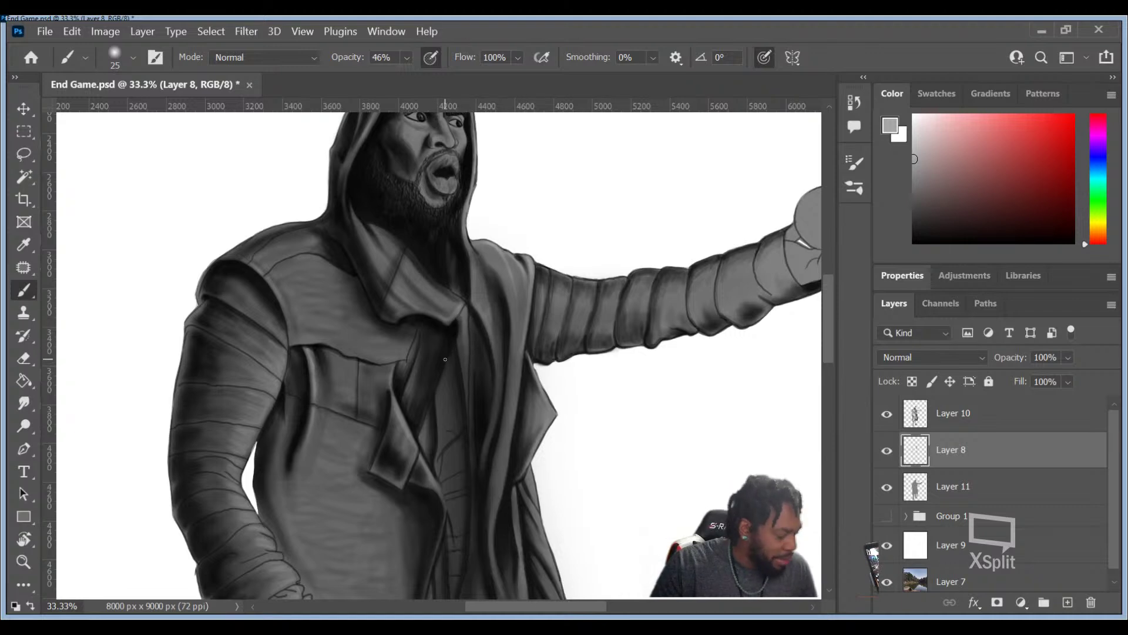
Step: Sample black from the coat opening and darken the area under the hood's collar and the wrap folds along the outstretched sleeve
{"action": "key", "text": "alt"}
{"action": "left_click", "coordinate": [455, 330], "text": "alt"}
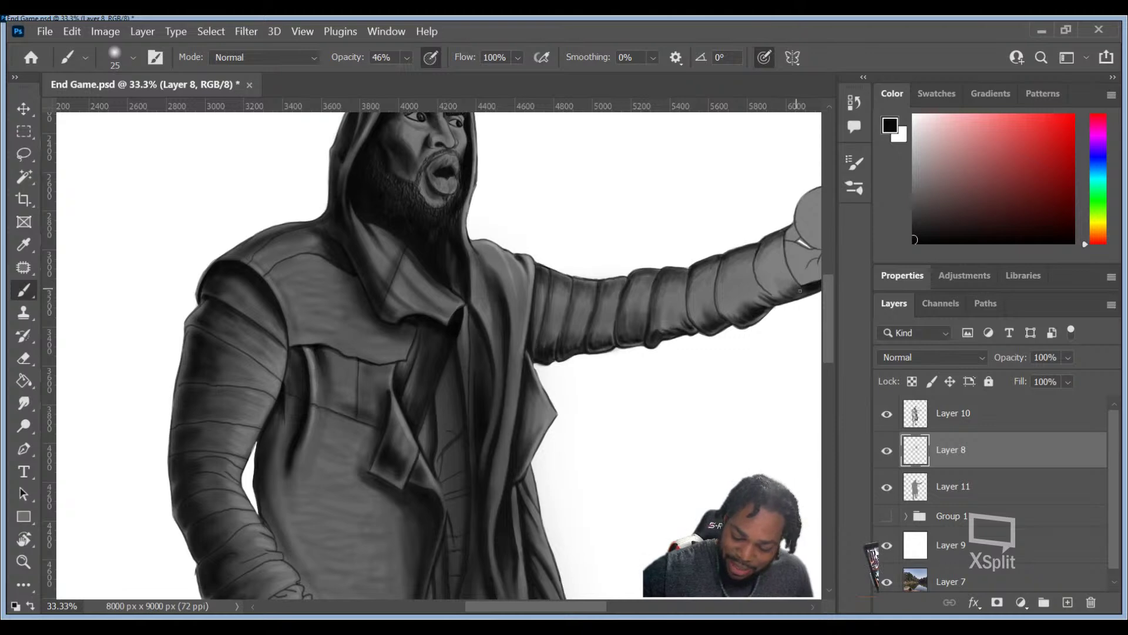
{"action": "left_click_drag", "start_coordinate": [803, 291], "coordinate": [780, 247]}
{"action": "left_click_drag", "start_coordinate": [800, 288], "coordinate": [785, 275]}
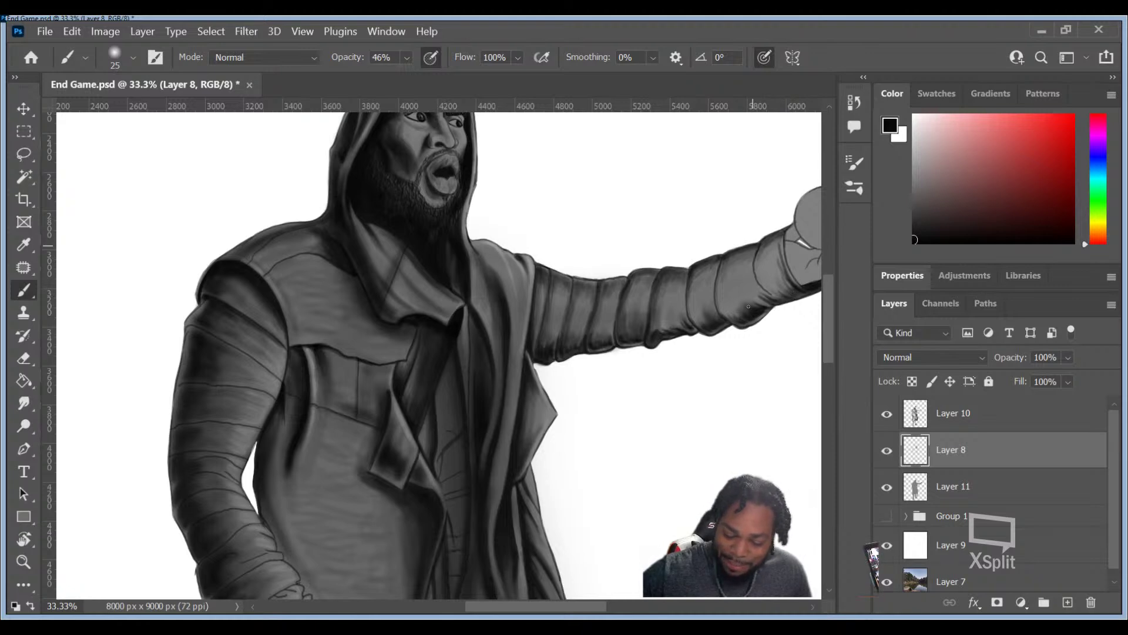
{"action": "left_click_drag", "start_coordinate": [781, 294], "coordinate": [764, 280]}
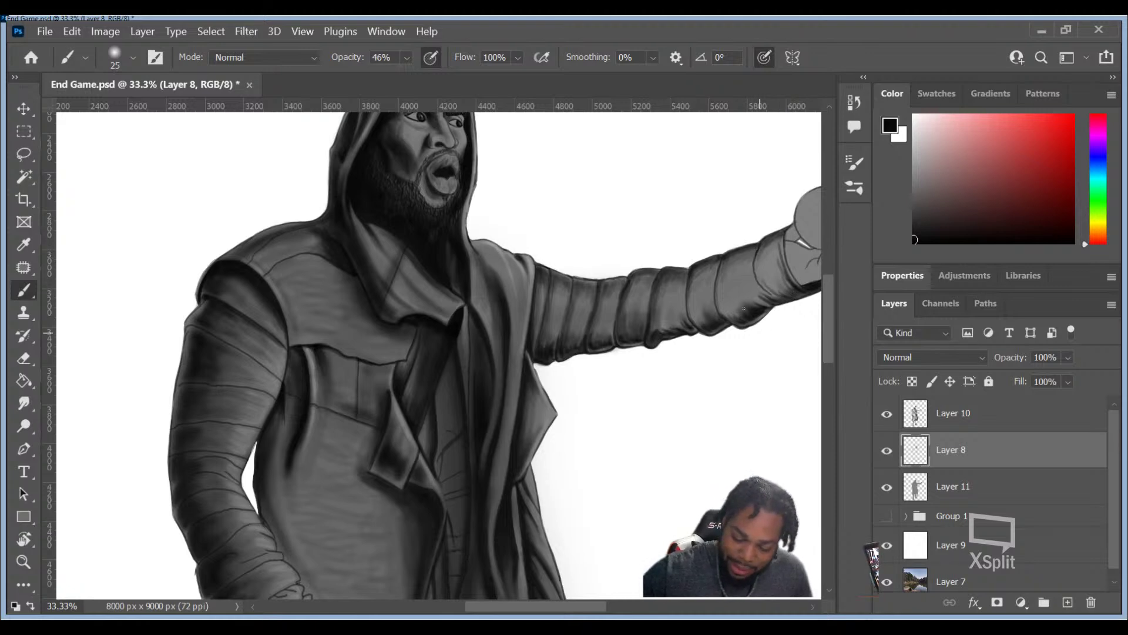
{"action": "mouse_move", "coordinate": [733, 320]}
{"action": "left_mouse_down"}
{"action": "mouse_move", "coordinate": [719, 298]}
{"action": "mouse_move", "coordinate": [735, 281]}
{"action": "mouse_move", "coordinate": [705, 339]}
{"action": "mouse_move", "coordinate": [688, 303]}
{"action": "left_mouse_up"}
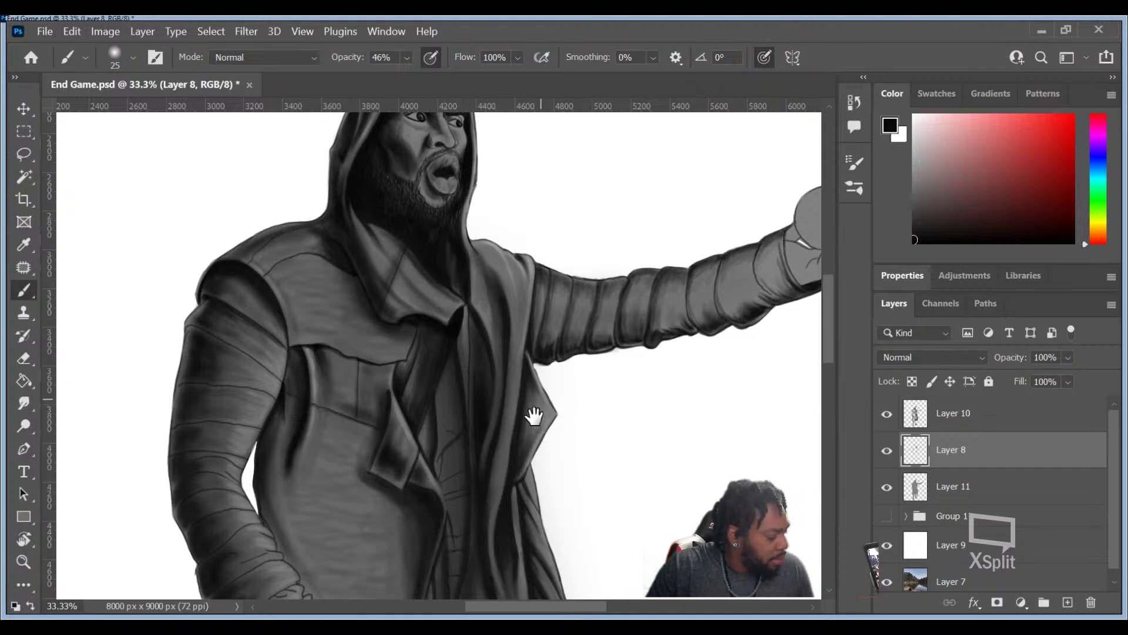
Step: Shade the inner shirt and the coat's front opening edge down to the hem in black at brush size 45
{"action": "left_click_drag", "start_coordinate": [473, 460], "coordinate": [473, 298]}
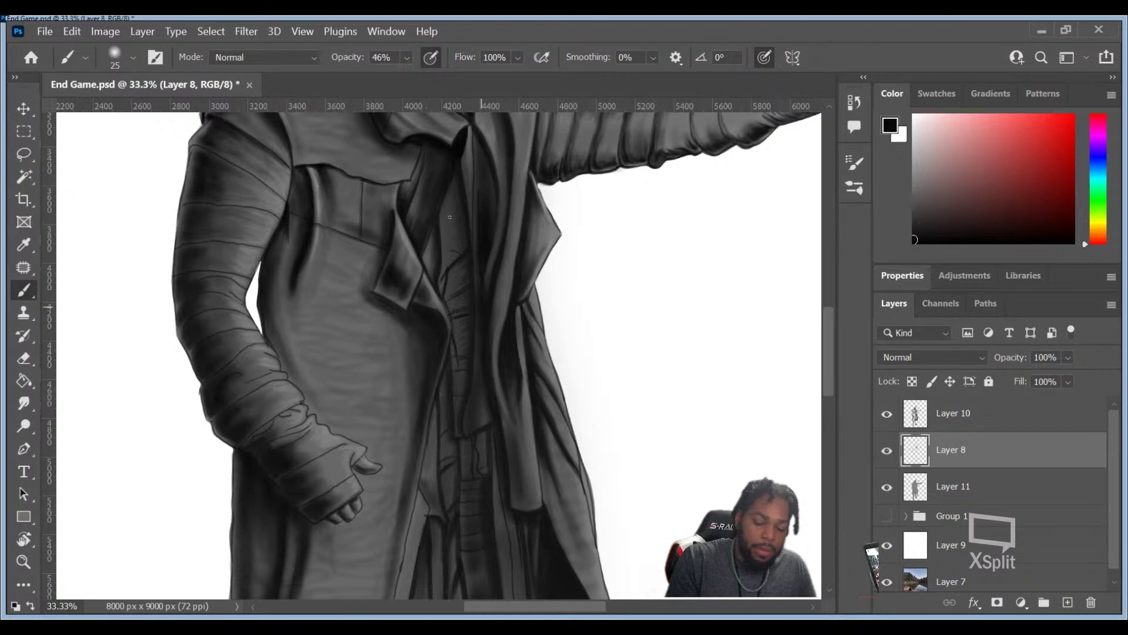
{"action": "key", "text": "bracketright"}
{"action": "key", "text": "bracketright"}
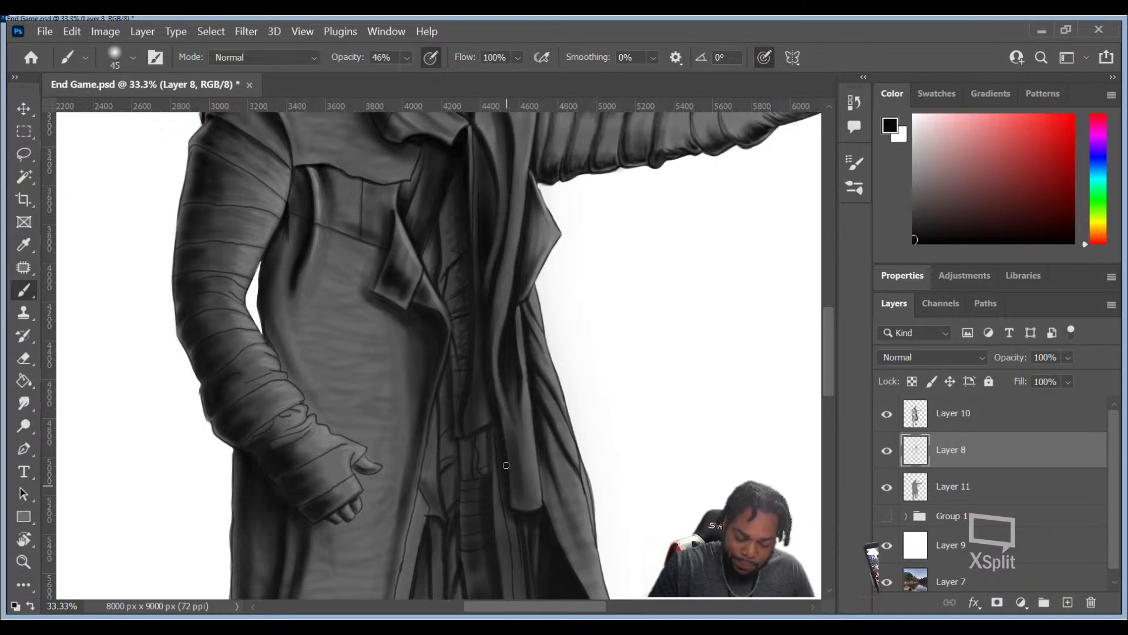
{"action": "left_click_drag", "start_coordinate": [448, 486], "coordinate": [468, 280]}
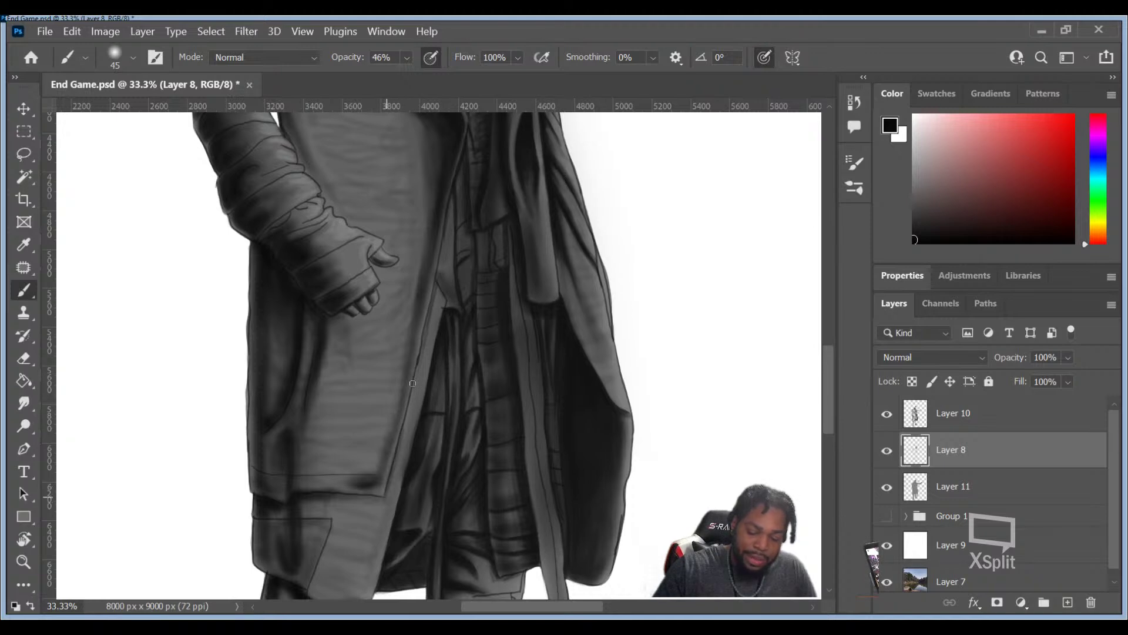
{"action": "left_click_drag", "start_coordinate": [412, 389], "coordinate": [406, 428]}
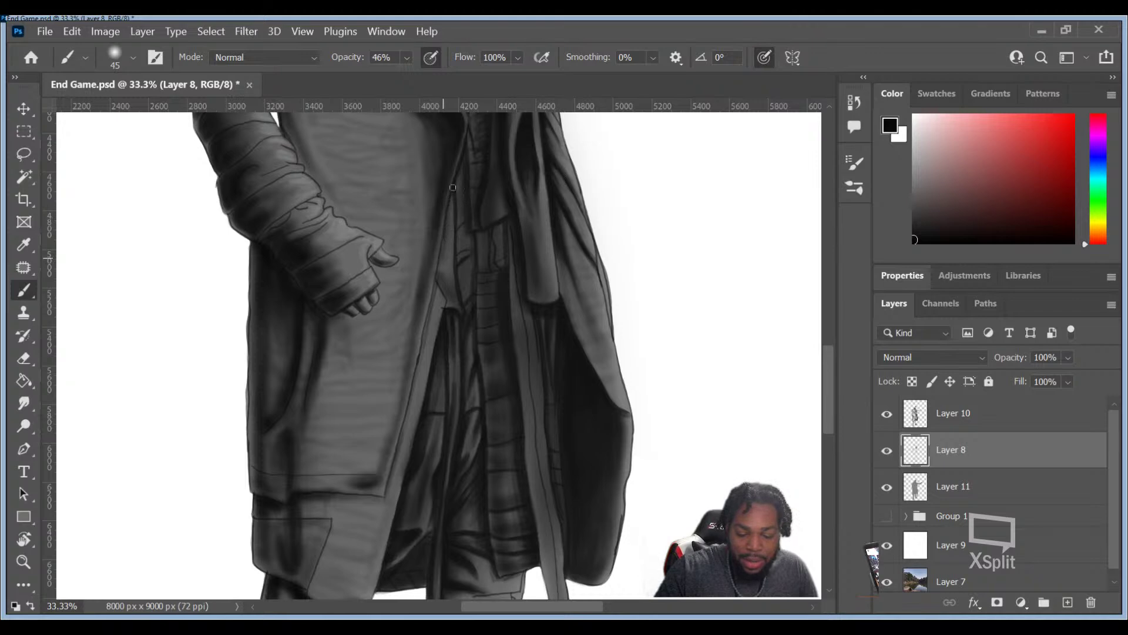
Step: Darken the long hanging strip and the coat lining below the lapel's end in black at brush size 60
{"action": "key", "text": "bracketright"}
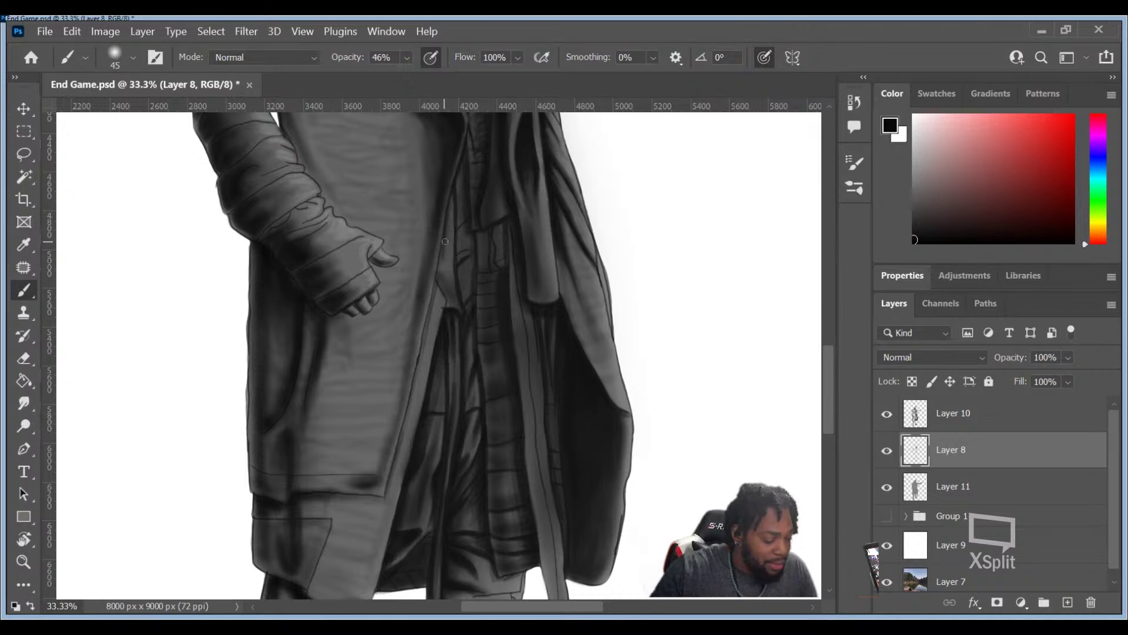
{"action": "key", "text": "bracketright"}
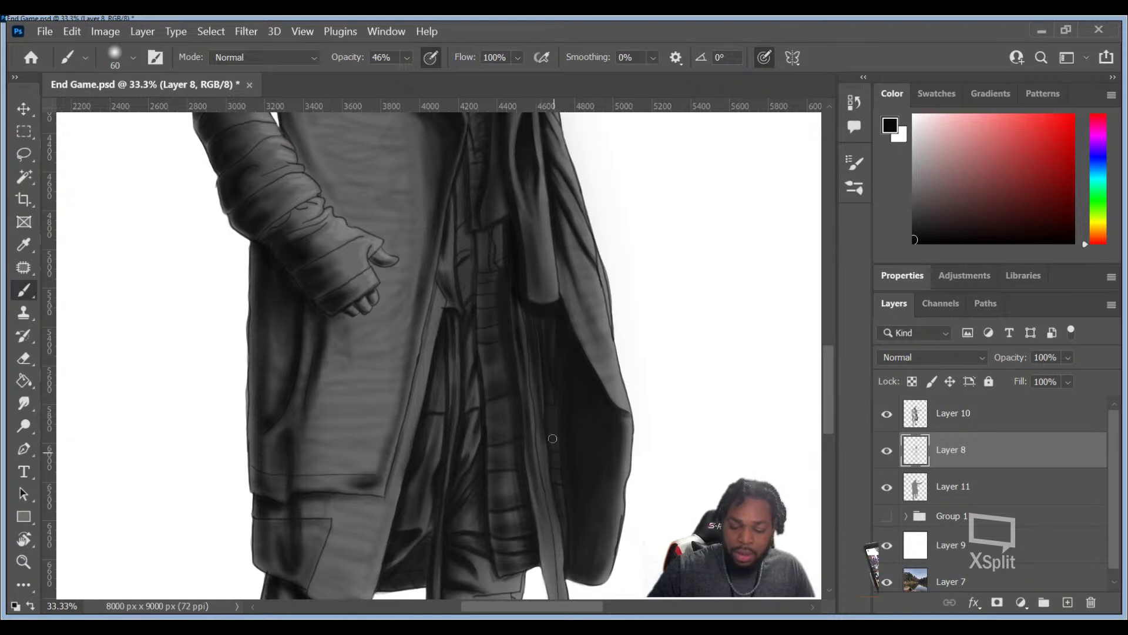
{"action": "left_click_drag", "start_coordinate": [540, 428], "coordinate": [544, 475]}
{"action": "left_click_drag", "start_coordinate": [524, 362], "coordinate": [549, 499]}
{"action": "left_click_drag", "start_coordinate": [524, 381], "coordinate": [543, 504]}
{"action": "mouse_move", "coordinate": [537, 405]}
{"action": "left_mouse_down"}
{"action": "mouse_move", "coordinate": [568, 546]}
{"action": "mouse_move", "coordinate": [587, 422]}
{"action": "mouse_move", "coordinate": [602, 472]}
{"action": "mouse_move", "coordinate": [568, 391]}
{"action": "mouse_move", "coordinate": [530, 472]}
{"action": "mouse_move", "coordinate": [547, 502]}
{"action": "mouse_move", "coordinate": [544, 479]}
{"action": "mouse_move", "coordinate": [550, 515]}
{"action": "left_mouse_up"}
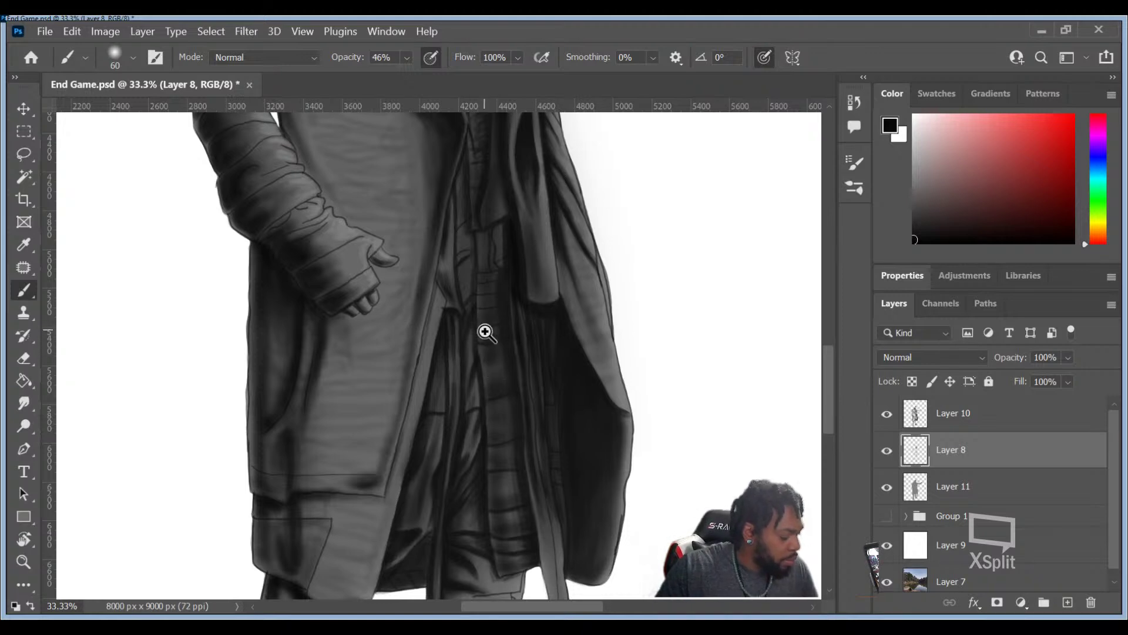
{"action": "key", "text": "z"}
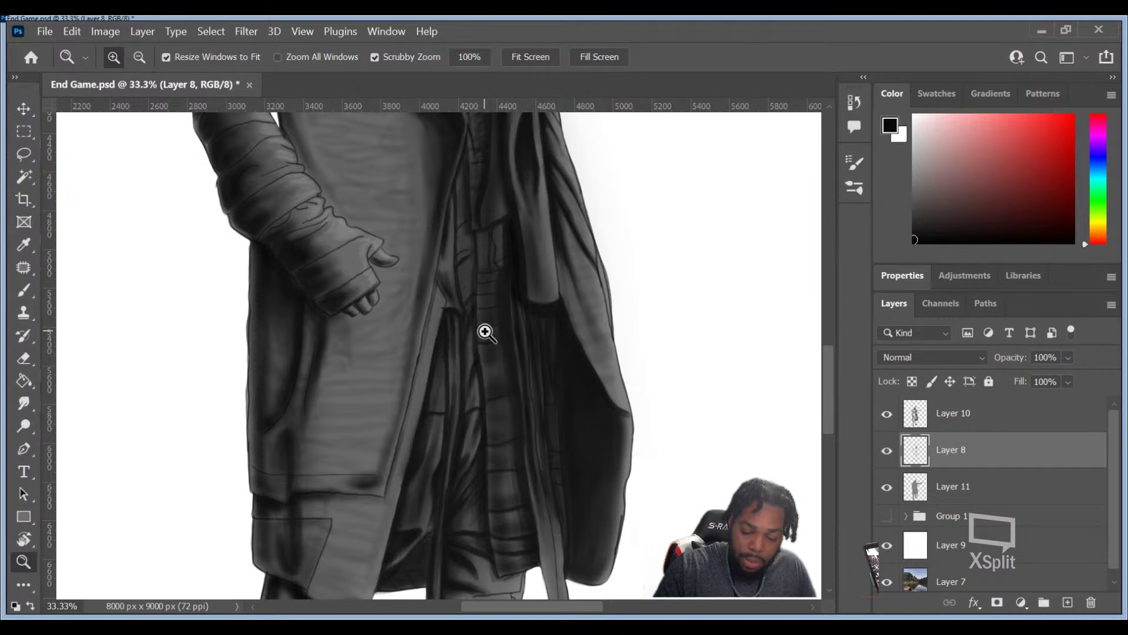